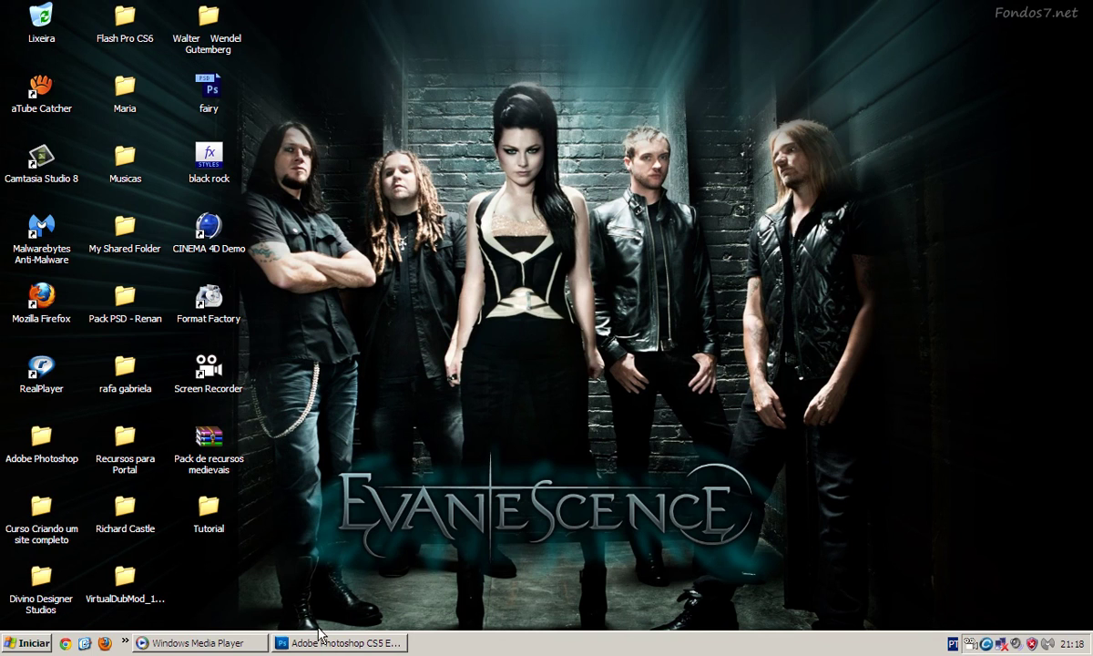
# Switch to Adobe Photoshop and open the Sign file from the Tutorial folder.
pyautogui.click(328, 642)
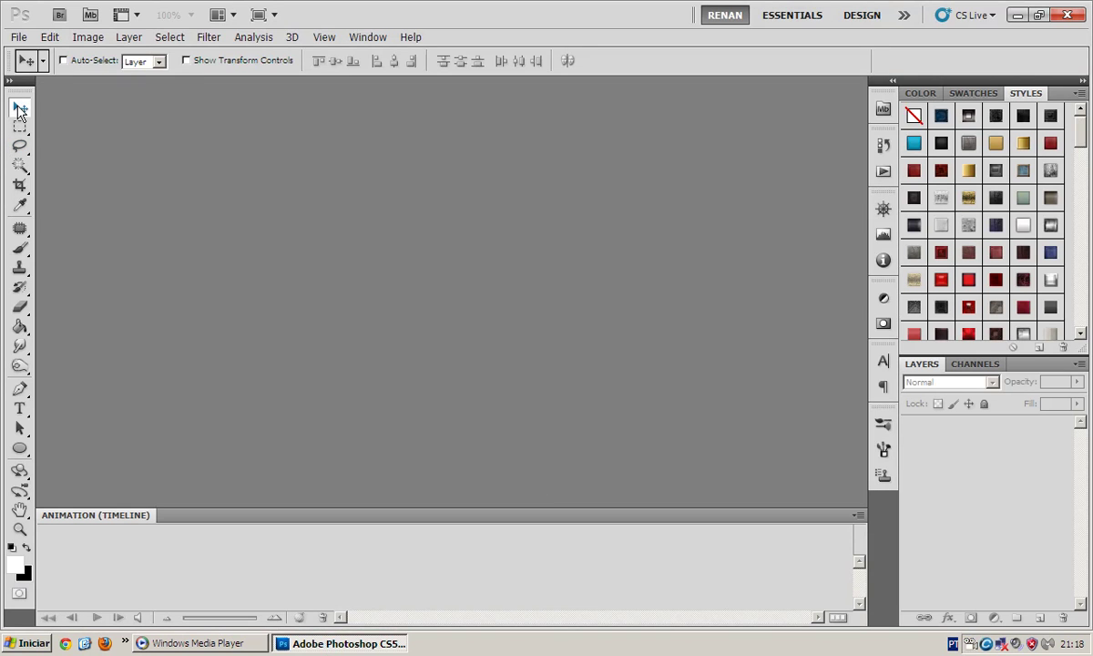
pyautogui.doubleClick(393, 287)
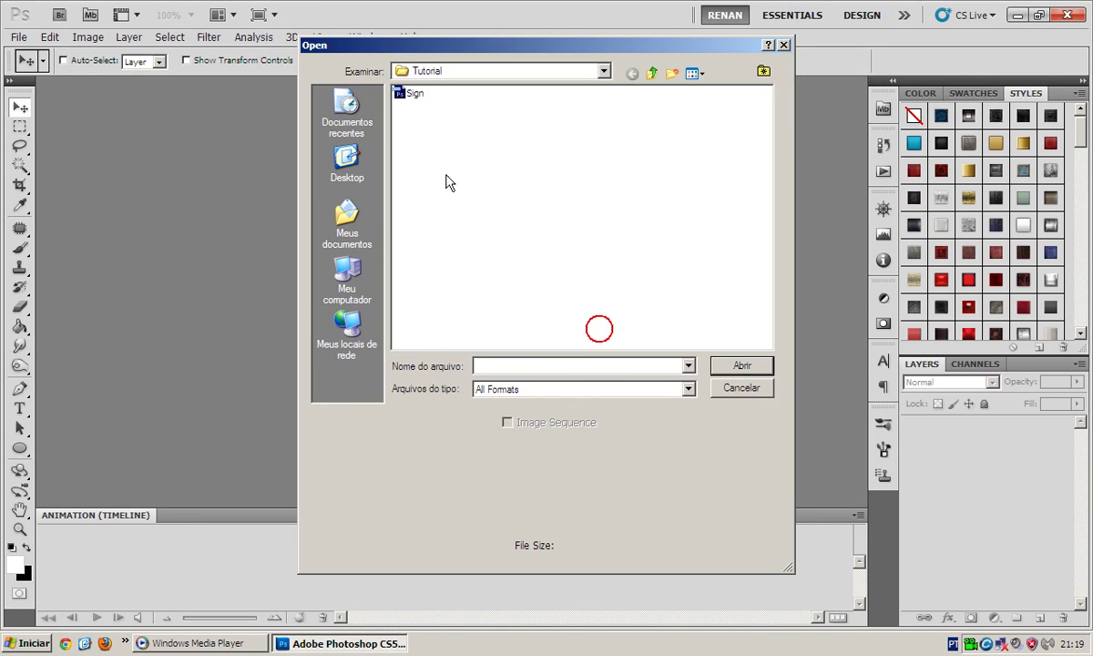
pyautogui.doubleClick(403, 92)
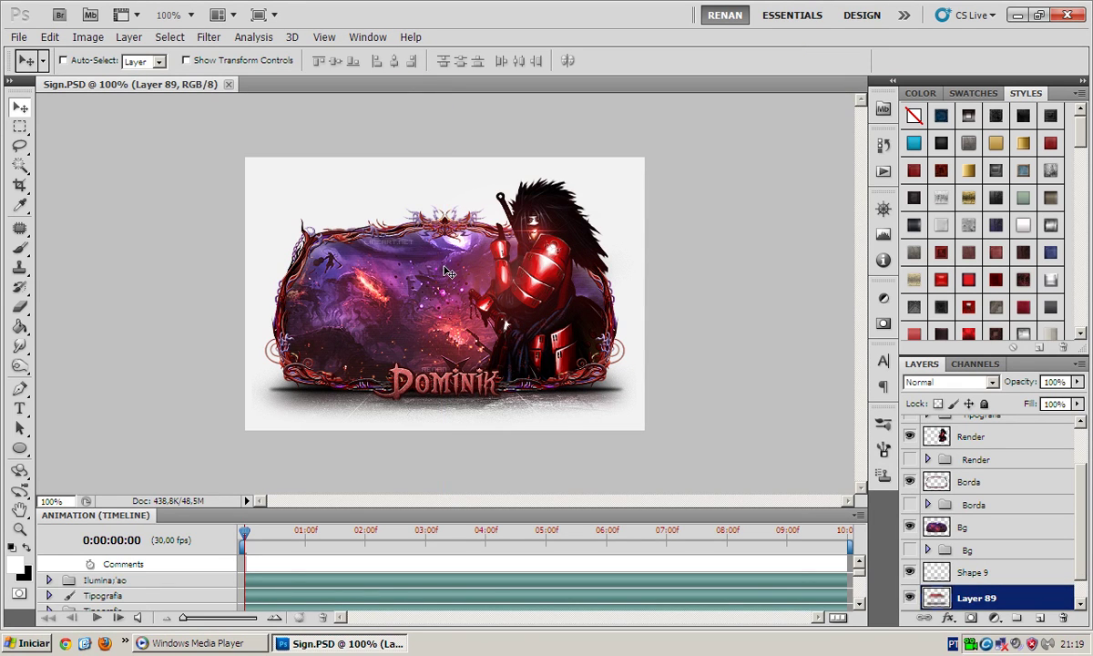
# Toggle the visibility of the Ilumina;'ao group and the Tipografia layer to preview what each contributes.
pyautogui.scroll(3, 956, 542)
pyautogui.click(910, 425)
pyautogui.click(910, 425)
pyautogui.click(910, 447)
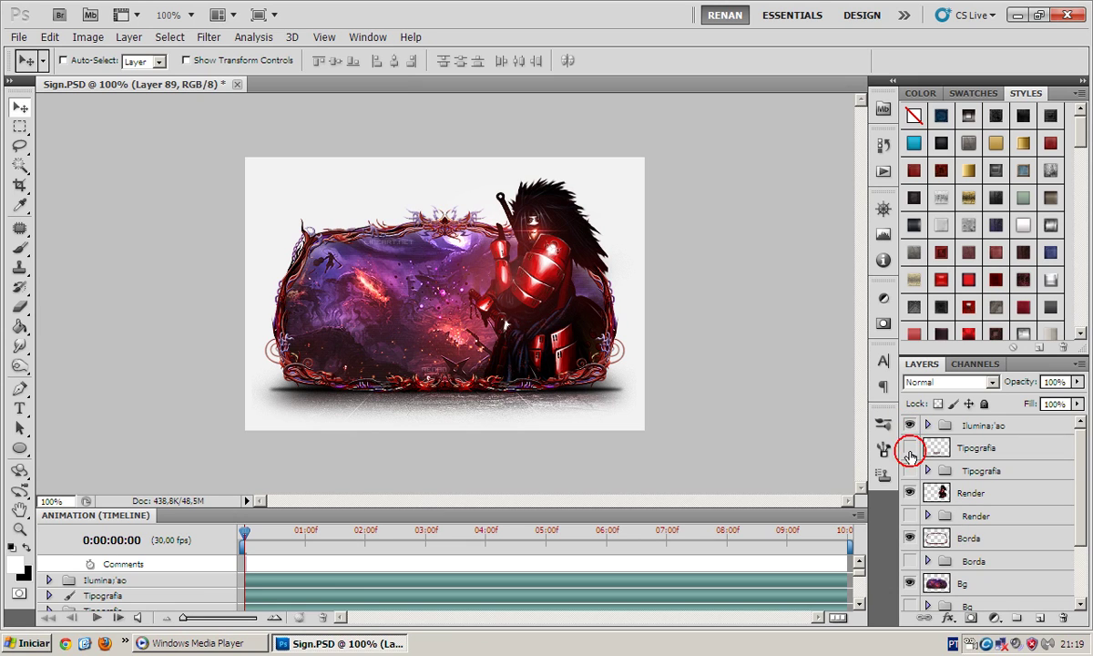
pyautogui.click(910, 448)
# Hide the Background layer so the signature sits on transparency, and select Layer 89.
pyautogui.scroll(-3, 966, 535)
pyautogui.click(993, 599)
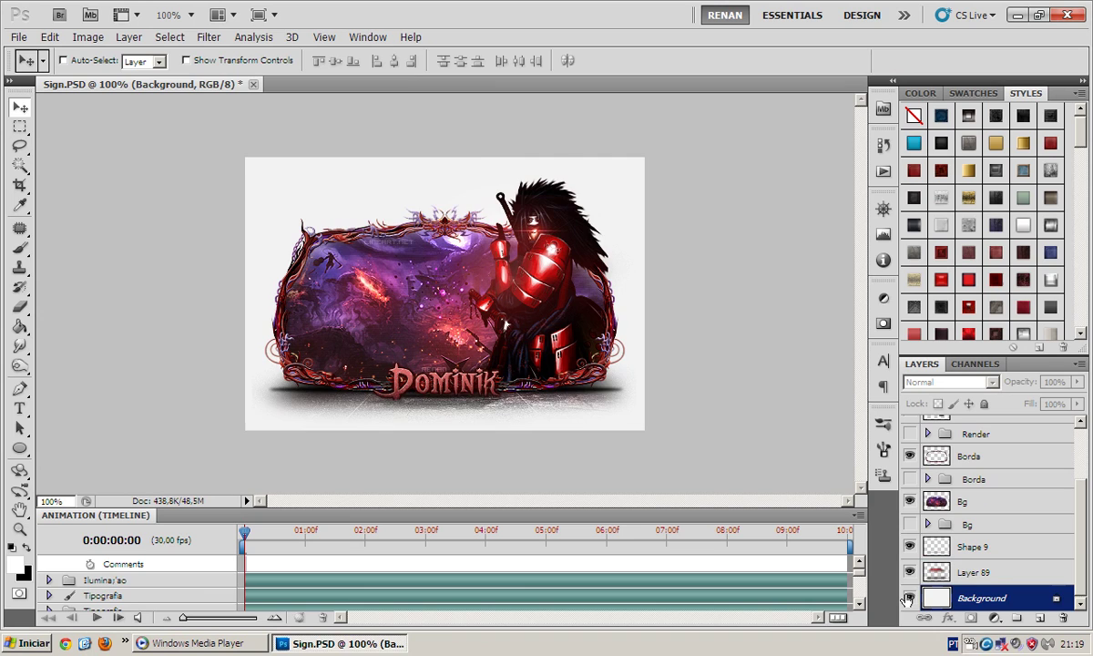
pyautogui.click(907, 599)
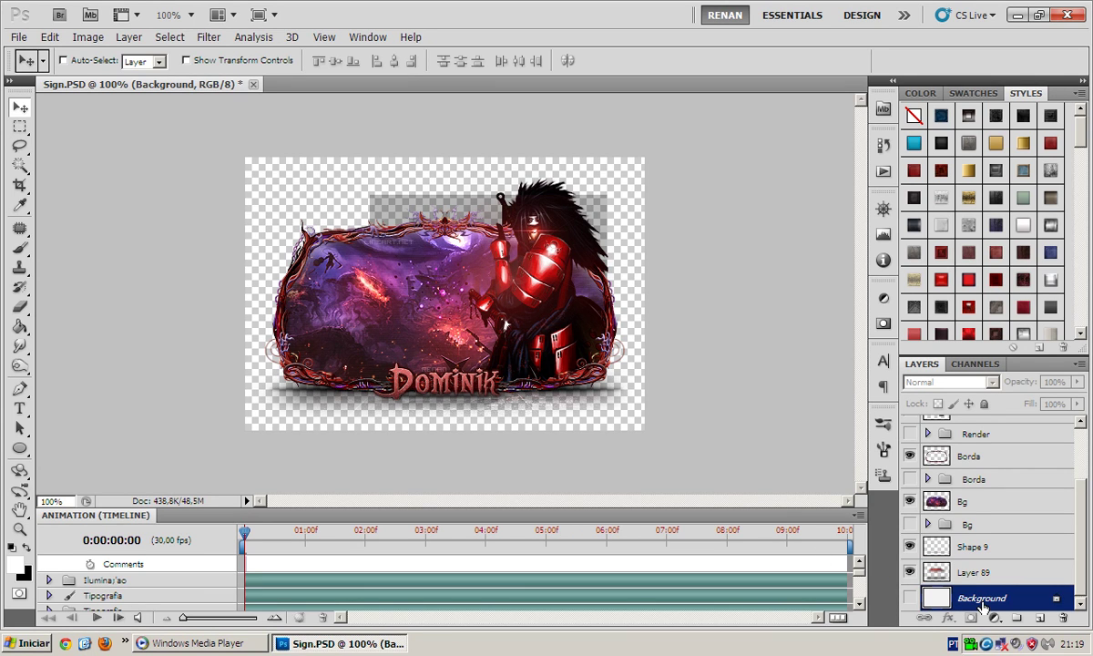
pyautogui.click(975, 572)
# Preview the Ilumina;'ao group's effect by switching its visibility off and on, and select the group.
pyautogui.scroll(3, 993, 583)
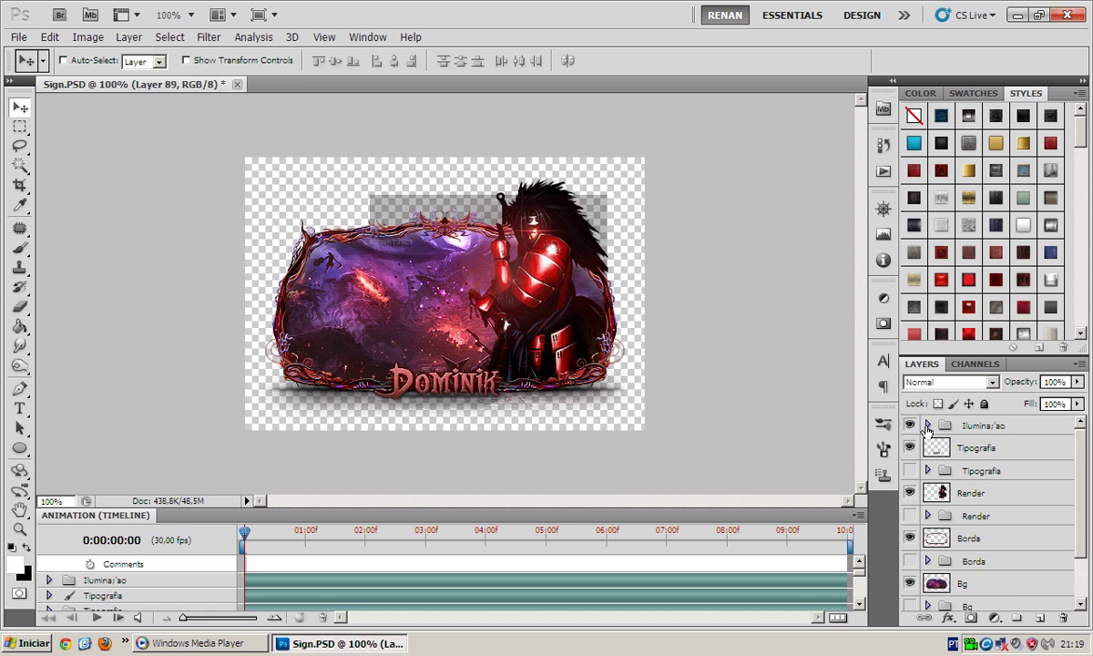
pyautogui.click(928, 426)
pyautogui.click(910, 425)
pyautogui.click(910, 424)
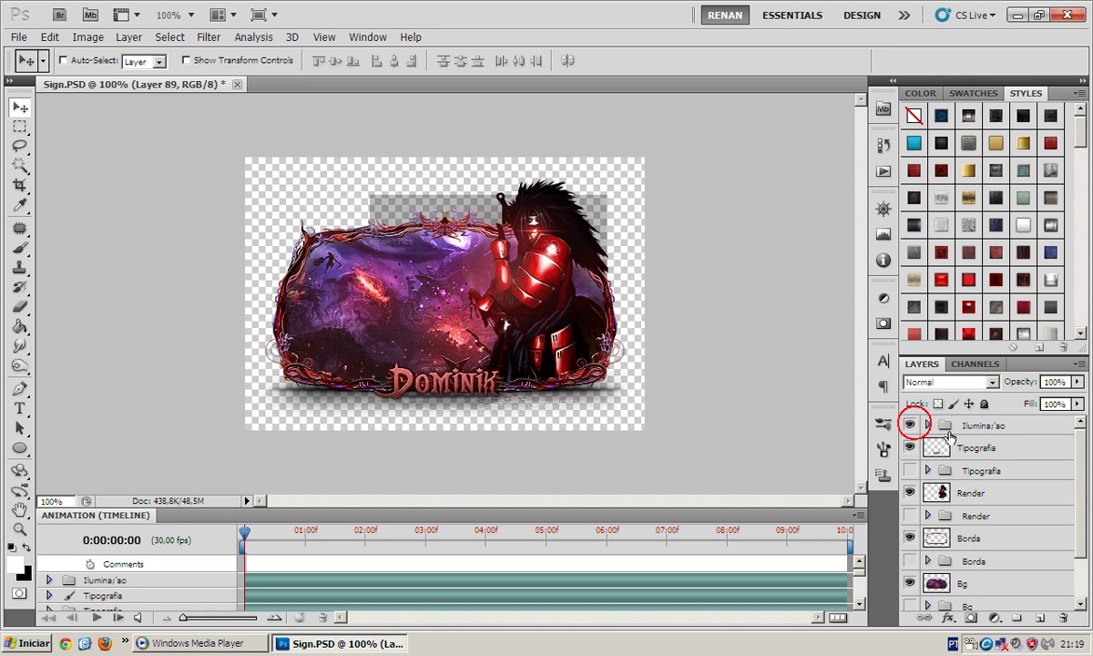
pyautogui.click(981, 428)
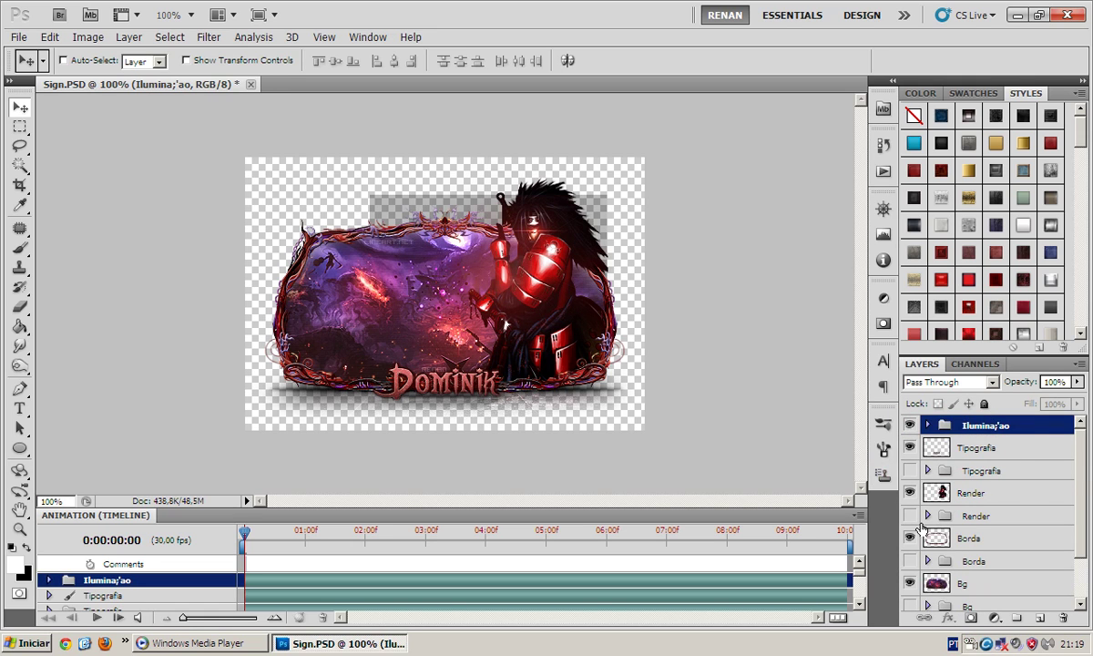
# Close the Animation panel to free up workspace, keeping the Ilumina;'ao group selected.
pyautogui.click(836, 618)
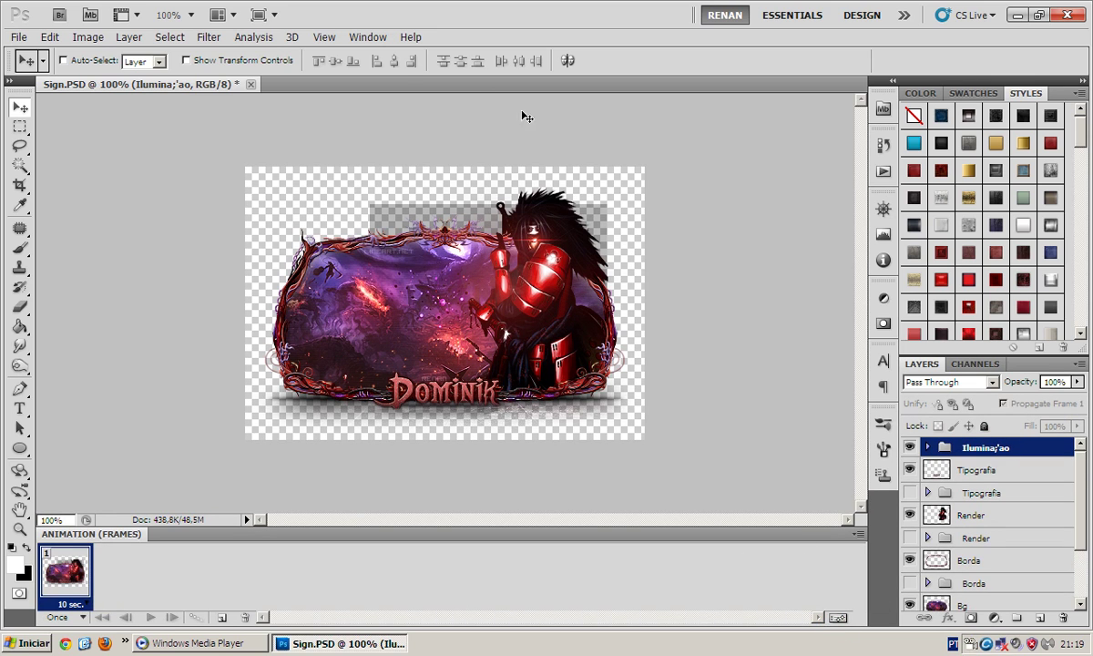
pyautogui.click(373, 36)
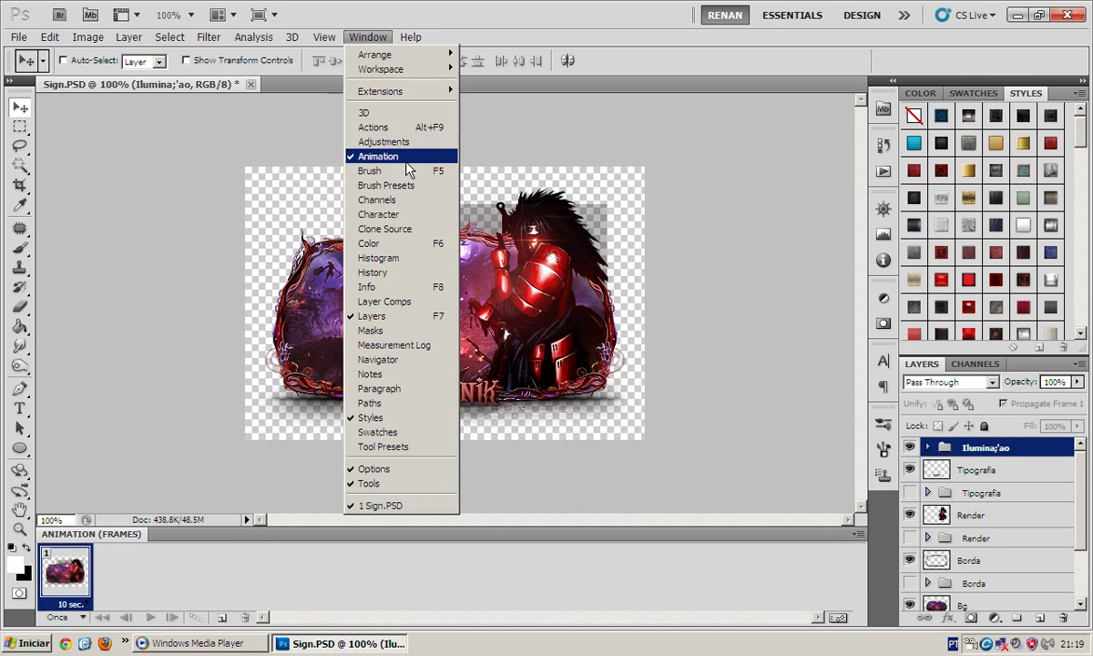
pyautogui.click(405, 157)
pyautogui.click(973, 425)
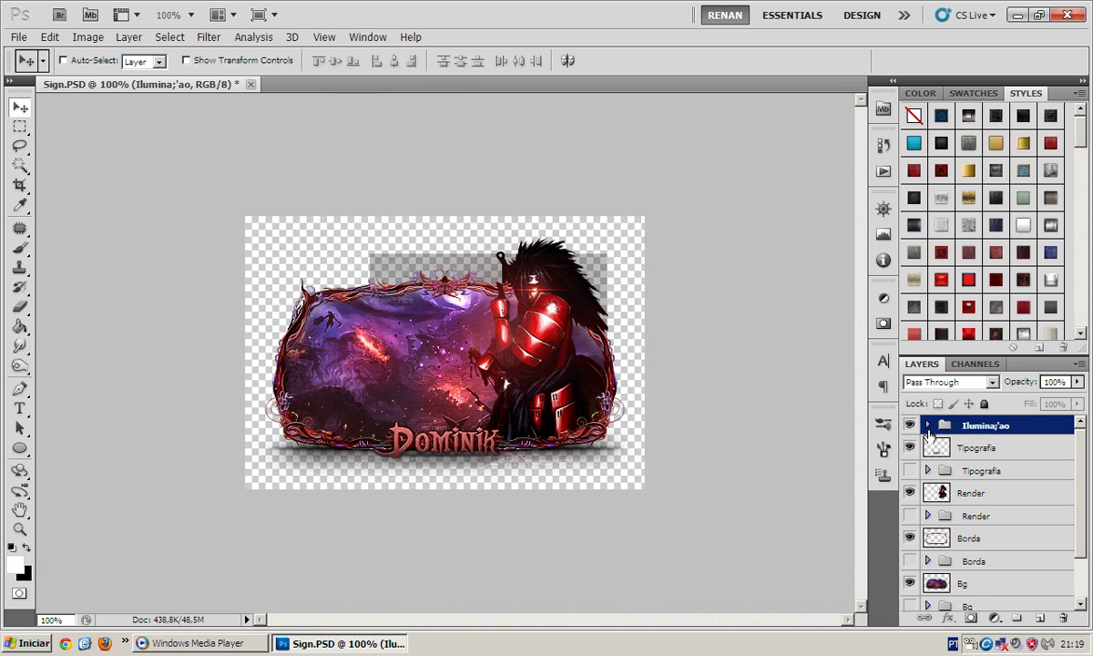
# Inspect the Ilumina;'ao group, stamp it into a merged copy, and hide both the original group and the copy.
pyautogui.click(927, 425)
pyautogui.click(947, 447)
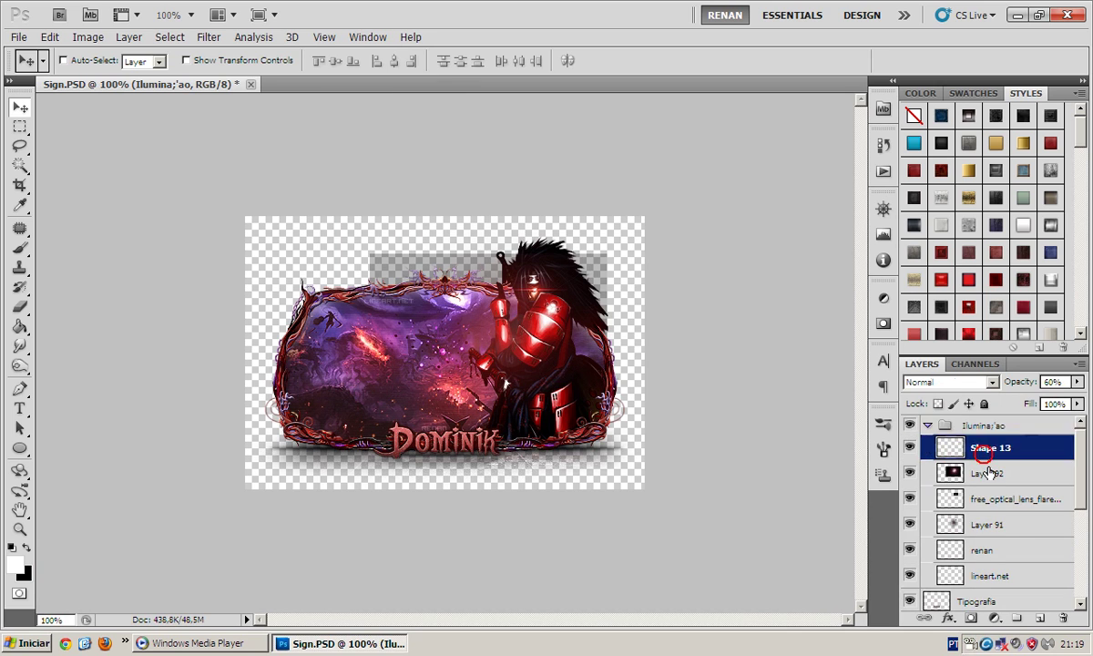
pyautogui.click(929, 426)
pyautogui.click(910, 425)
pyautogui.click(910, 426)
pyautogui.hotkey('ctrl', 'alt', 'e')
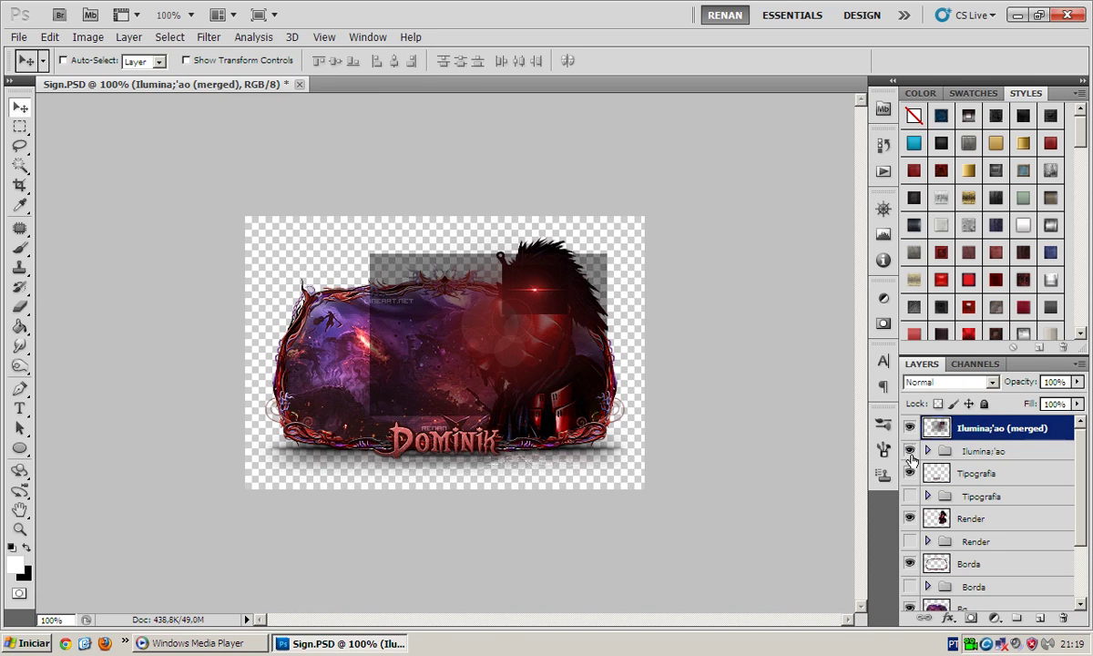
pyautogui.click(911, 450)
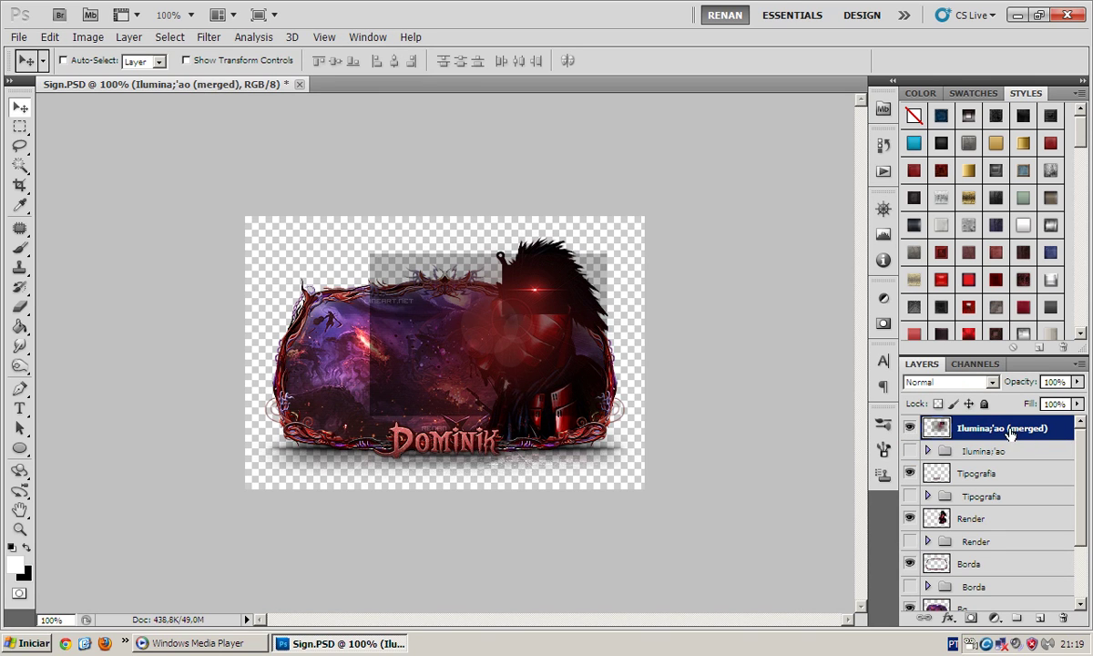
pyautogui.click(910, 427)
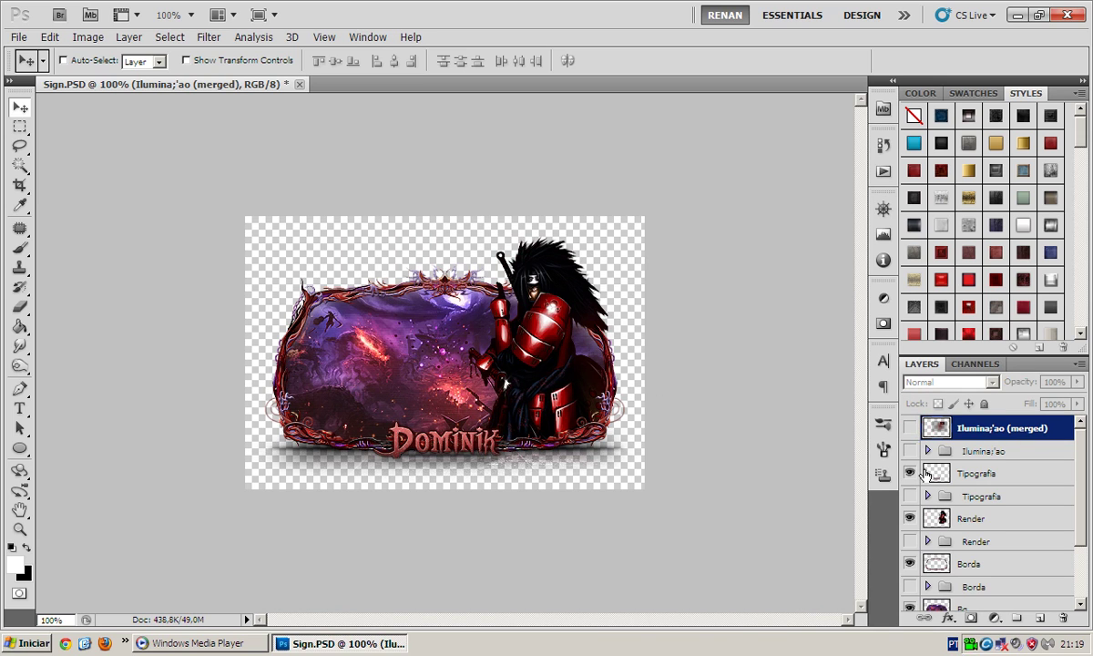
# Compare the signature with and without the Tipografia layer, leaving that layer hidden.
pyautogui.click(908, 476)
pyautogui.click(908, 476)
pyautogui.click(908, 473)
pyautogui.click(908, 473)
pyautogui.click(908, 472)
pyautogui.scroll(-3, 927, 510)
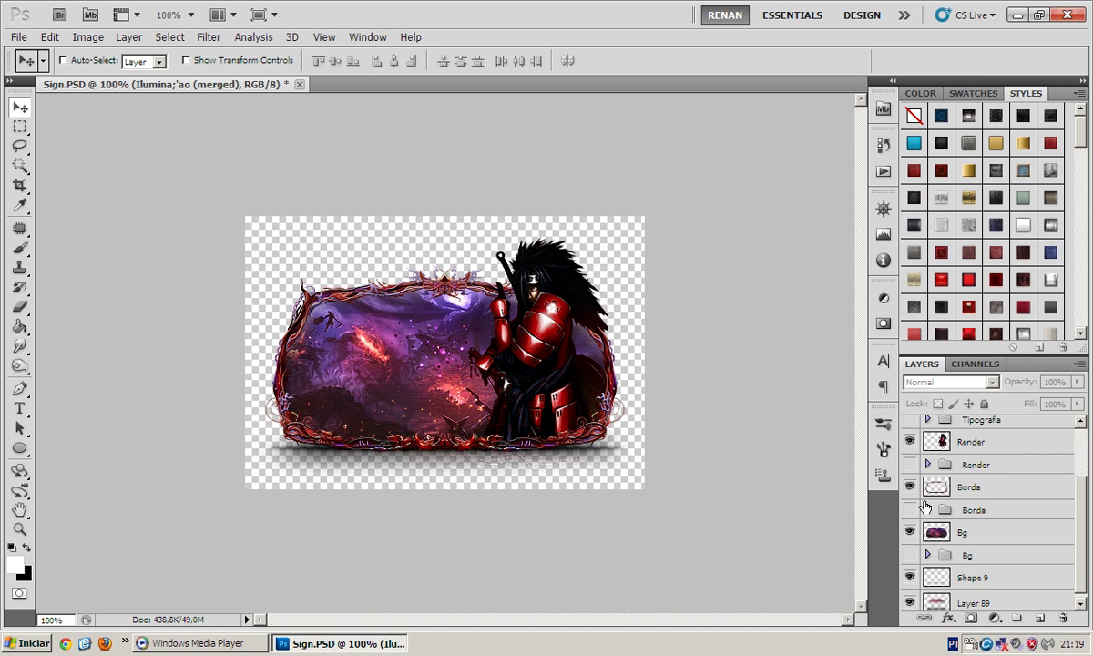
# Hide the Render, Borda and Bg layers, toggling them to check their content.
pyautogui.click(909, 441)
pyautogui.click(909, 441)
pyautogui.click(909, 441)
pyautogui.click(909, 487)
pyautogui.click(909, 486)
pyautogui.click(909, 532)
pyautogui.click(909, 532)
pyautogui.click(909, 532)
pyautogui.scroll(-1, 913, 536)
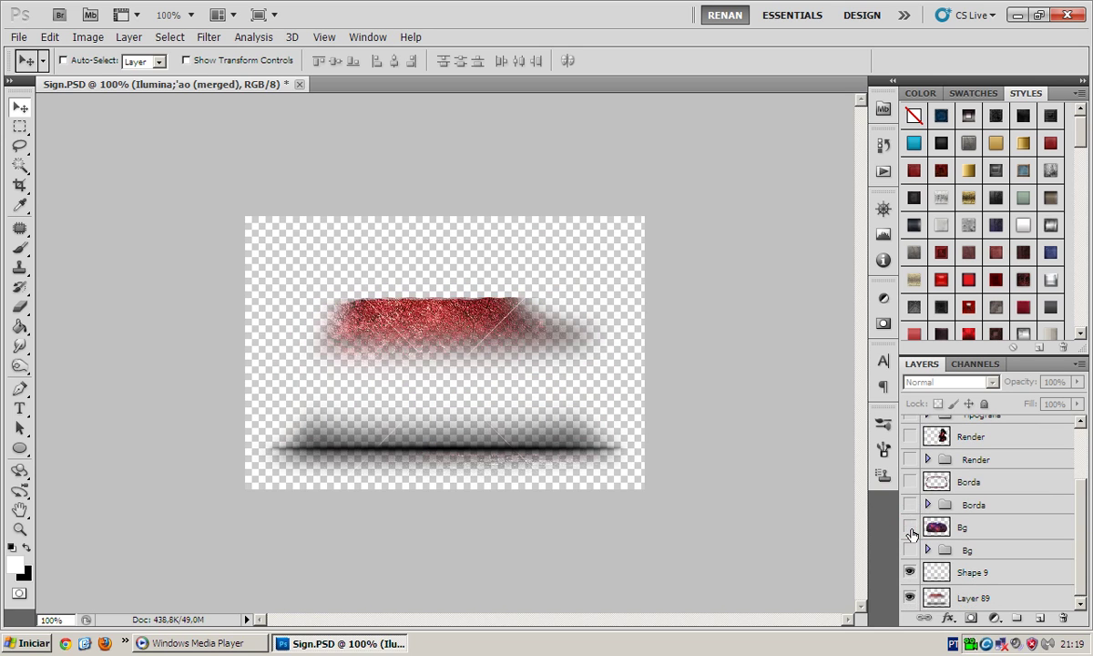
# Select Layer 89, check its content by toggling its visibility, and show the Borda layer.
pyautogui.click(973, 601)
pyautogui.click(909, 597)
pyautogui.click(909, 597)
pyautogui.click(909, 598)
pyautogui.click(909, 597)
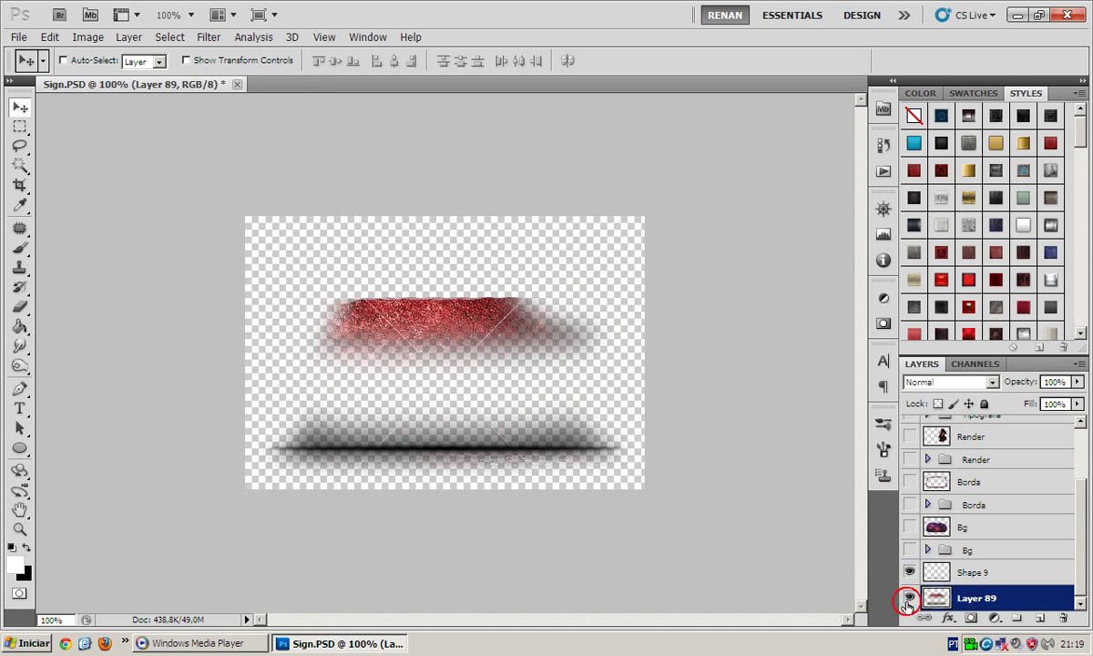
pyautogui.click(910, 482)
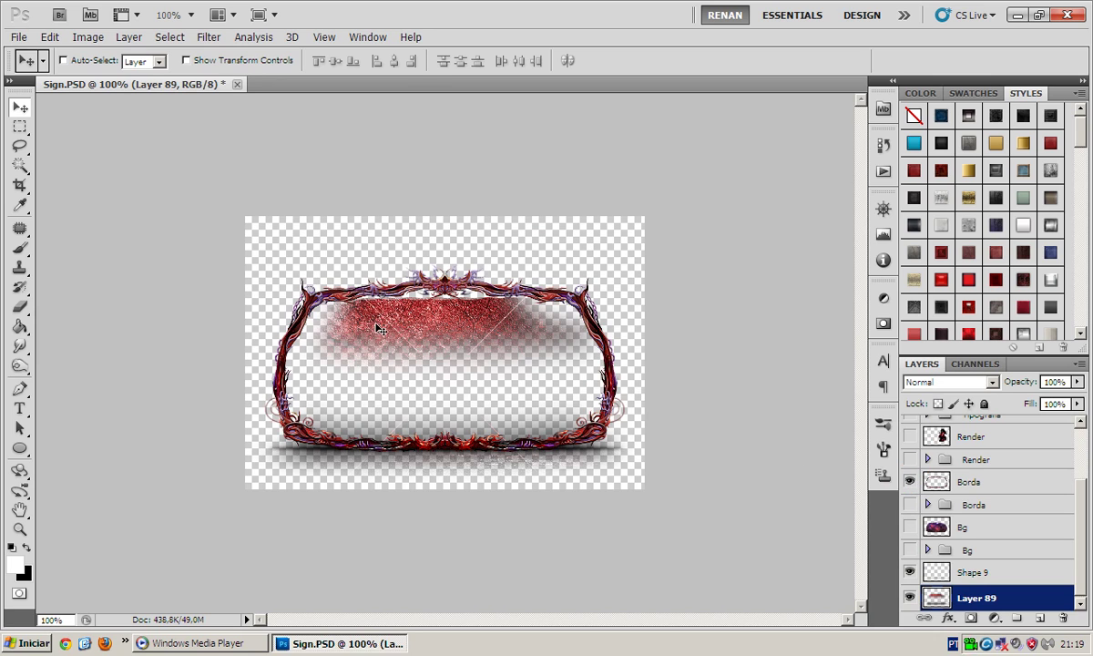
# Erase the red texture inside the border on Layer 89 using a hard round 93 px eraser.
pyautogui.press('e')
pyautogui.rightClick(437, 375)
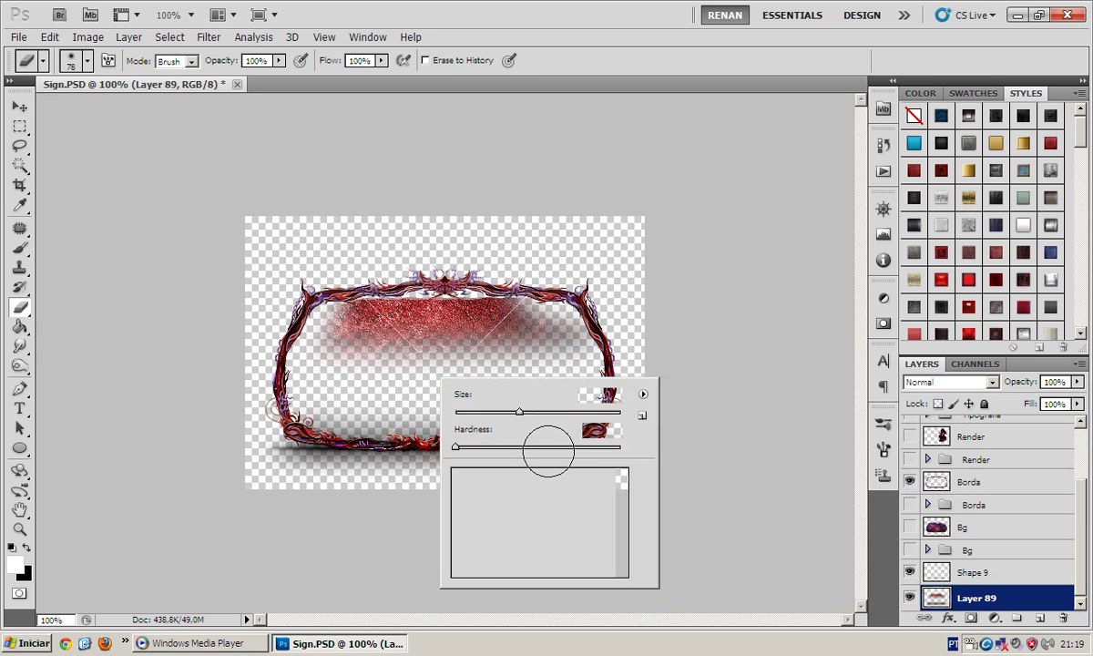
pyautogui.scroll(-2, 577, 494)
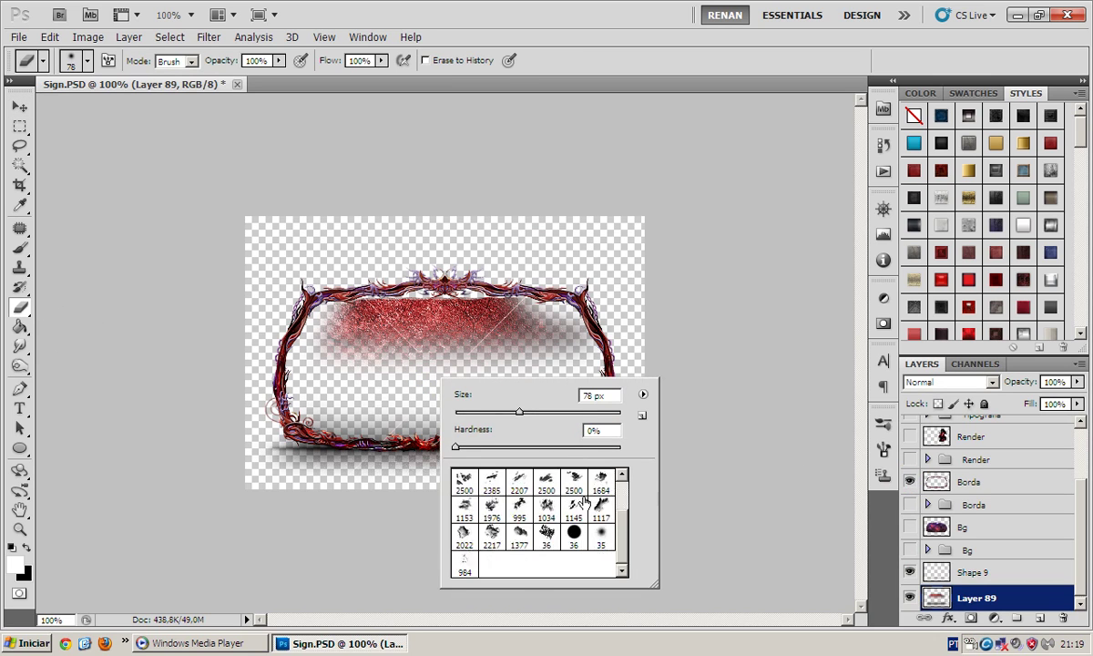
pyautogui.click(573, 534)
pyautogui.click(531, 411)
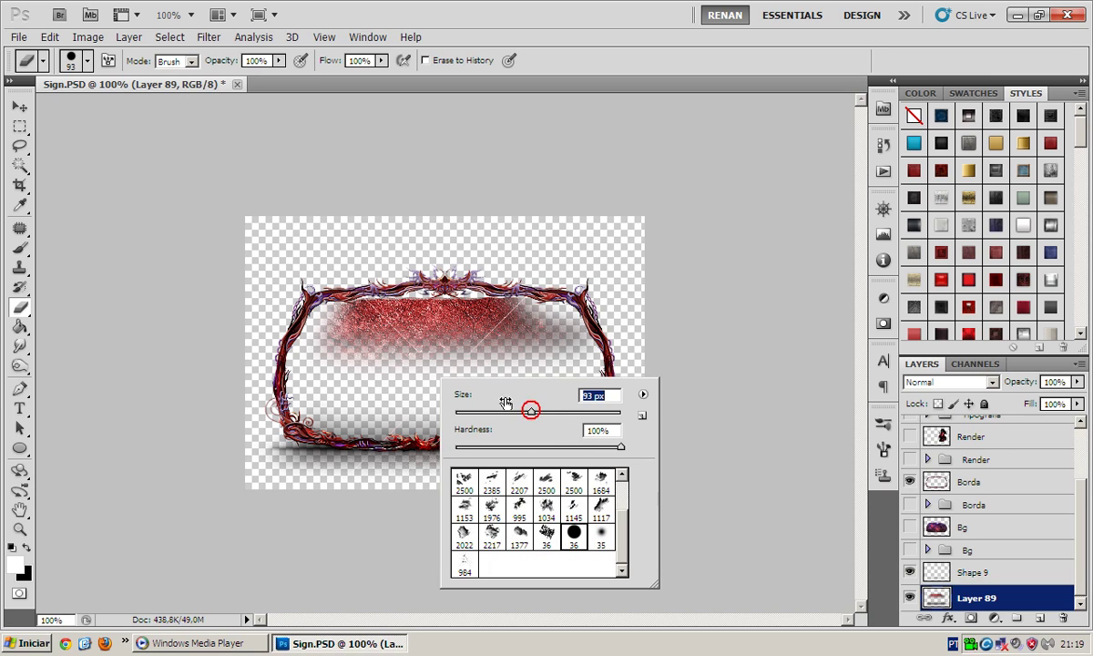
pyautogui.moveTo(337, 292)
pyautogui.mouseDown()
pyautogui.moveTo(360, 324)
pyautogui.moveTo(525, 317)
pyautogui.moveTo(565, 348)
pyautogui.moveTo(559, 387)
pyautogui.moveTo(520, 395)
pyautogui.moveTo(423, 401)
pyautogui.moveTo(280, 370)
pyautogui.moveTo(322, 398)
pyautogui.moveTo(324, 388)
pyautogui.moveTo(391, 403)
pyautogui.moveTo(556, 382)
pyautogui.moveTo(329, 385)
pyautogui.moveTo(354, 331)
pyautogui.moveTo(544, 324)
pyautogui.moveTo(557, 385)
pyautogui.mouseUp()
pyautogui.press('v')
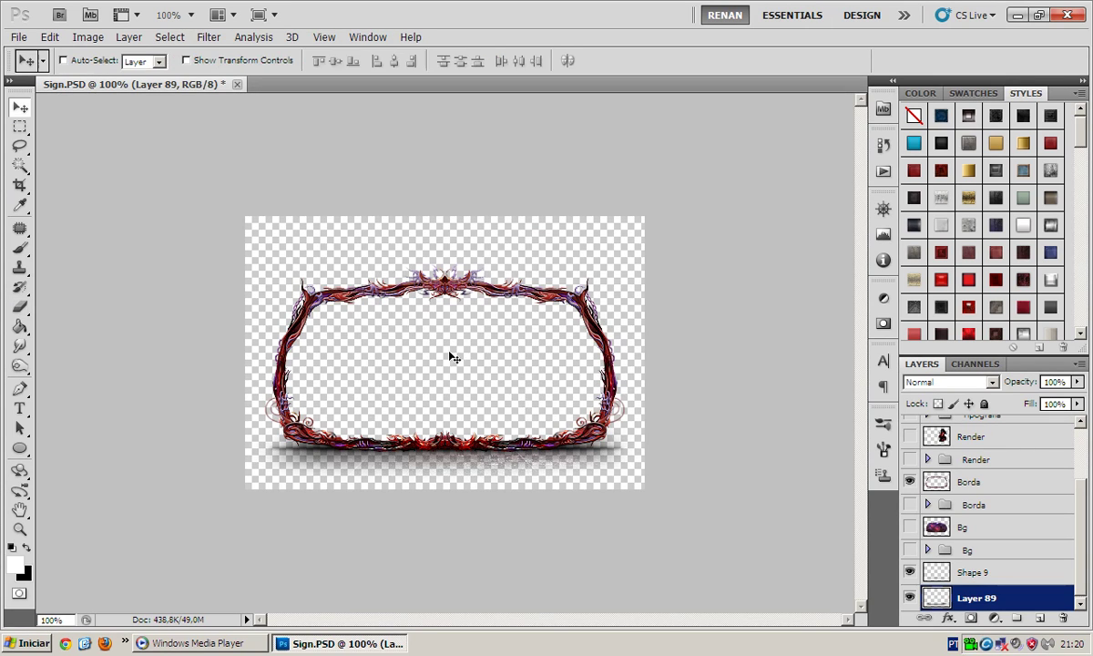
# Save the visible border artwork as a PNG copy named Borda in the Tutorial folder.
pyautogui.hotkey('ctrl', 'alt', 's')
pyautogui.click(471, 205)
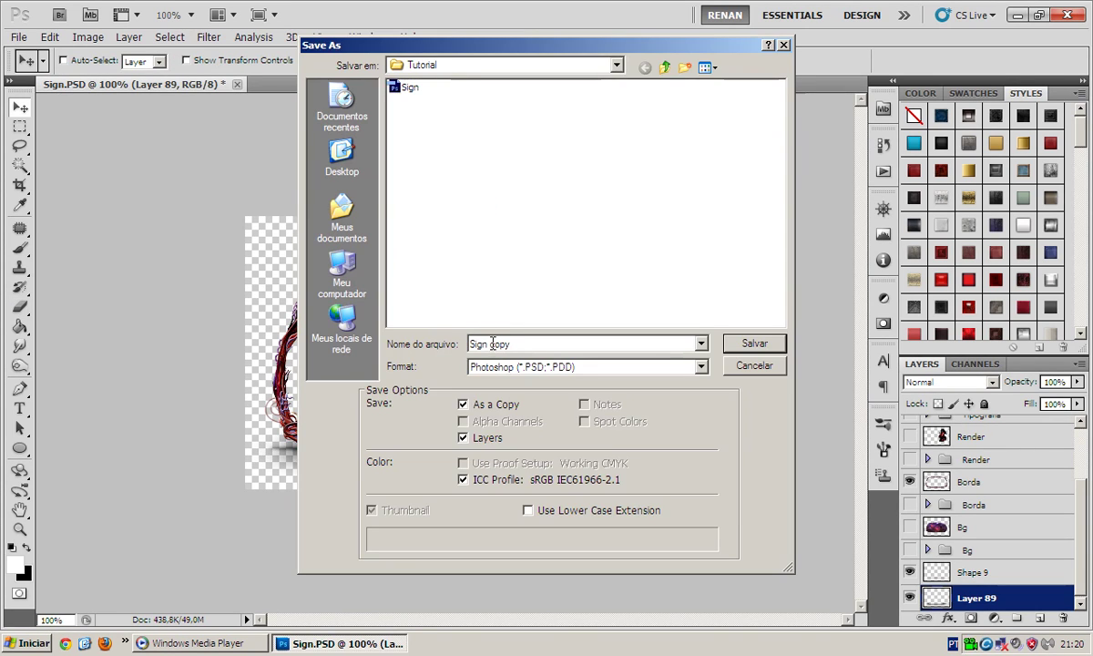
pyautogui.doubleClick(526, 343)
pyautogui.write('Borda')
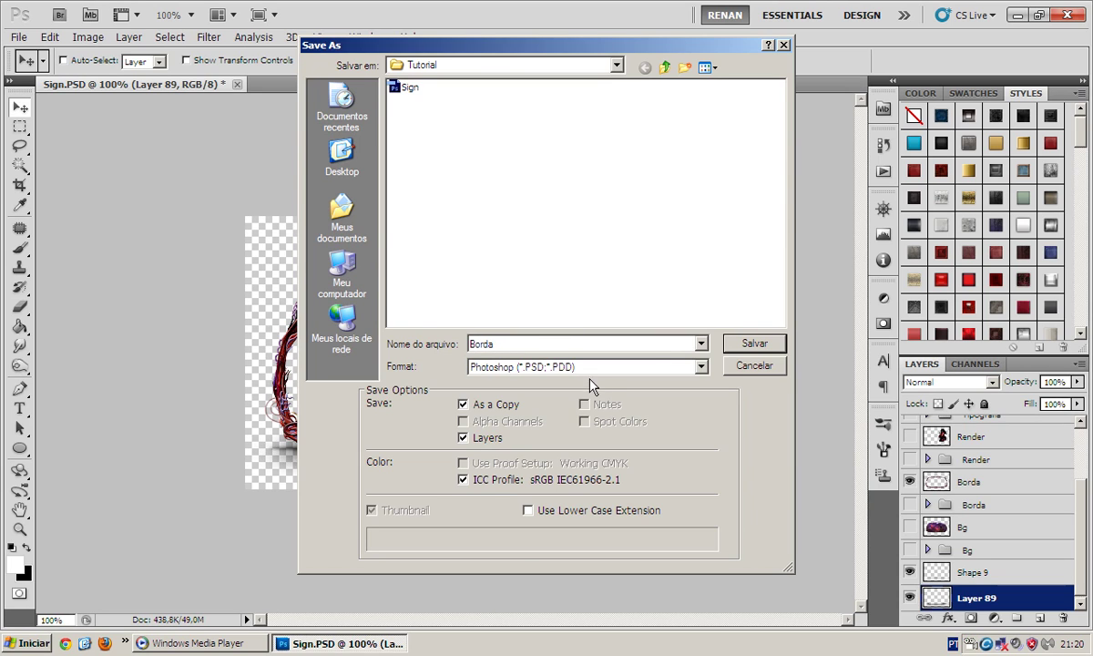
pyautogui.click(586, 366)
pyautogui.click(551, 517)
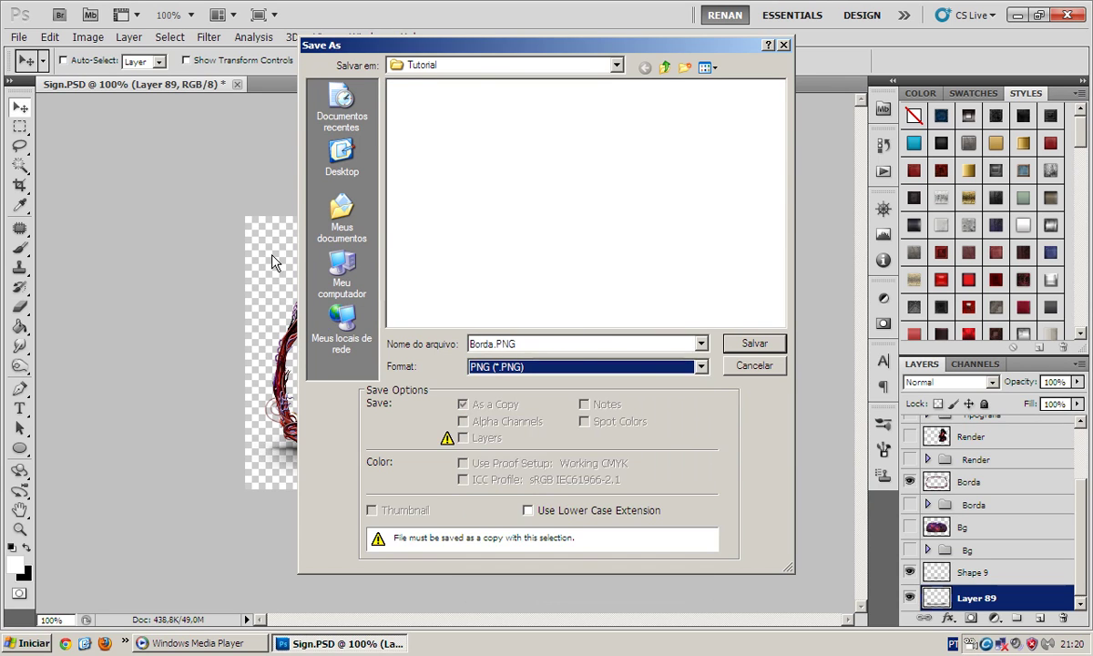
pyautogui.click(537, 343)
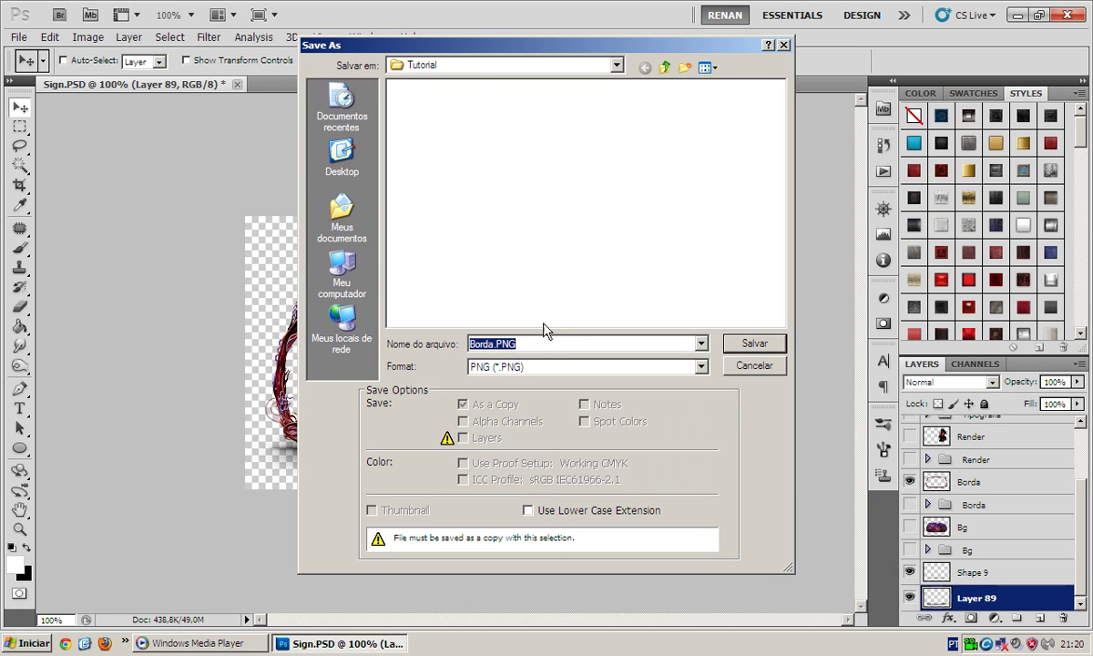
pyautogui.click(754, 343)
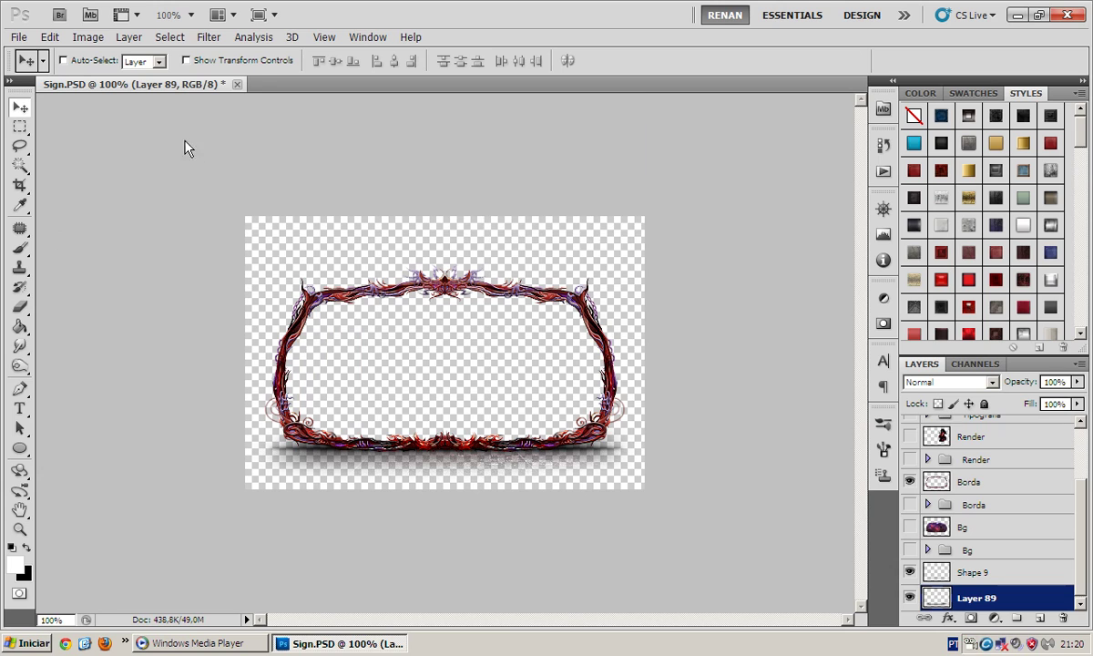
pyautogui.click(558, 199)
# Hide the Borda, Shape 9 and Layer 89 layers and show only the Bg layer.
pyautogui.click(909, 571)
pyautogui.click(909, 480)
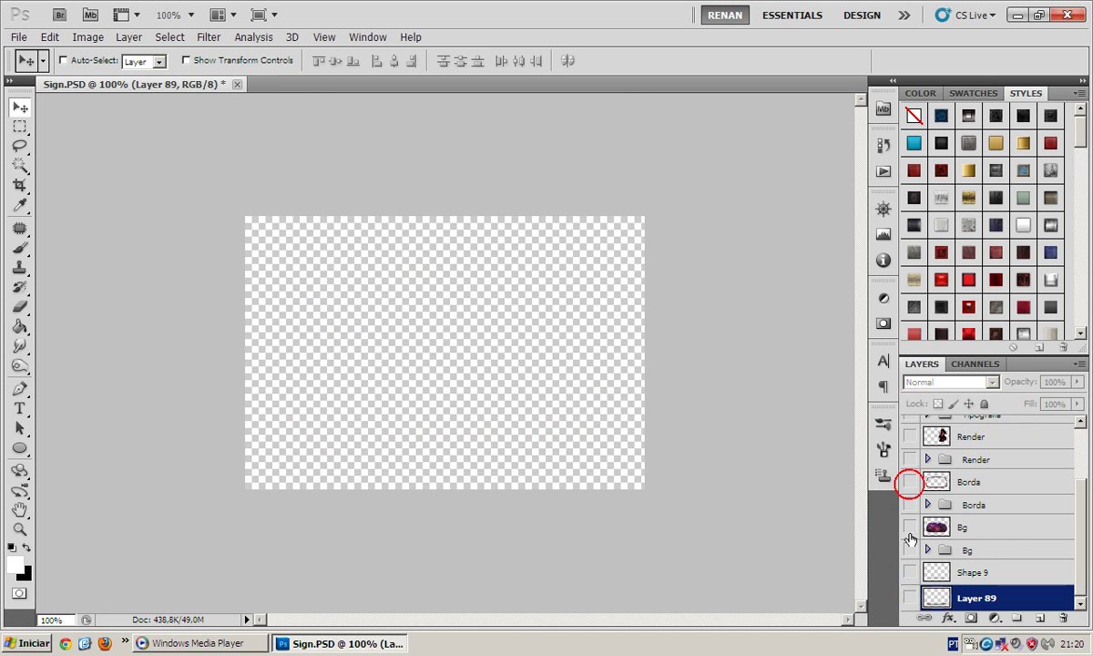
pyautogui.click(909, 527)
pyautogui.hotkey('ctrl', 'shift', 's')
pyautogui.click(546, 366)
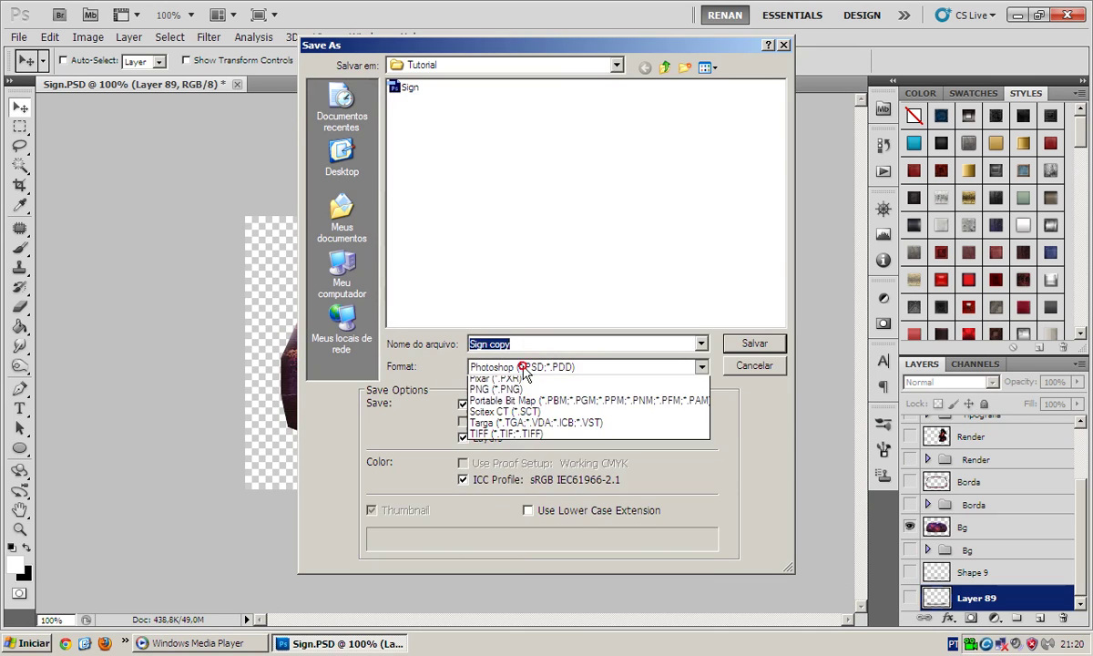
pyautogui.click(545, 548)
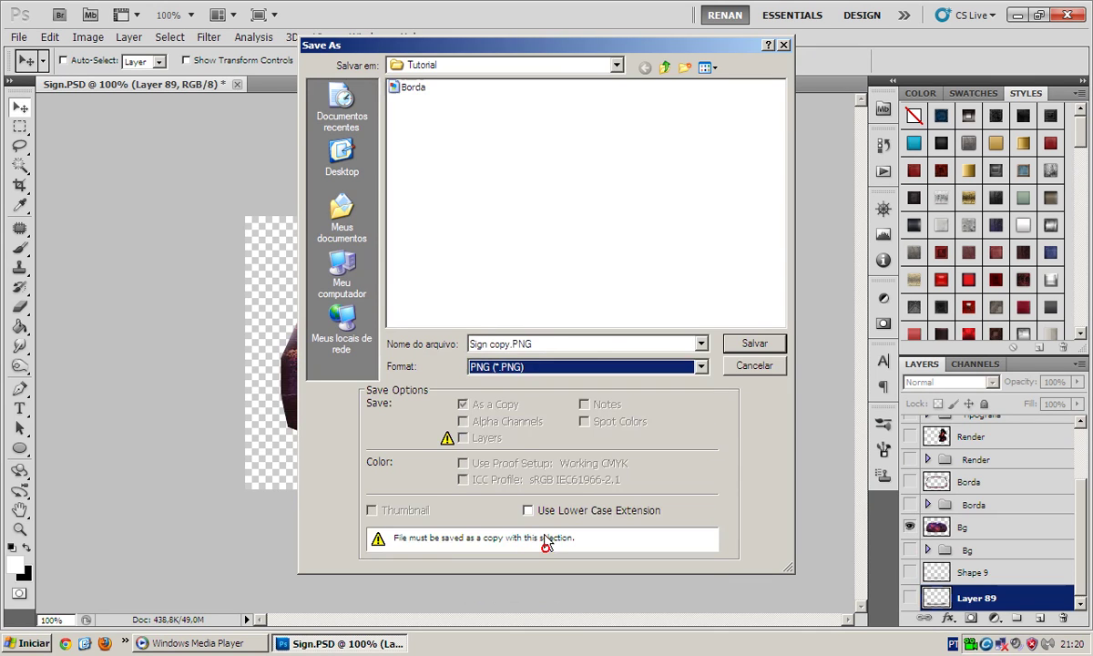
pyautogui.doubleClick(550, 344)
pyautogui.press('BackSpace')
pyautogui.press('Return')
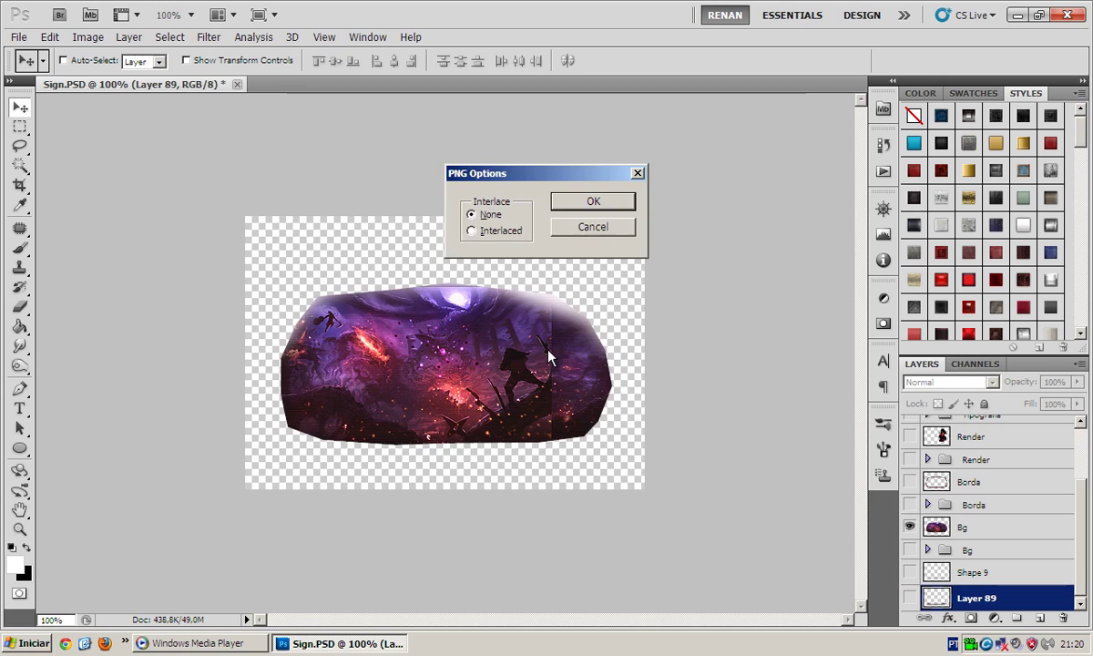
pyautogui.click(583, 233)
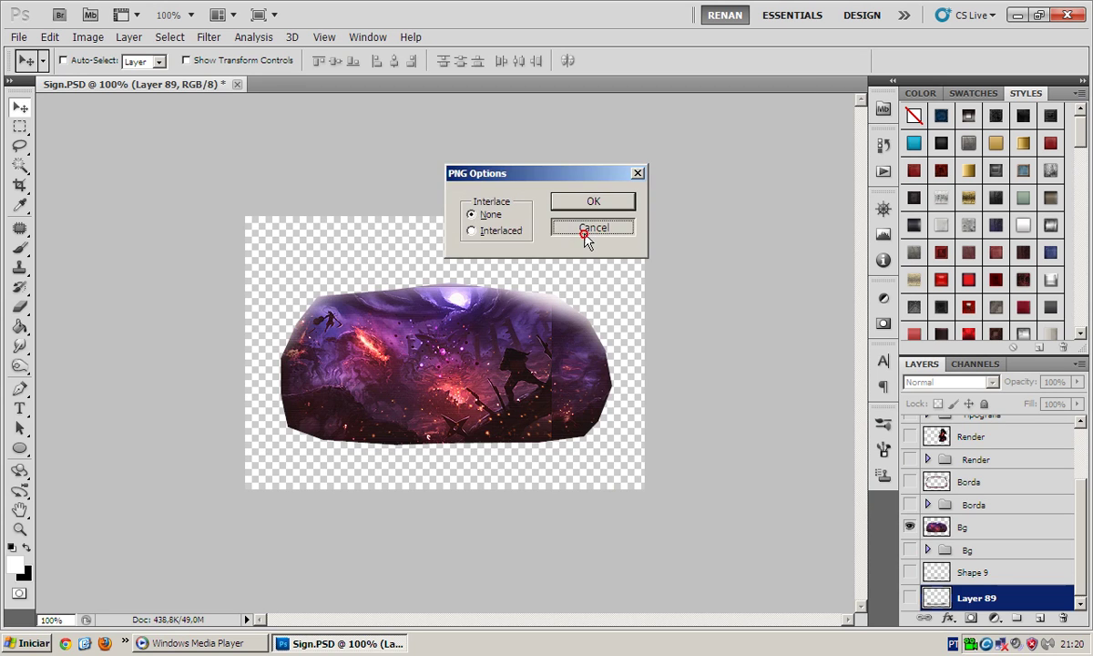
# Save the visible Bg layer as a PNG copy named Bg in the Tutorial folder.
pyautogui.click(966, 526)
pyautogui.hotkey('ctrl', 'shift', 's')
pyautogui.click(533, 364)
pyautogui.press('Down')
pyautogui.press('Down')
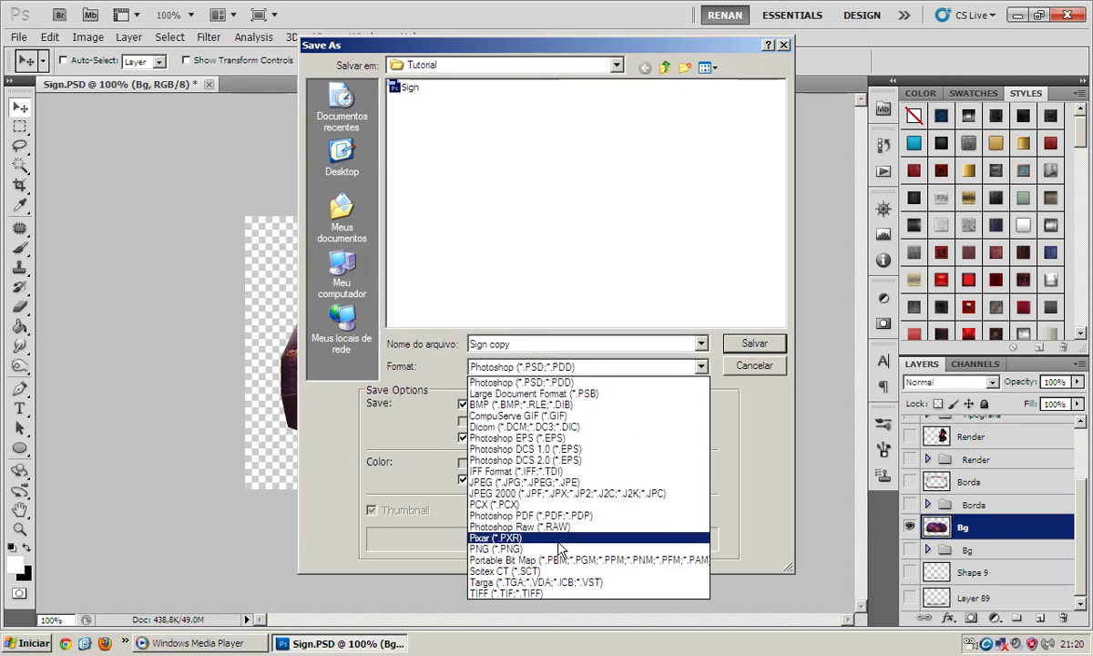
pyautogui.press('Return')
pyautogui.click(531, 366)
pyautogui.click(554, 546)
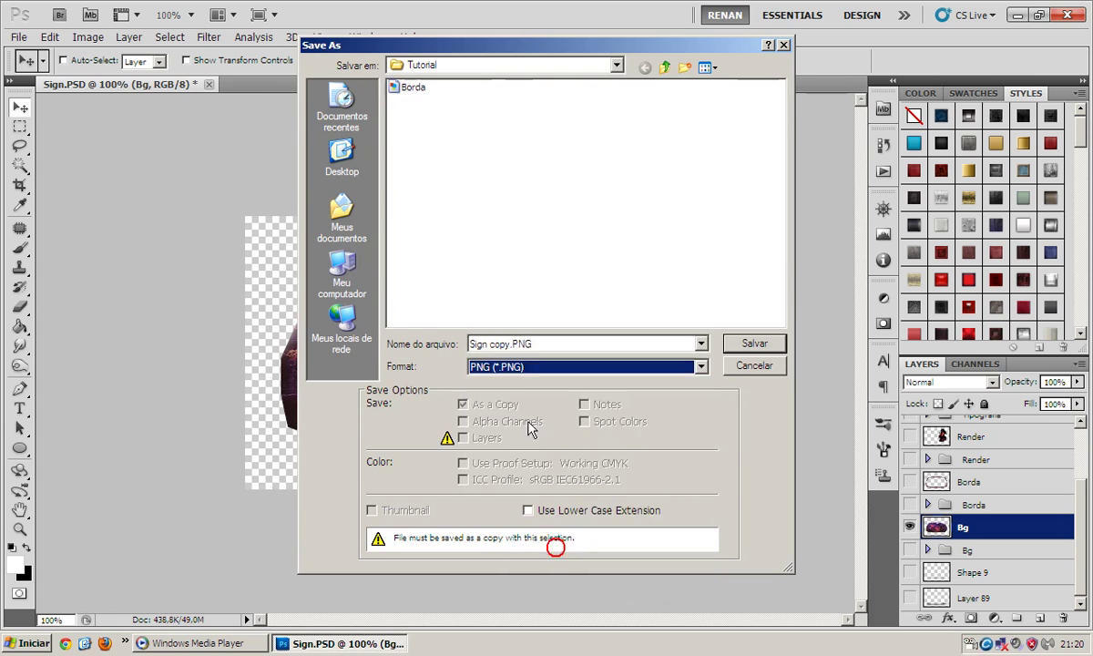
pyautogui.doubleClick(557, 344)
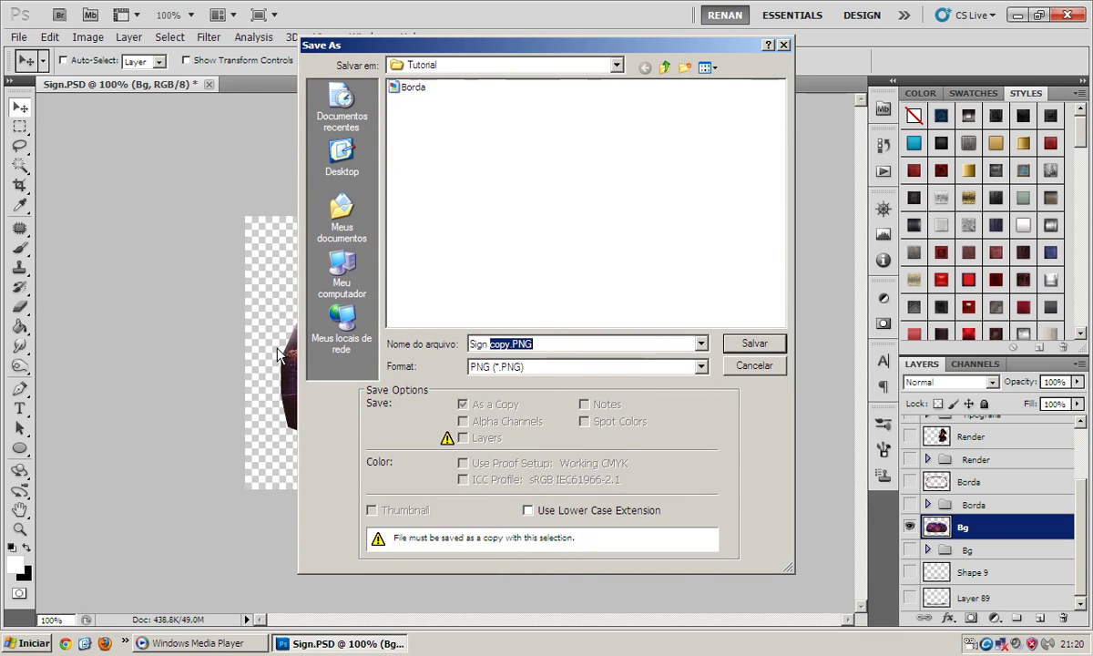
pyautogui.press('BackSpace')
pyautogui.press('BackSpace')
pyautogui.press('BackSpace')
pyautogui.write('Bg')
pyautogui.press('Return')
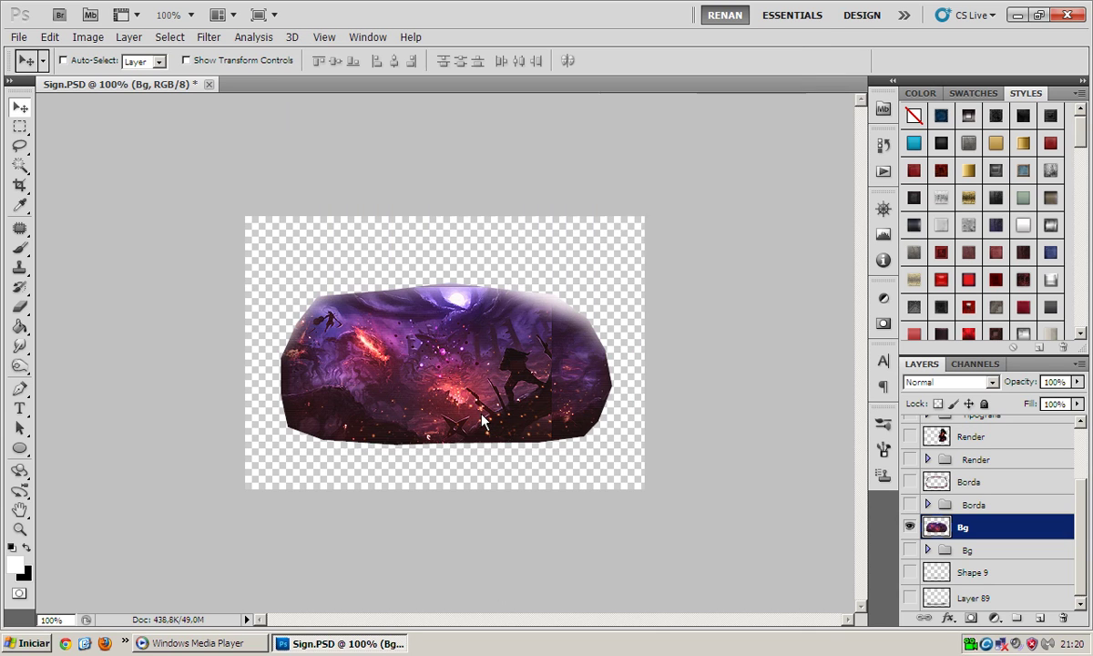
pyautogui.press('Return')
# Hide the Bg layer, then show and select the Render layer.
pyautogui.click(910, 527)
pyautogui.scroll(3, 913, 524)
pyautogui.click(910, 512)
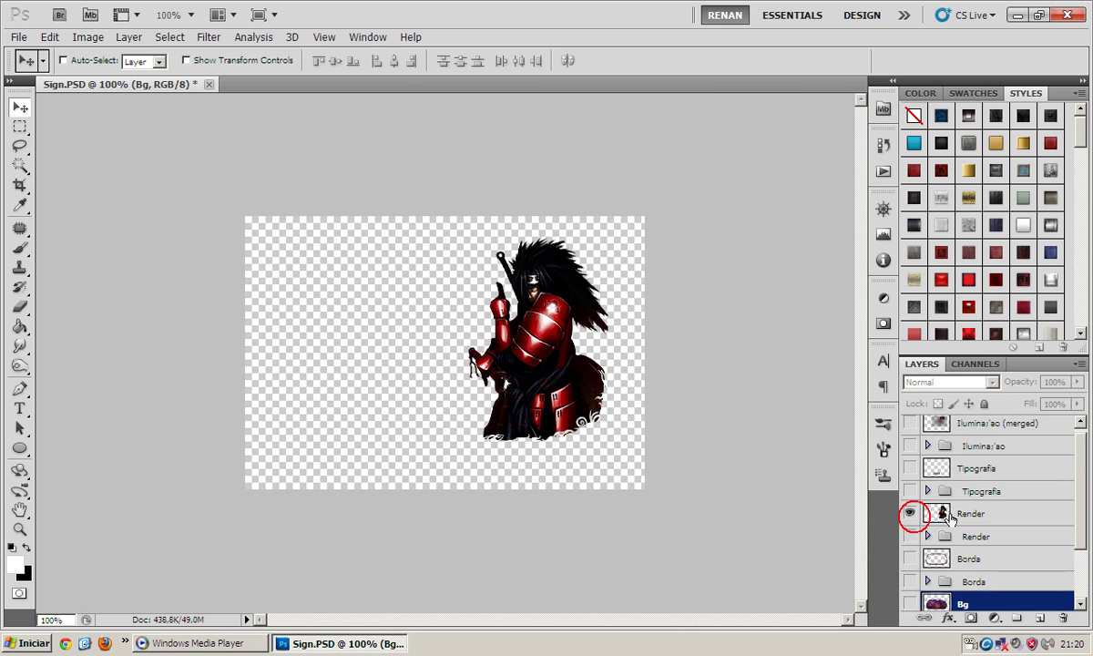
pyautogui.click(970, 513)
# Save the visible character render as a PNG copy named Render in the Tutorial folder.
pyautogui.hotkey('ctrl', 'shift', 's')
pyautogui.click(542, 366)
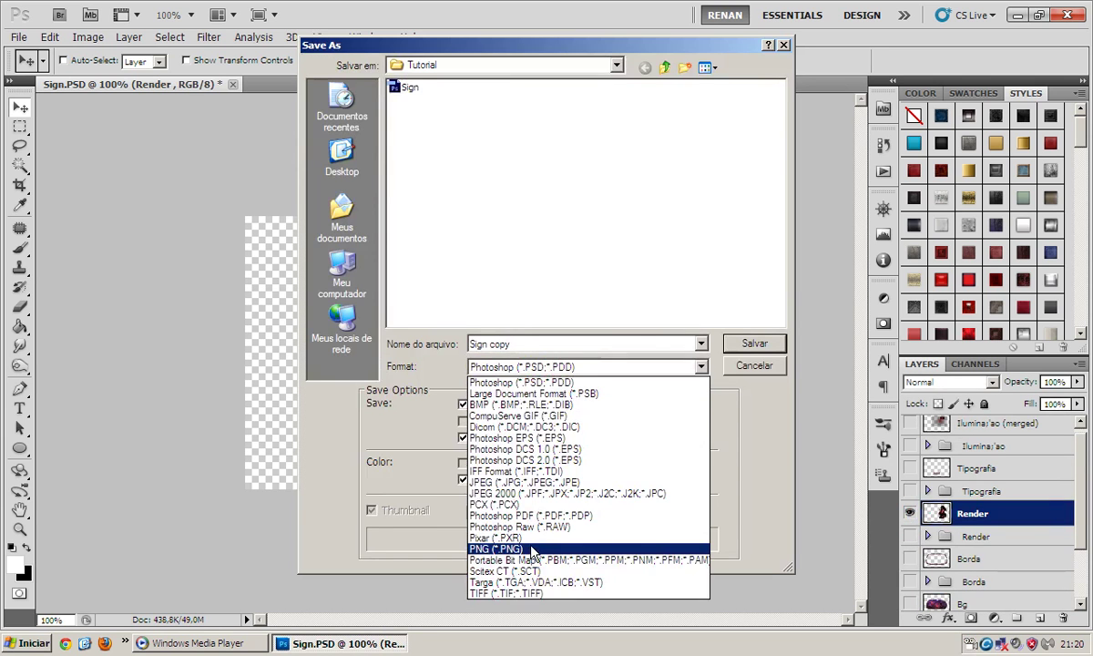
pyautogui.click(510, 550)
pyautogui.doubleClick(539, 344)
pyautogui.hotkey('shift', 'Home')
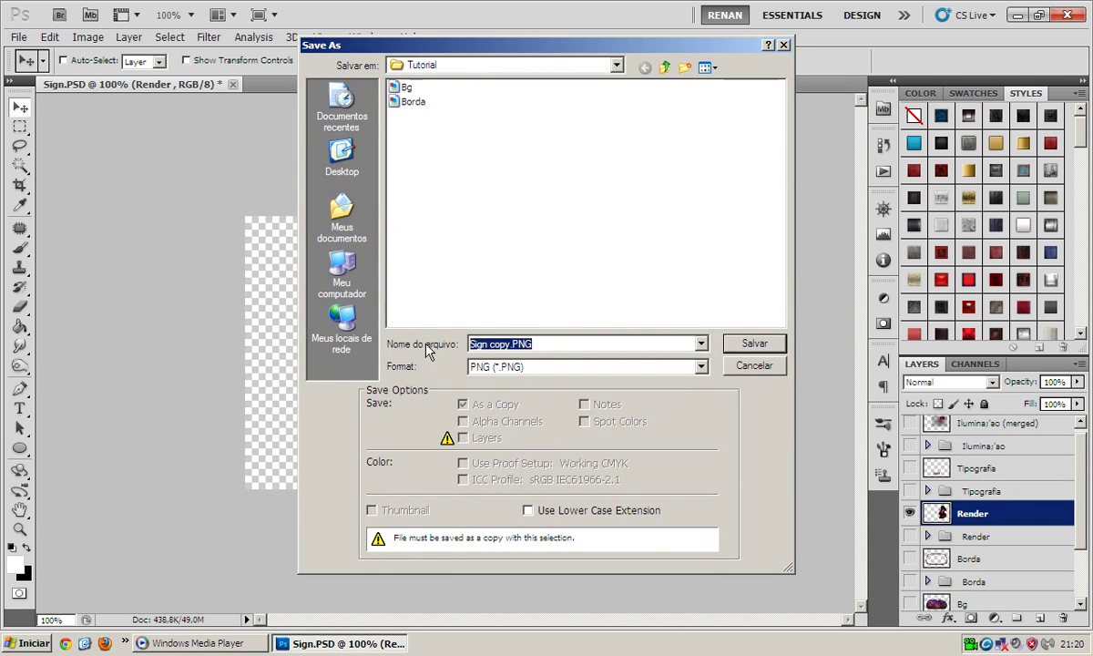
pyautogui.write('Render')
pyautogui.press('Return')
pyautogui.press('Return')
# Show the Tipografia layer instead of Render and save it as a PNG copy named Tipografia.
pyautogui.click(909, 512)
pyautogui.click(909, 468)
pyautogui.hotkey('ctrl', 'shift', 's')
pyautogui.click(565, 365)
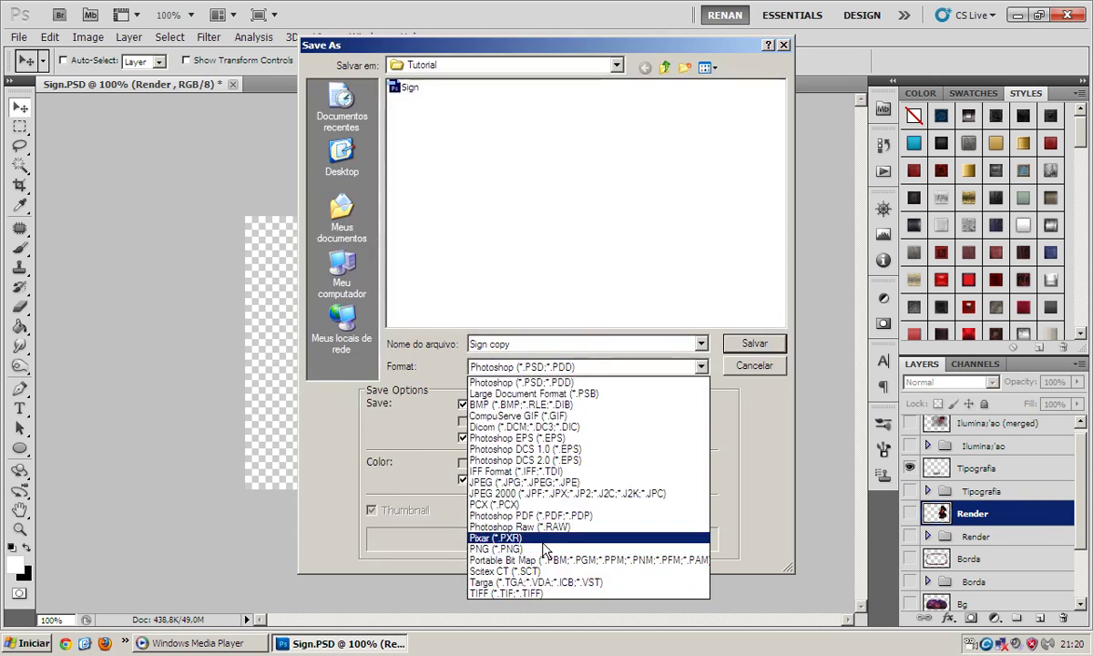
pyautogui.click(505, 537)
pyautogui.click(510, 368)
pyautogui.click(533, 550)
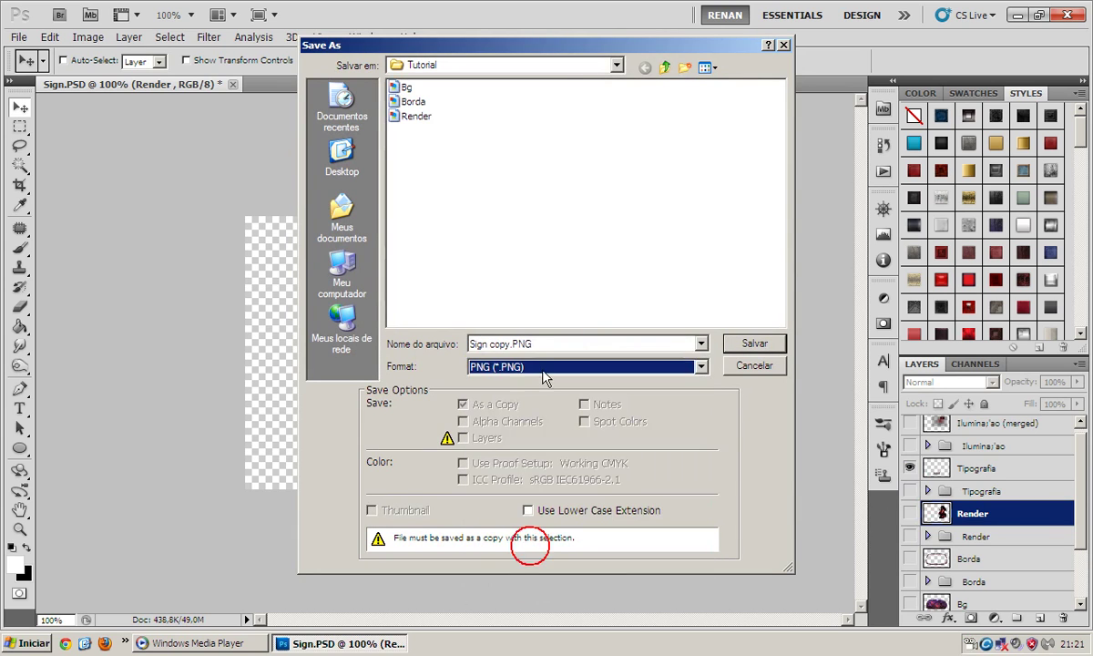
pyautogui.doubleClick(544, 345)
pyautogui.write('Tipografia')
pyautogui.press('Return')
pyautogui.press('Return')
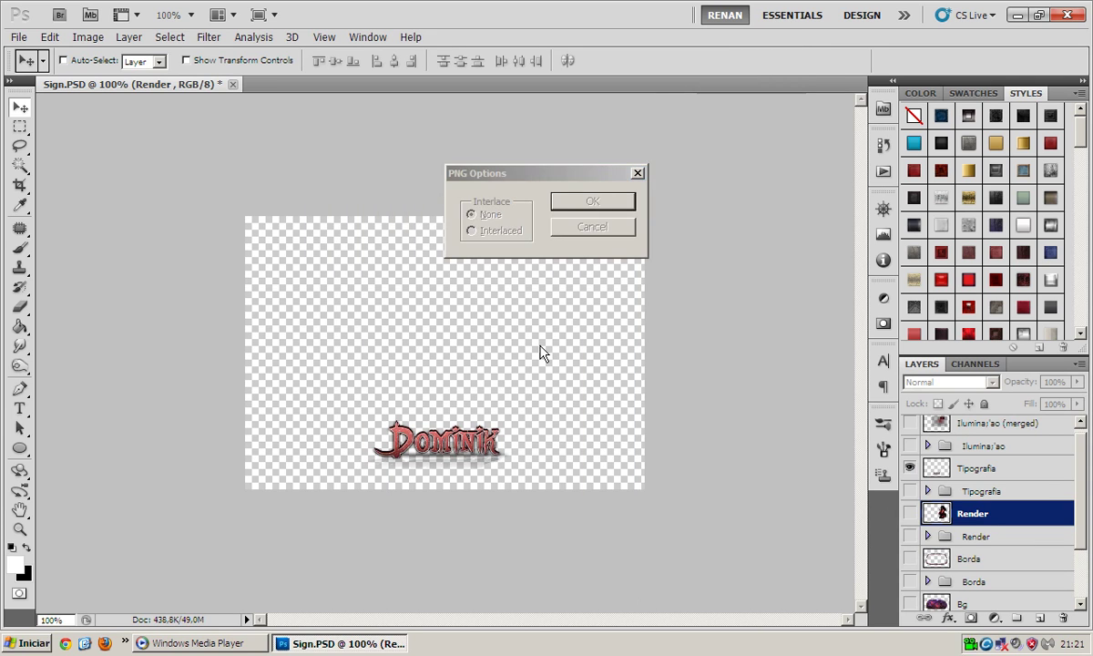
# Show only the merged lighting layer instead of Tipografia and save it as a PNG copy named Ilu.
pyautogui.click(910, 468)
pyautogui.click(909, 424)
pyautogui.click(976, 432)
pyautogui.hotkey('ctrl', 'shift', 's')
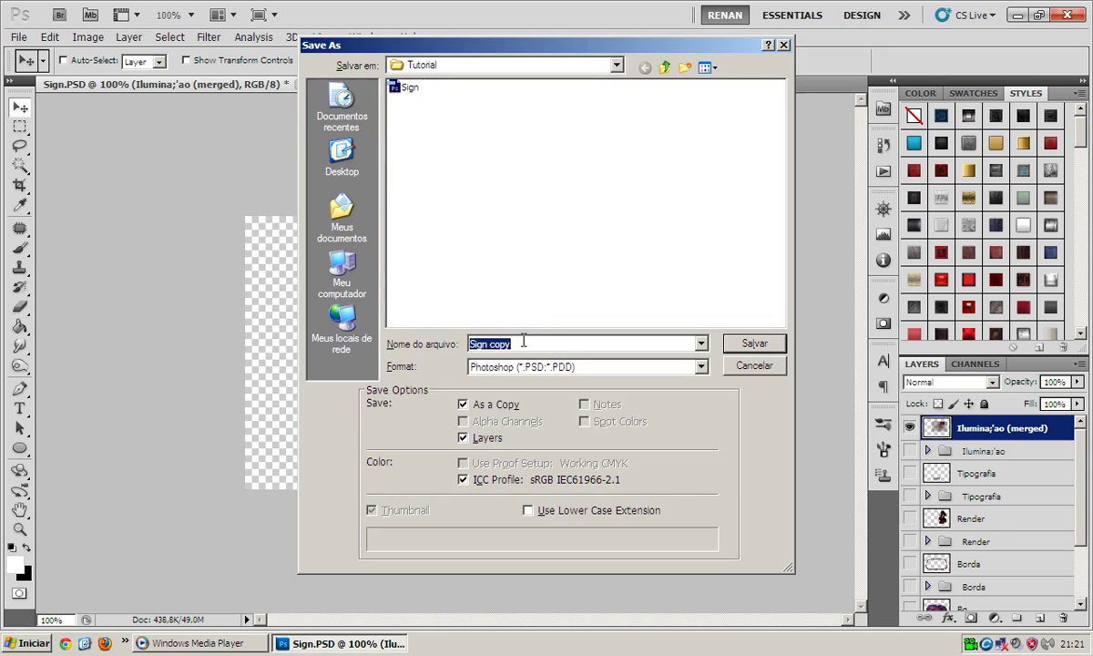
pyautogui.click(521, 366)
pyautogui.click(560, 541)
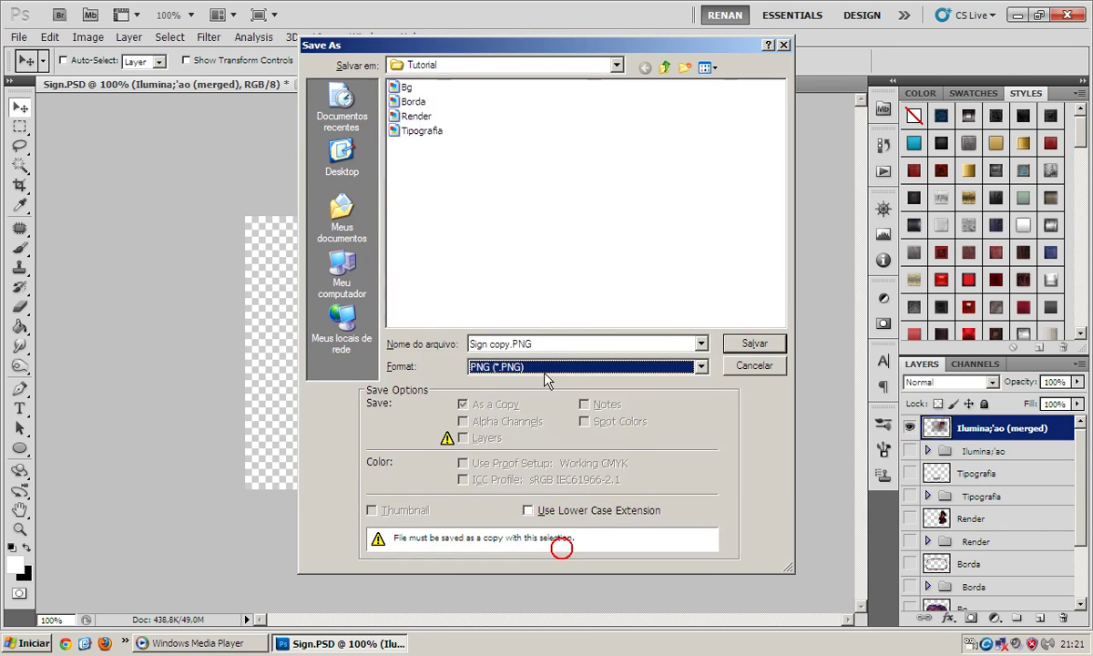
pyautogui.write('Ilu')
pyautogui.press('Return')
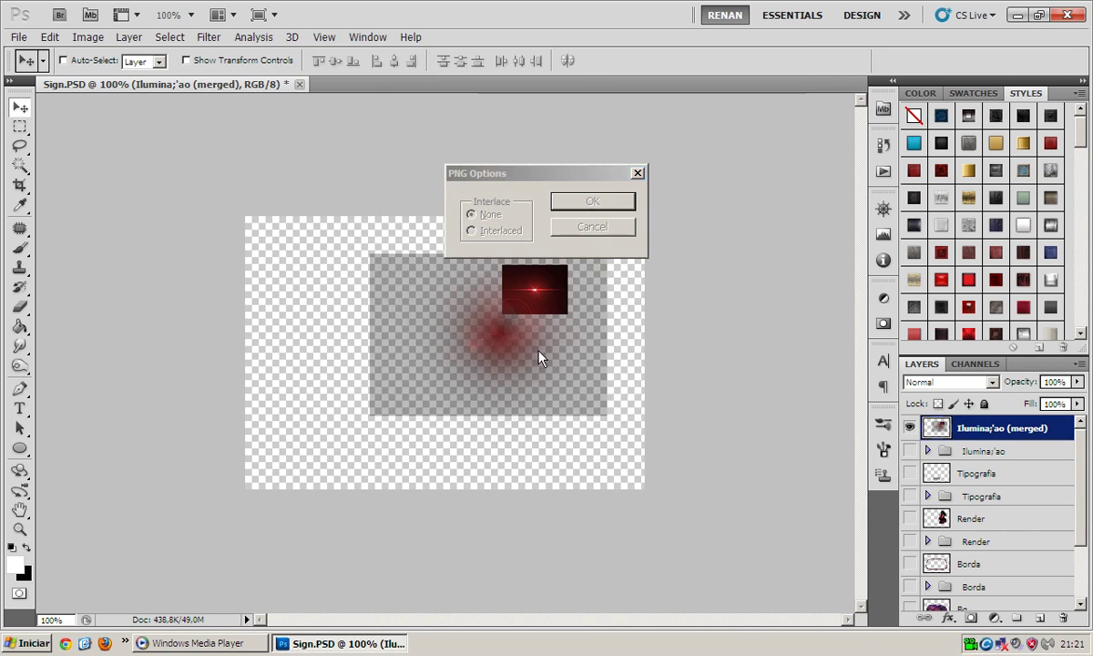
# Close Sign.PSD and quit Photoshop.
pyautogui.click(298, 85)
pyautogui.click(547, 249)
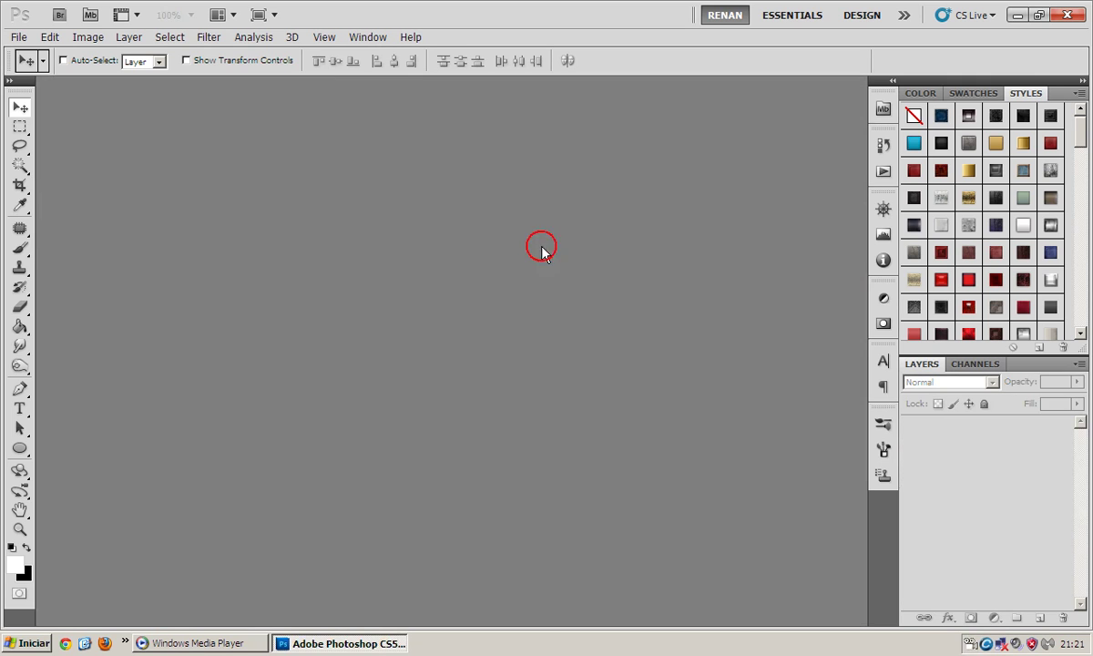
pyautogui.hotkey('ctrl', 'q')
# Switch to Adobe Flash Professional CS6 and create a new ActionScript 3.0 document.
pyautogui.click(27, 643)
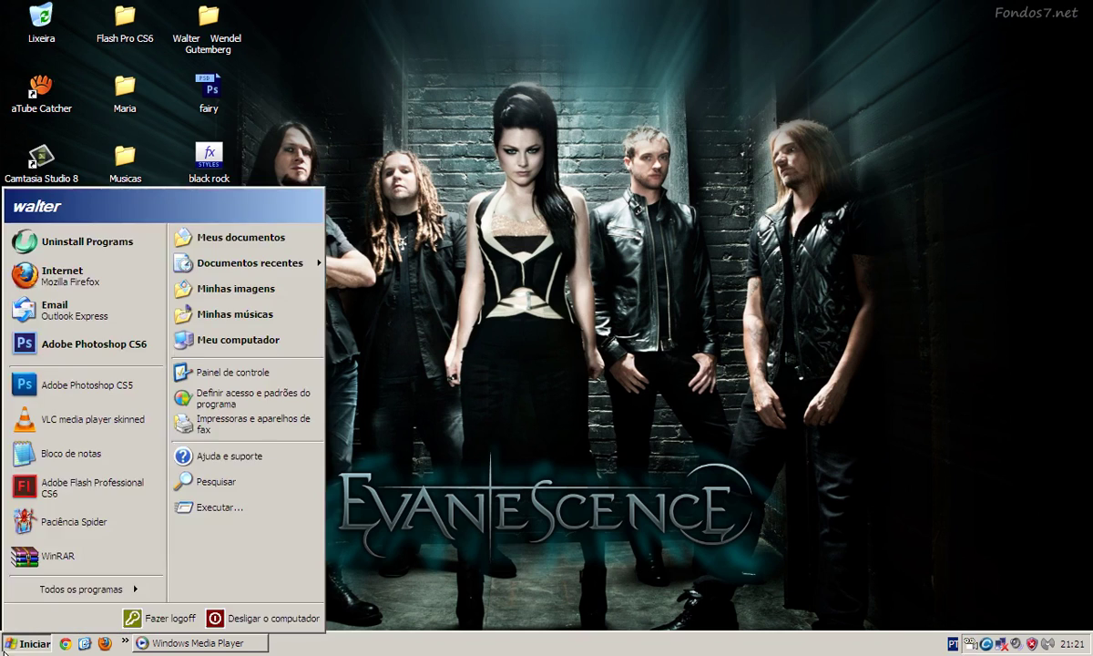
pyautogui.click(73, 476)
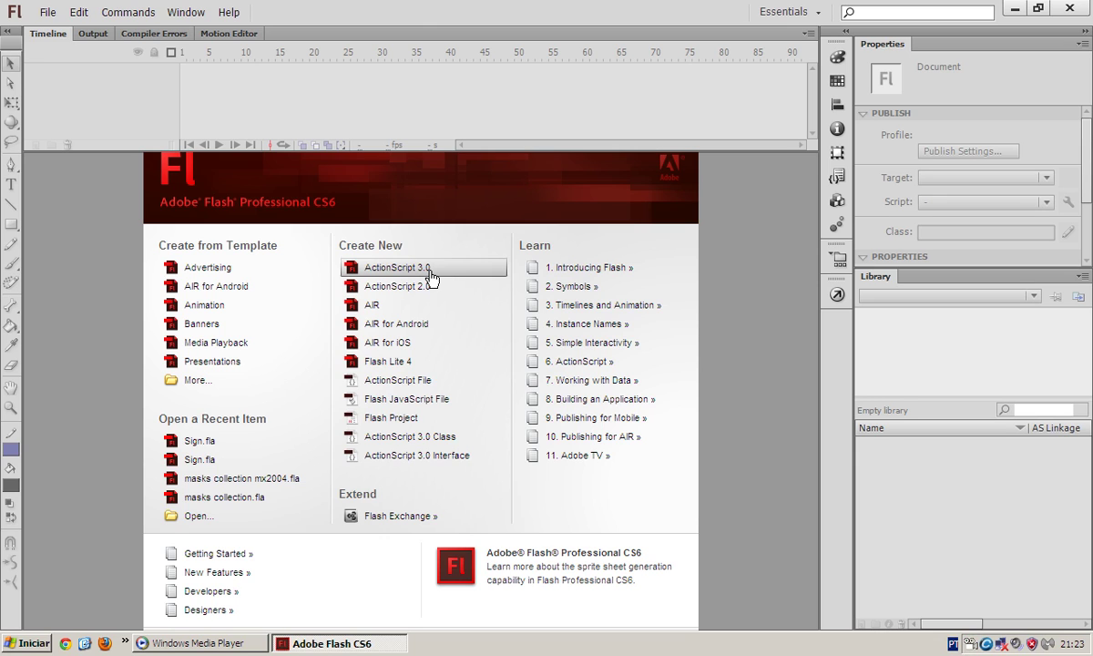
pyautogui.click(429, 272)
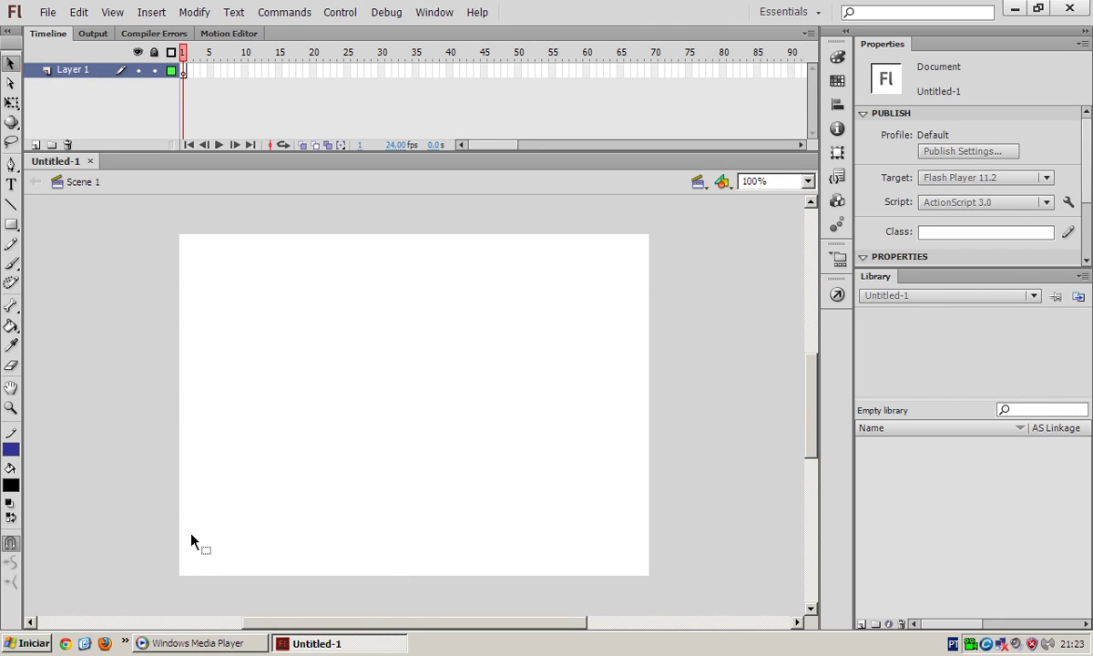
pyautogui.click(551, 443)
pyautogui.click(1046, 583)
pyautogui.click(435, 11)
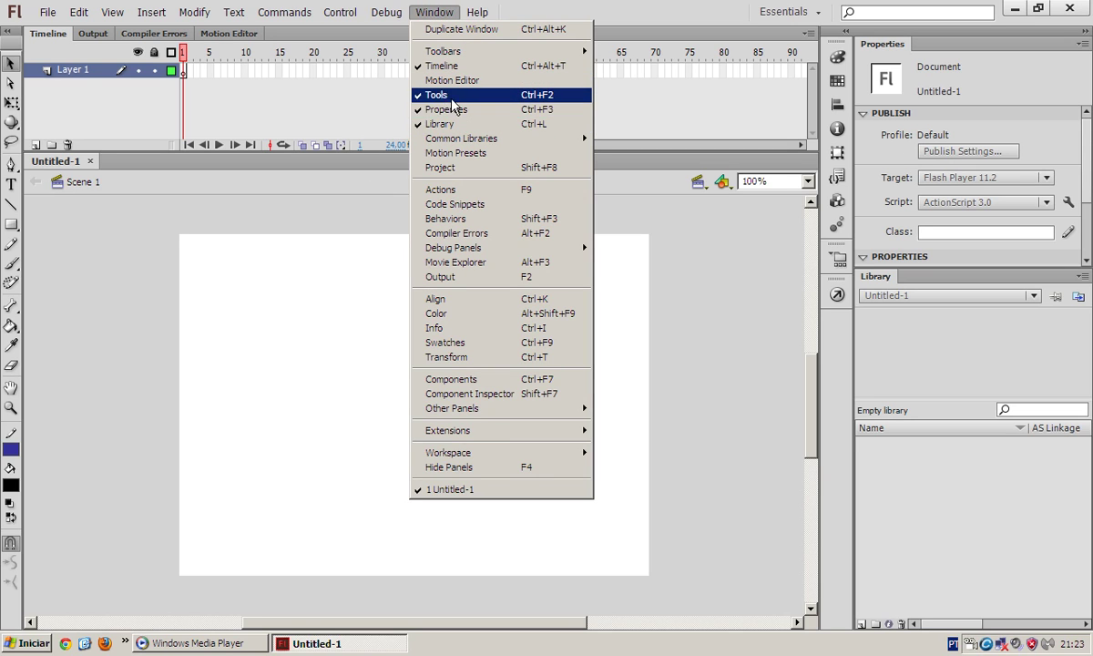
pyautogui.click(991, 148)
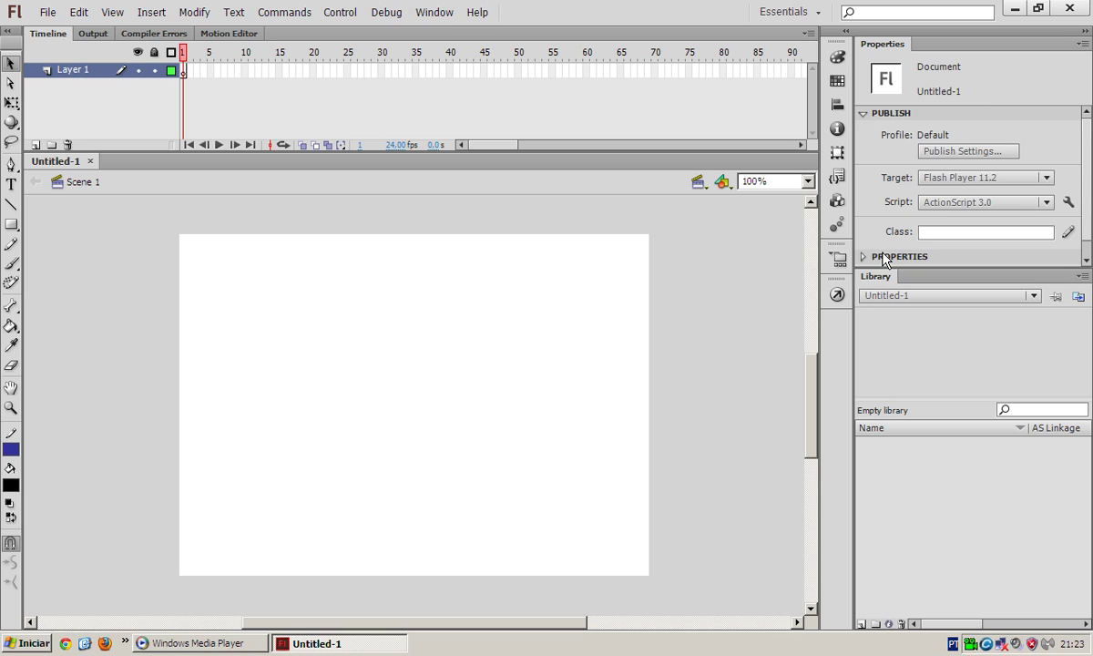
# Set the document's frame rate to 30 fps.
pyautogui.scroll(-2, 881, 250)
pyautogui.click(875, 117)
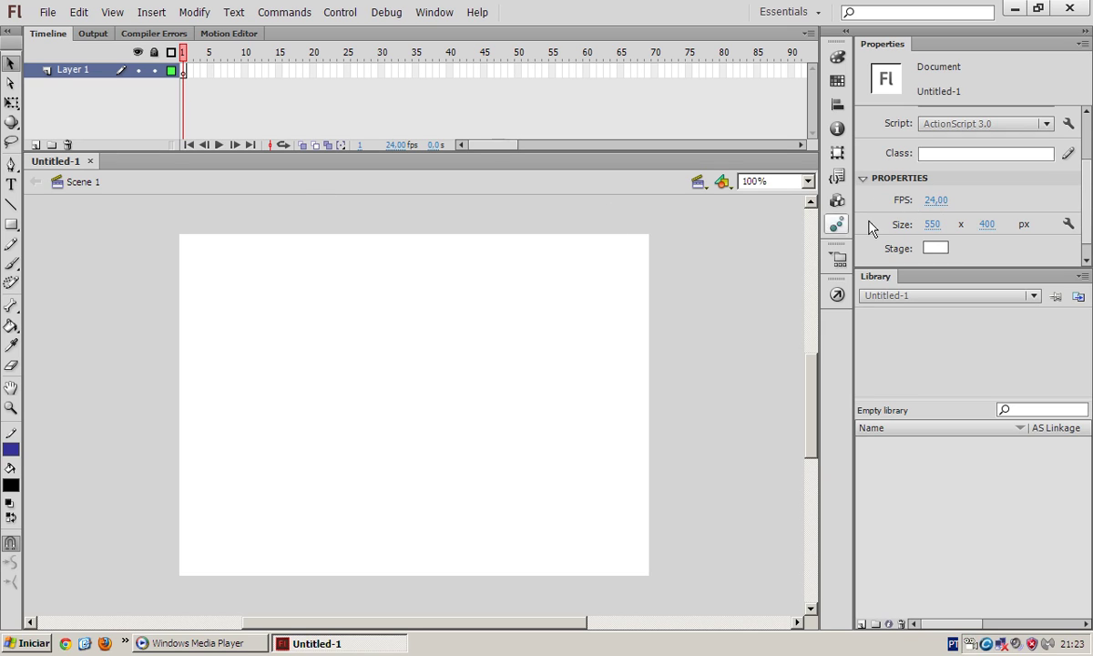
pyautogui.click(339, 71)
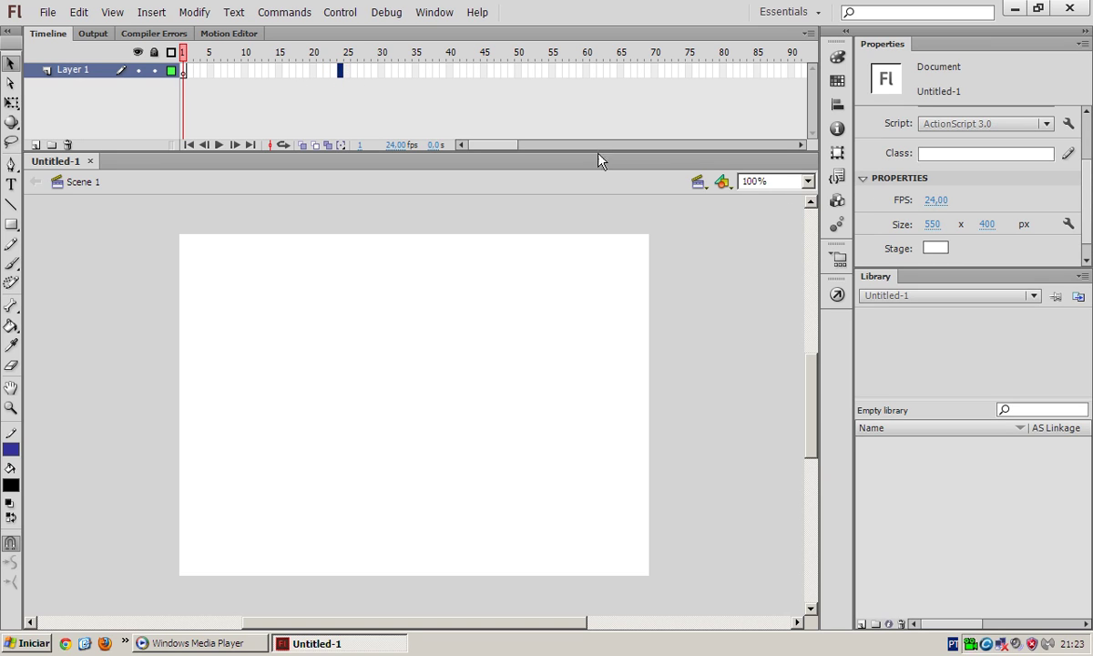
pyautogui.click(935, 199)
pyautogui.write('30')
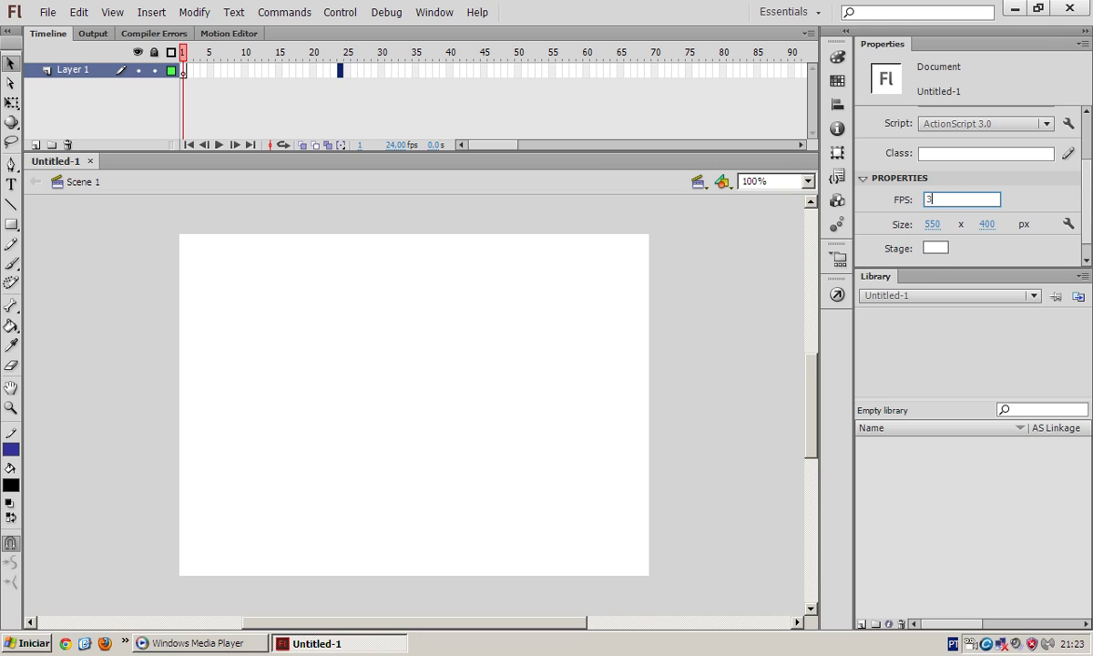
pyautogui.press('Return')
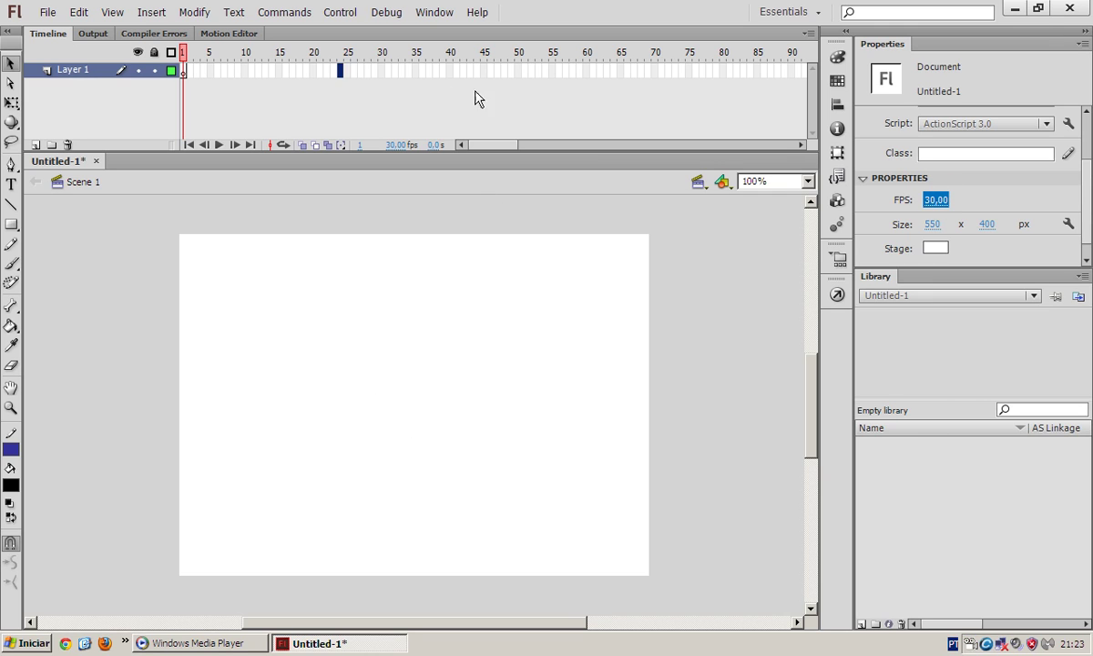
pyautogui.click(381, 70)
pyautogui.click(519, 373)
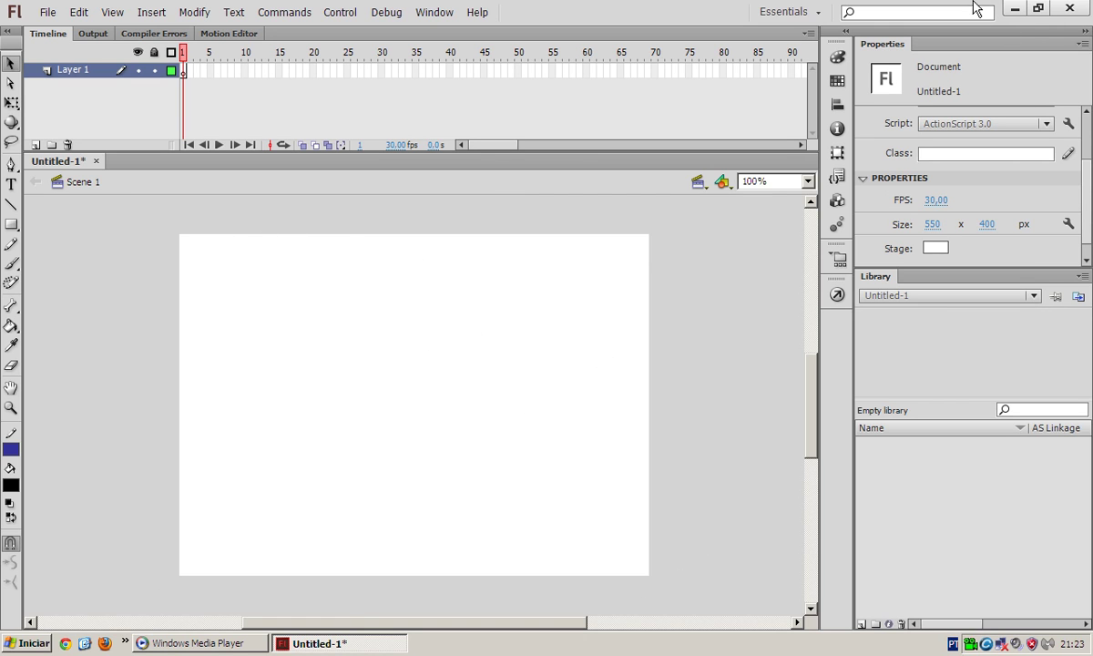
# Check the pixel dimensions of the Borda image in the desktop's Tutorial folder, then return to the Flash document.
pyautogui.click(1014, 8)
pyautogui.click(517, 350)
pyautogui.doubleClick(209, 505)
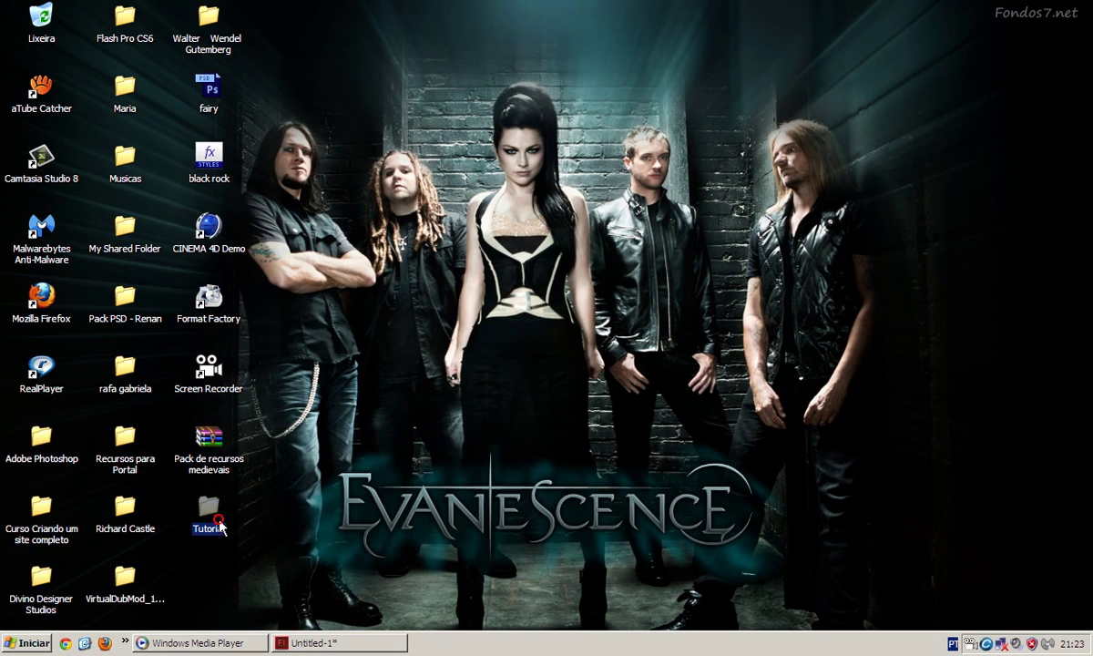
pyautogui.click(438, 491)
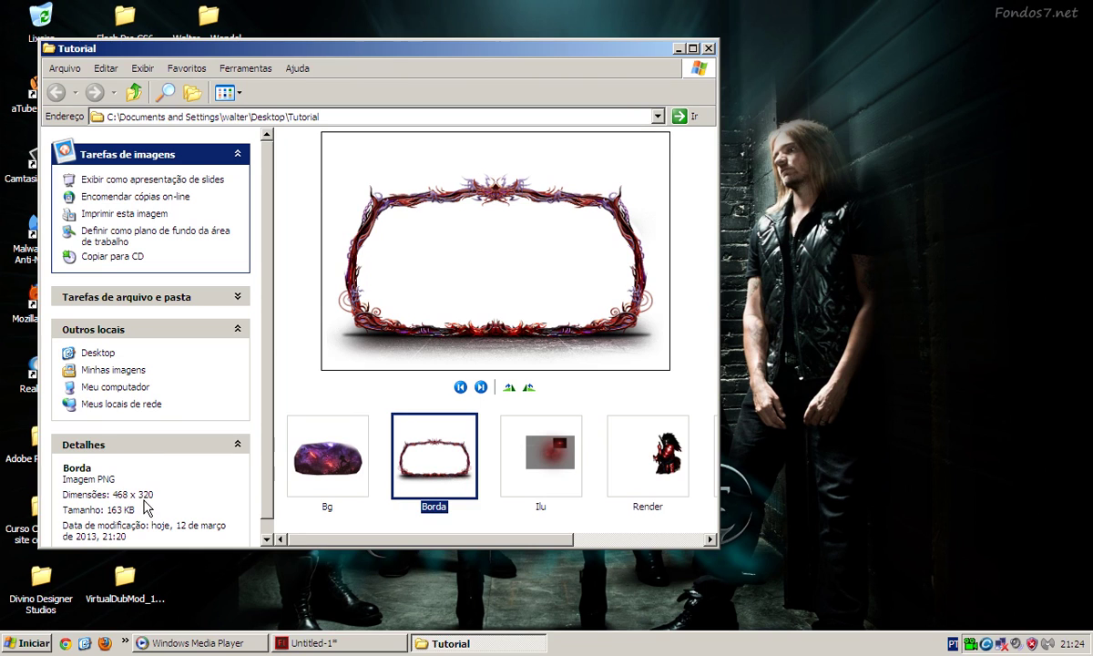
pyautogui.click(710, 52)
pyautogui.click(338, 643)
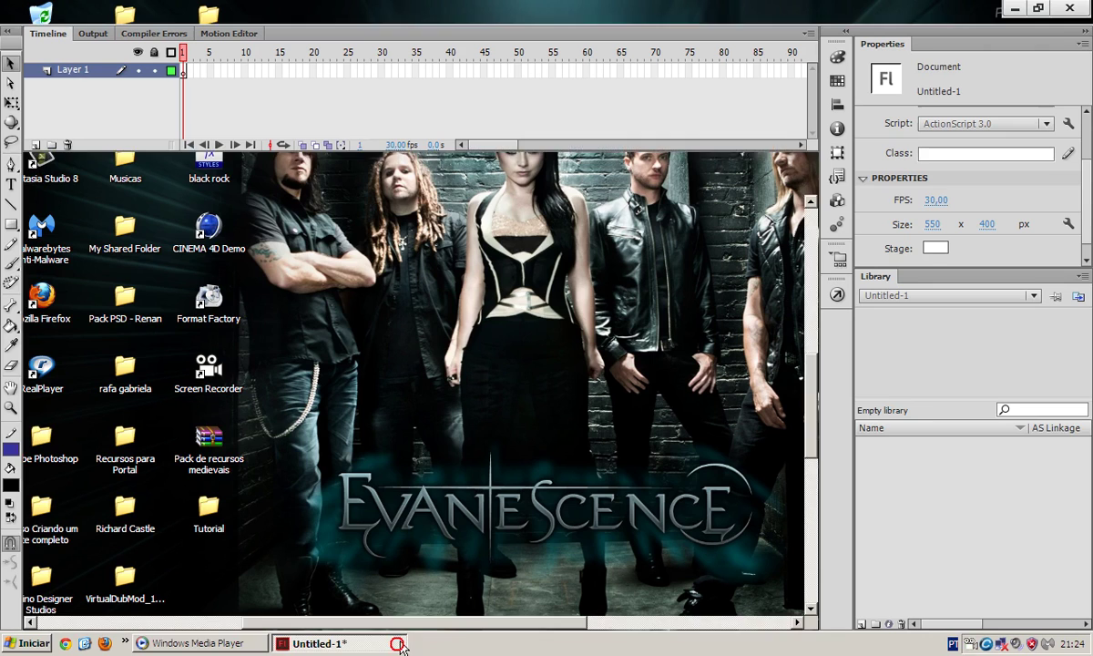
pyautogui.click(932, 224)
pyautogui.write('368')
pyautogui.press('Tab')
pyautogui.write('32')
# Set the document size to 468 x 320 px.
pyautogui.click(931, 225)
pyautogui.write('468')
pyautogui.press('Tab')
pyautogui.write('320')
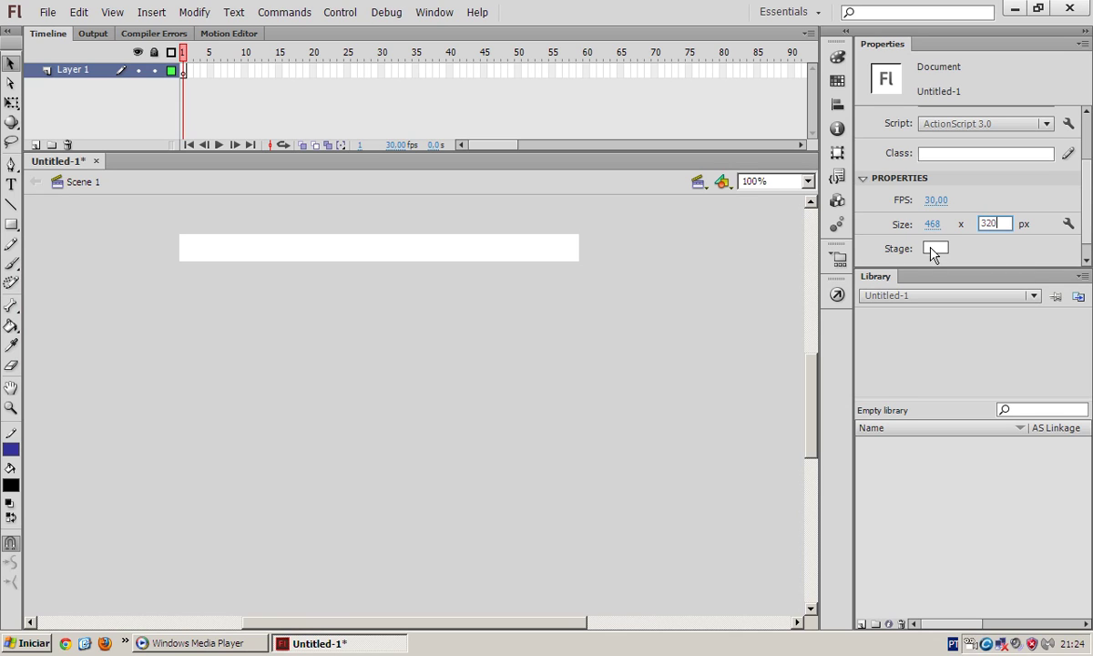
pyautogui.click(985, 246)
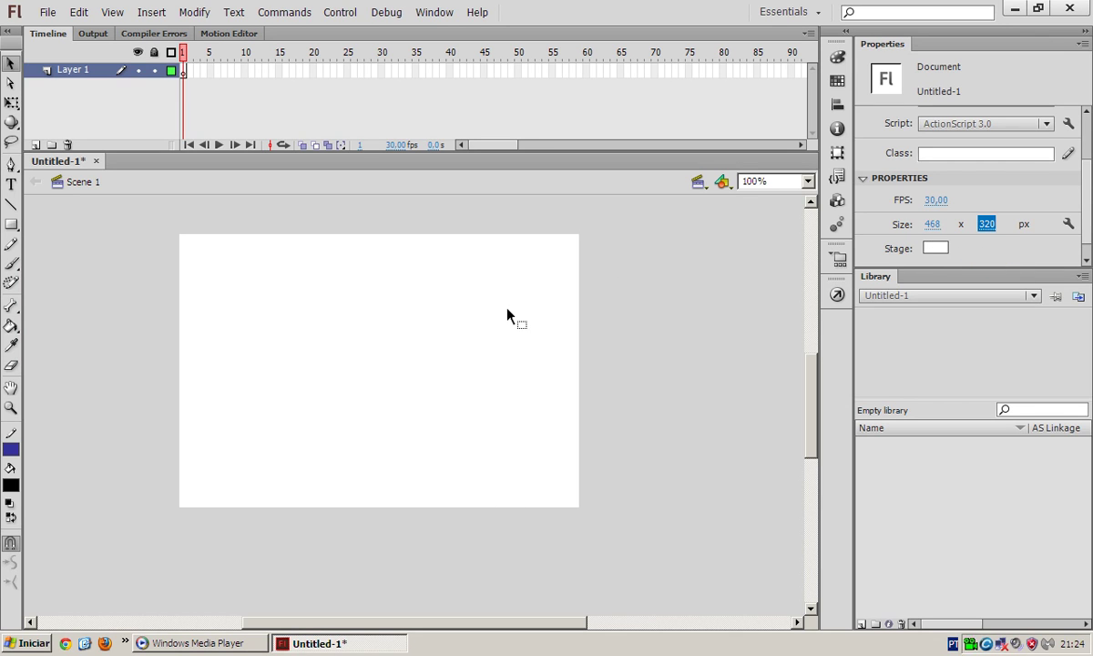
# Set the stage background colour to #F2F2F2.
pyautogui.click(938, 248)
pyautogui.click(881, 264)
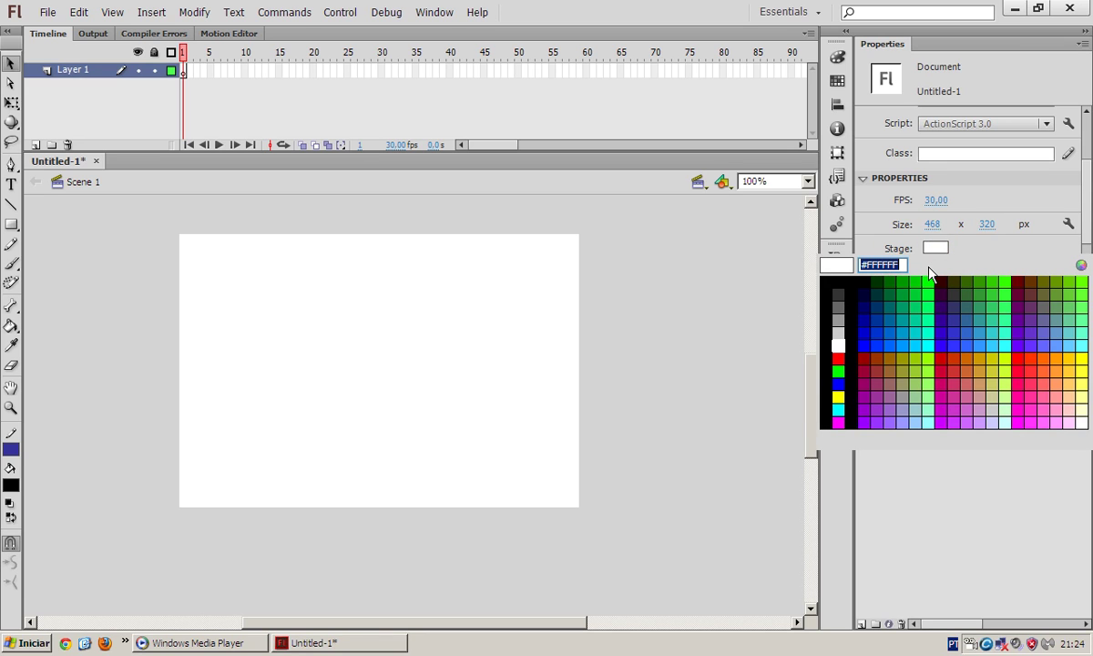
pyautogui.write('f2f2f2')
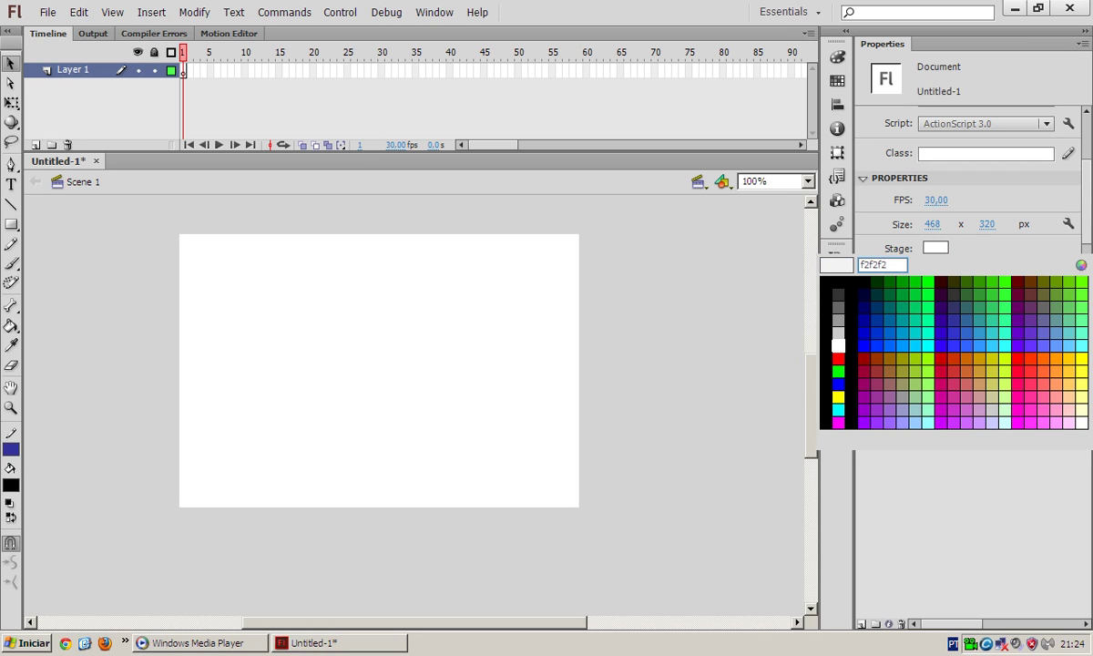
pyautogui.press('Return')
pyautogui.click(338, 330)
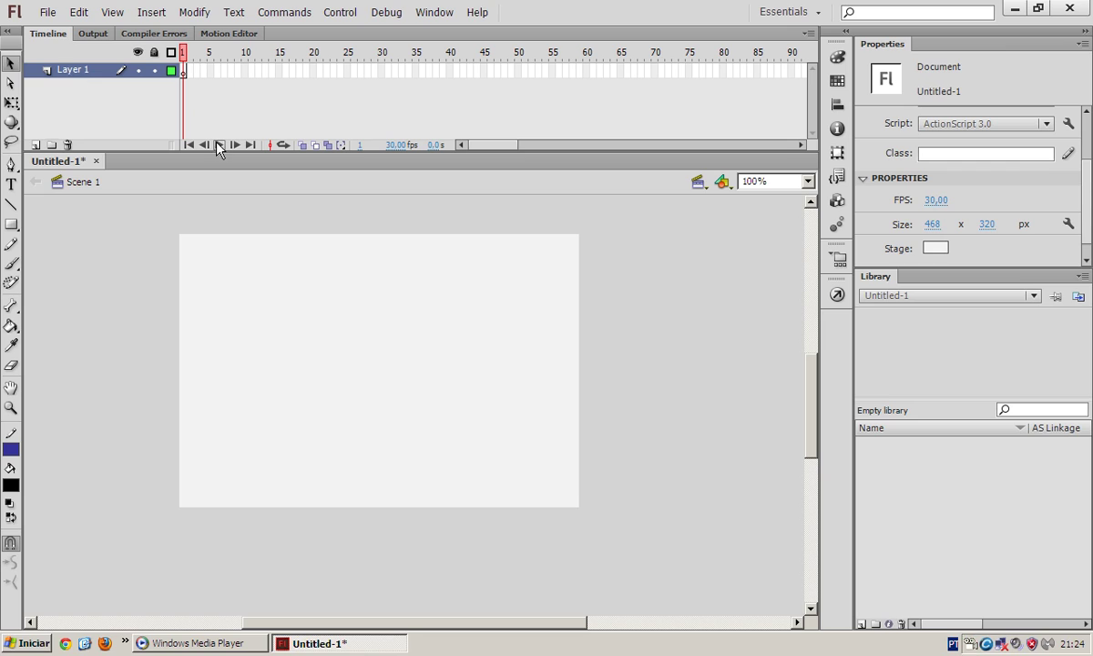
# Rename Layer 1 in the timeline as Bg.
pyautogui.doubleClick(78, 70)
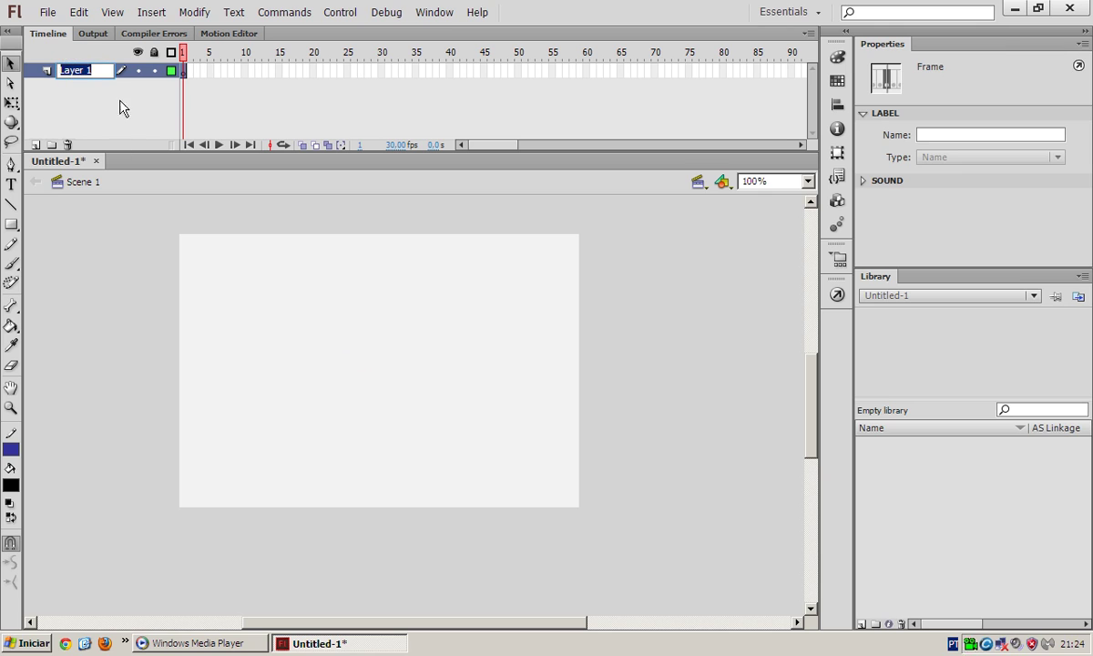
pyautogui.write('Bg')
pyautogui.click(354, 357)
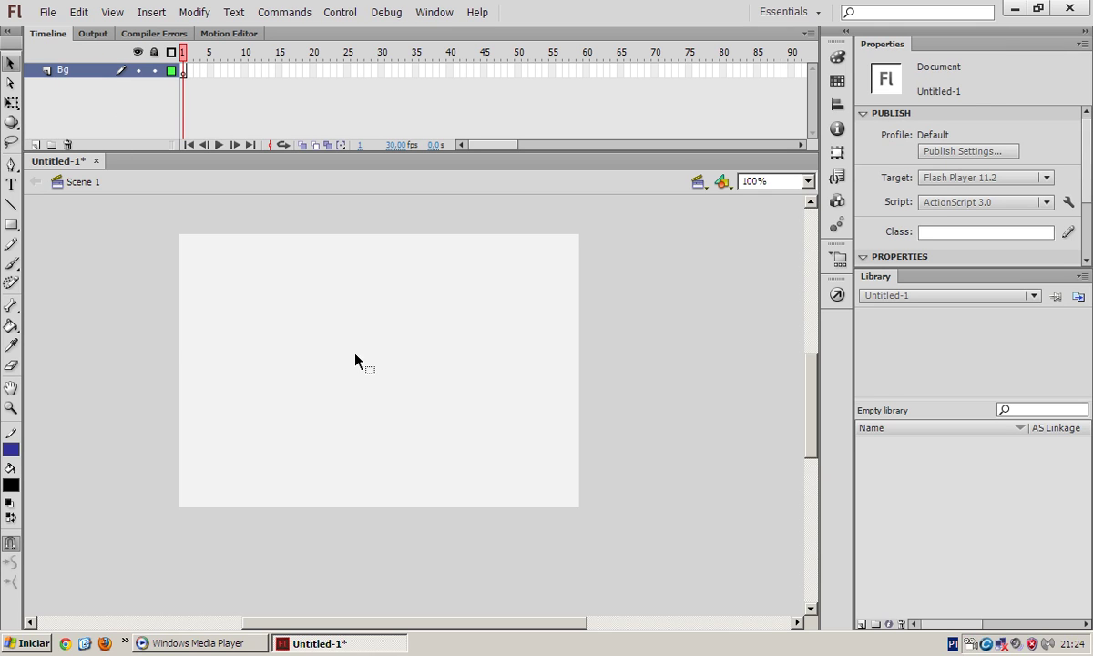
# Add a new layer above Bg in the timeline and name it Borda.
pyautogui.click(36, 143)
pyautogui.doubleClick(62, 71)
pyautogui.write('B')
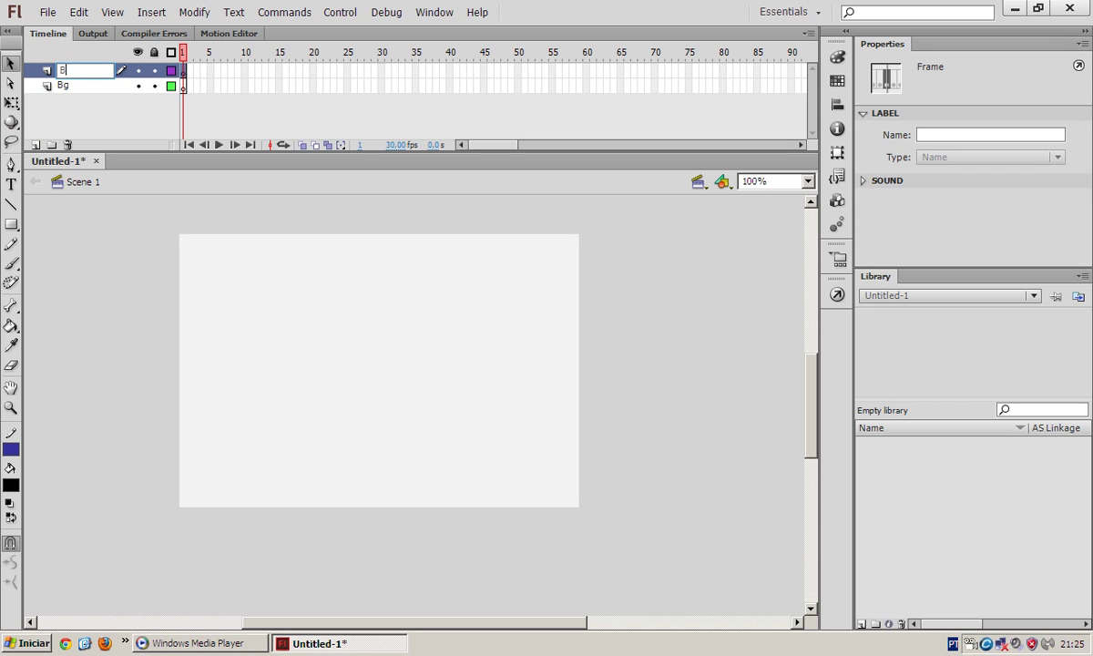
pyautogui.write('orda')
pyautogui.press('Return')
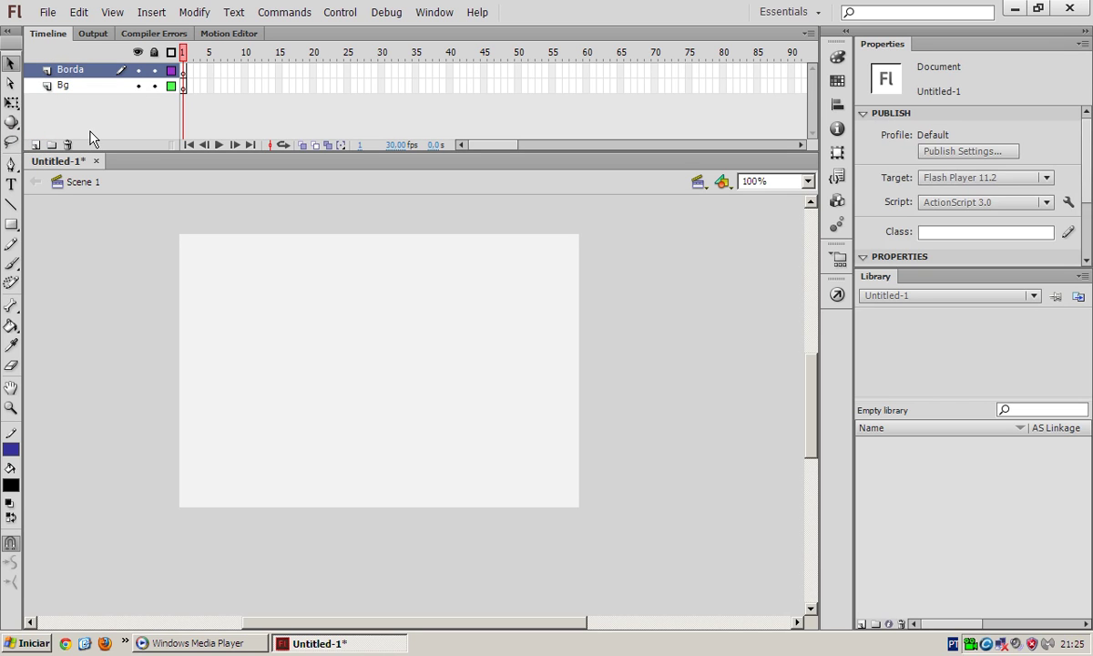
# Add a new layer above Borda and name it Render.
pyautogui.click(35, 144)
pyautogui.doubleClick(62, 71)
pyautogui.write('Render')
pyautogui.press('Return')
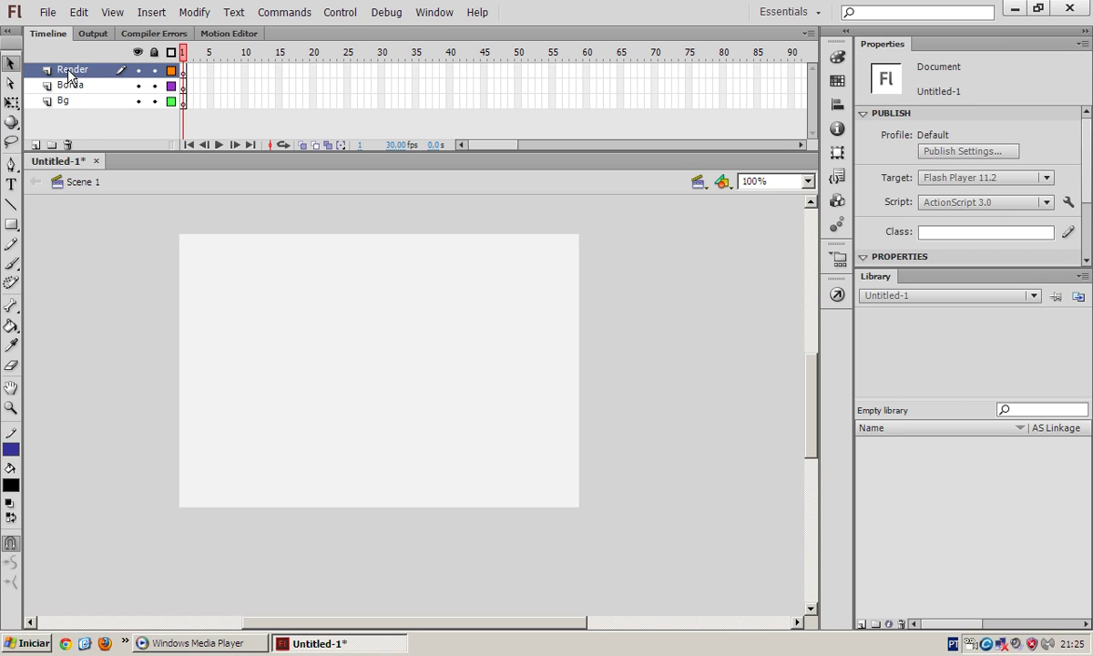
# Add a new layer above Render and name it Tipografia.
pyautogui.click(36, 143)
pyautogui.doubleClick(66, 70)
pyautogui.write('Tipografia')
pyautogui.press('Return')
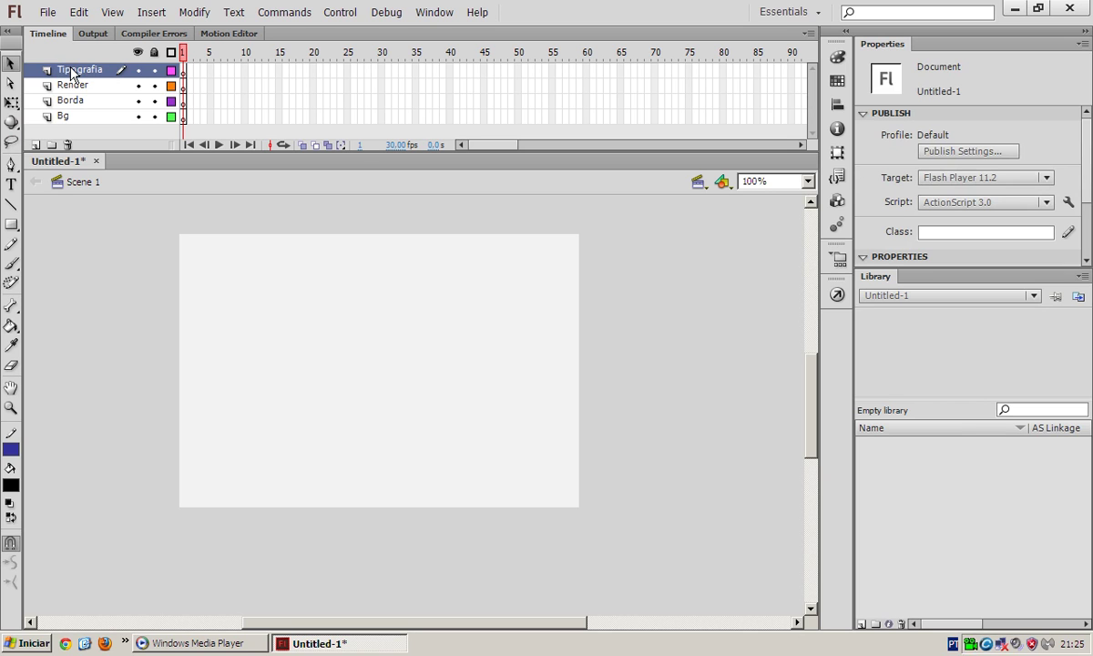
# Add a new layer above Tipografia and name it Ilu.
pyautogui.click(36, 144)
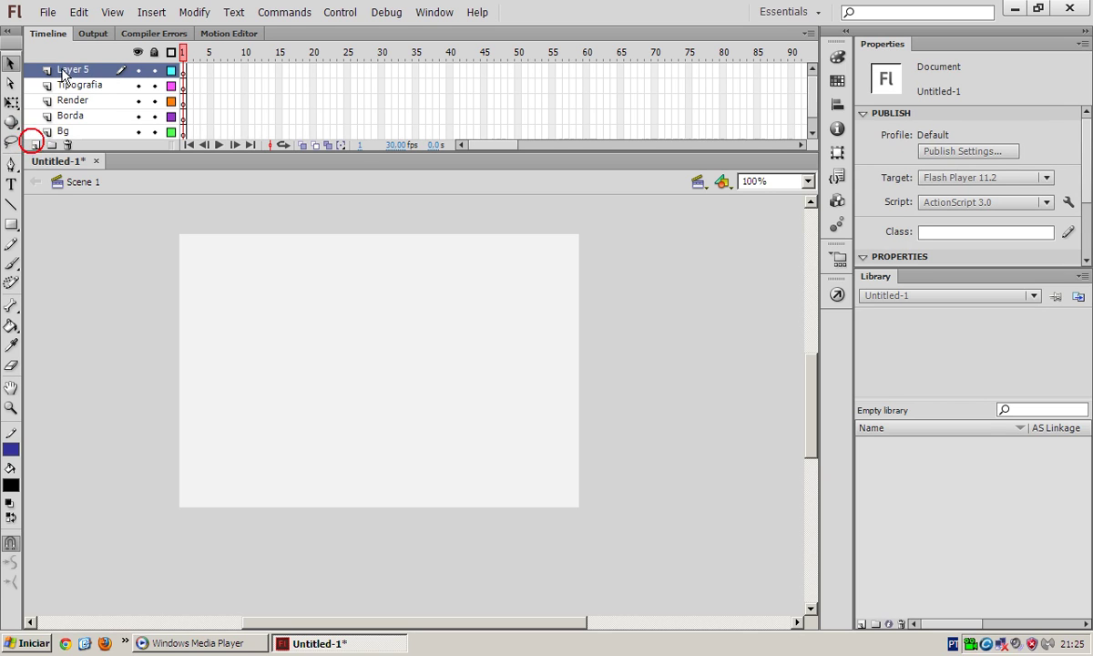
pyautogui.doubleClick(67, 66)
pyautogui.press('BackSpace')
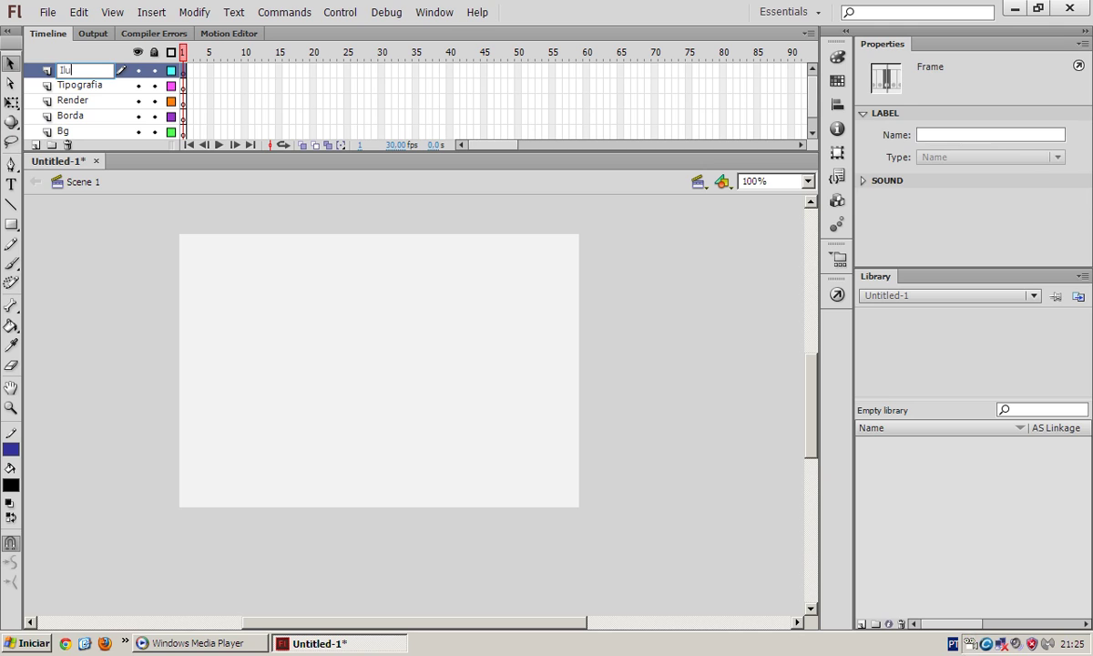
pyautogui.write('Ilu')
pyautogui.press('Return')
pyautogui.hotkey('ctrl', 'z')
# Try importing the Render image from the desktop's Tutorial folder directly to the stage on the Bg layer, and undo the import.
pyautogui.click(98, 117)
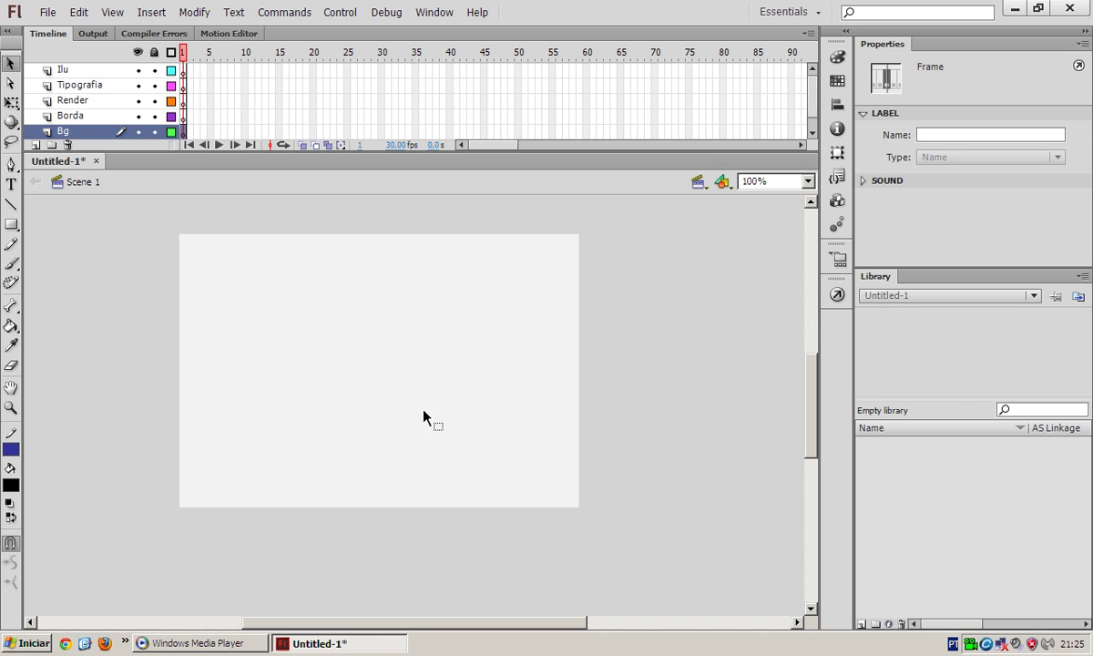
pyautogui.click(47, 12)
pyautogui.click(47, 12)
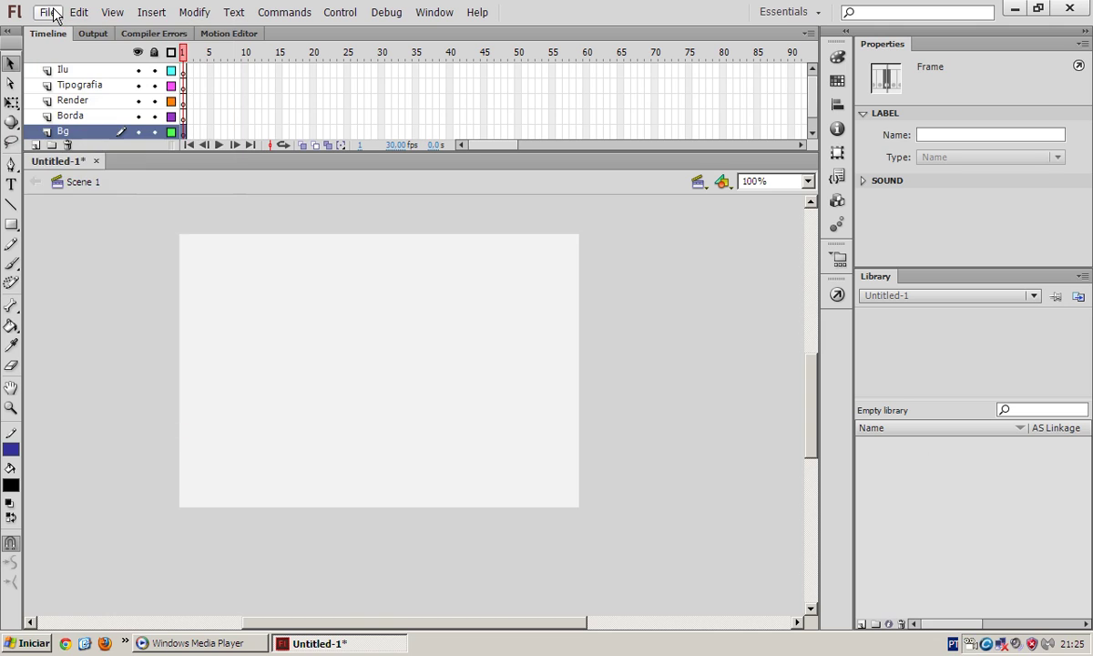
pyautogui.click(51, 12)
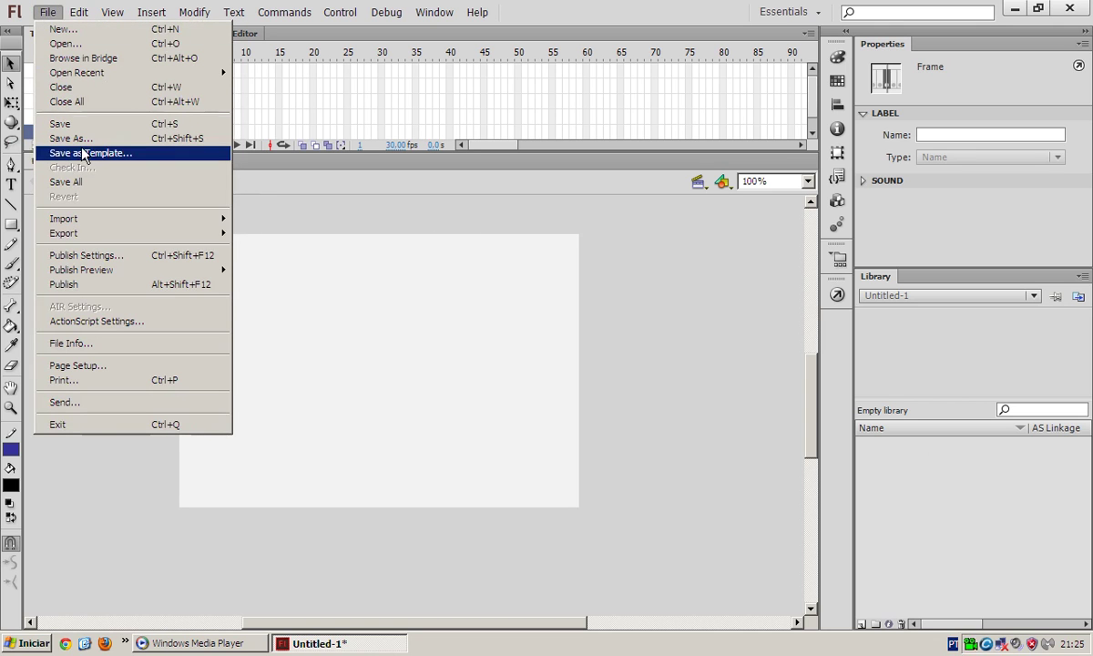
pyautogui.moveTo(145, 222)
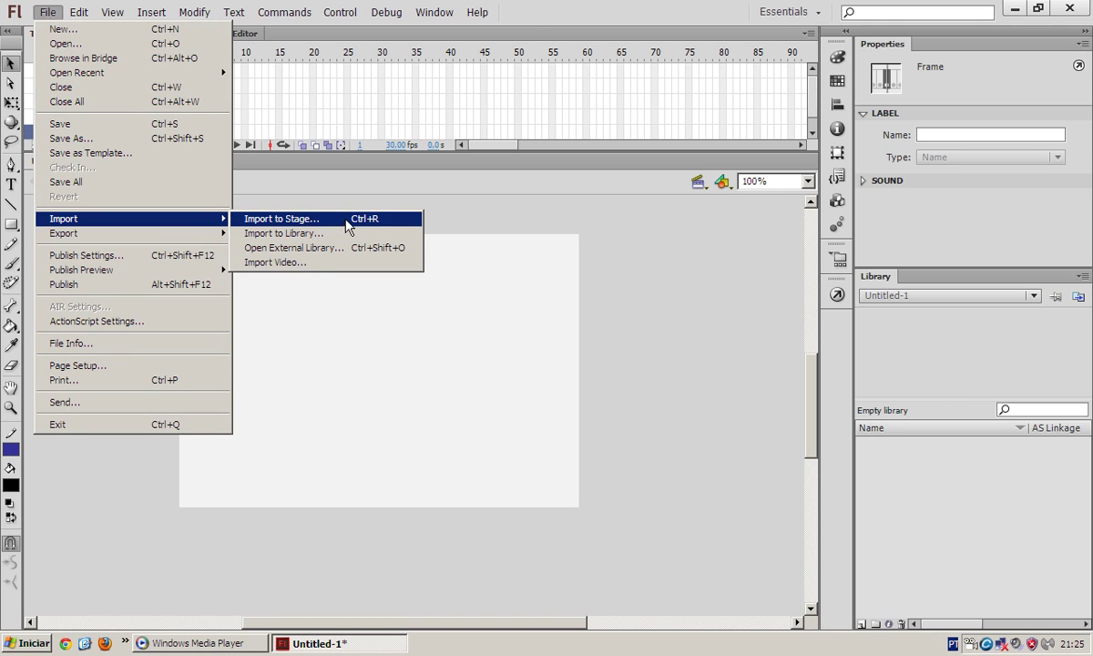
pyautogui.click(297, 223)
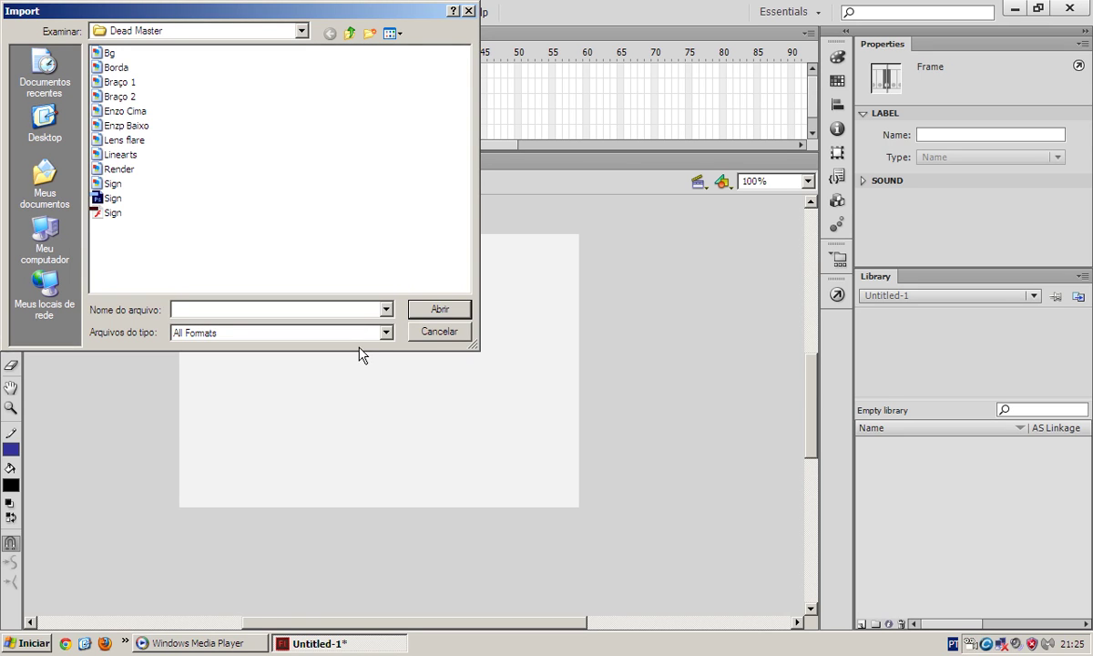
pyautogui.click(48, 128)
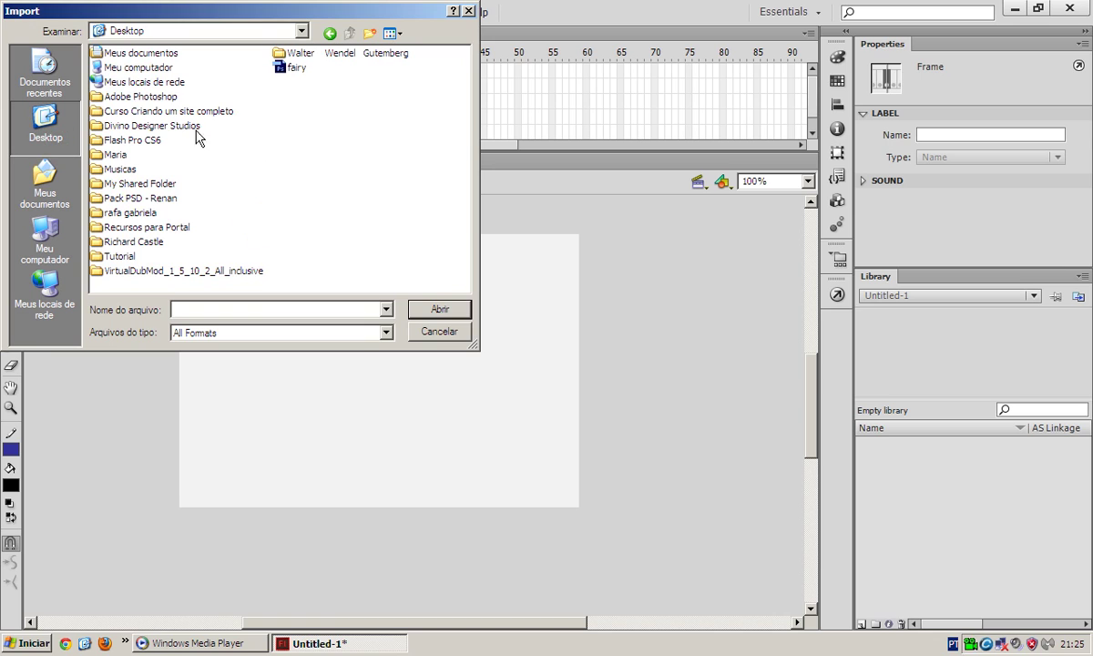
pyautogui.doubleClick(125, 258)
pyautogui.click(119, 96)
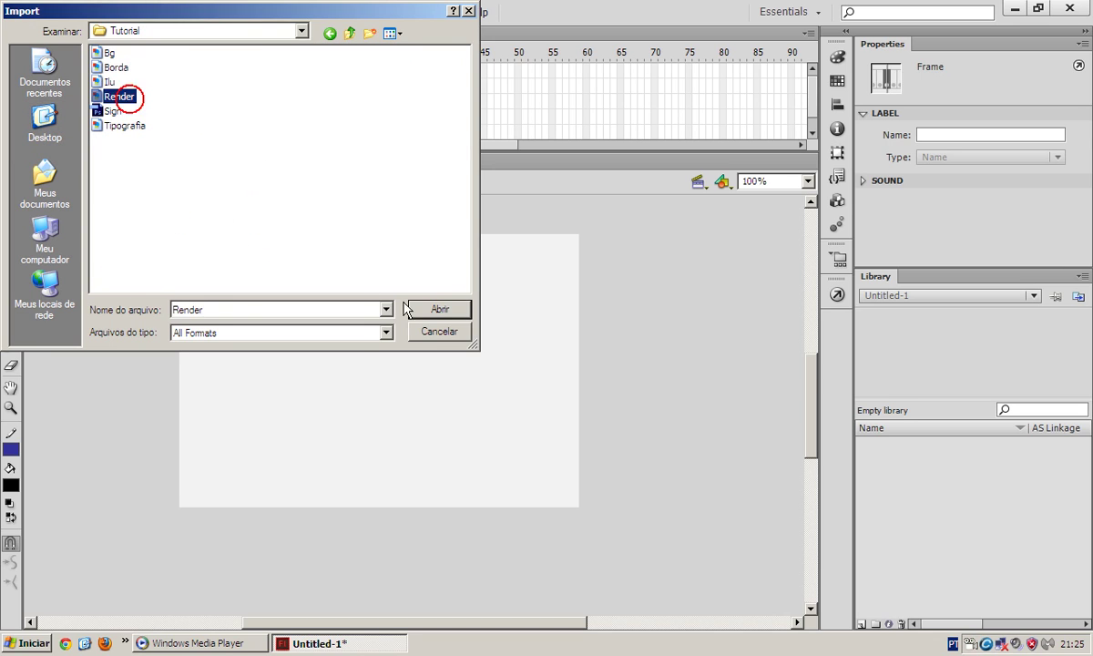
pyautogui.click(439, 309)
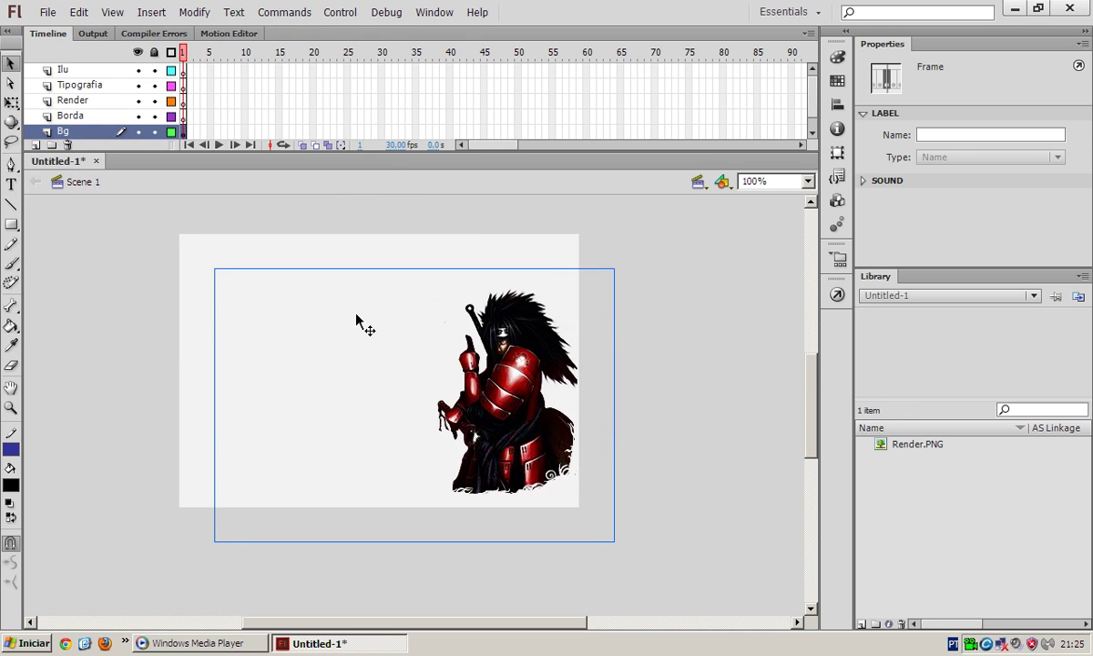
pyautogui.hotkey('ctrl', 'z')
pyautogui.click(356, 319)
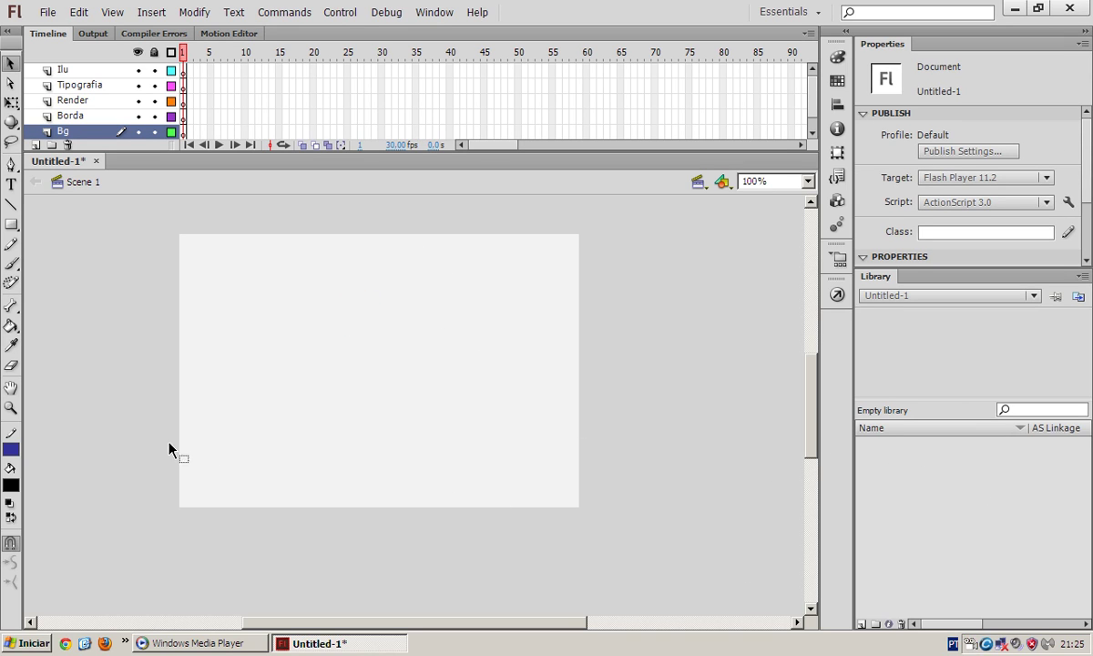
# Import the Bg, Borda, Ilu, Render and Tipografia PNGs from the Tutorial folder into the document's library.
pyautogui.moveTo(62, 132)
pyautogui.mouseDown()
pyautogui.moveTo(58, 98)
pyautogui.moveTo(73, 139)
pyautogui.moveTo(73, 127)
pyautogui.mouseUp()
pyautogui.click(47, 13)
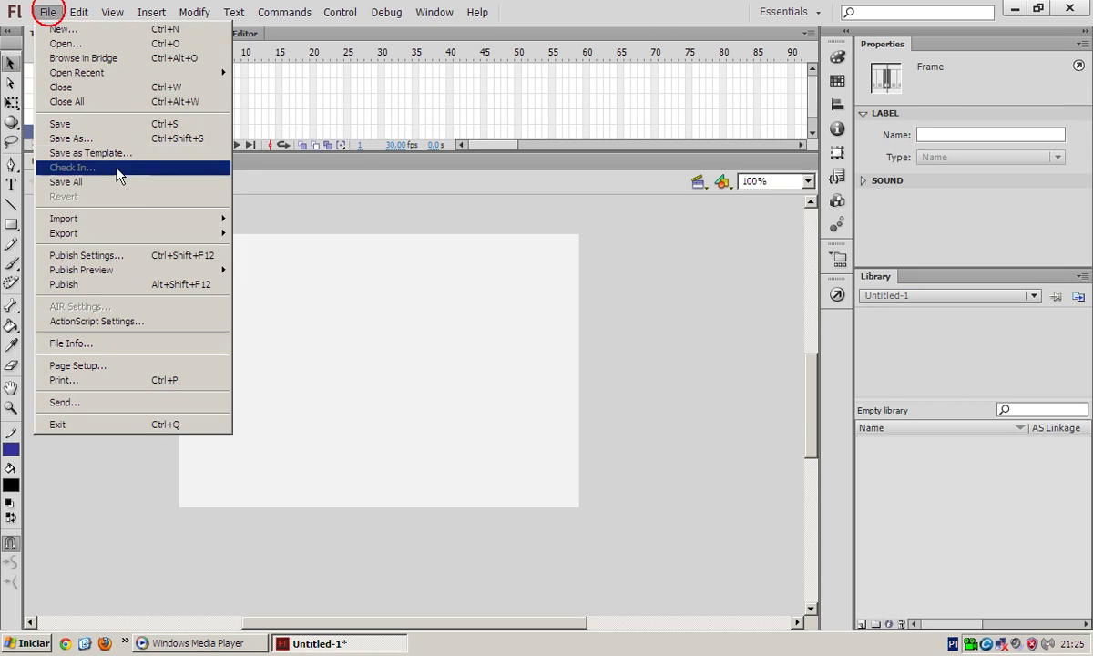
pyautogui.moveTo(126, 219)
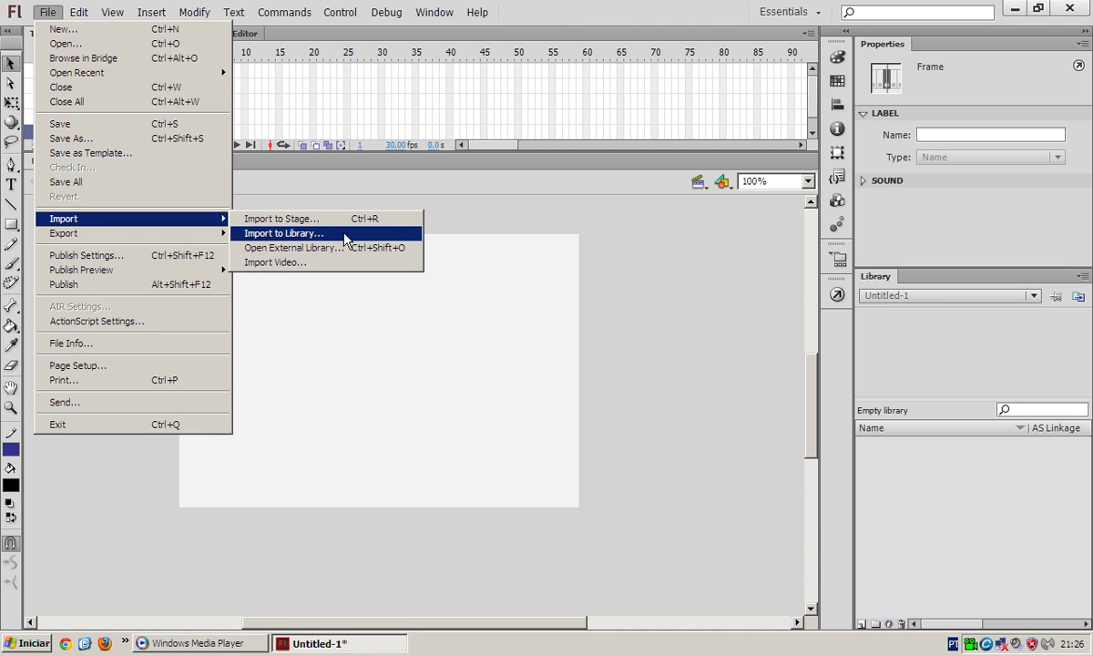
pyautogui.click(270, 233)
pyautogui.click(513, 317)
pyautogui.click(439, 264)
pyautogui.keyDown('ctrl'); pyautogui.click(425, 235); pyautogui.keyUp('ctrl')
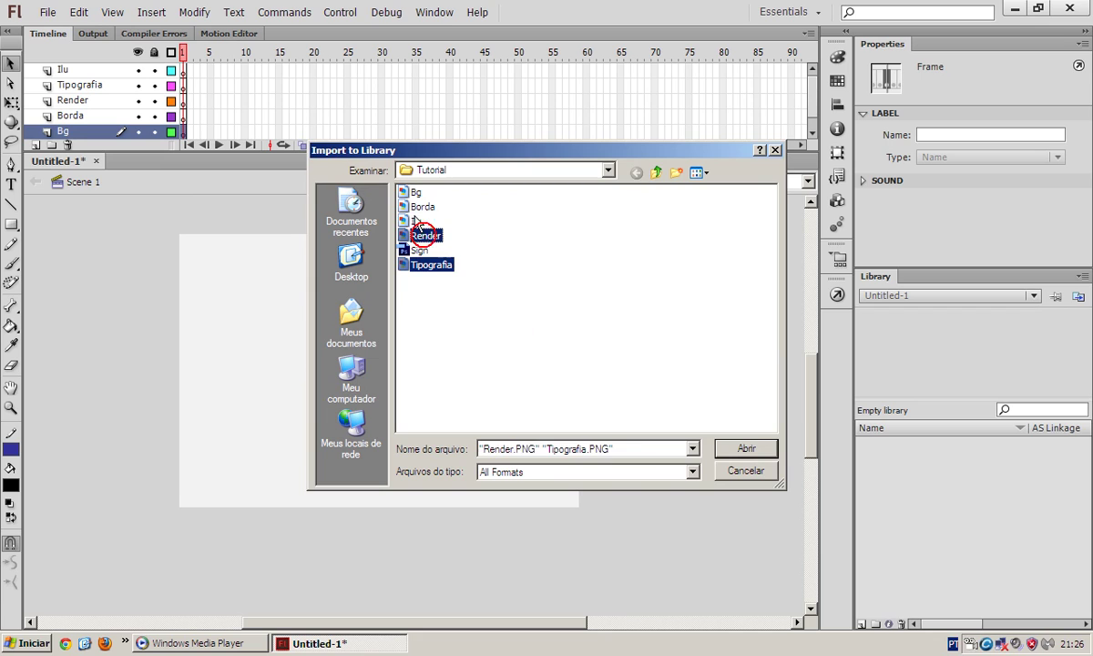
pyautogui.keyDown('ctrl'); pyautogui.click(416, 221); pyautogui.keyUp('ctrl')
pyautogui.keyDown('ctrl'); pyautogui.click(422, 206); pyautogui.keyUp('ctrl')
pyautogui.keyDown('ctrl'); pyautogui.click(415, 192); pyautogui.keyUp('ctrl')
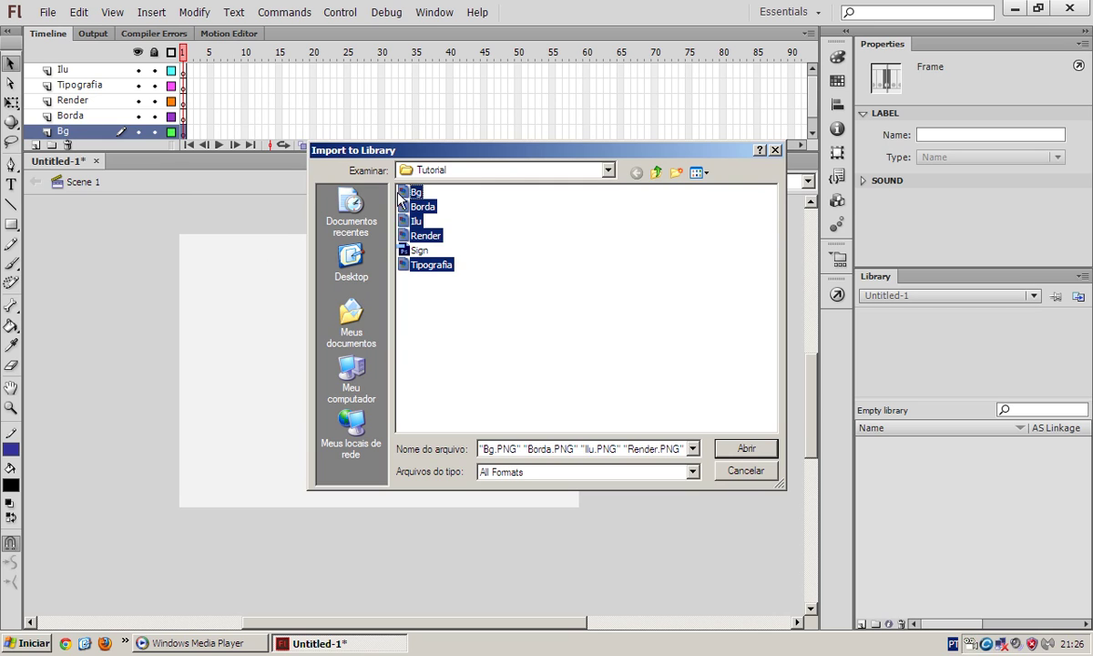
pyautogui.click(746, 448)
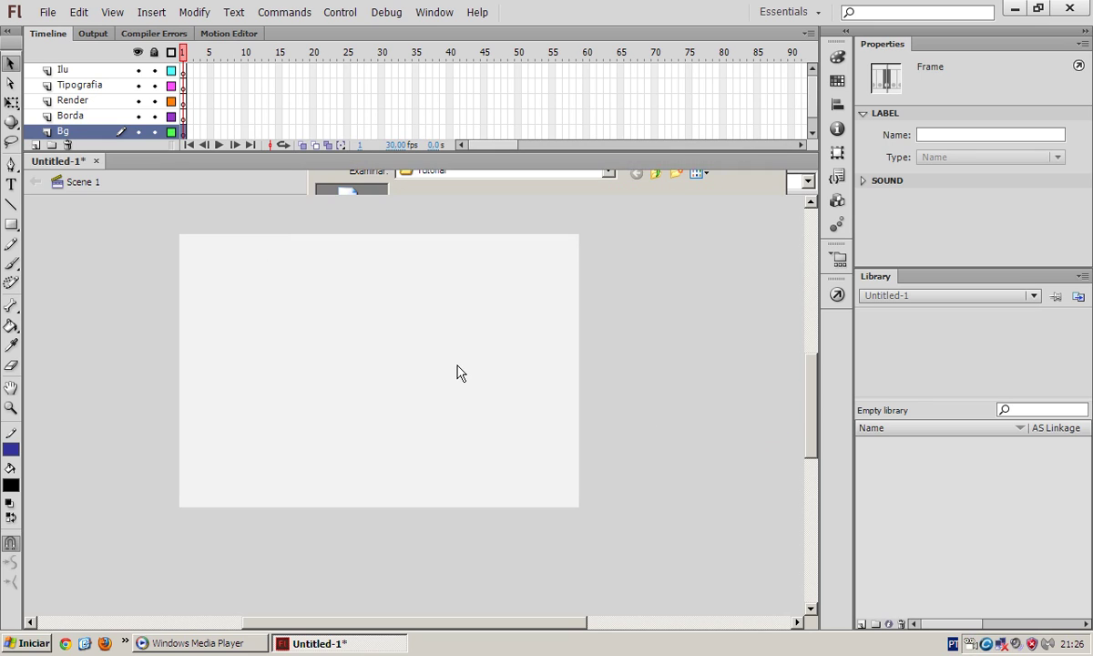
# Preview the Render image in the library and check that the Library panel is enabled.
pyautogui.click(910, 460)
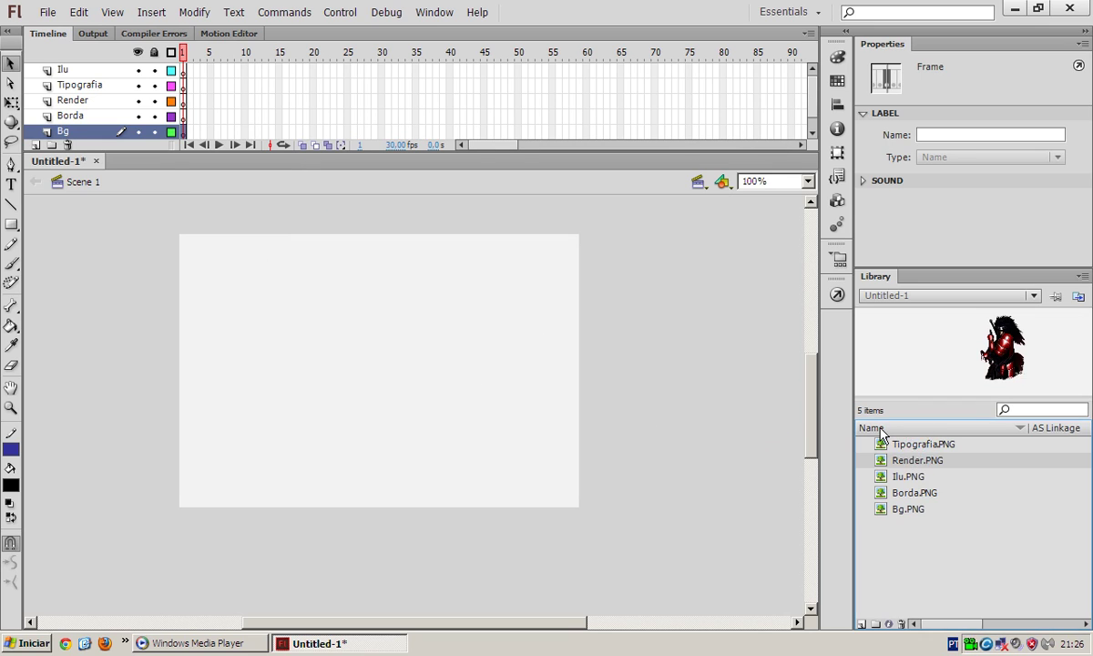
pyautogui.click(877, 277)
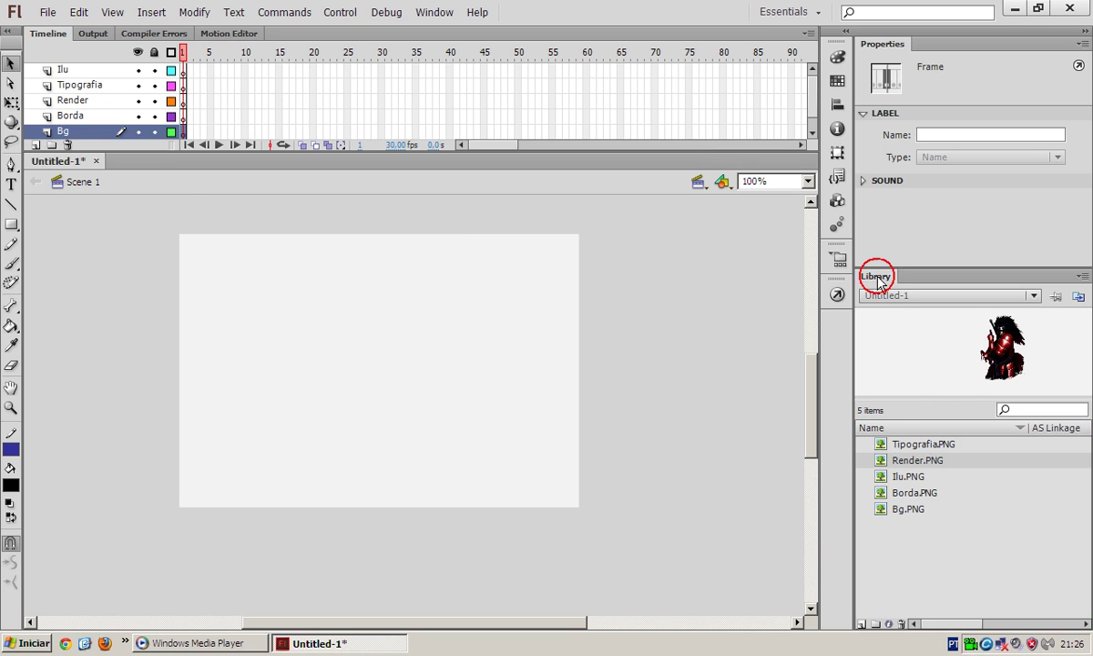
pyautogui.click(434, 15)
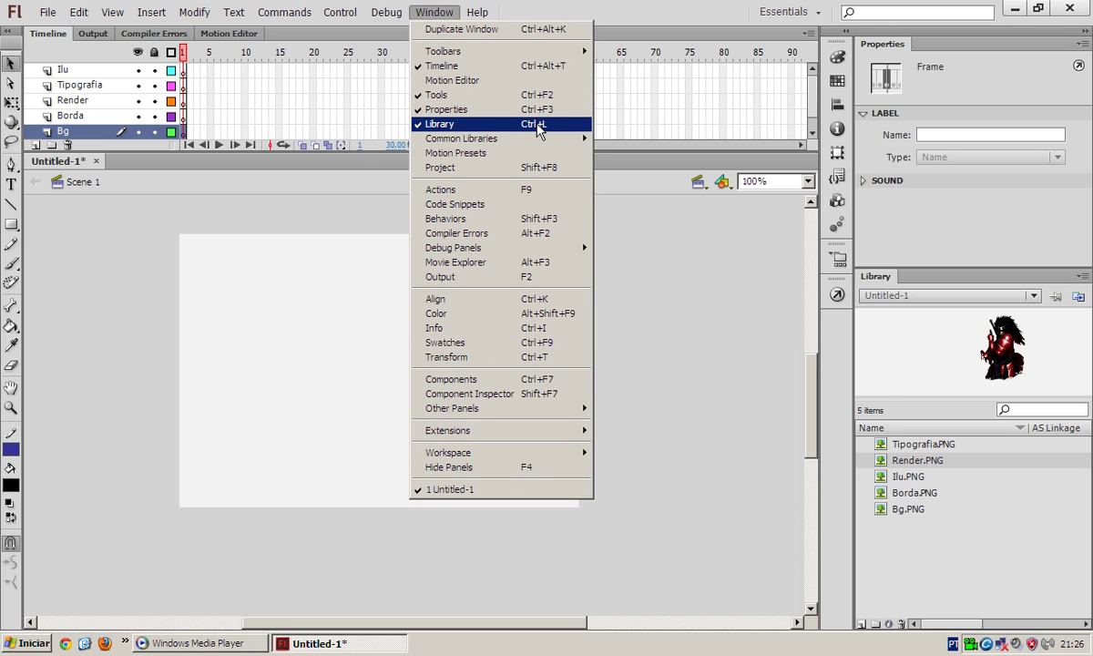
pyautogui.click(913, 468)
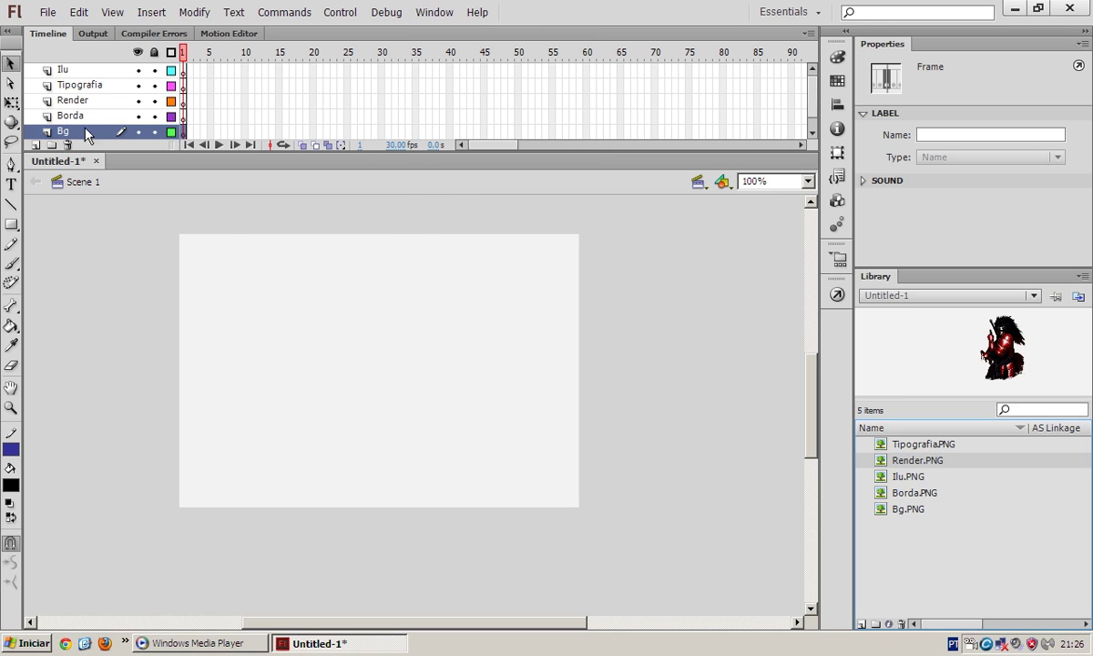
# Place Bg.PNG from the library on the Bg layer and align it to the stage with the Align panel.
pyautogui.click(902, 512)
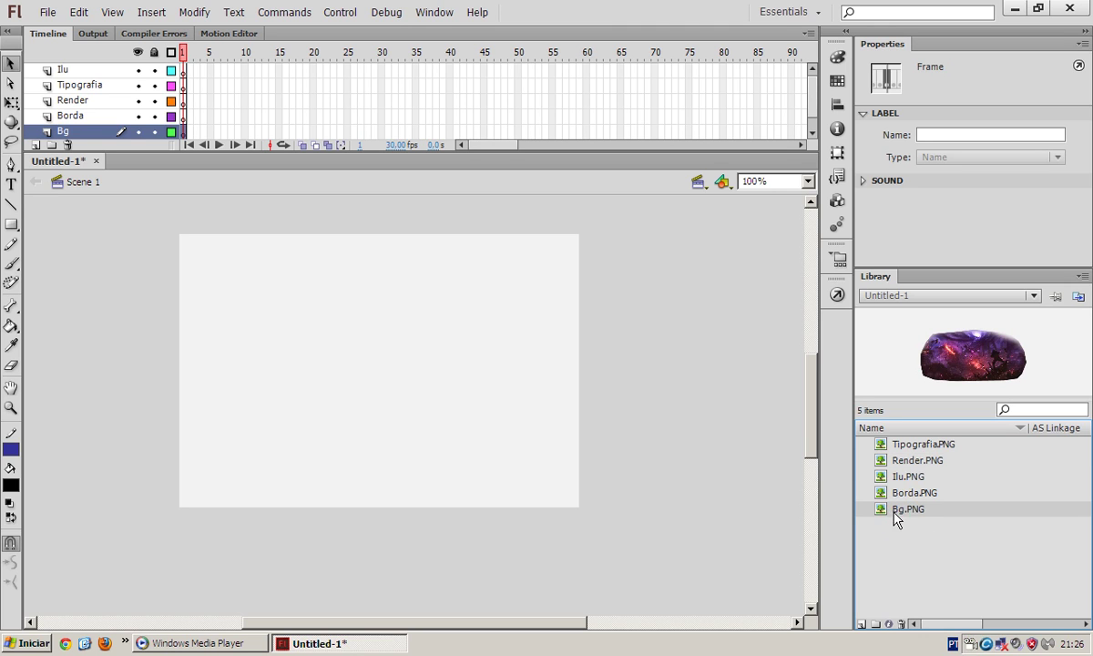
pyautogui.moveTo(903, 512); pyautogui.dragTo(444, 359)
pyautogui.click(837, 105)
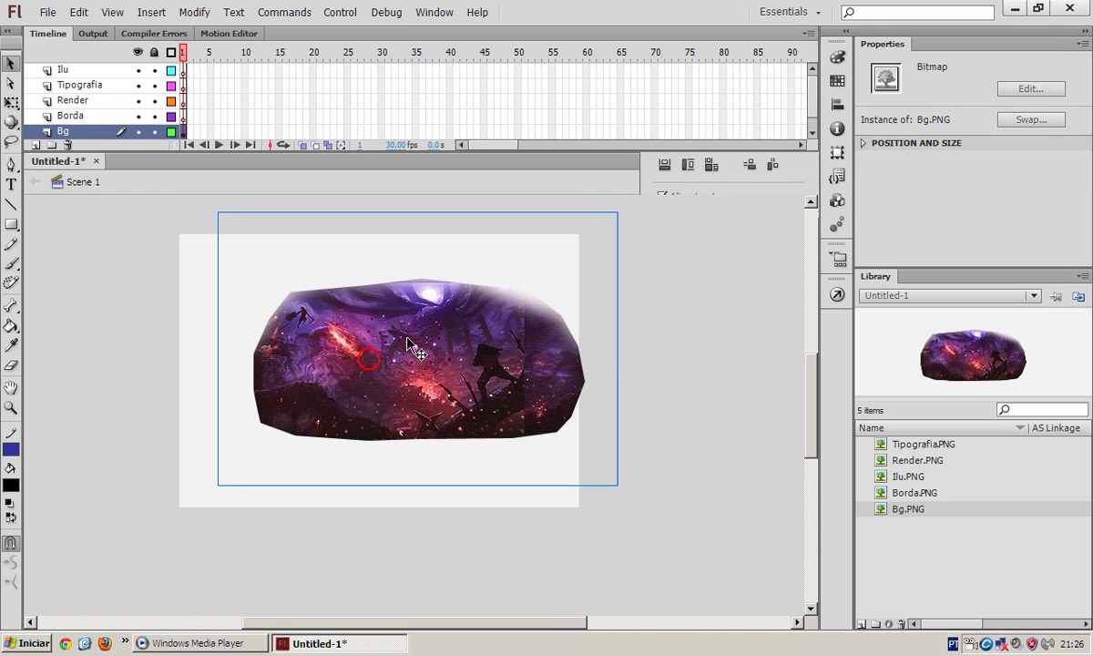
pyautogui.hotkey('ctrl', 'k')
pyautogui.click(837, 104)
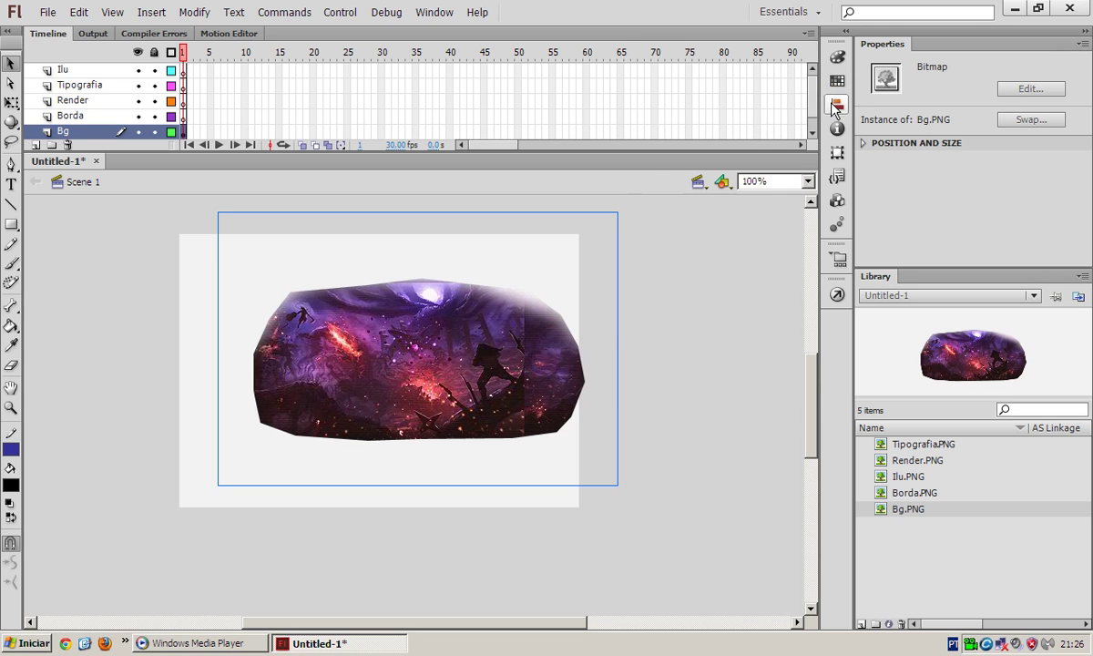
pyautogui.click(837, 105)
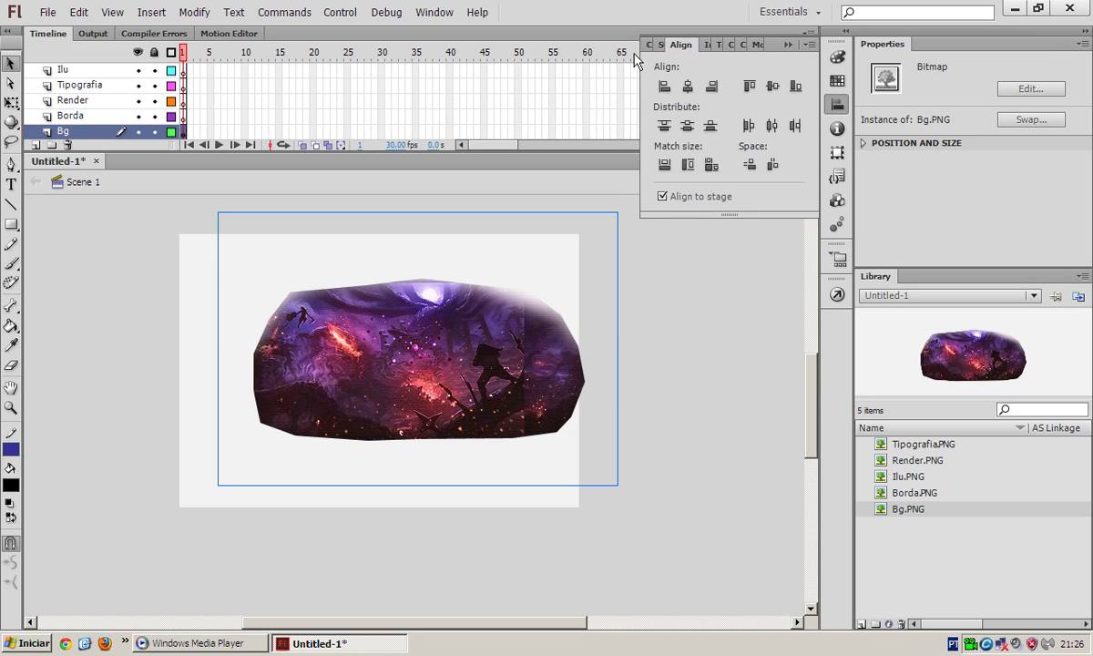
pyautogui.click(435, 12)
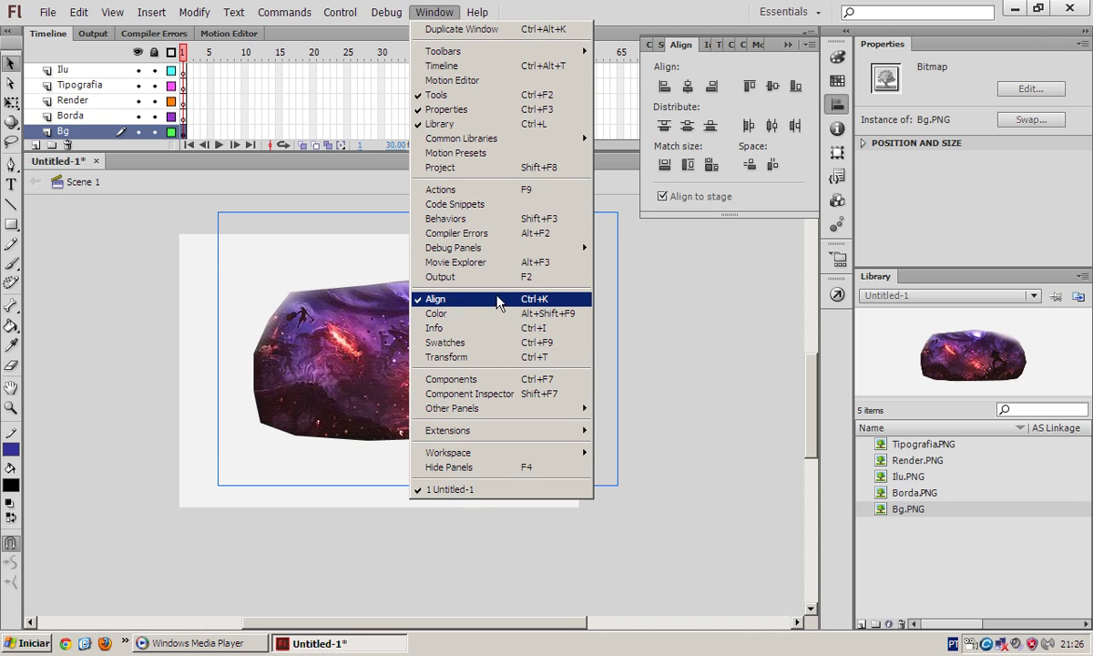
pyautogui.click(440, 301)
pyautogui.click(836, 104)
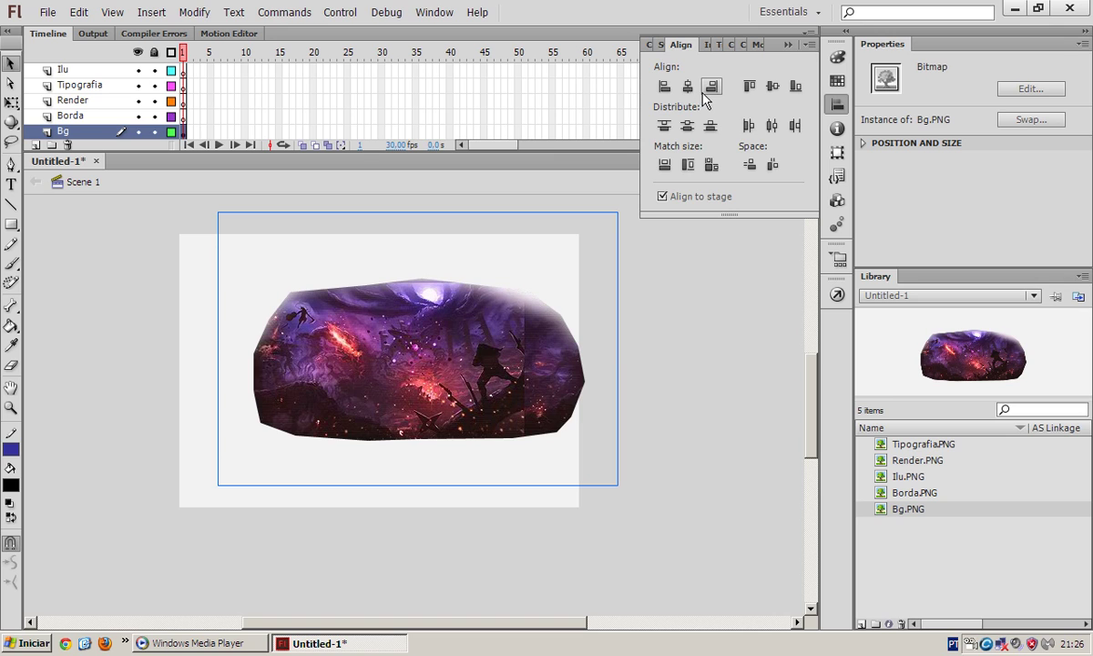
pyautogui.click(771, 85)
pyautogui.click(771, 125)
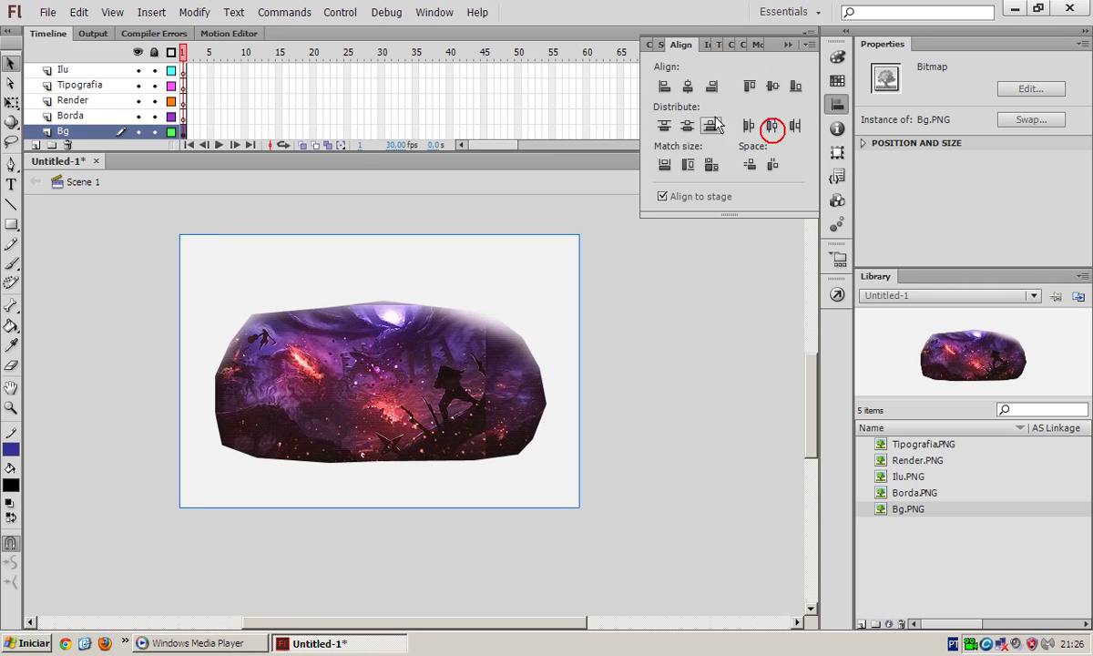
pyautogui.click(664, 84)
# Move the background image off the stage centre and realign it horizontally and vertically to the stage.
pyautogui.click(429, 398)
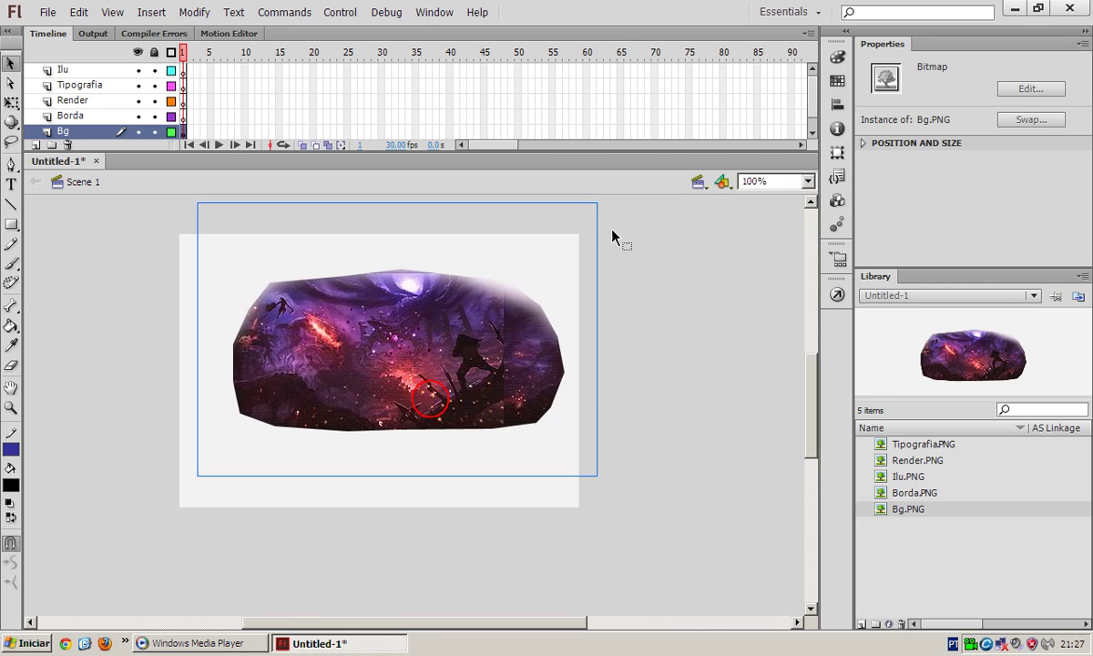
pyautogui.click(837, 104)
pyautogui.click(687, 86)
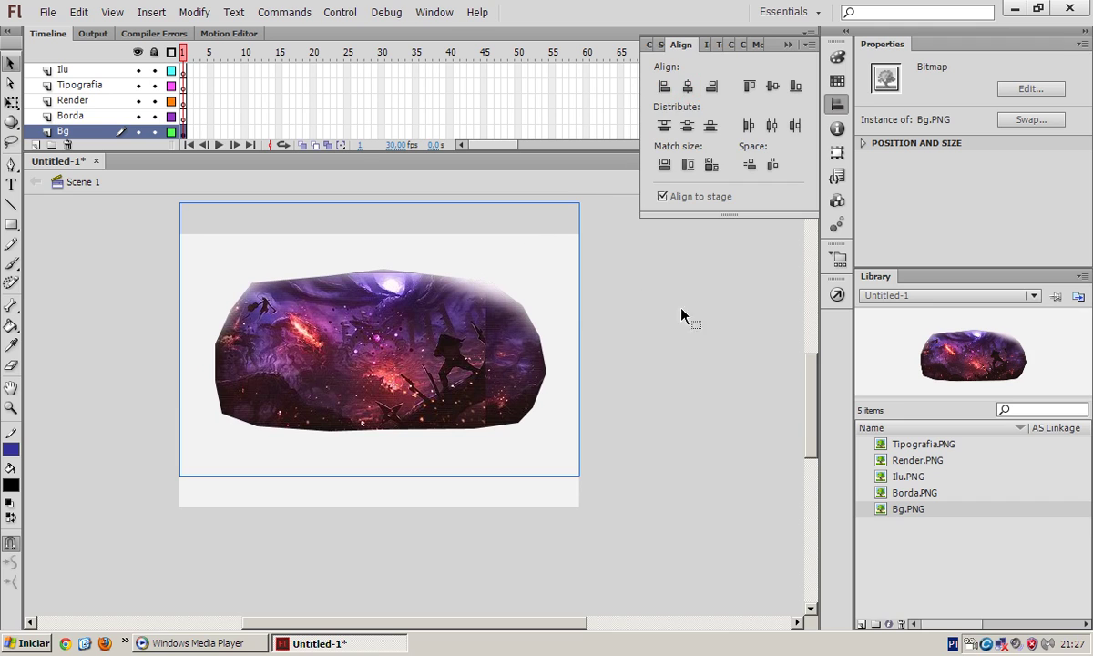
pyautogui.moveTo(514, 256); pyautogui.dragTo(535, 250)
pyautogui.click(823, 106)
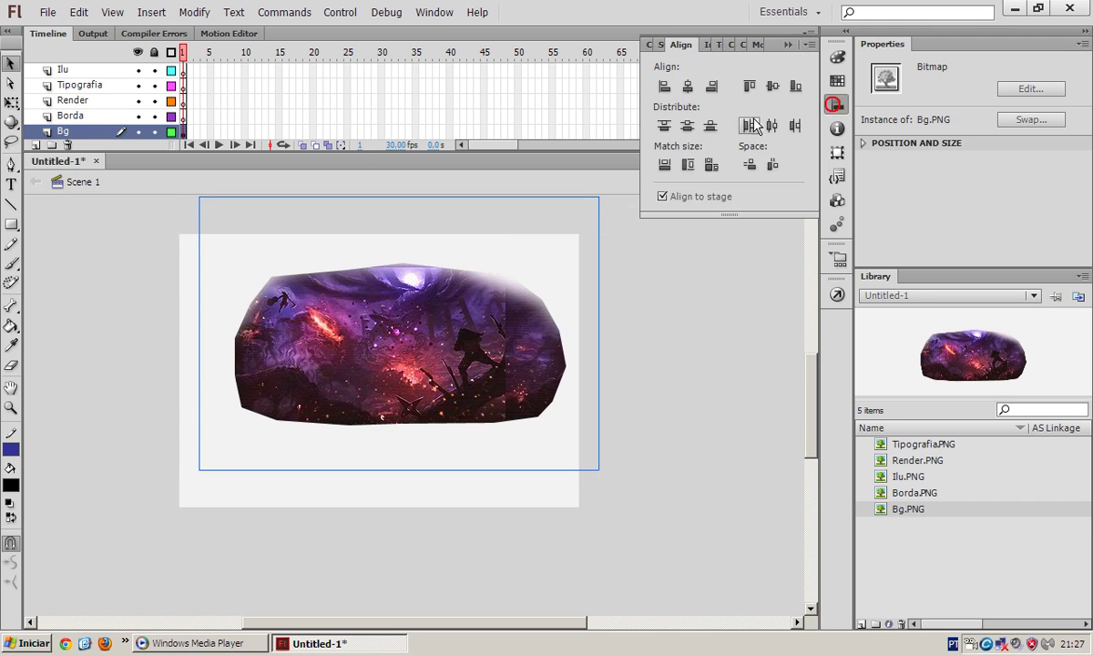
pyautogui.click(688, 86)
pyautogui.click(687, 125)
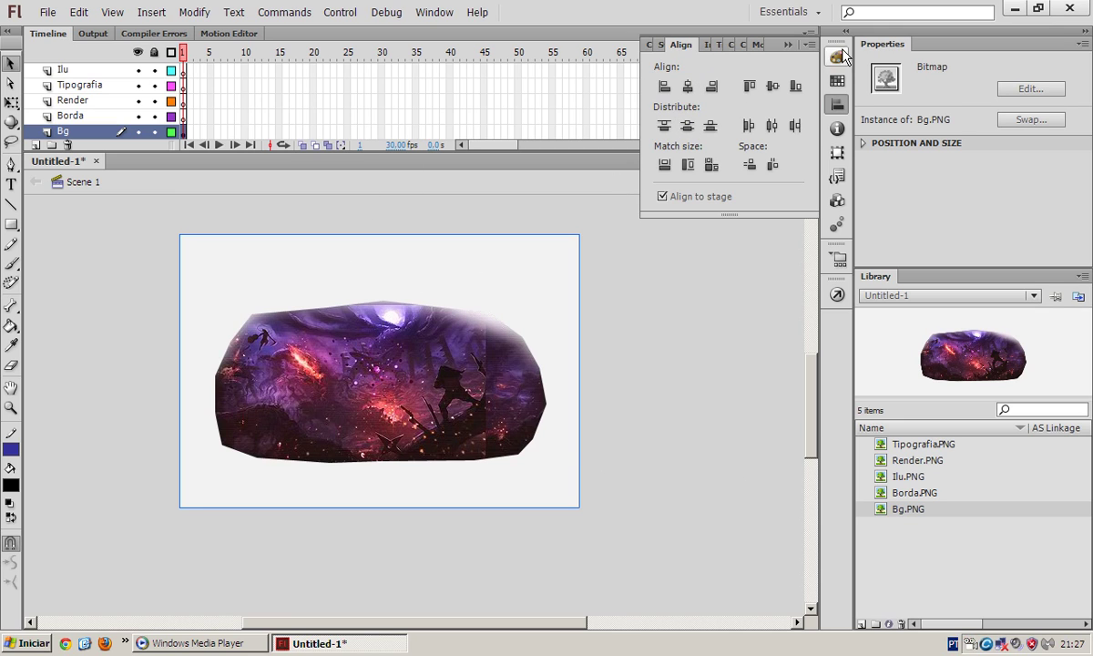
# Collapse the Align panel and lock the Bg layer.
pyautogui.click(787, 44)
pyautogui.scroll(-1, 148, 132)
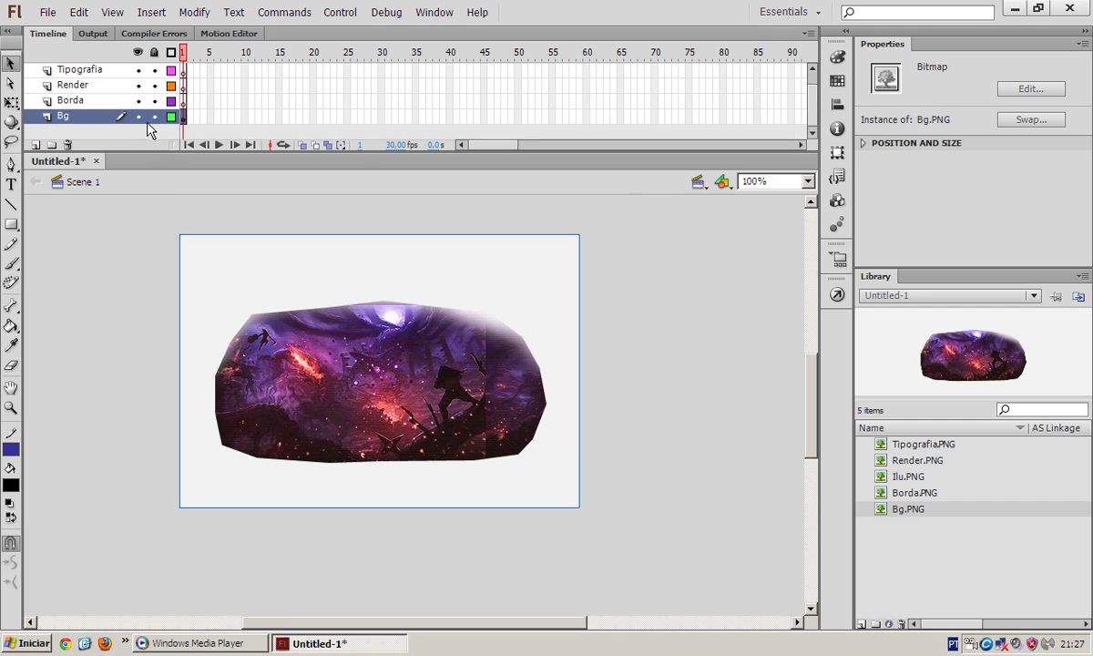
pyautogui.click(153, 117)
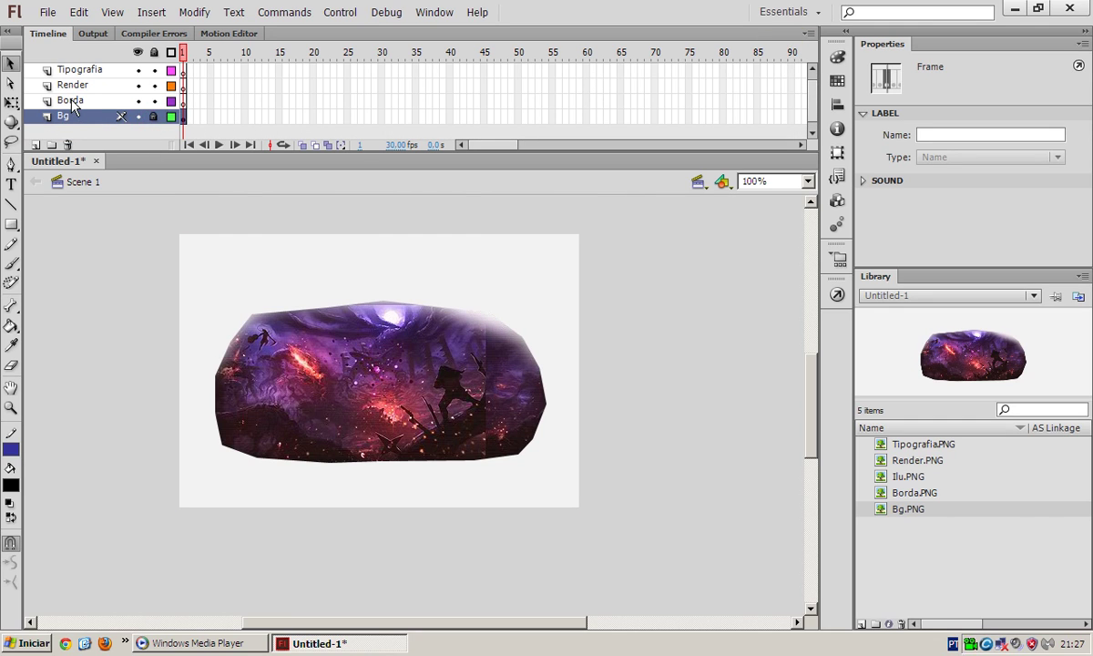
# Place Borda.PNG from the library on the Borda layer, centred horizontally and vertically on the stage, and lock the layer.
pyautogui.click(71, 102)
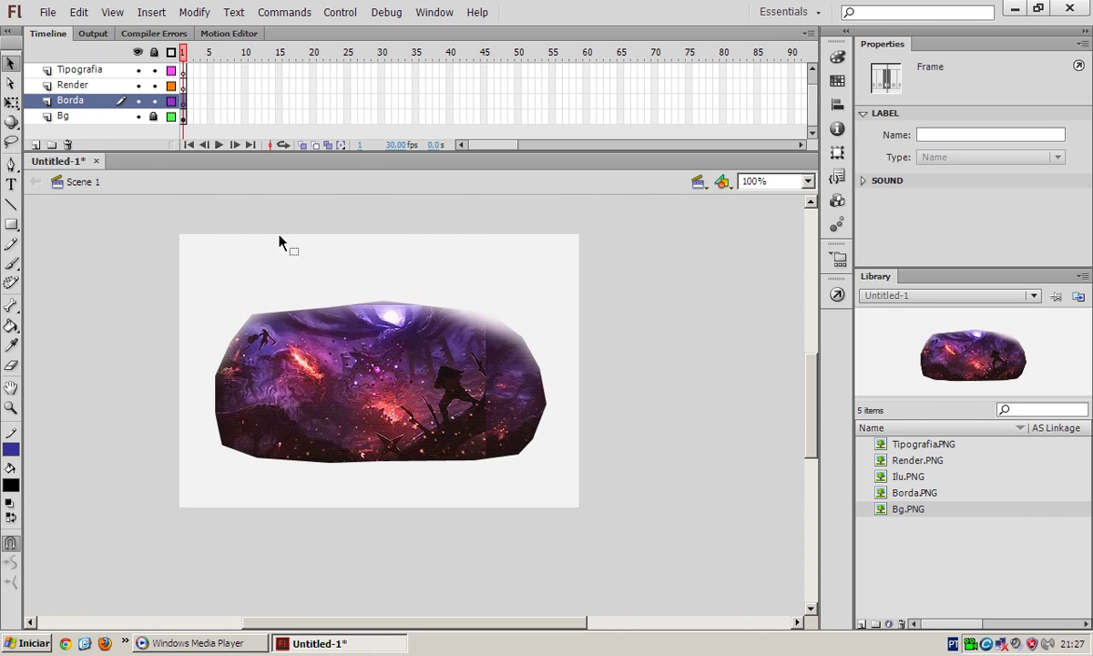
pyautogui.moveTo(913, 493); pyautogui.dragTo(355, 366)
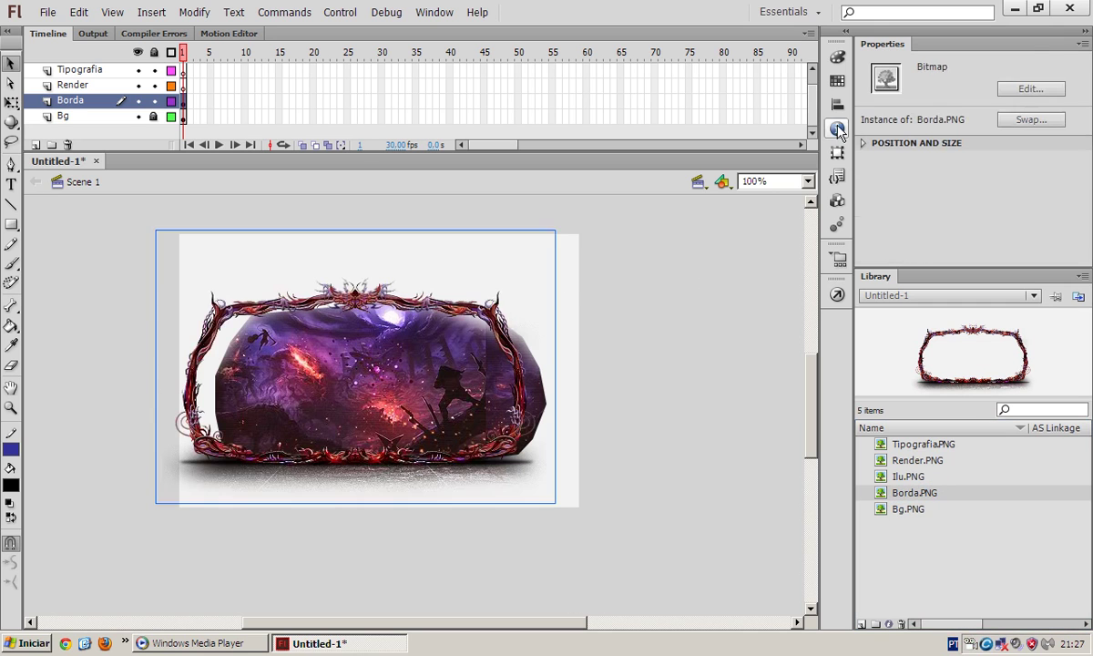
pyautogui.click(837, 104)
pyautogui.click(688, 86)
pyautogui.click(688, 126)
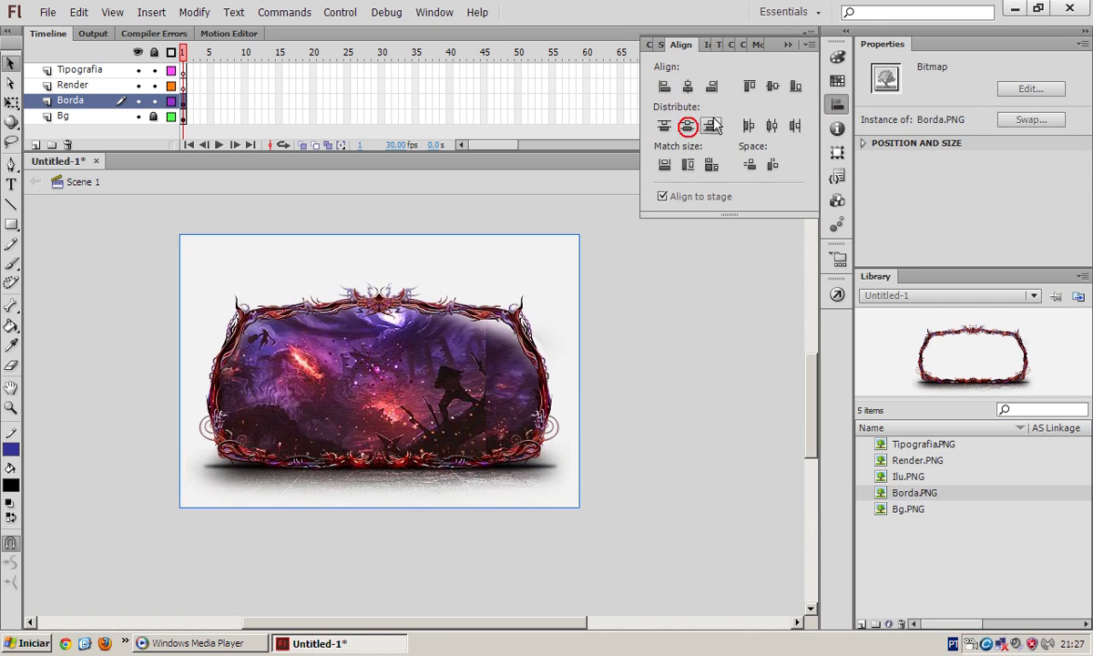
pyautogui.click(787, 44)
pyautogui.click(153, 100)
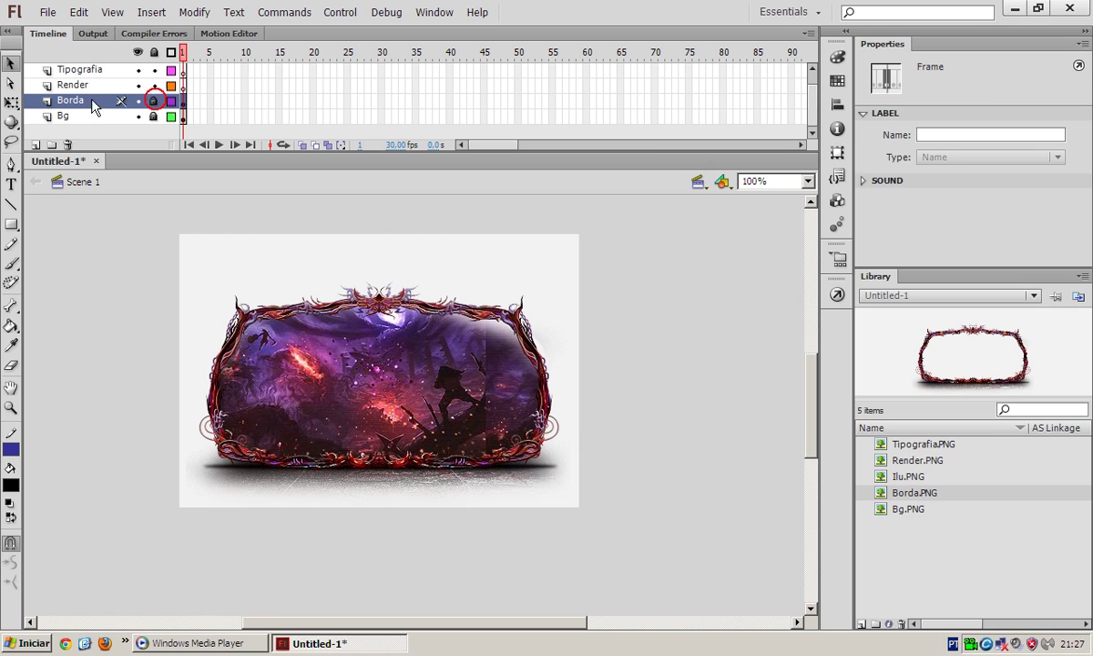
# Place Render.PNG from the library on the Render layer, centred horizontally and vertically on the stage, and lock the layer.
pyautogui.click(77, 85)
pyautogui.moveTo(915, 460); pyautogui.dragTo(410, 381)
pyautogui.click(837, 105)
pyautogui.click(676, 86)
pyautogui.click(677, 112)
pyautogui.click(686, 124)
pyautogui.click(788, 43)
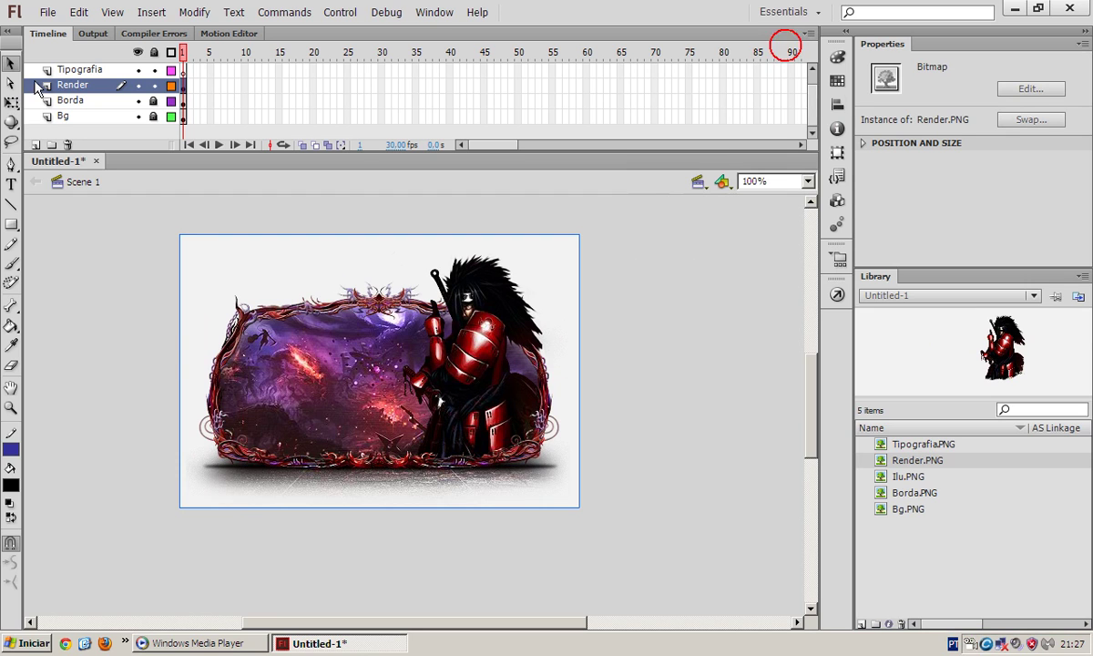
# Place Tipografia.PNG from the library on the Tipografia layer, centred horizontally and vertically on the stage, and lock the layer.
pyautogui.click(78, 69)
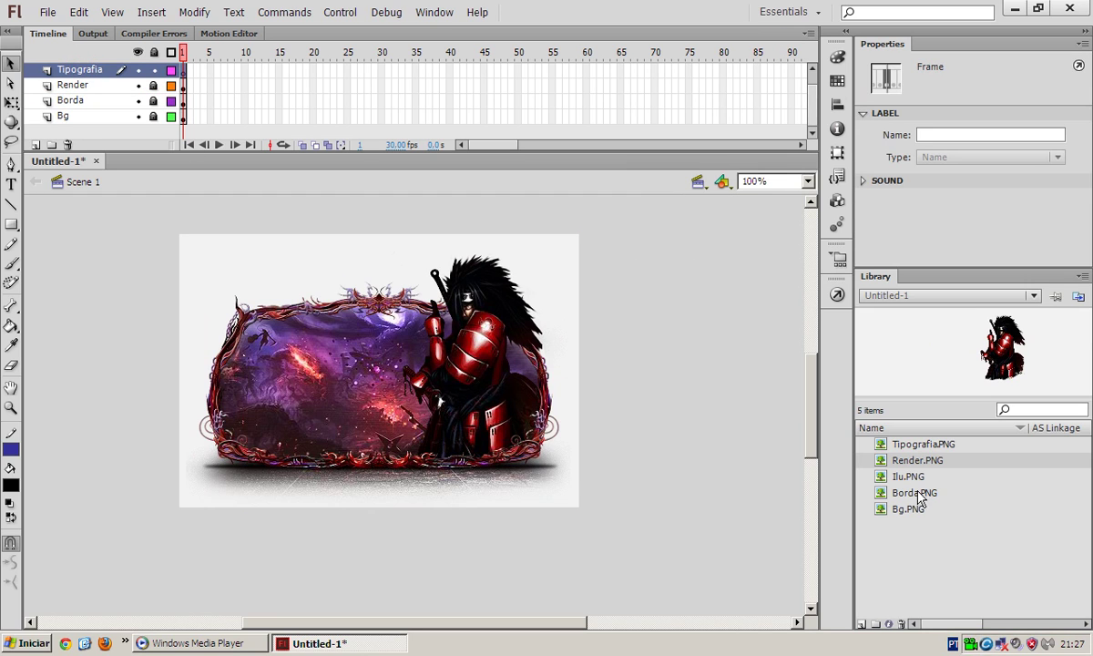
pyautogui.moveTo(913, 444); pyautogui.dragTo(450, 406)
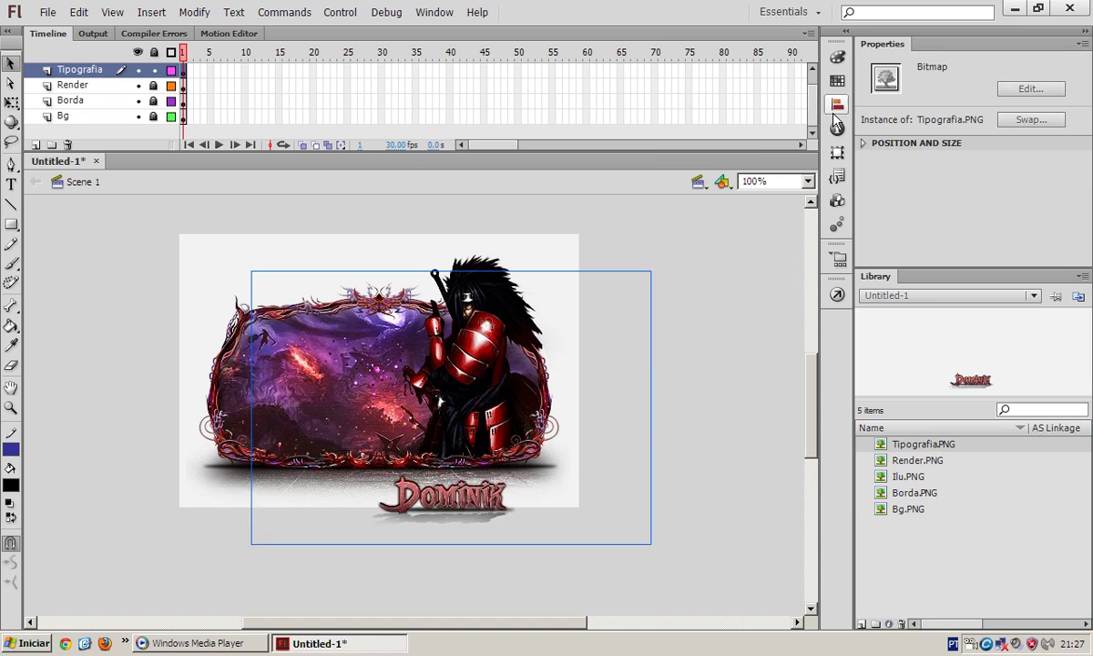
pyautogui.click(837, 103)
pyautogui.click(687, 86)
pyautogui.click(688, 127)
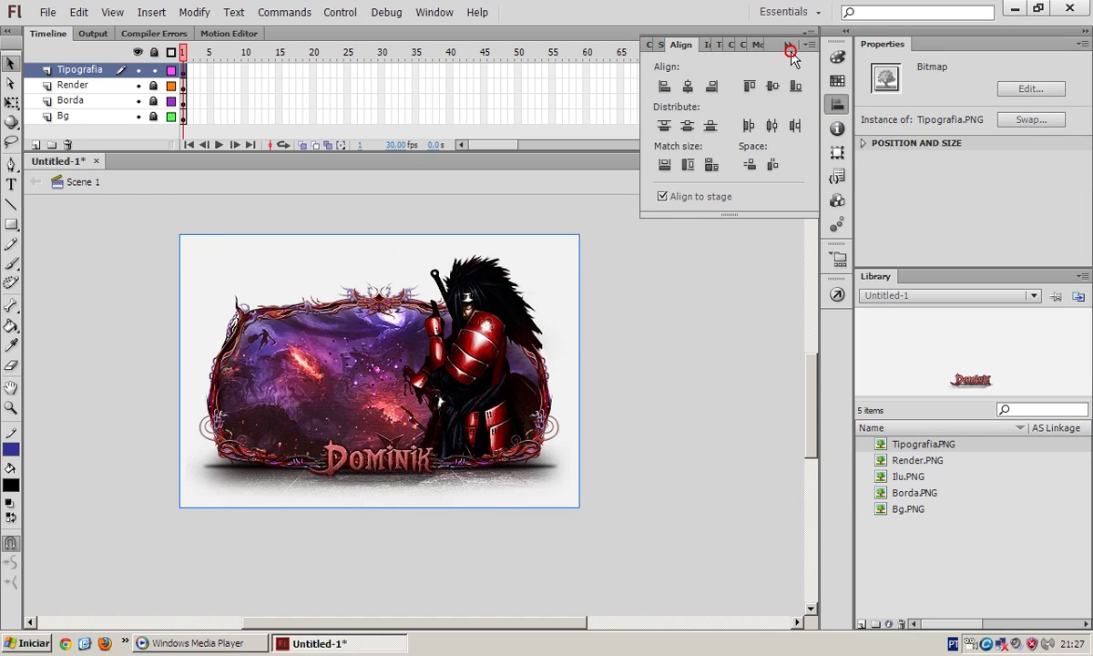
pyautogui.click(789, 45)
pyautogui.scroll(1, 122, 85)
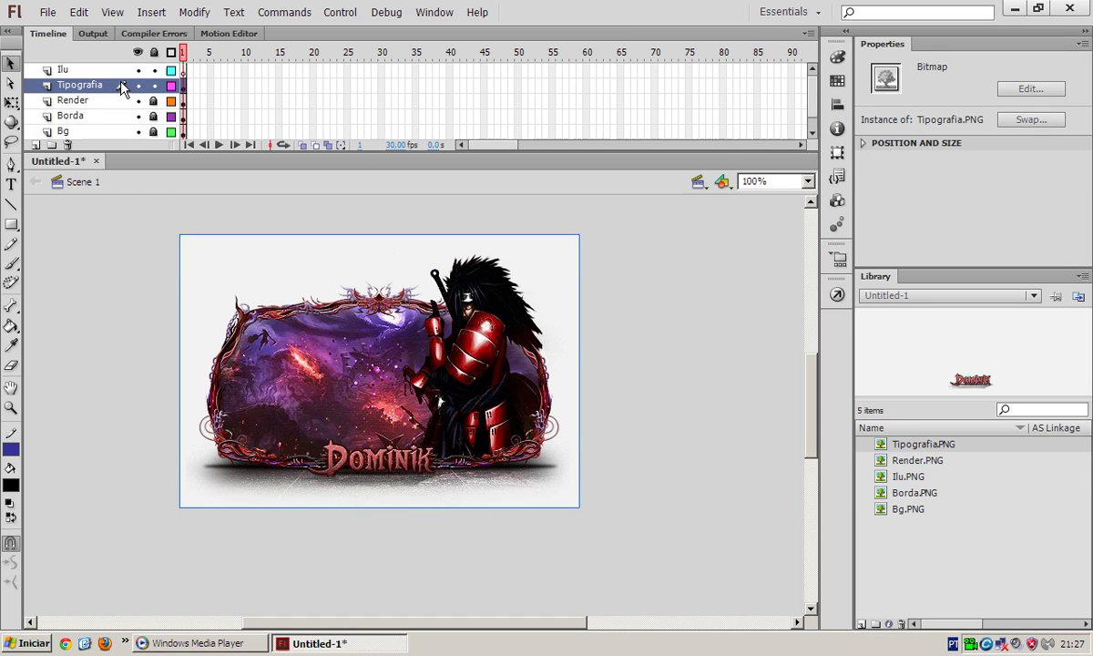
pyautogui.click(122, 84)
# Place Ilu.PNG from the library on the Ilu layer and centre it horizontally and vertically on the stage.
pyautogui.click(75, 72)
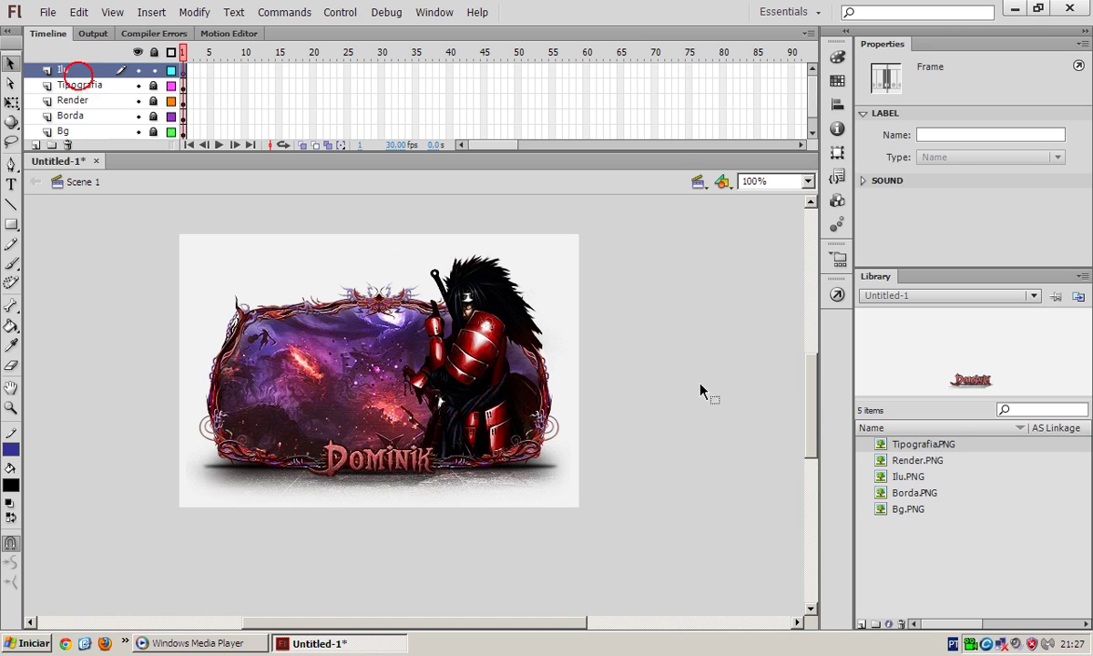
pyautogui.click(911, 477)
pyautogui.moveTo(913, 476); pyautogui.dragTo(392, 390)
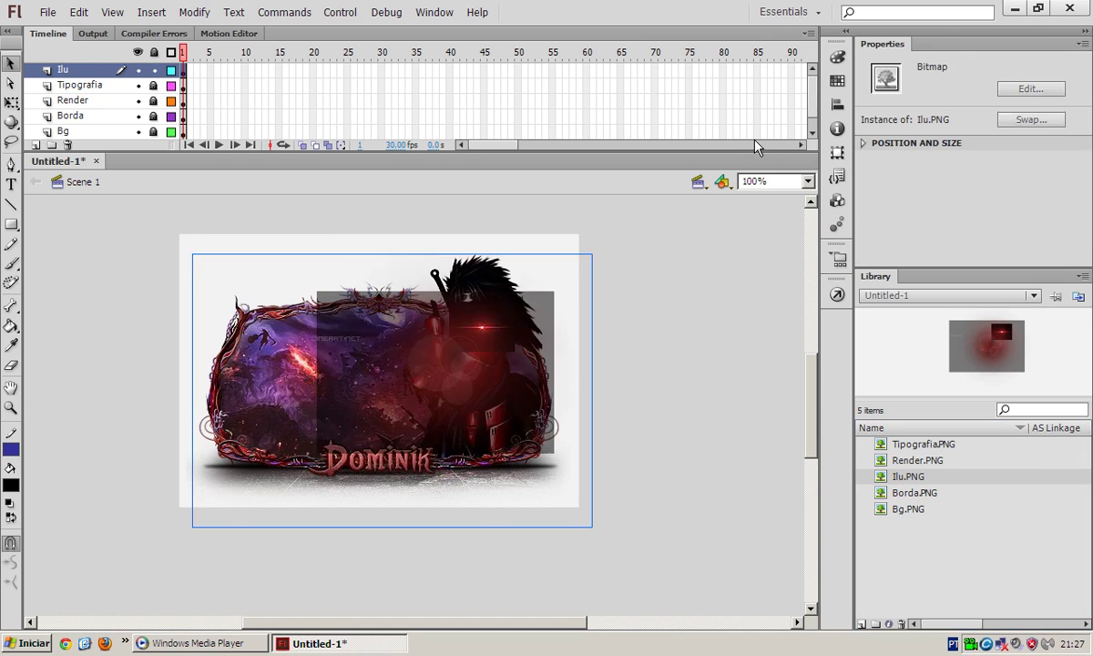
pyautogui.click(832, 107)
pyautogui.click(687, 85)
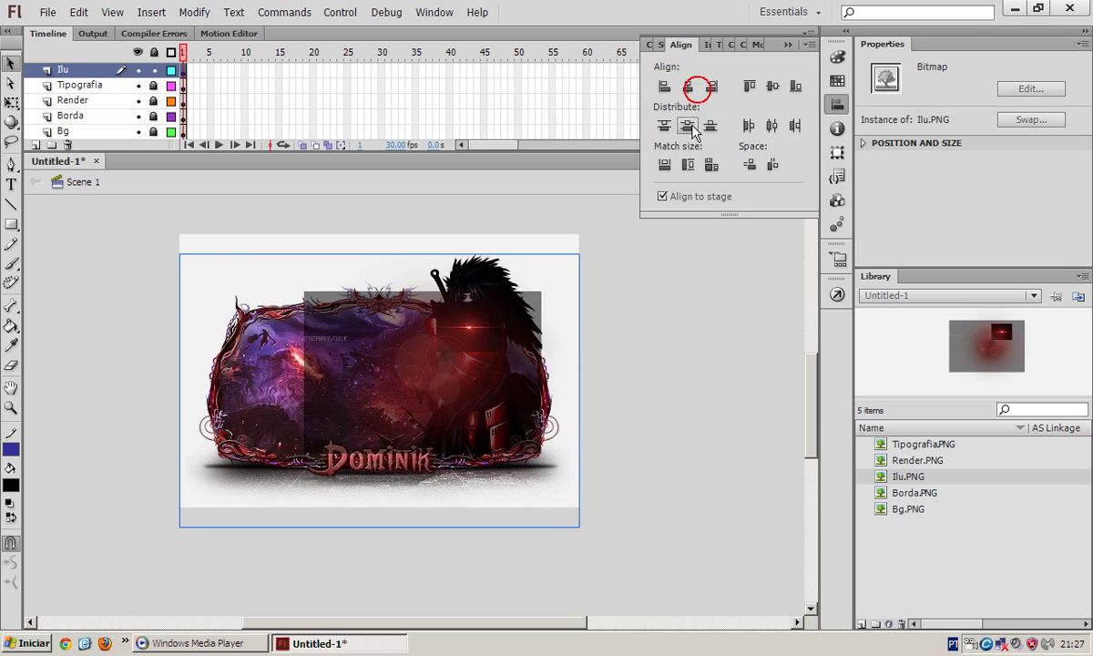
pyautogui.click(687, 126)
pyautogui.click(790, 40)
pyautogui.click(787, 46)
pyautogui.click(478, 279)
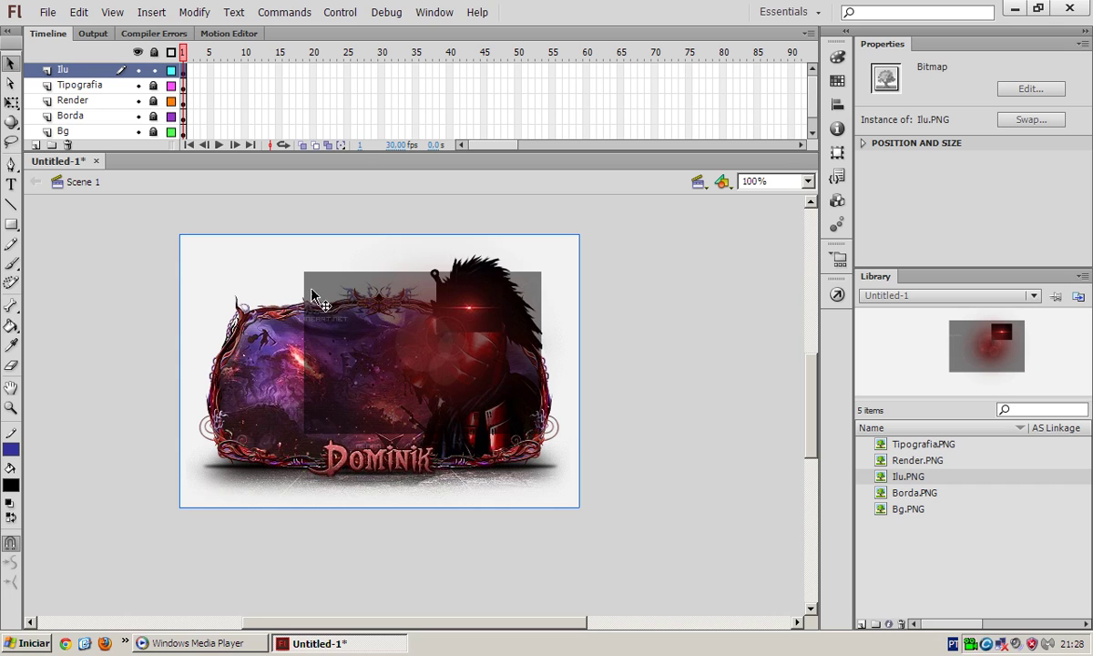
# Start converting the Ilu image to a symbol and examine the advanced symbol options.
pyautogui.rightClick(362, 329)
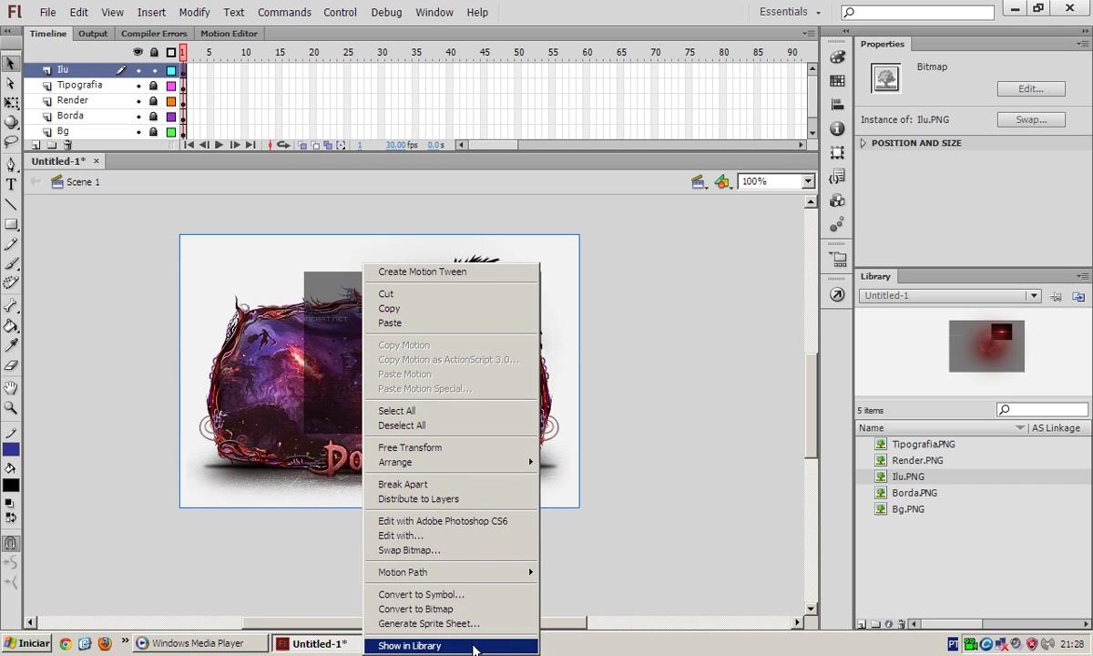
pyautogui.click(320, 260)
pyautogui.rightClick(321, 265)
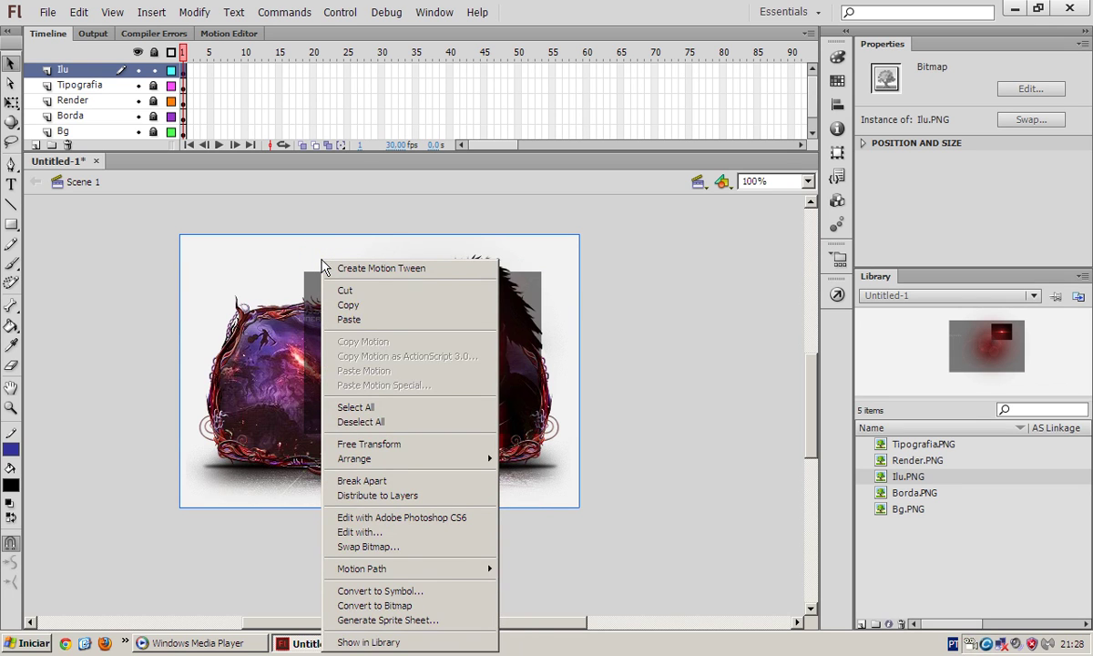
pyautogui.click(392, 596)
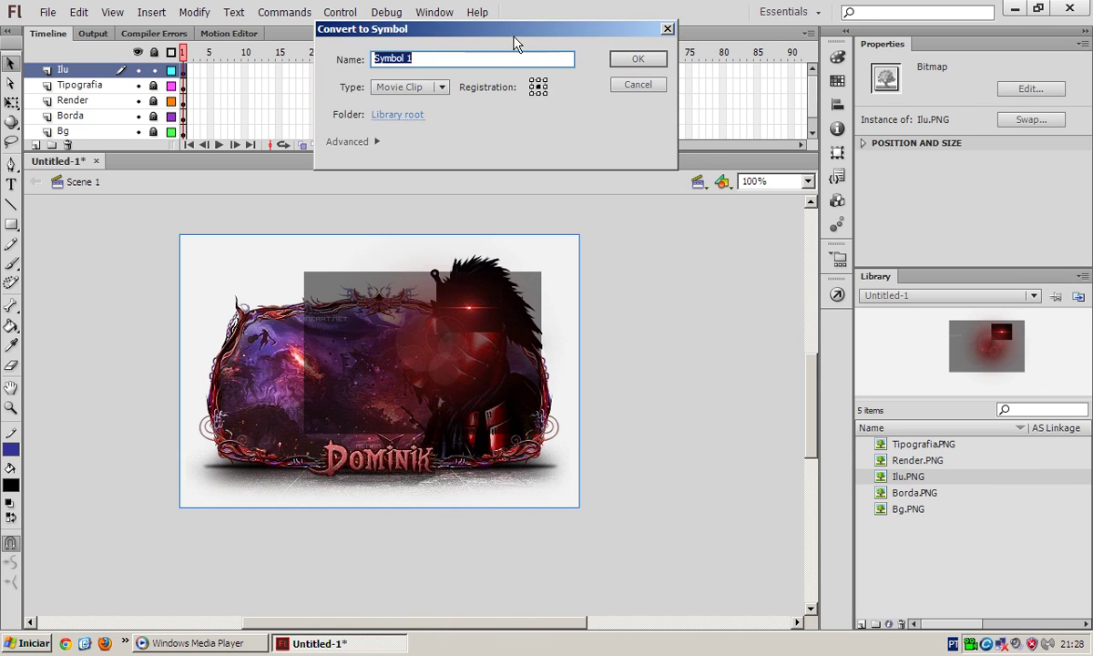
pyautogui.moveTo(514, 42); pyautogui.dragTo(607, 42)
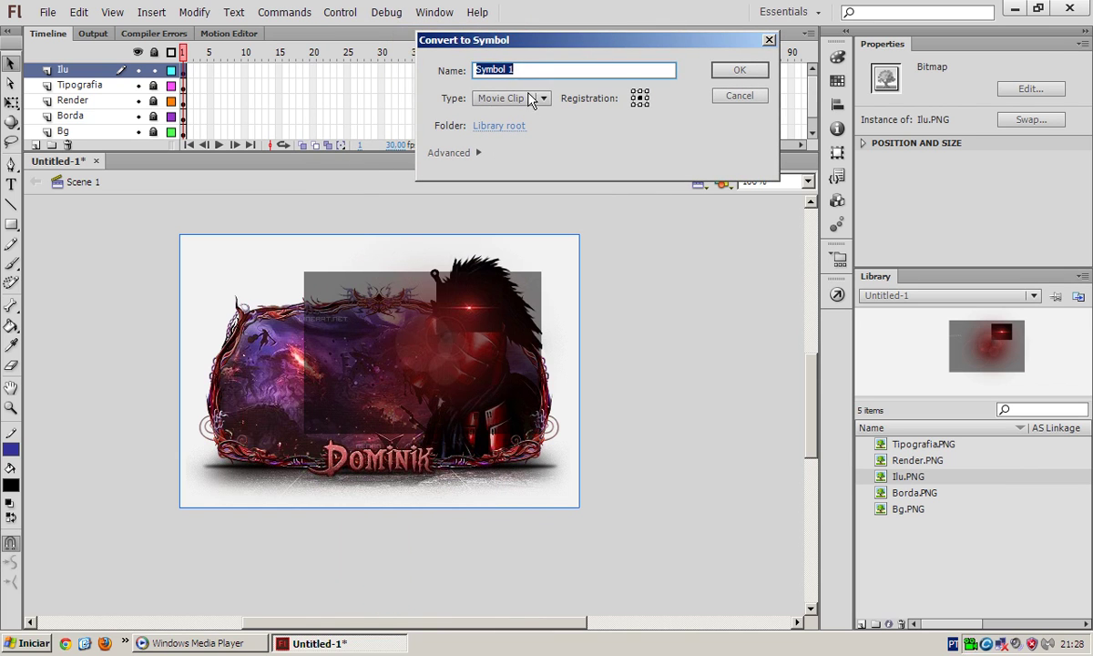
pyautogui.click(449, 153)
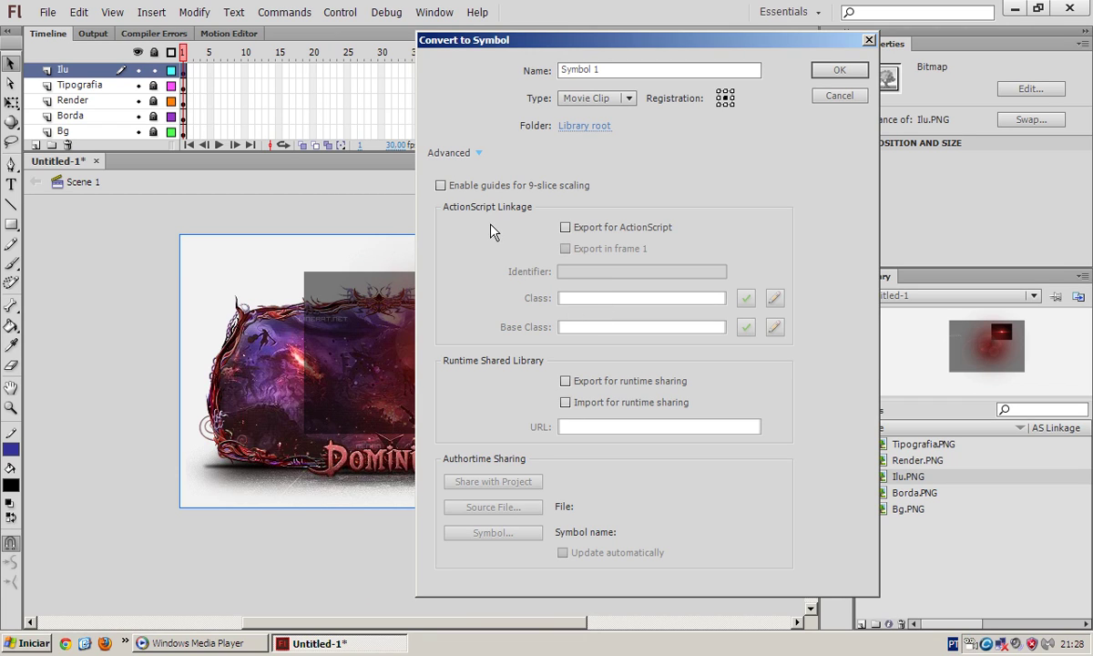
pyautogui.click(444, 186)
pyautogui.click(443, 186)
pyautogui.click(476, 153)
# Switch the symbol type to Button and back to Movie Clip.
pyautogui.click(542, 98)
pyautogui.click(543, 99)
pyautogui.click(543, 98)
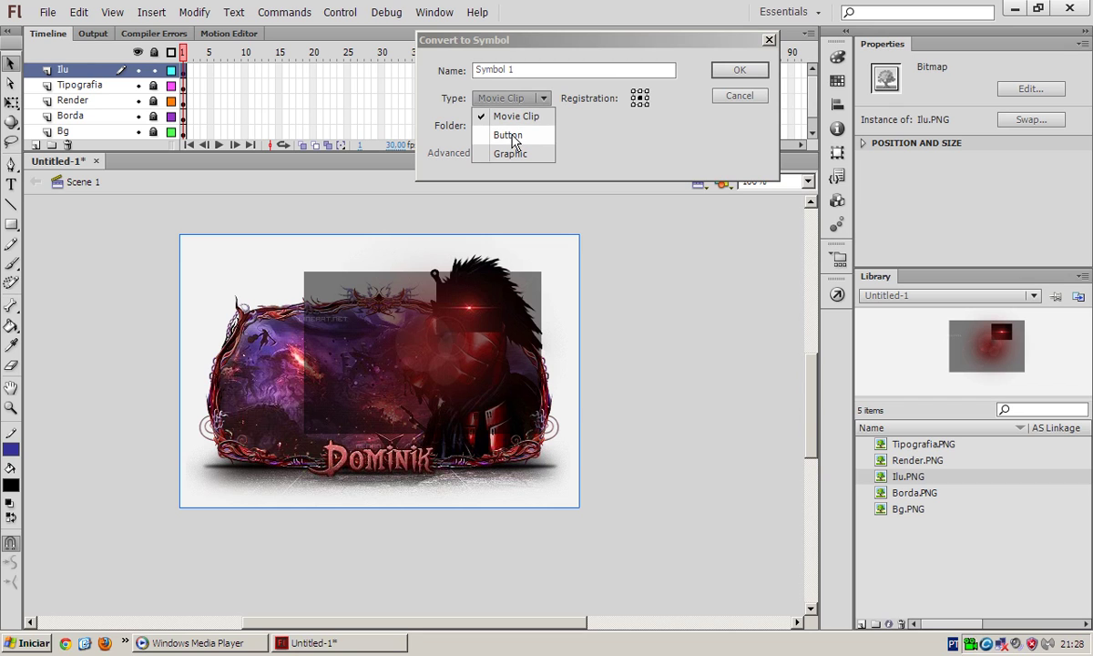
pyautogui.click(508, 135)
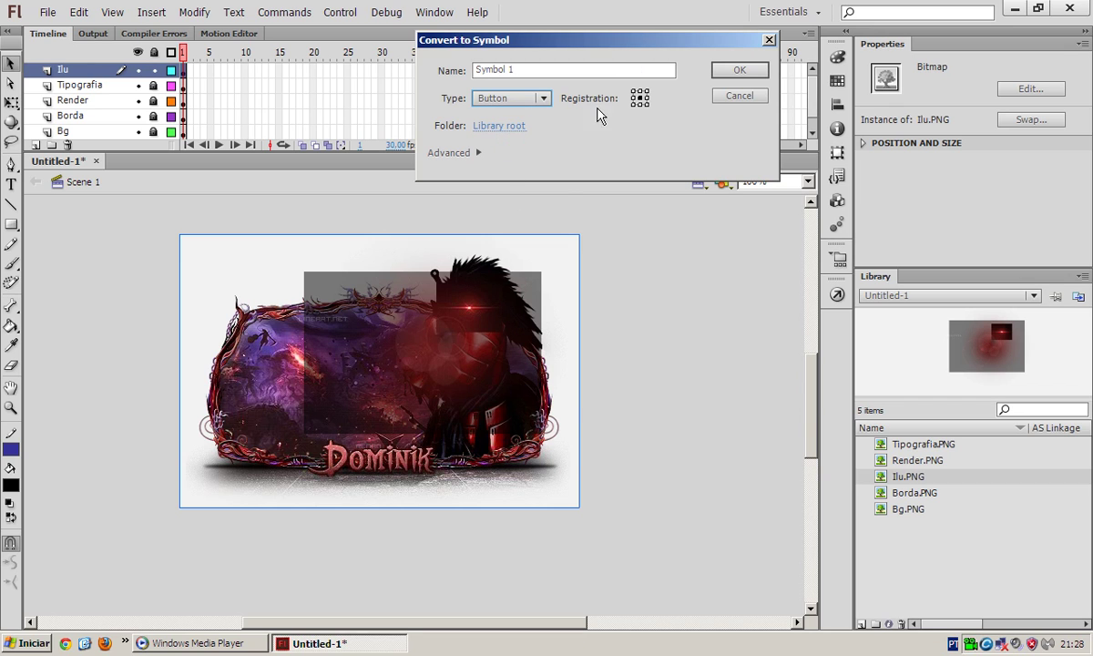
pyautogui.click(576, 135)
pyautogui.press('Escape')
pyautogui.click(539, 98)
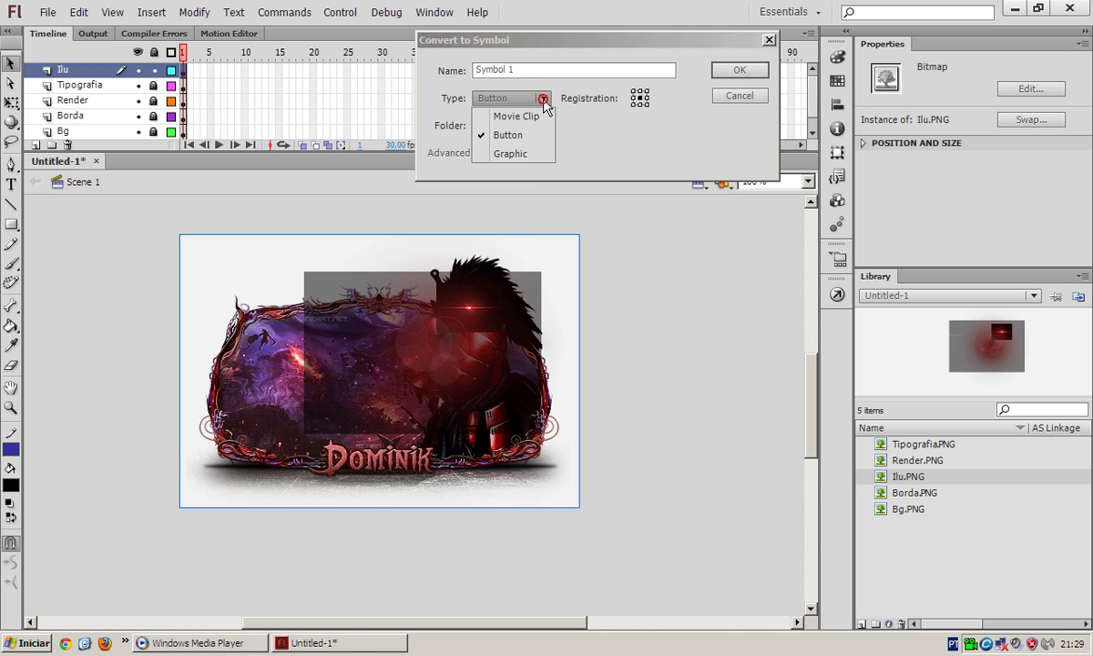
pyautogui.click(519, 113)
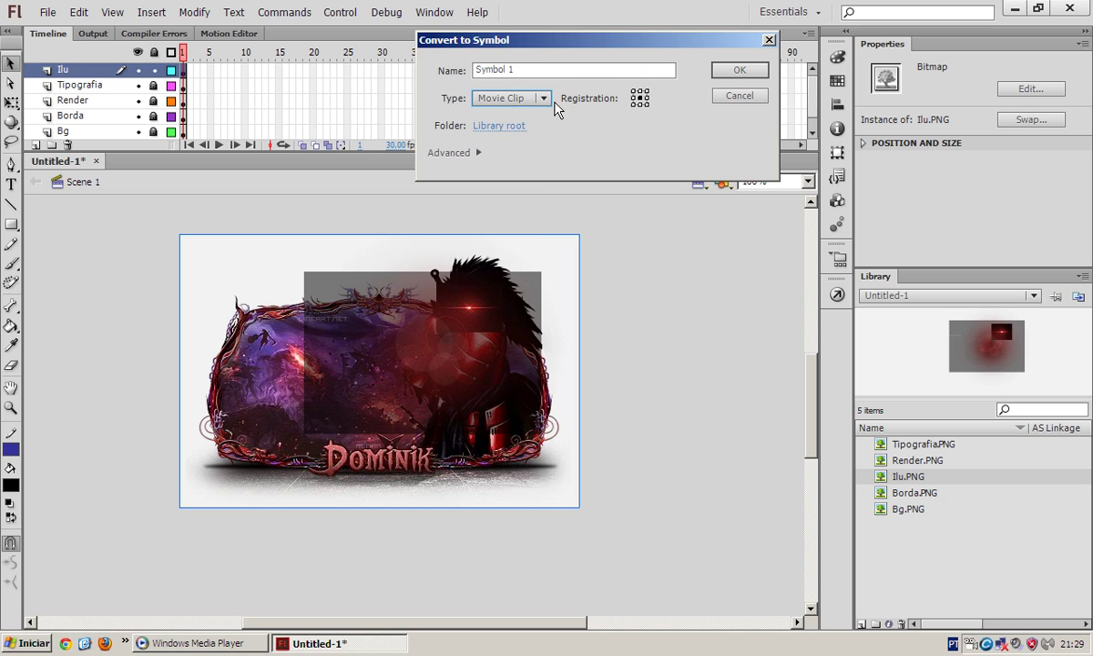
# Try different registration points, convert the Ilu image to a centre-registered movie clip, and undo the conversion.
pyautogui.click(634, 98)
pyautogui.click(639, 98)
pyautogui.click(646, 106)
pyautogui.click(632, 91)
pyautogui.click(641, 97)
pyautogui.click(641, 97)
pyautogui.click(736, 71)
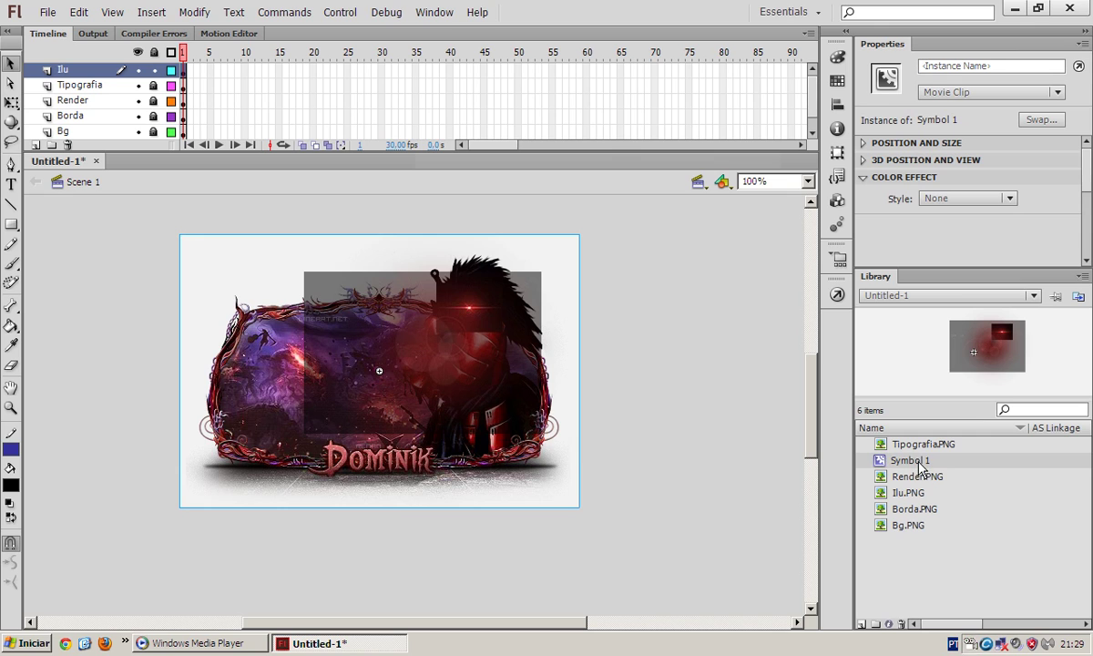
pyautogui.hotkey('ctrl', 'z')
# Convert the Ilu image to a Movie Clip symbol named Ilu with centre registration.
pyautogui.rightClick(450, 323)
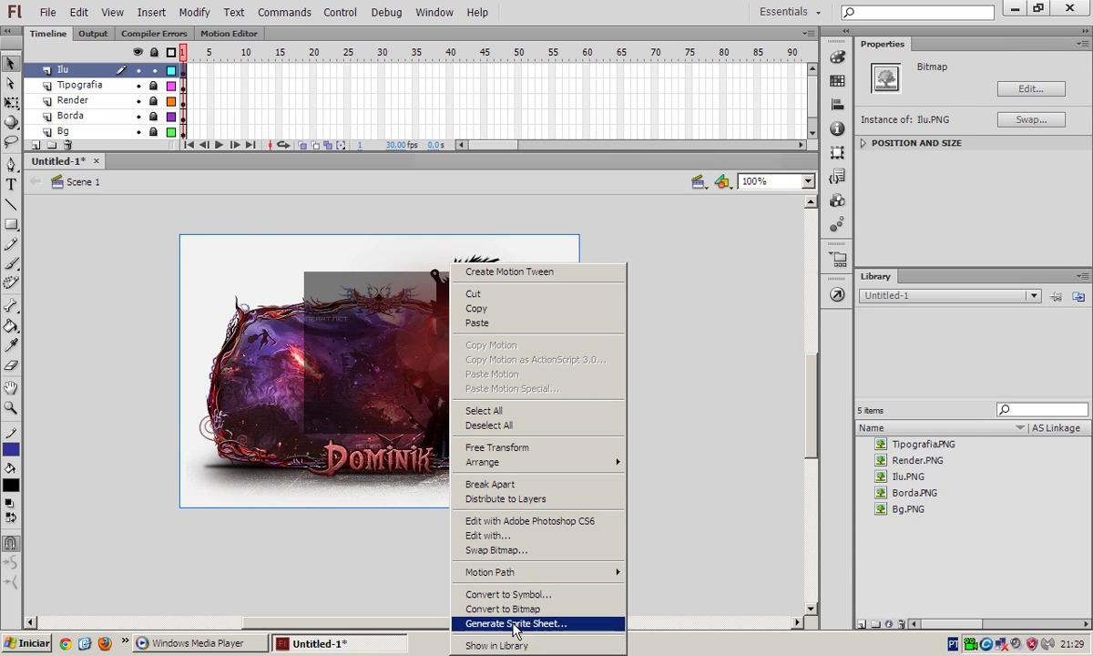
pyautogui.click(508, 593)
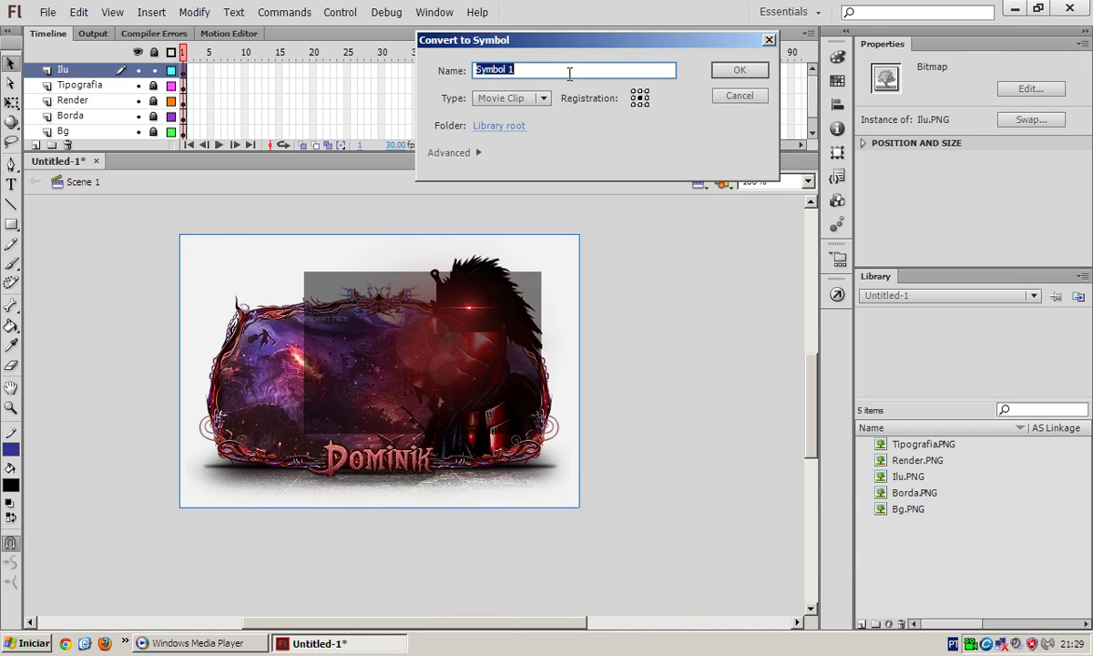
pyautogui.write('Ilu')
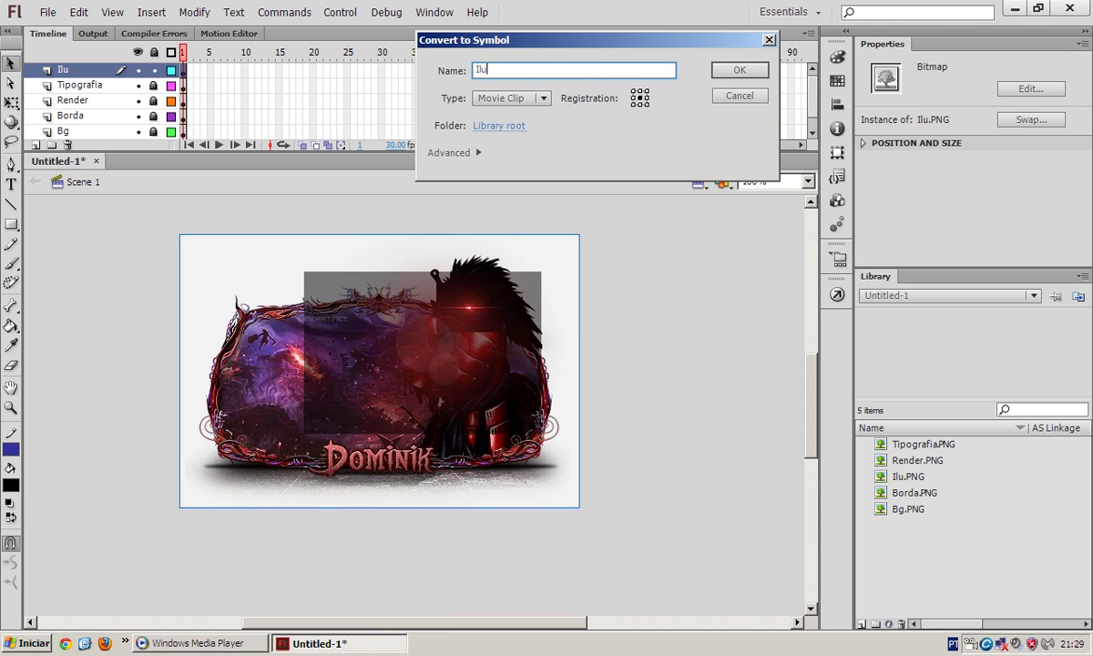
pyautogui.click(736, 70)
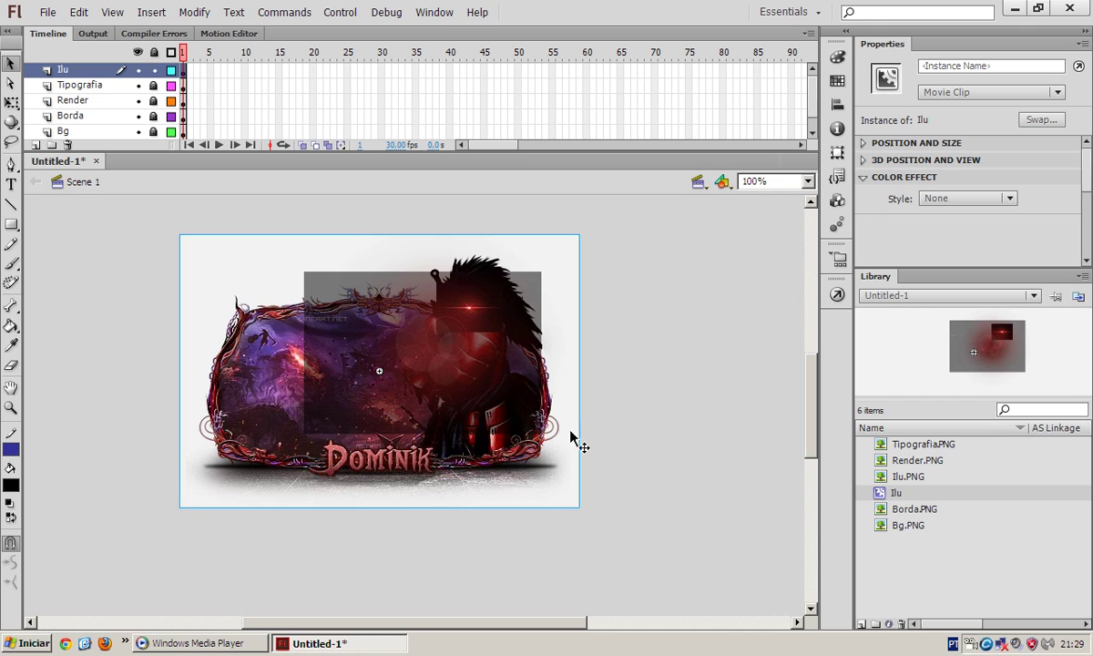
# Open the Ilu movie clip for editing and select the bitmap on its Layer 1.
pyautogui.doubleClick(412, 337)
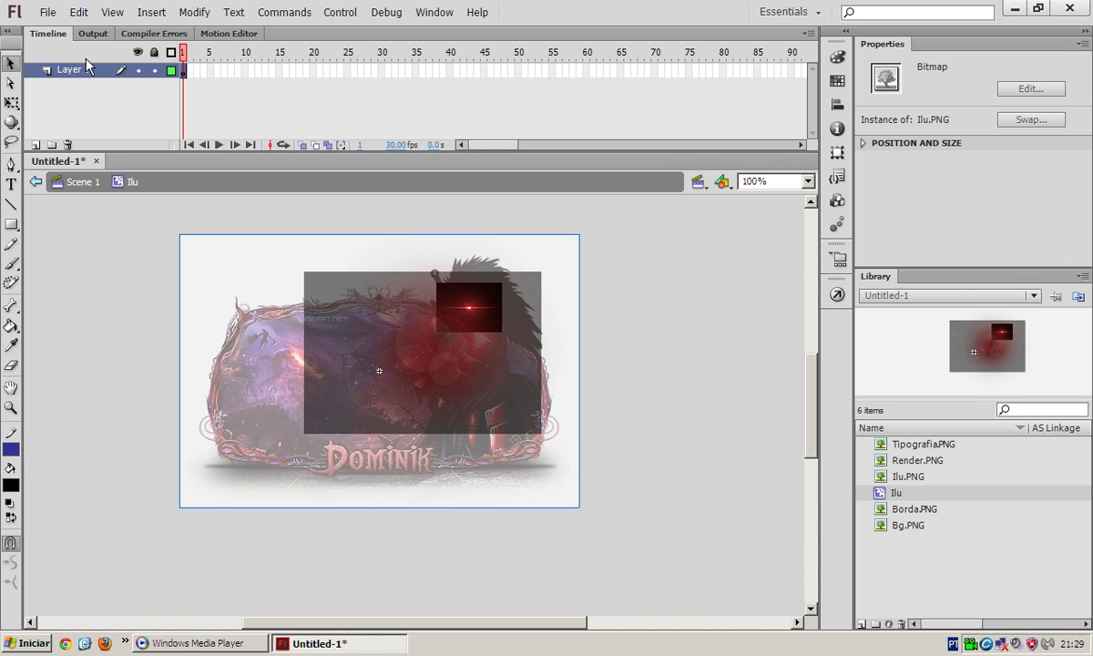
pyautogui.click(125, 73)
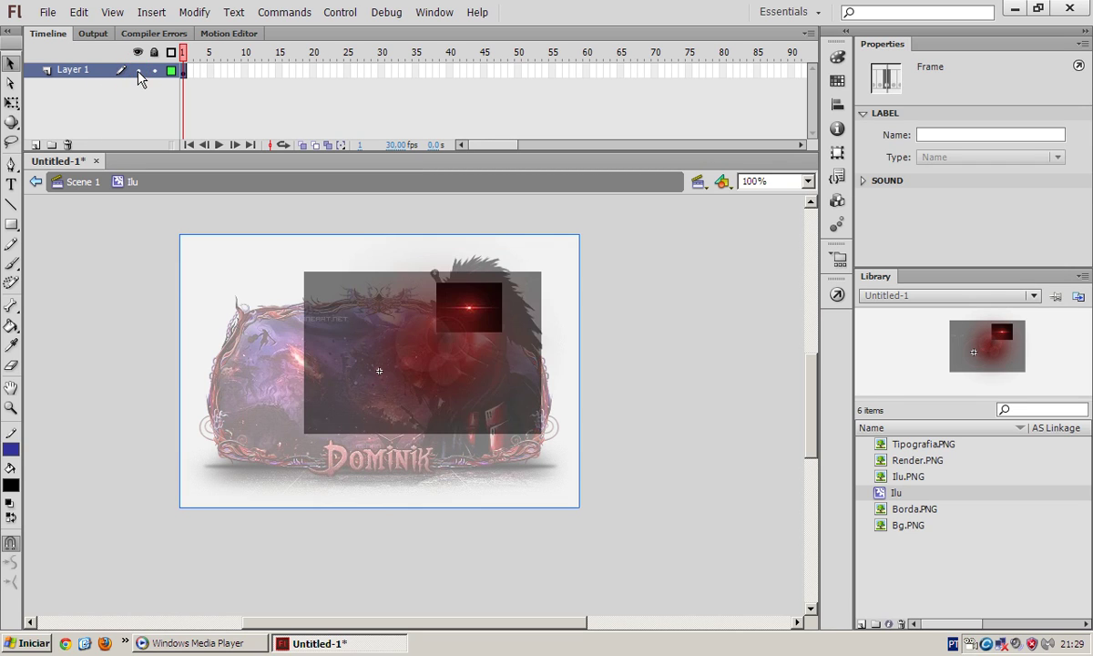
pyautogui.click(137, 69)
pyautogui.click(330, 373)
pyautogui.click(351, 362)
pyautogui.click(508, 390)
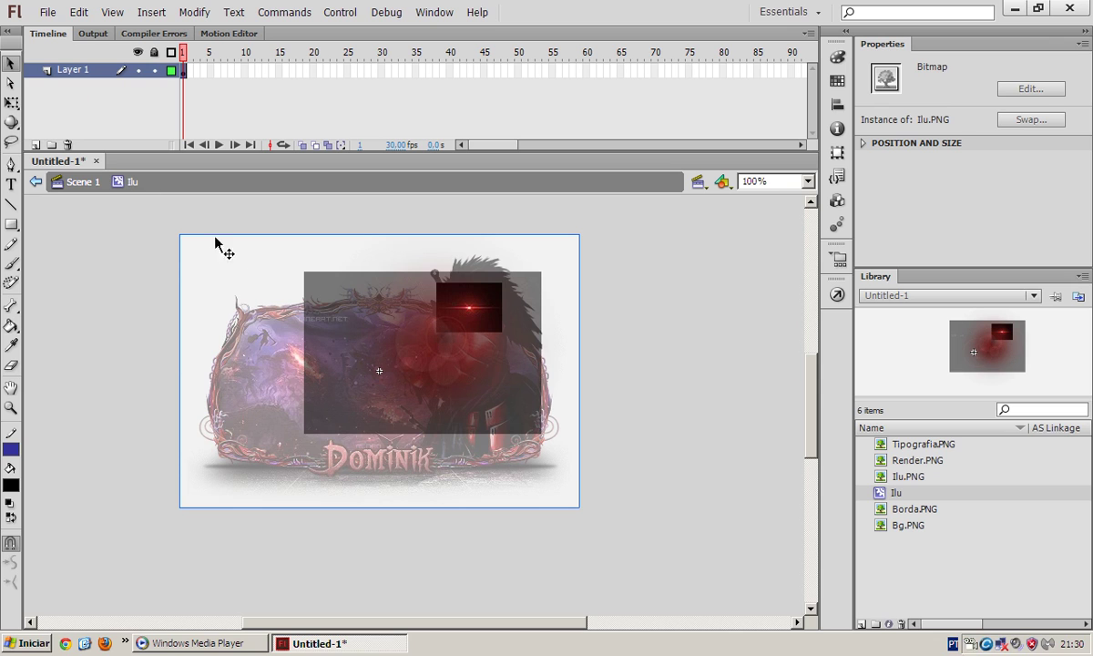
# Convert the bitmap inside the Ilu clip to a centre-registered Movie Clip symbol, keeping the default name Symbol 1.
pyautogui.rightClick(342, 262)
pyautogui.click(252, 283)
pyautogui.rightClick(254, 263)
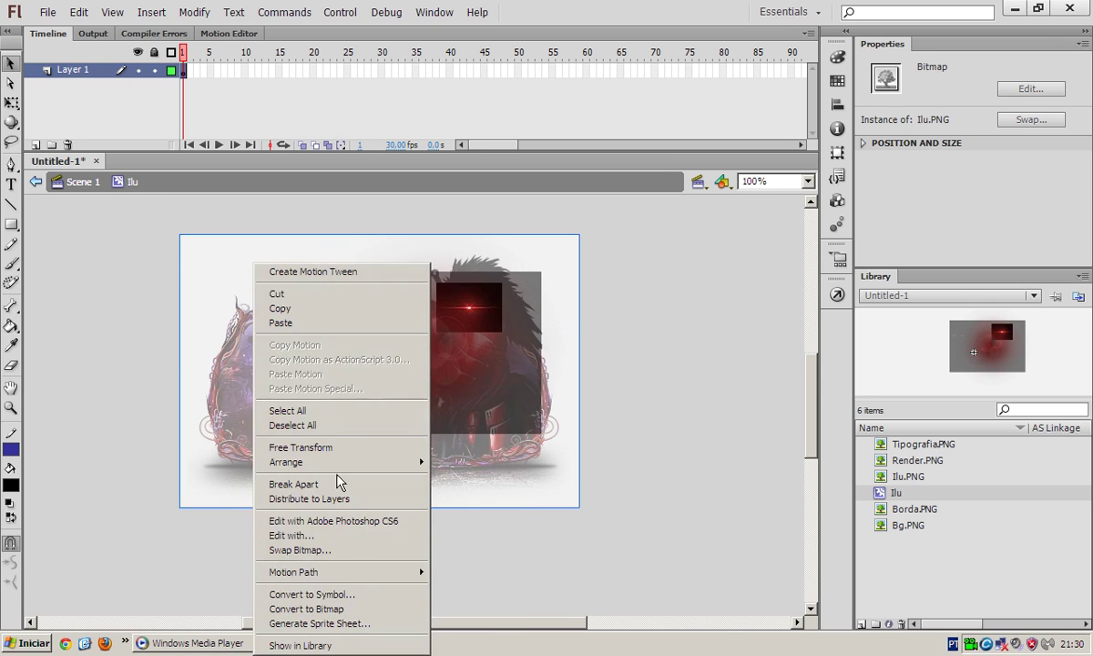
pyautogui.click(302, 592)
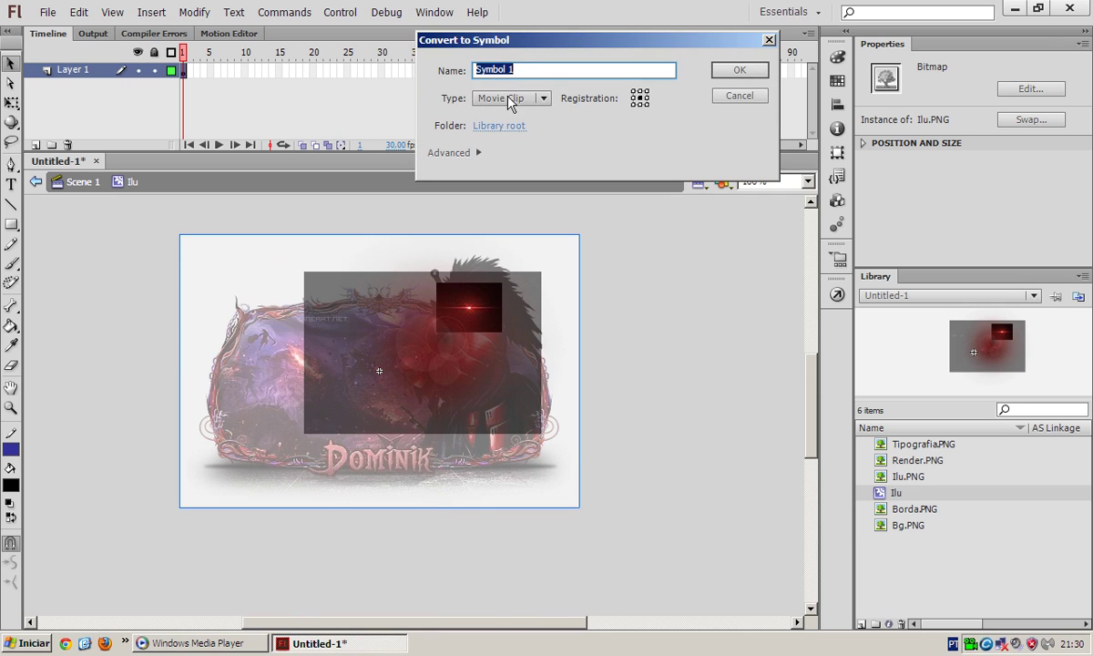
pyautogui.click(542, 98)
pyautogui.click(543, 99)
pyautogui.click(545, 100)
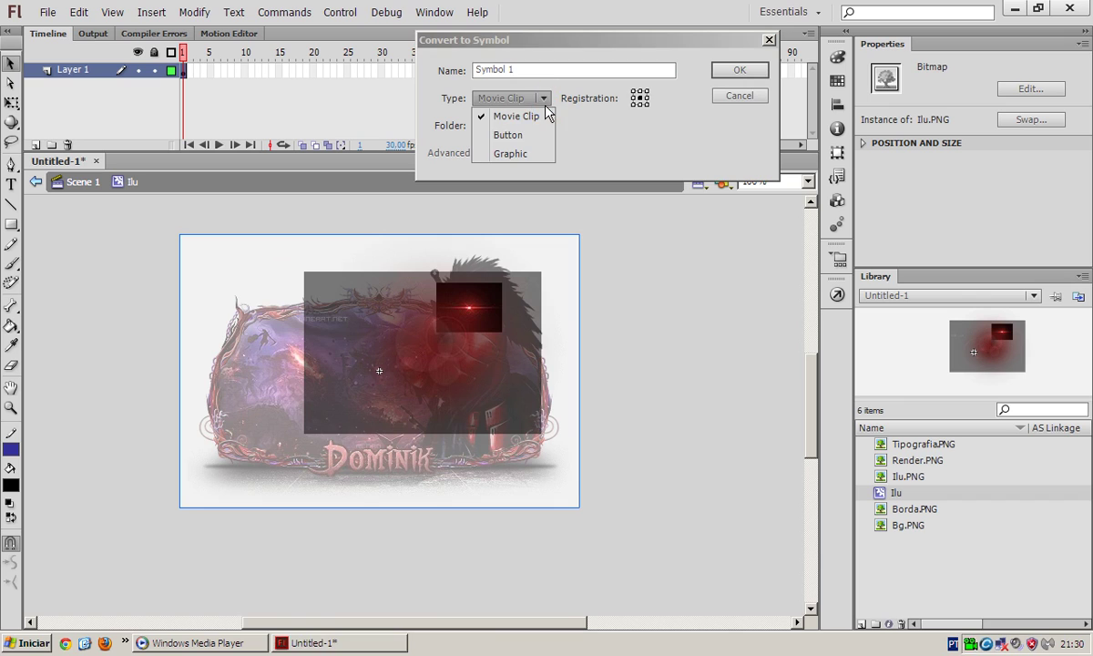
pyautogui.click(543, 102)
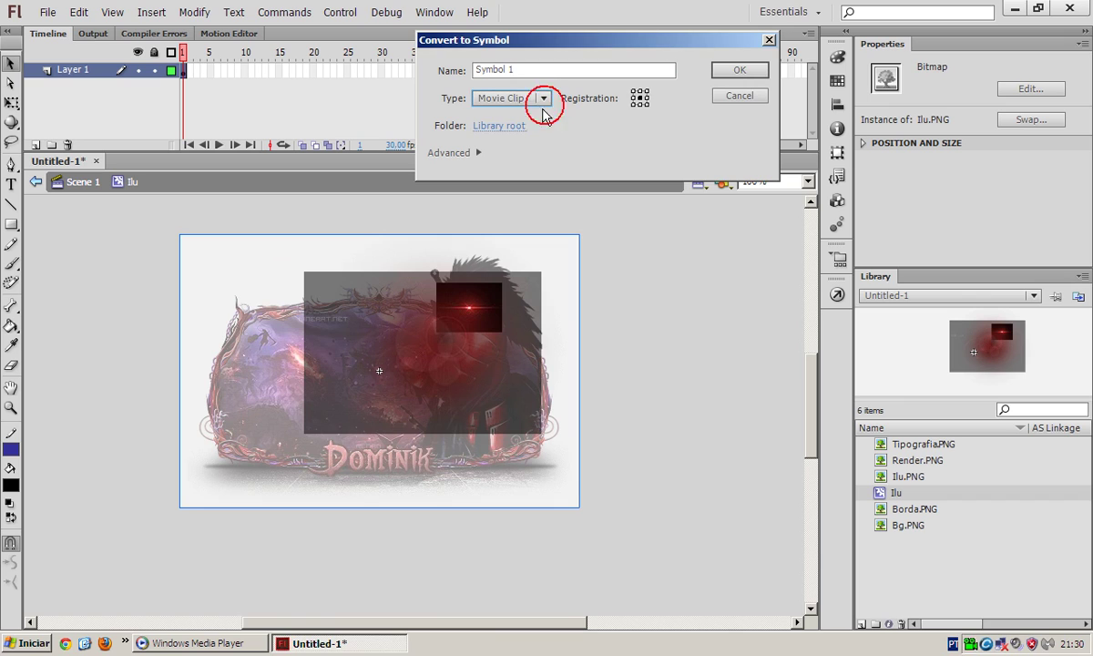
pyautogui.click(739, 71)
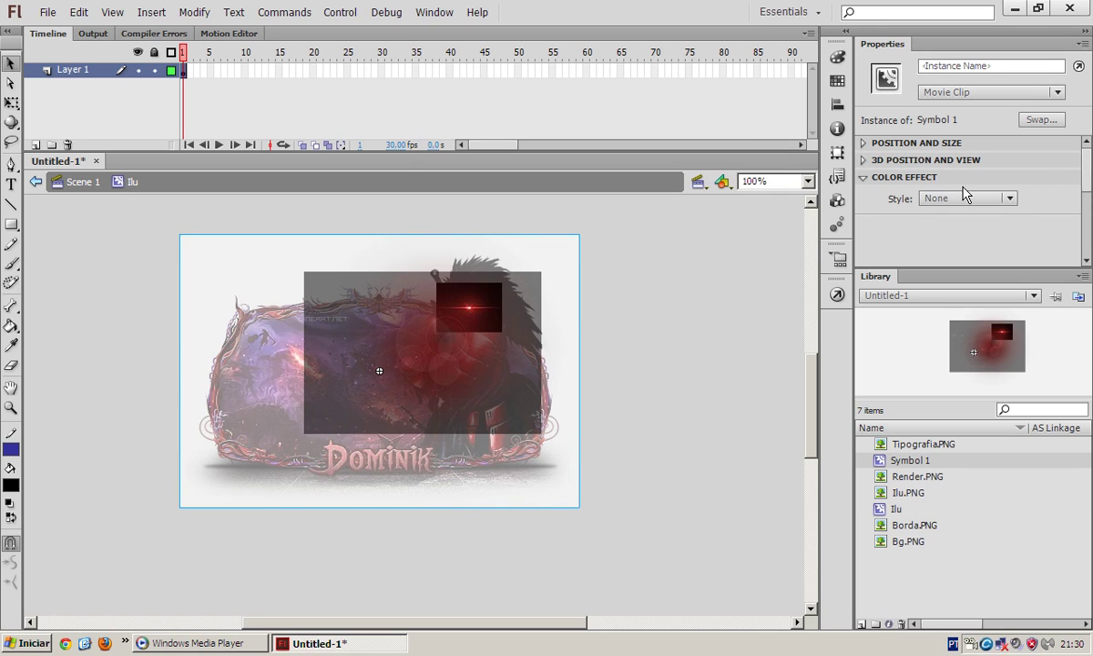
# Examine the nested clip's position, size and 3D view properties, leaving all property groups collapsed.
pyautogui.click(898, 176)
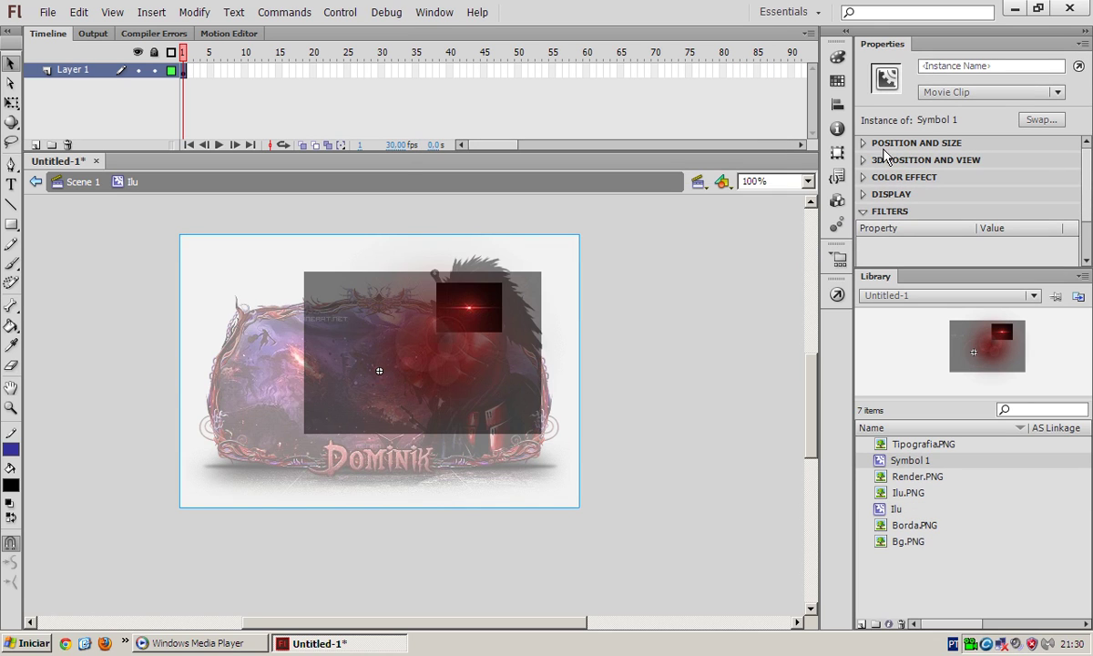
pyautogui.click(879, 211)
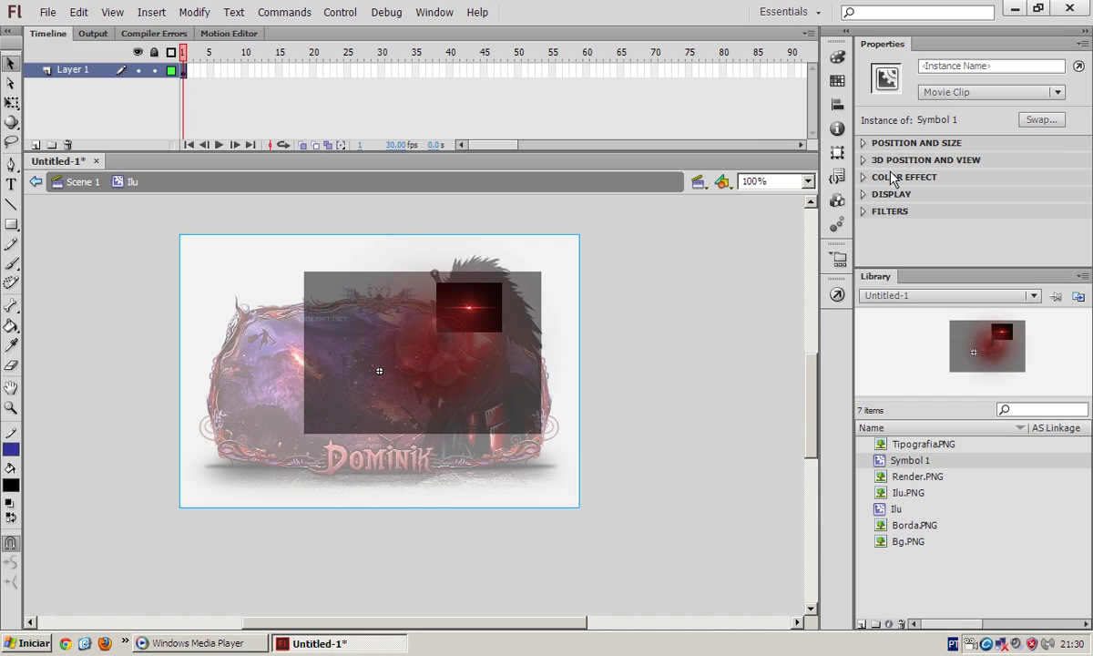
pyautogui.click(866, 145)
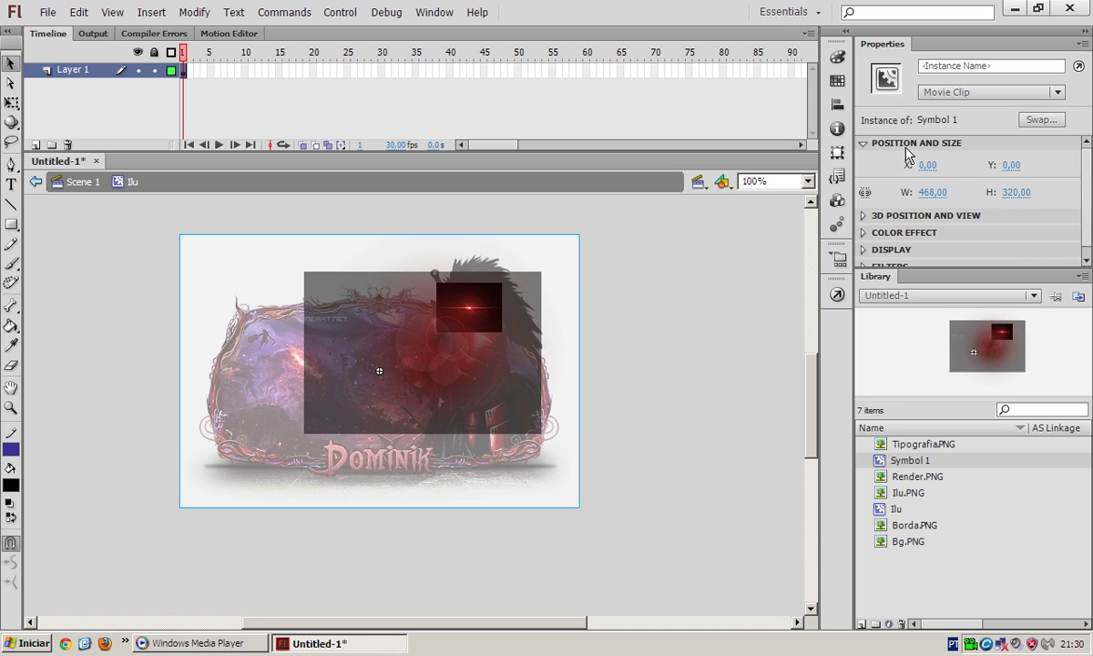
pyautogui.click(869, 143)
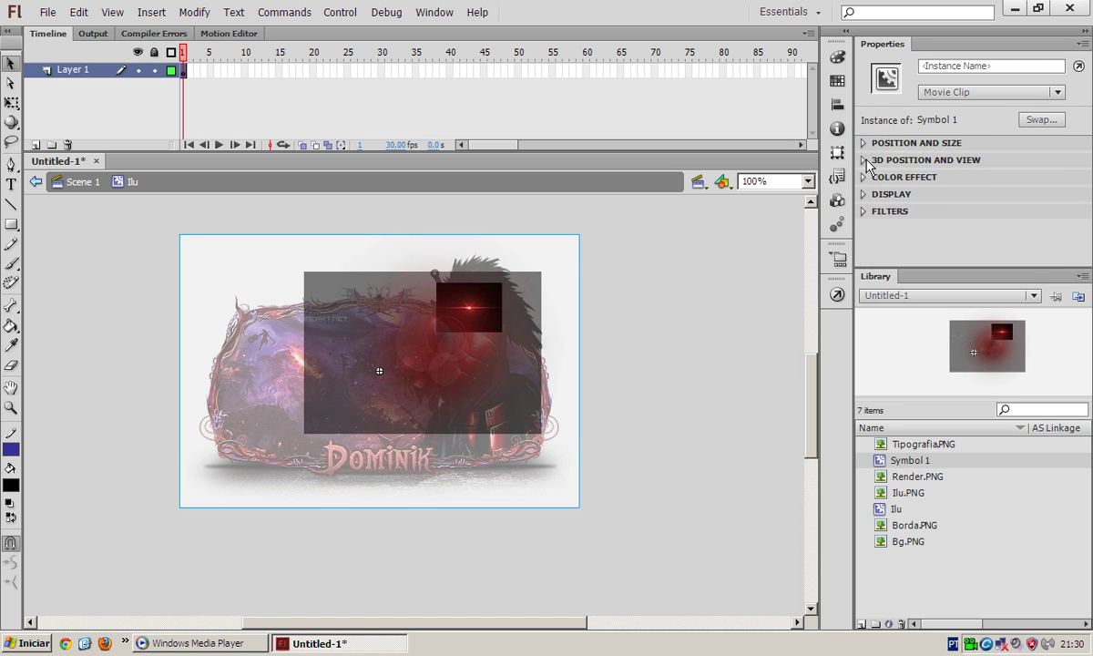
pyautogui.click(865, 166)
pyautogui.scroll(-1, 865, 172)
pyautogui.scroll(1, 1002, 214)
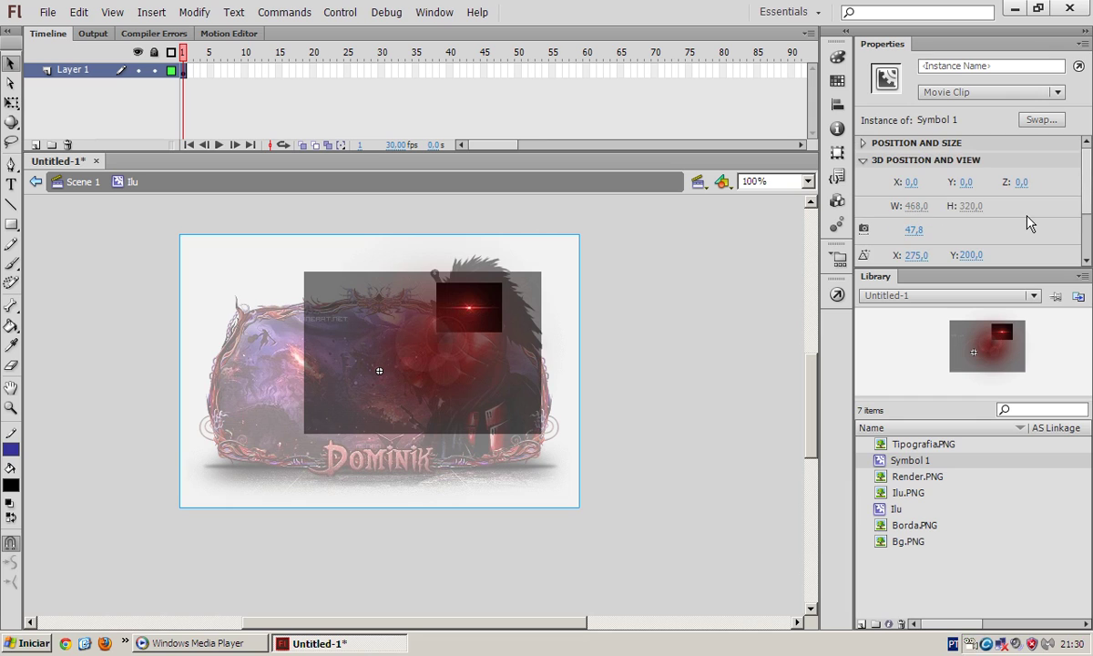
pyautogui.scroll(-1, 1029, 223)
pyautogui.scroll(1, 1029, 223)
pyautogui.click(867, 162)
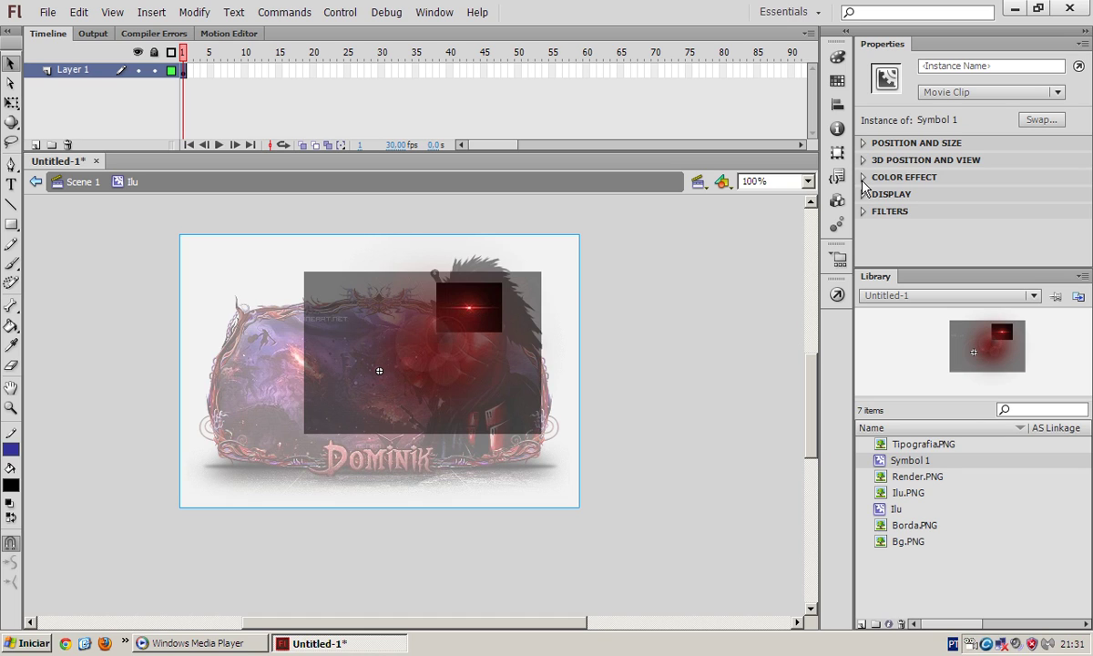
# Try an Alpha colour effect on the nested clip, raise it to 100%, and return the style to None.
pyautogui.click(863, 178)
pyautogui.scroll(1, 877, 187)
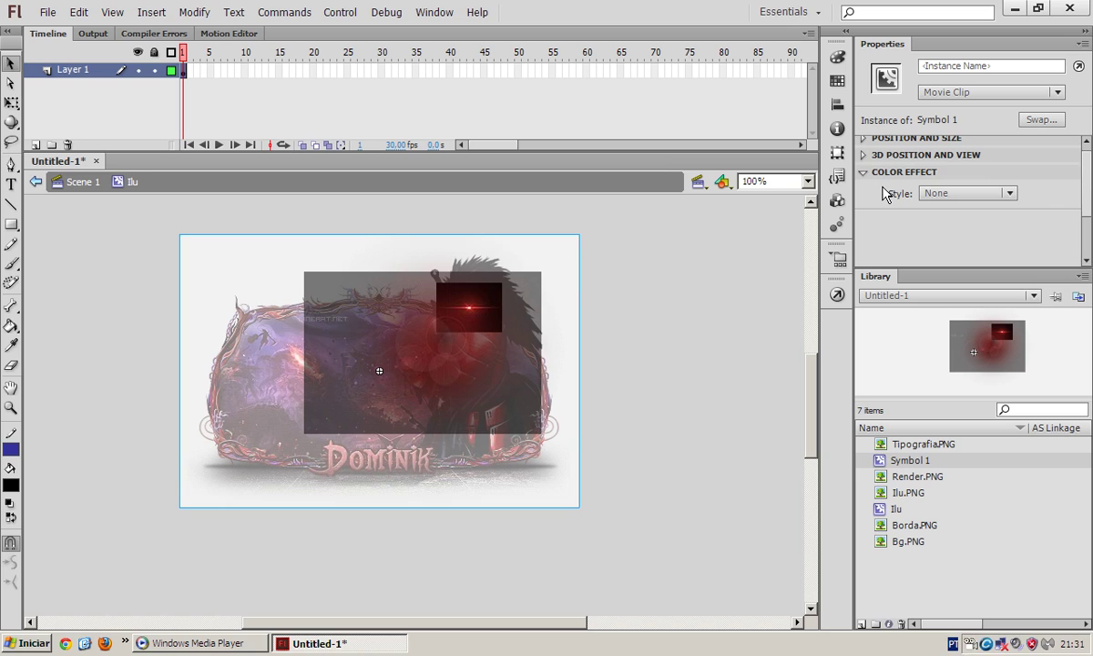
pyautogui.click(947, 198)
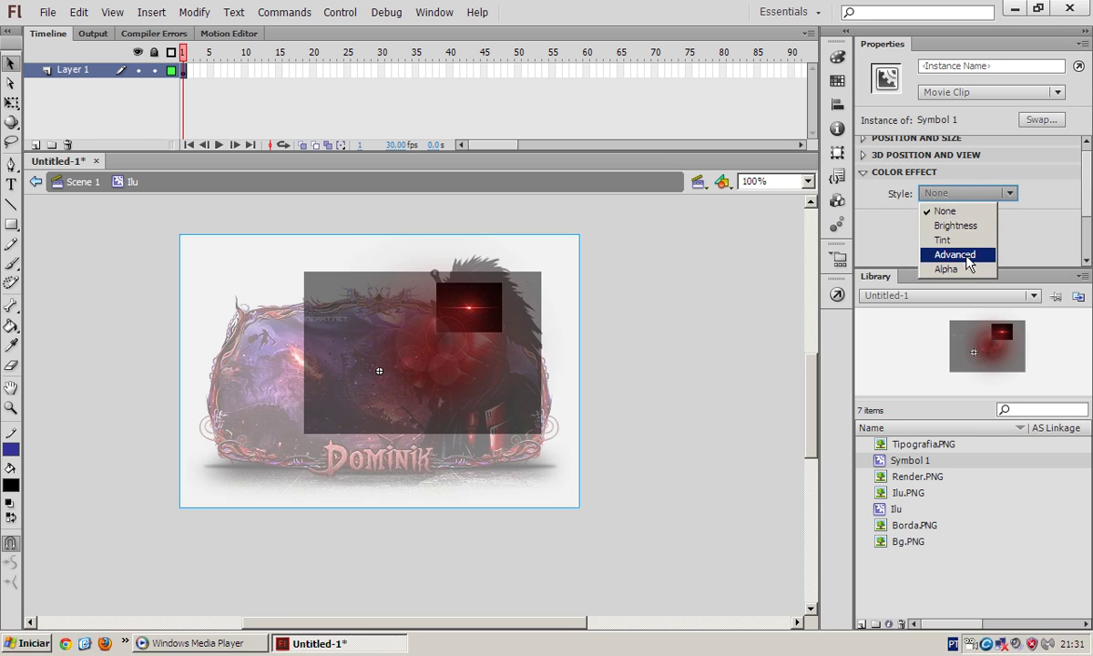
pyautogui.click(944, 269)
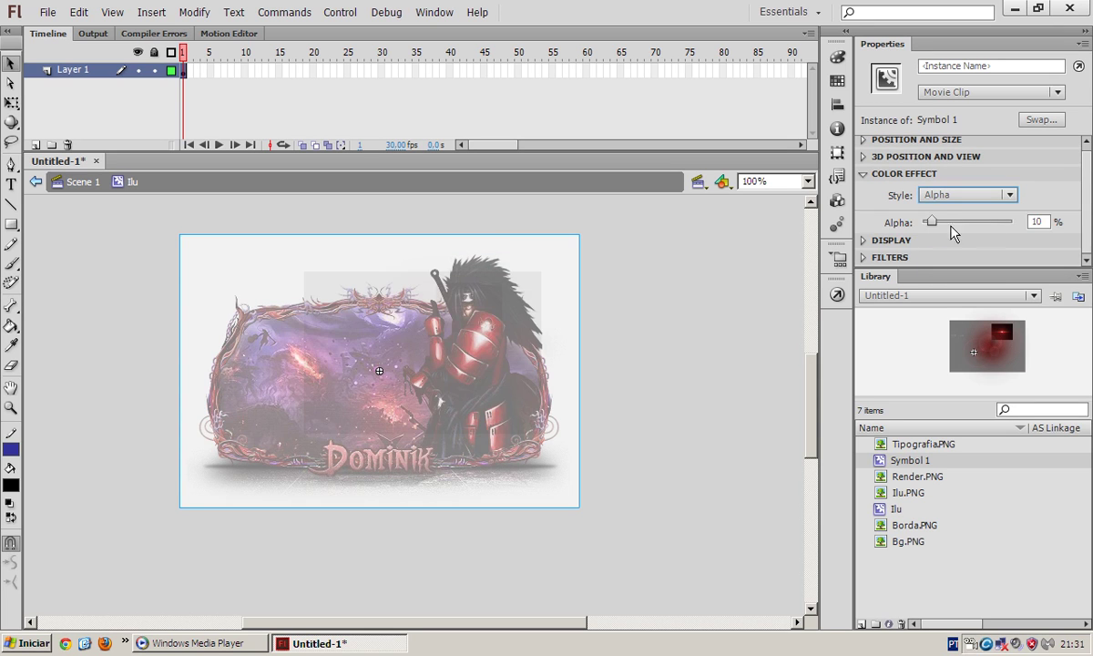
pyautogui.moveTo(935, 226); pyautogui.dragTo(1021, 232)
pyautogui.click(970, 194)
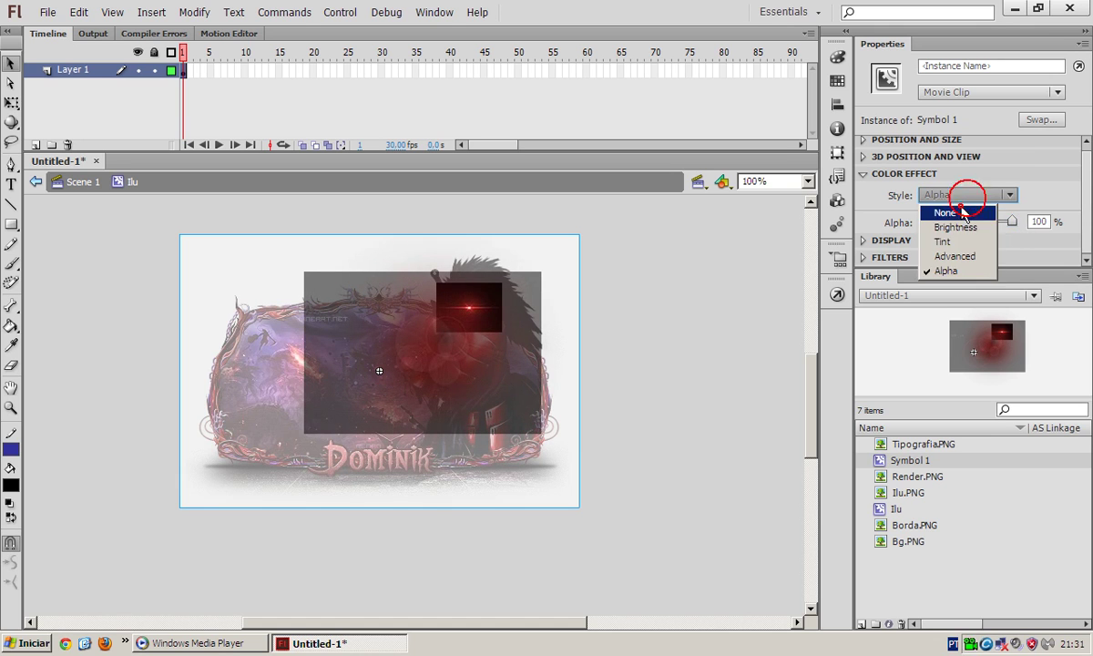
pyautogui.click(970, 215)
pyautogui.click(865, 176)
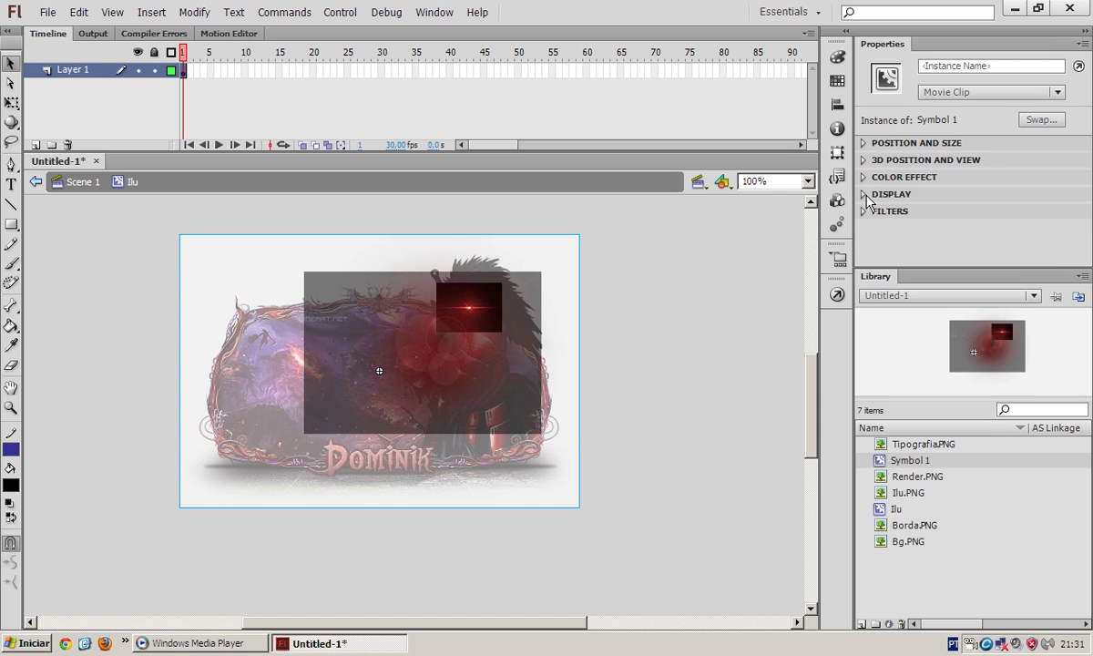
# Set the nested lighting clip's blending mode to Screen and preview the movie.
pyautogui.click(865, 195)
pyautogui.click(871, 194)
pyautogui.scroll(-1, 871, 211)
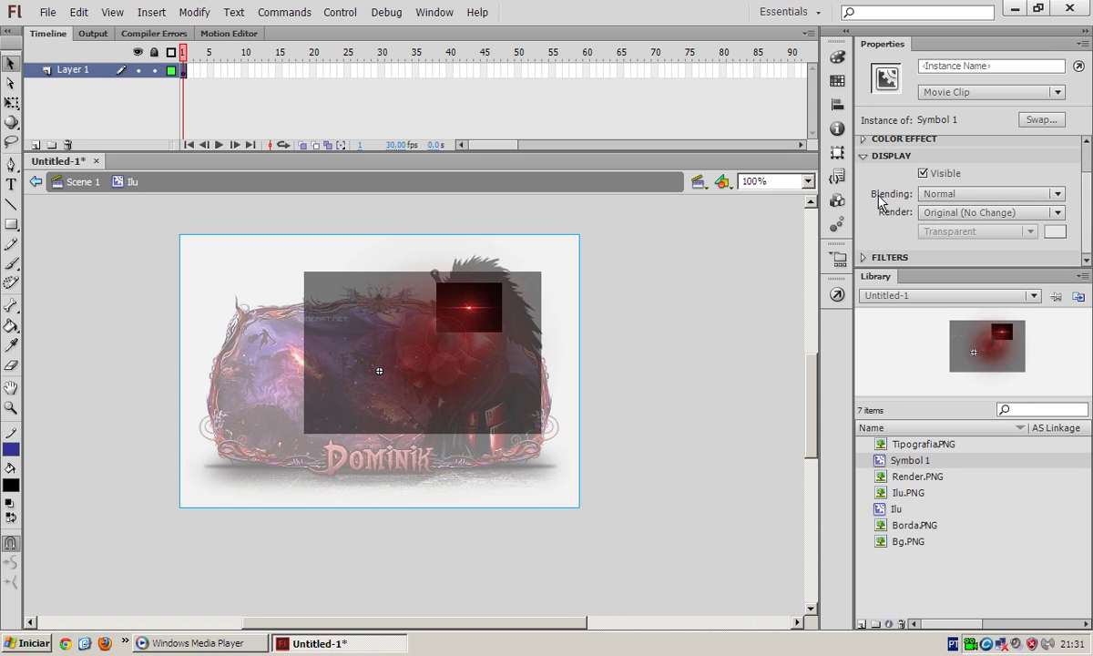
pyautogui.click(888, 201)
pyautogui.click(952, 194)
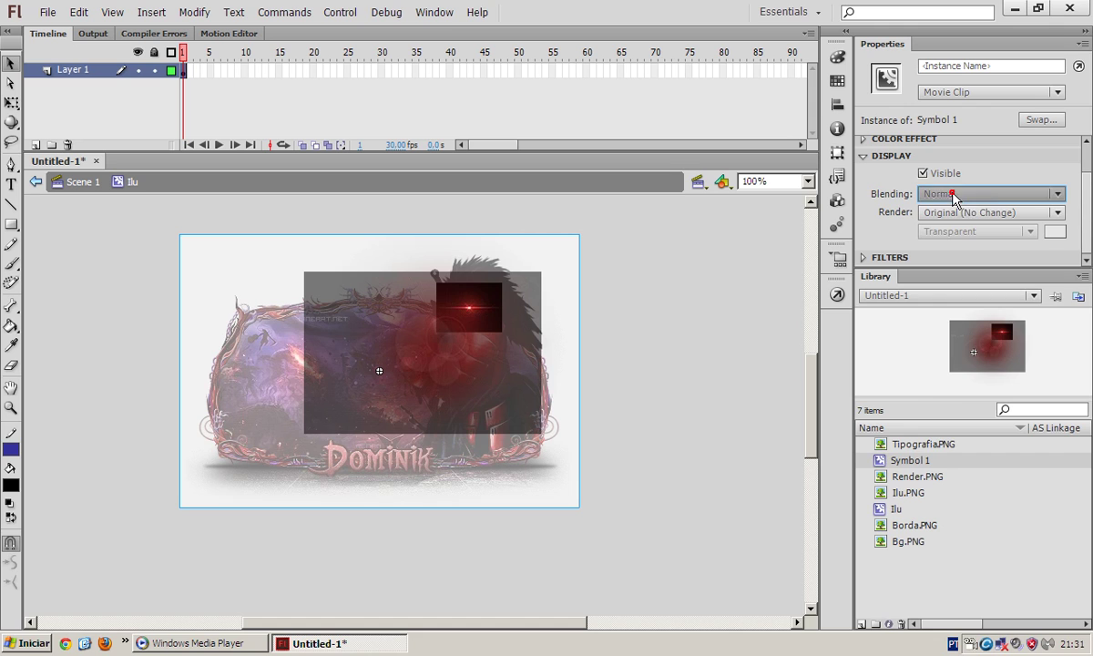
pyautogui.click(951, 194)
pyautogui.click(952, 194)
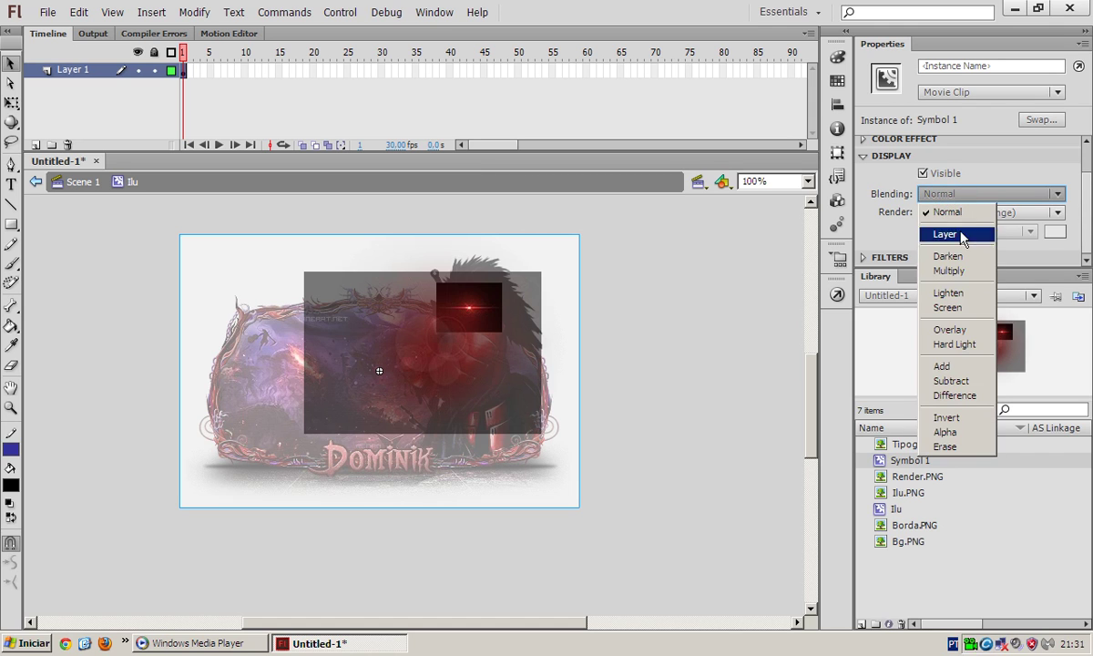
pyautogui.click(956, 309)
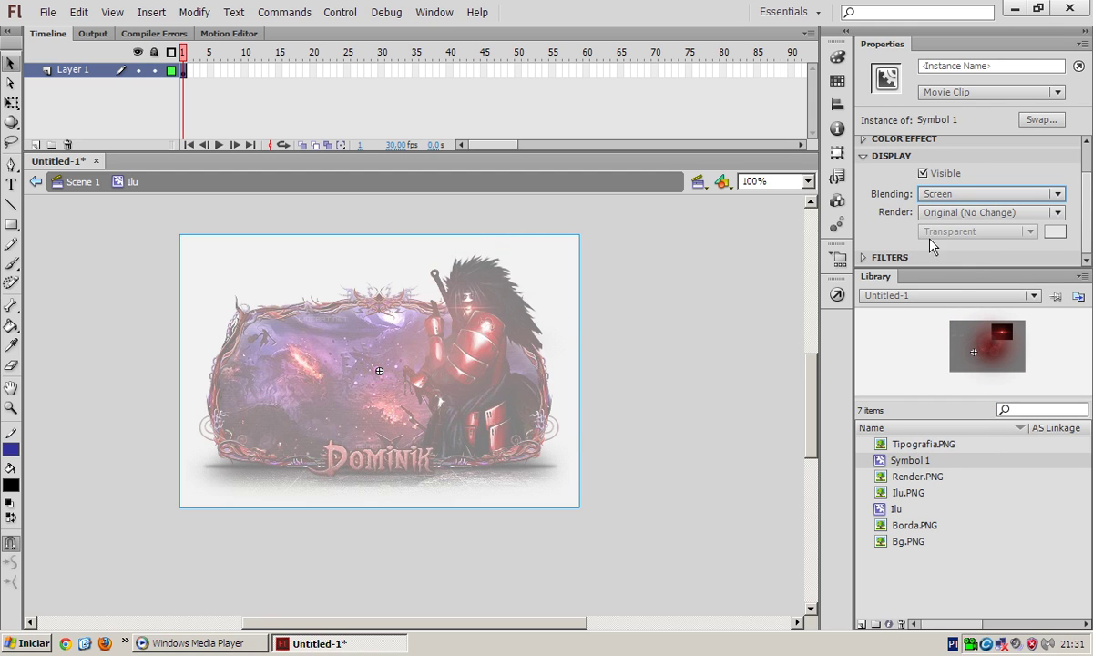
pyautogui.scroll(2, 920, 209)
pyautogui.click(919, 193)
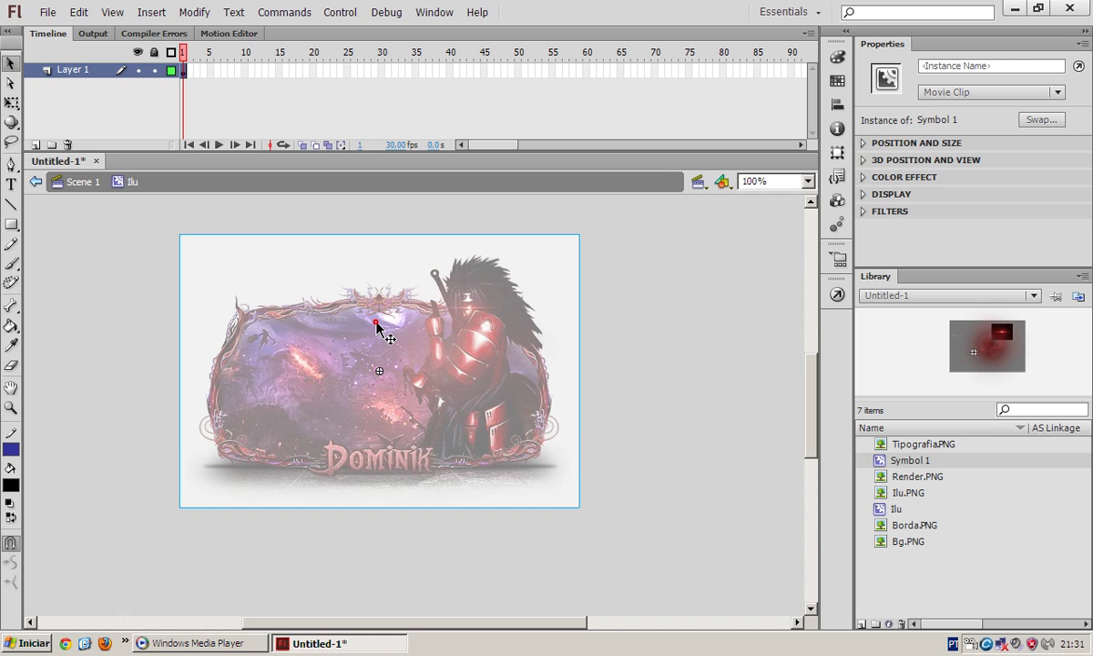
pyautogui.hotkey('ctrl', 'Return')
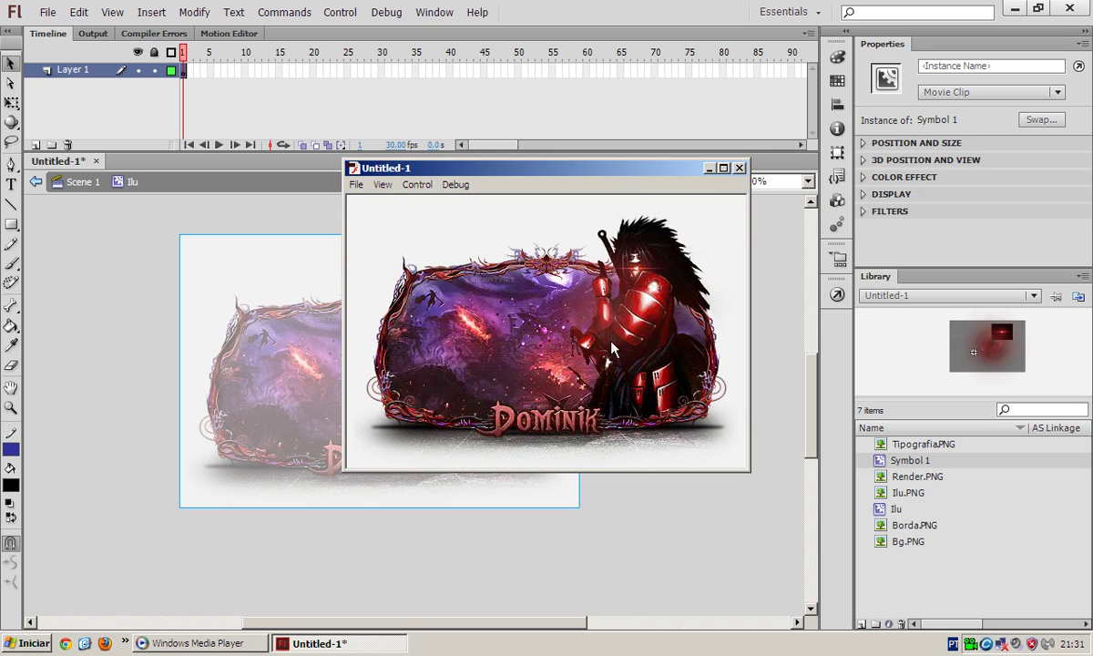
pyautogui.click(739, 168)
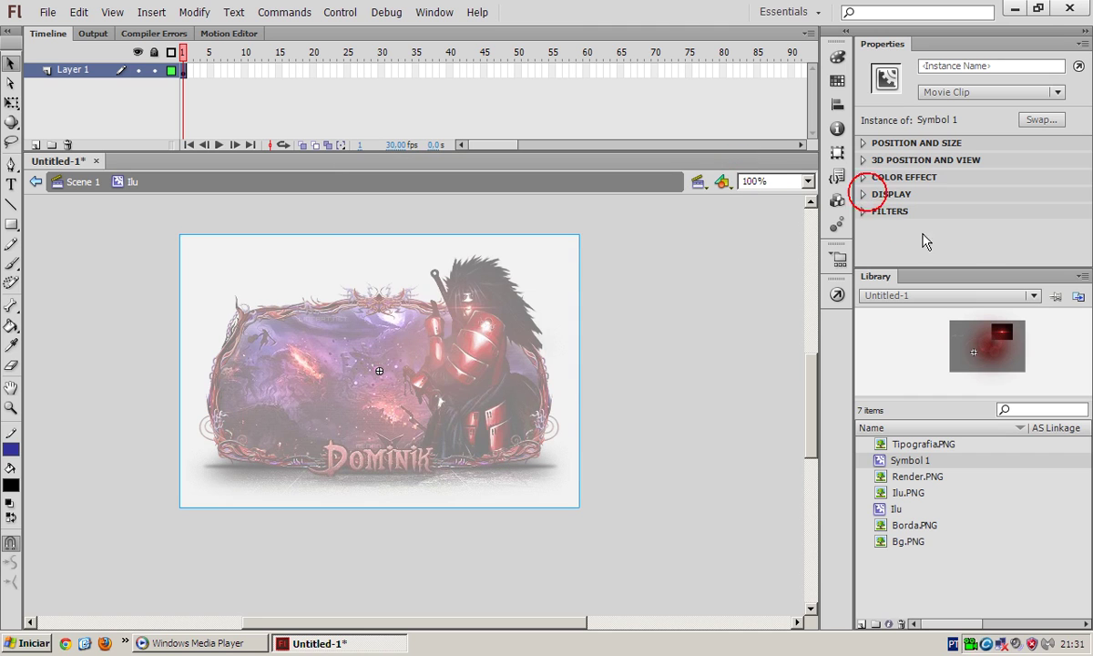
# Switch the lighting clip's blending to Normal, preview the movie for comparison, and restore Screen.
pyautogui.click(879, 195)
pyautogui.click(952, 229)
pyautogui.click(952, 210)
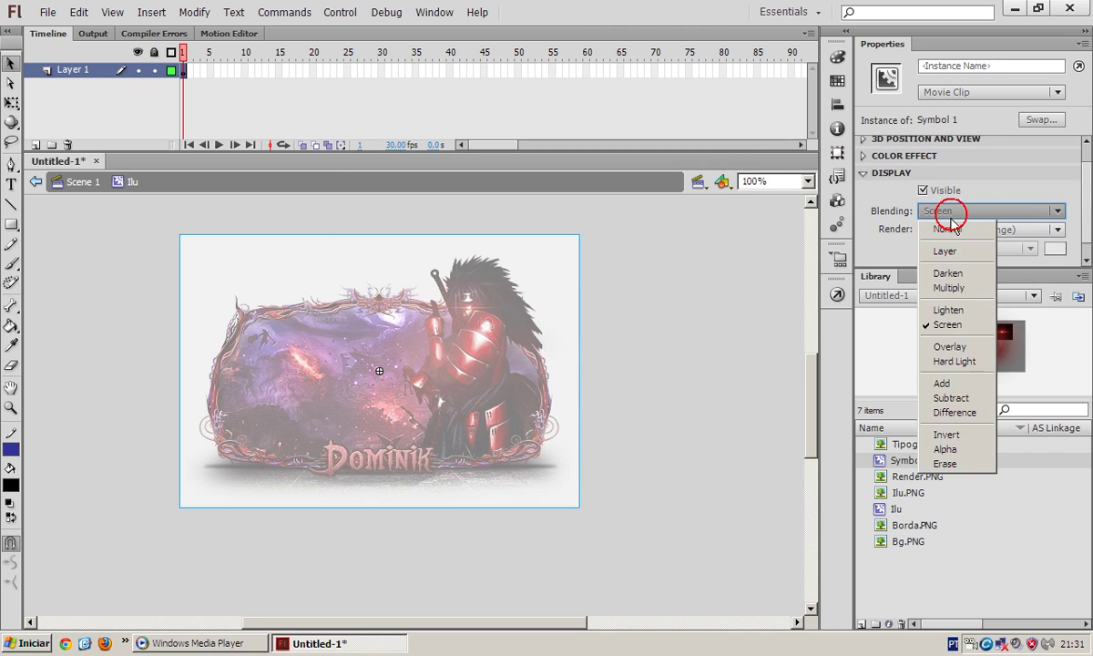
pyautogui.click(942, 229)
pyautogui.hotkey('ctrl', 'Return')
pyautogui.click(486, 340)
pyautogui.click(739, 167)
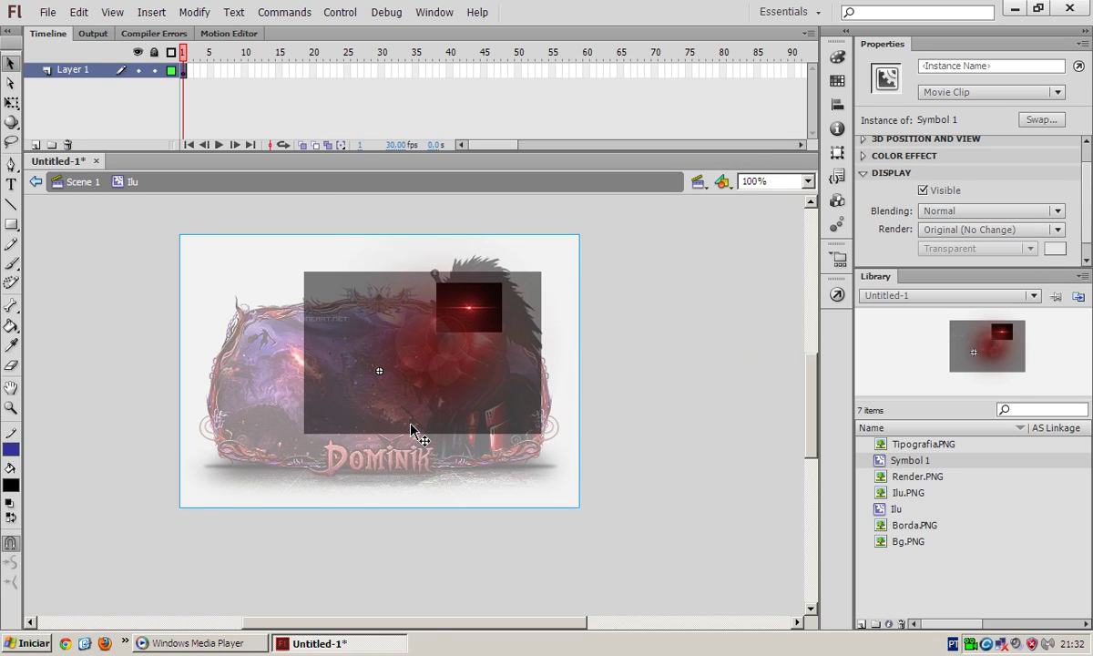
pyautogui.hotkey('ctrl', 'Return')
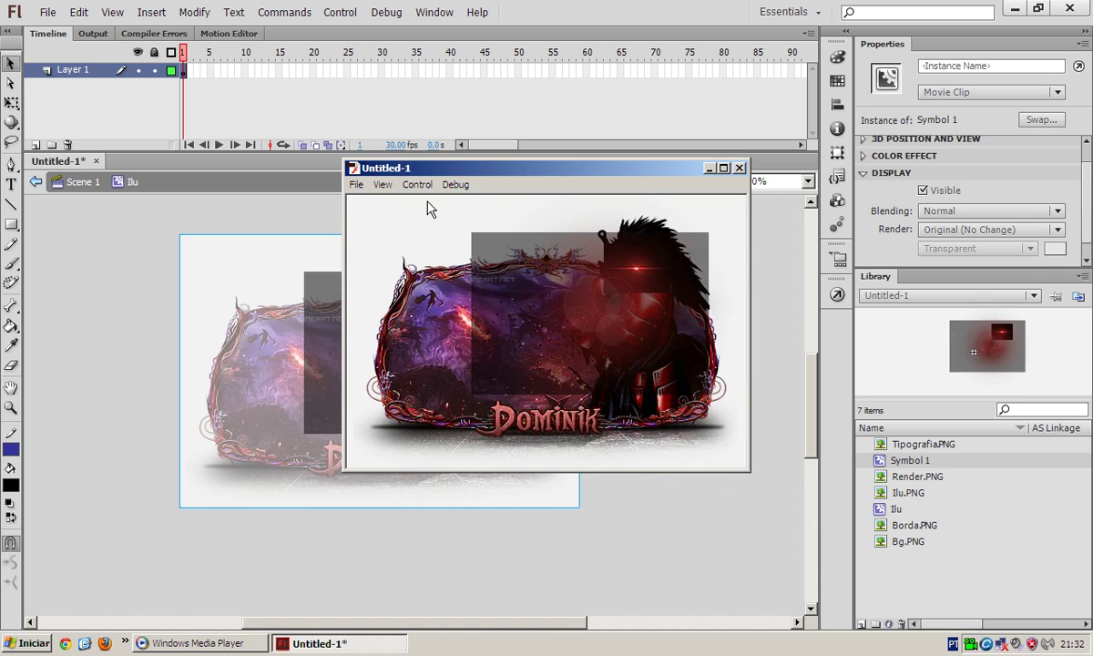
pyautogui.click(963, 210)
pyautogui.click(958, 326)
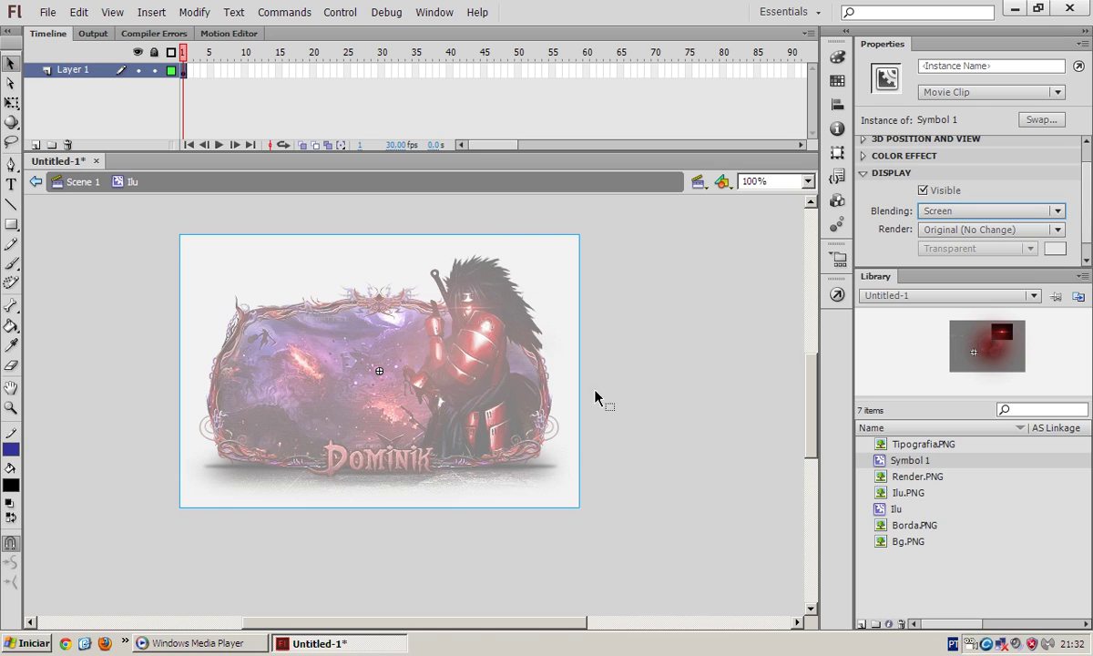
# Leave the Ilu clip for Scene 1 and lock the Ilu layer.
pyautogui.click(667, 350)
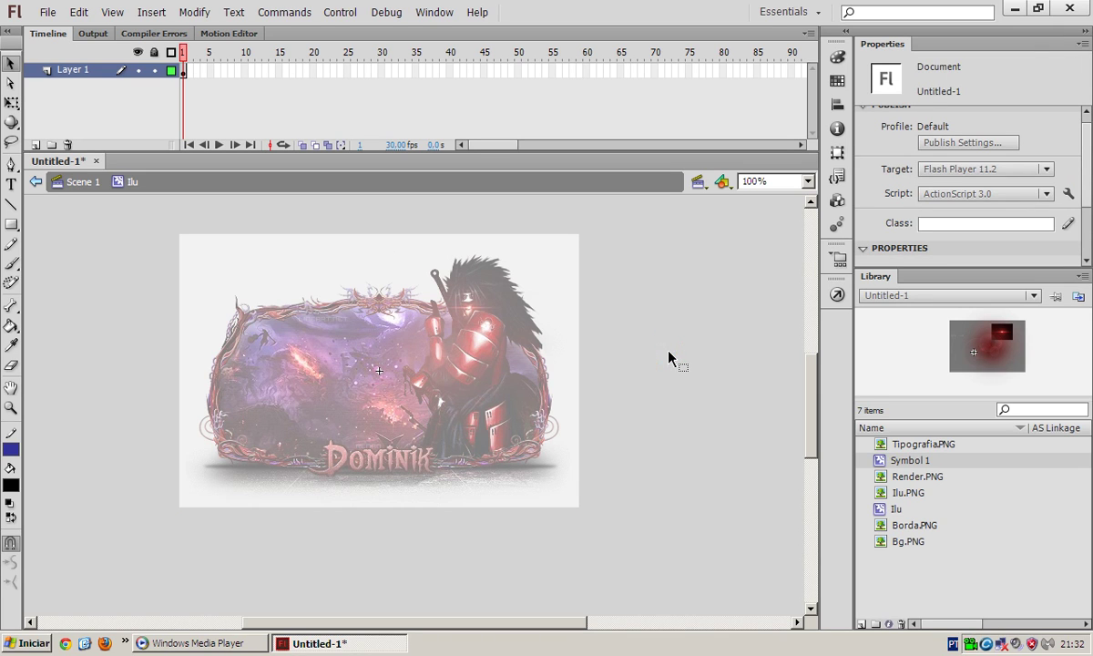
pyautogui.doubleClick(92, 309)
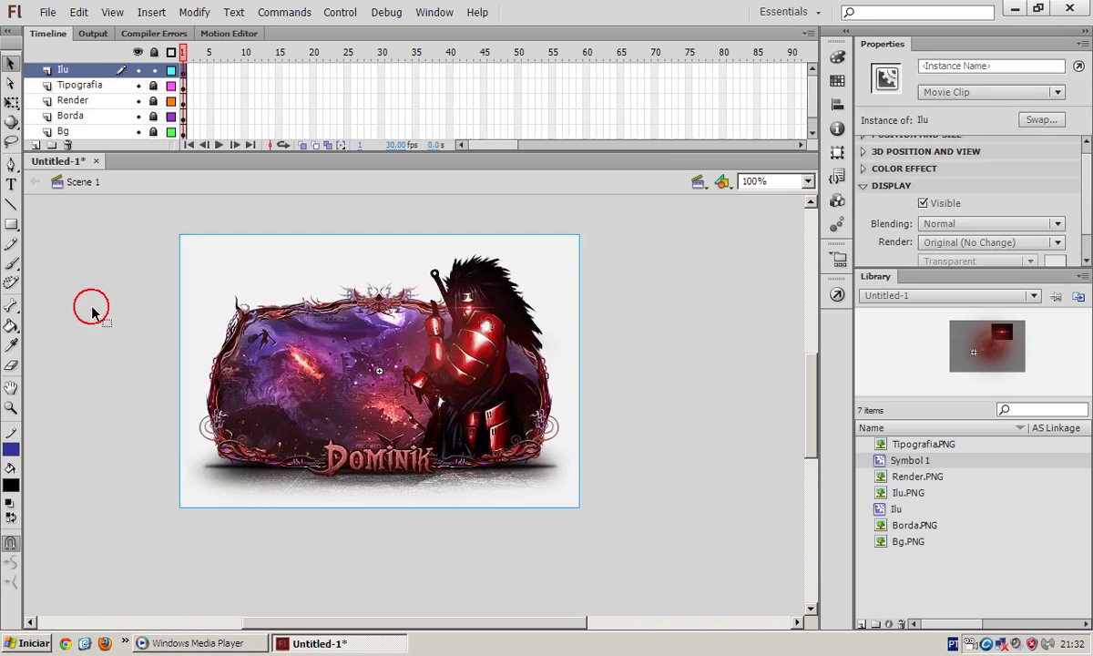
pyautogui.scroll(-1, 137, 91)
pyautogui.scroll(1, 155, 86)
pyautogui.click(153, 70)
pyautogui.click(125, 398)
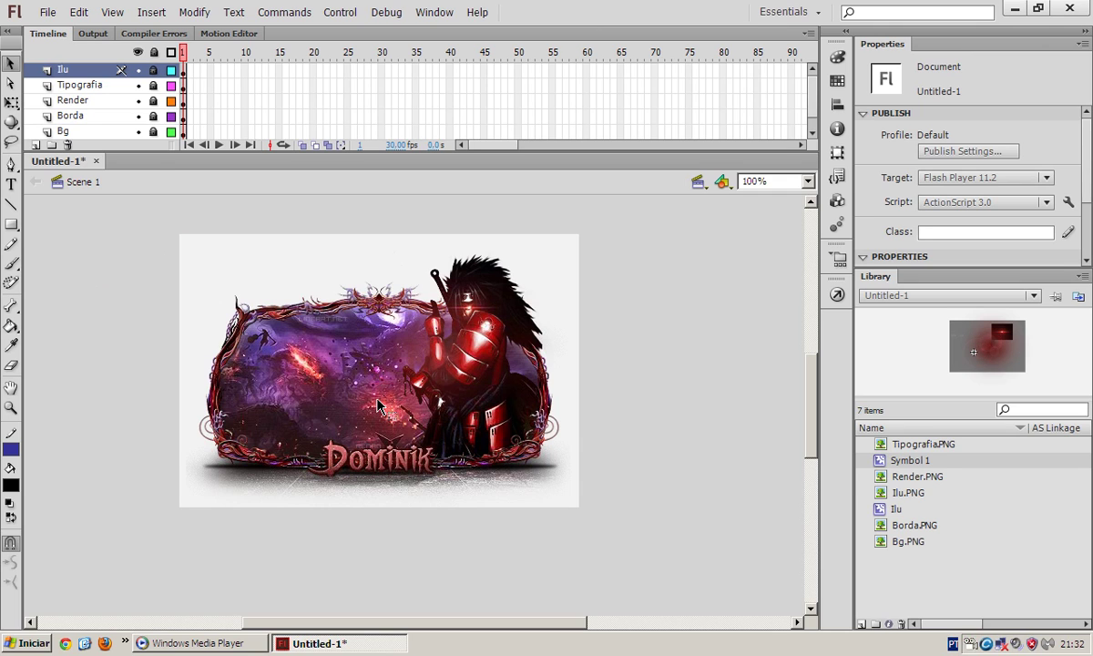
# Unlock the Render layer and convert its image to a centre-registered Movie Clip symbol named Render.
pyautogui.click(86, 100)
pyautogui.click(151, 102)
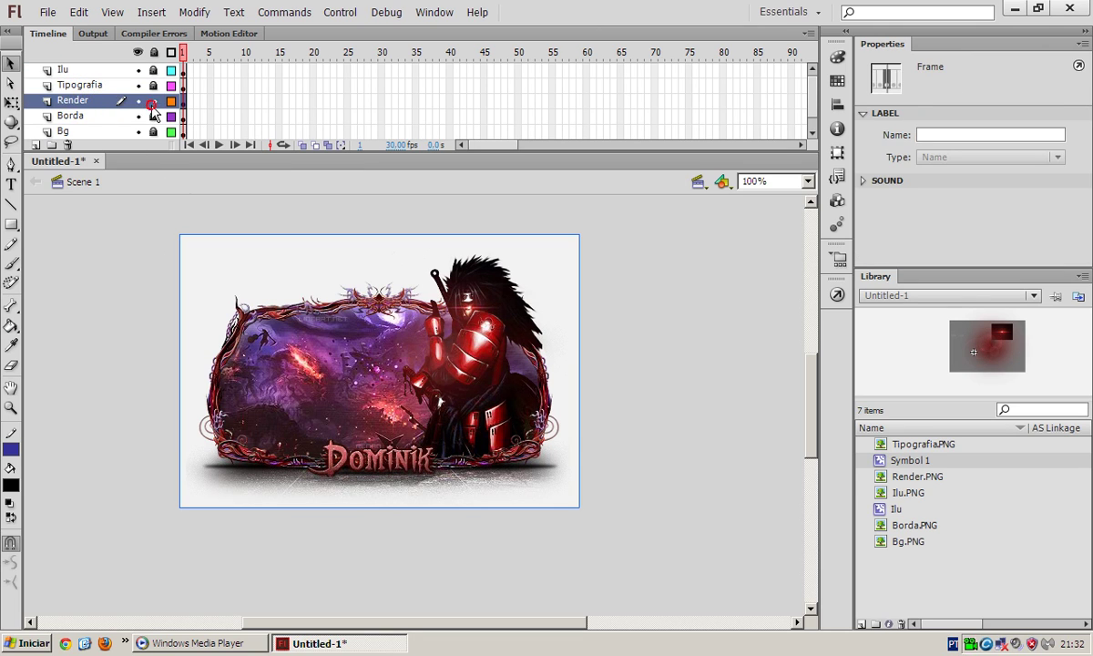
pyautogui.click(424, 358)
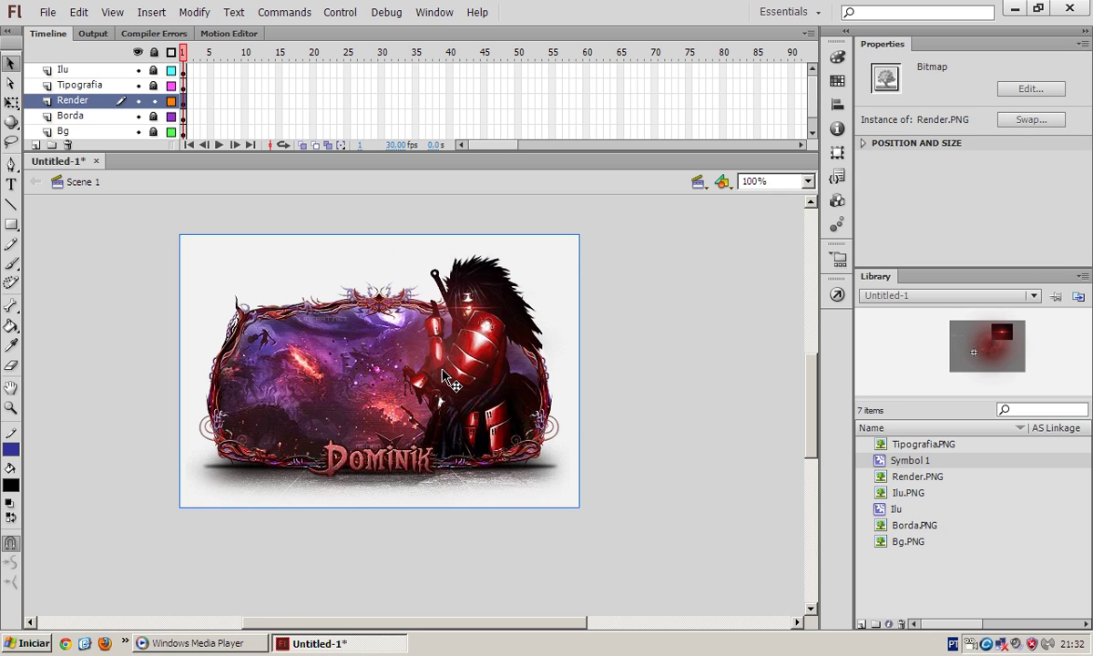
pyautogui.rightClick(446, 378)
pyautogui.click(510, 594)
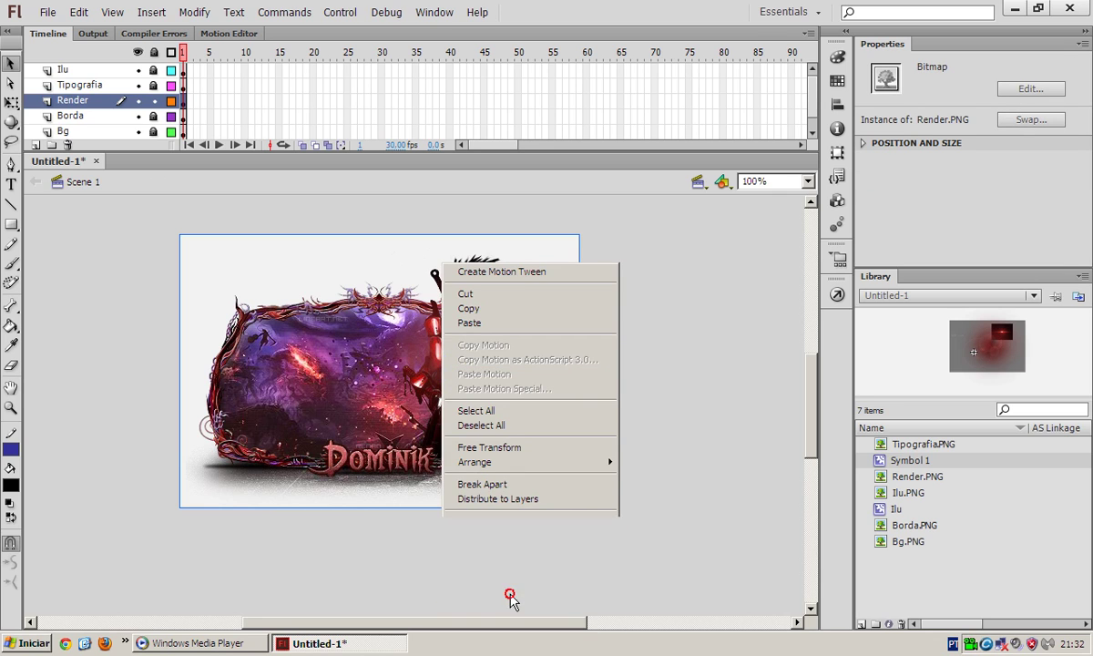
pyautogui.write('R')
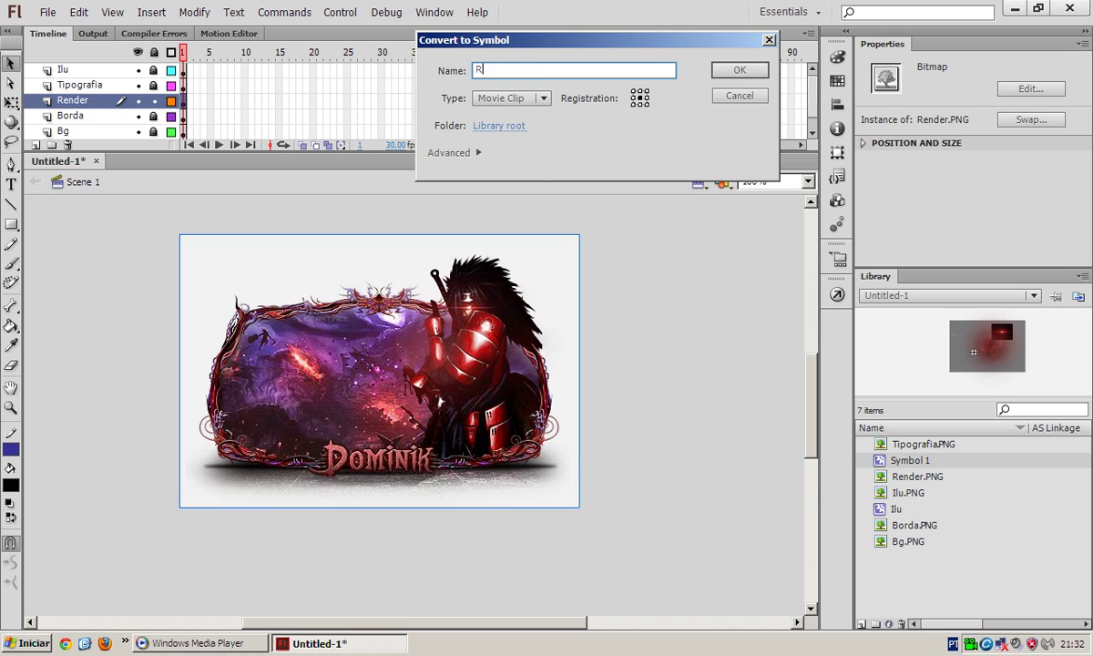
pyautogui.write('ender')
pyautogui.press('Return')
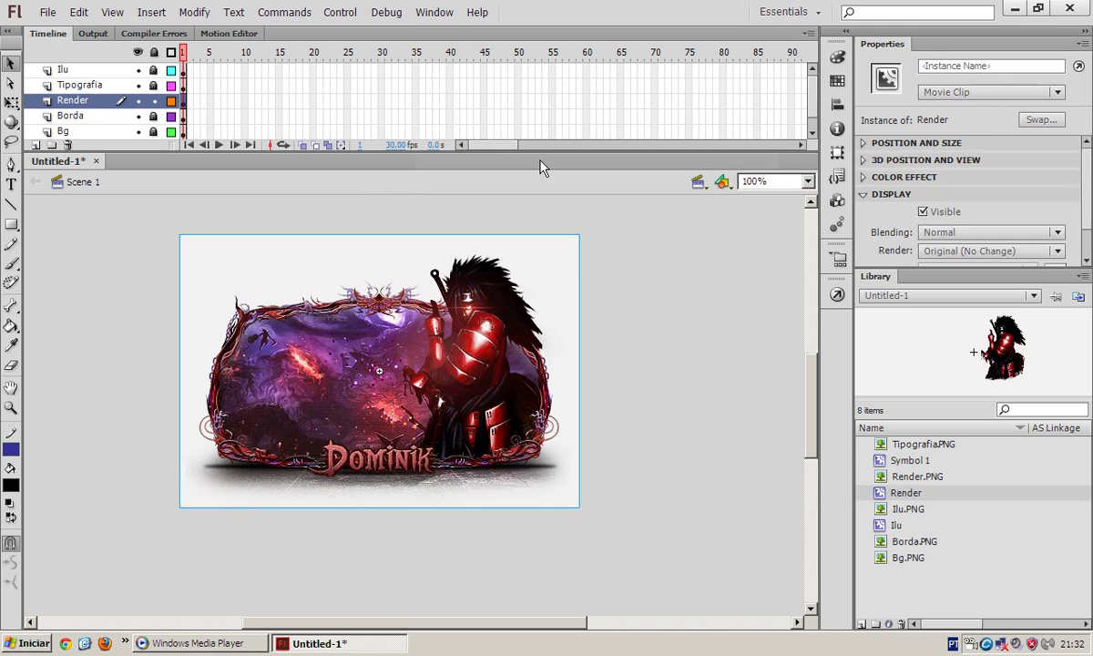
# Open the Render clip for editing and allow smoothing in the Render.PNG bitmap's properties.
pyautogui.doubleClick(449, 364)
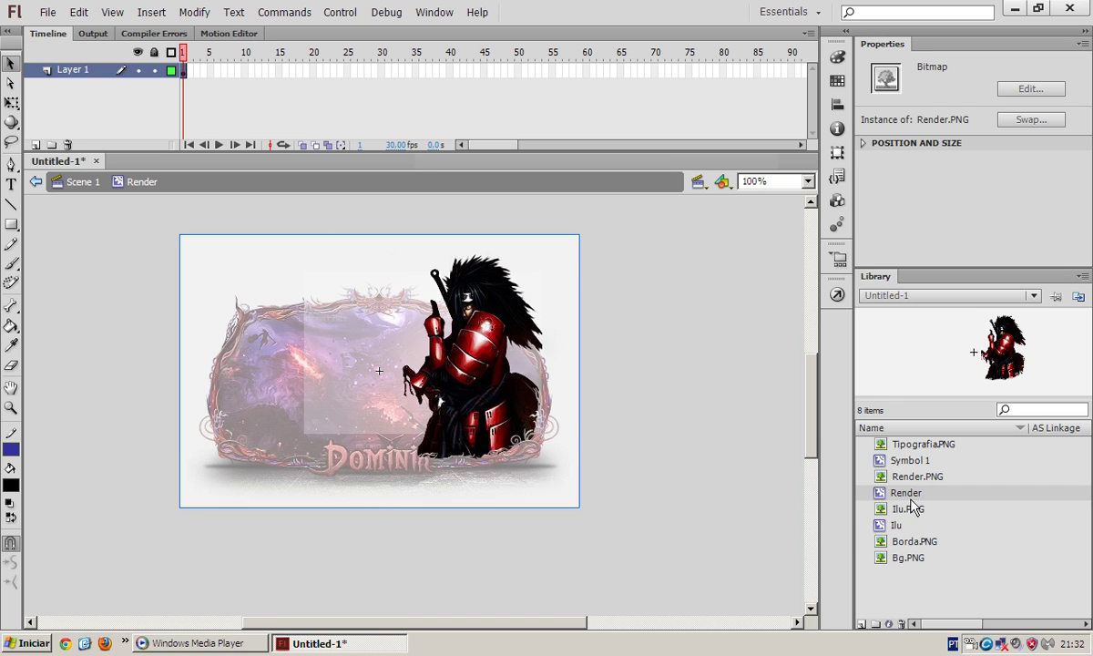
pyautogui.click(906, 478)
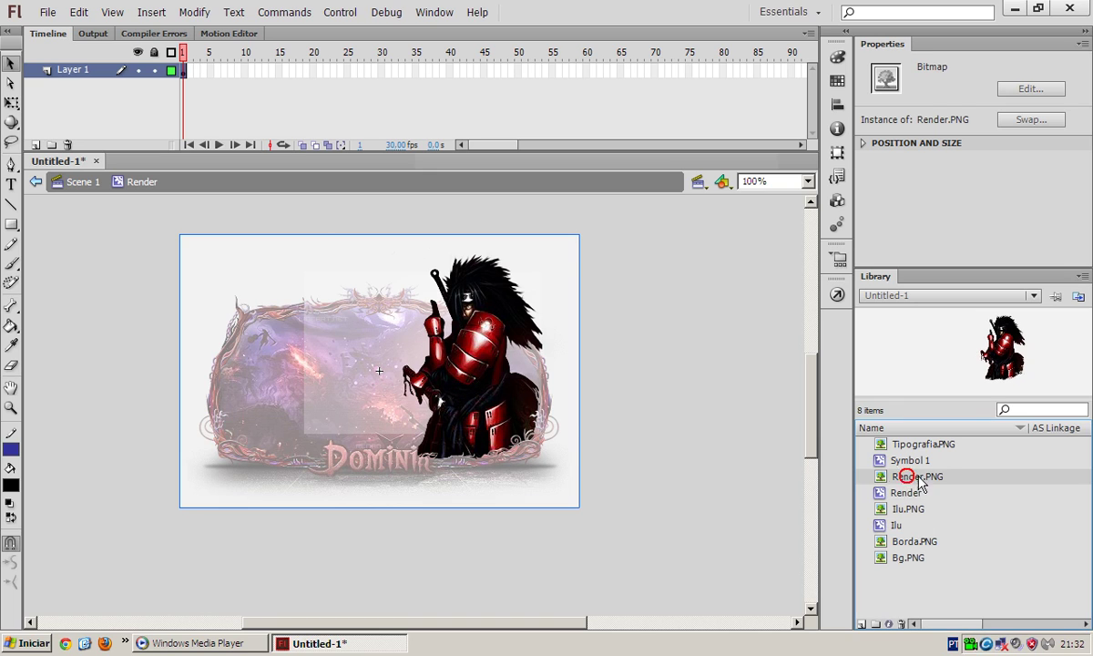
pyautogui.rightClick(922, 483)
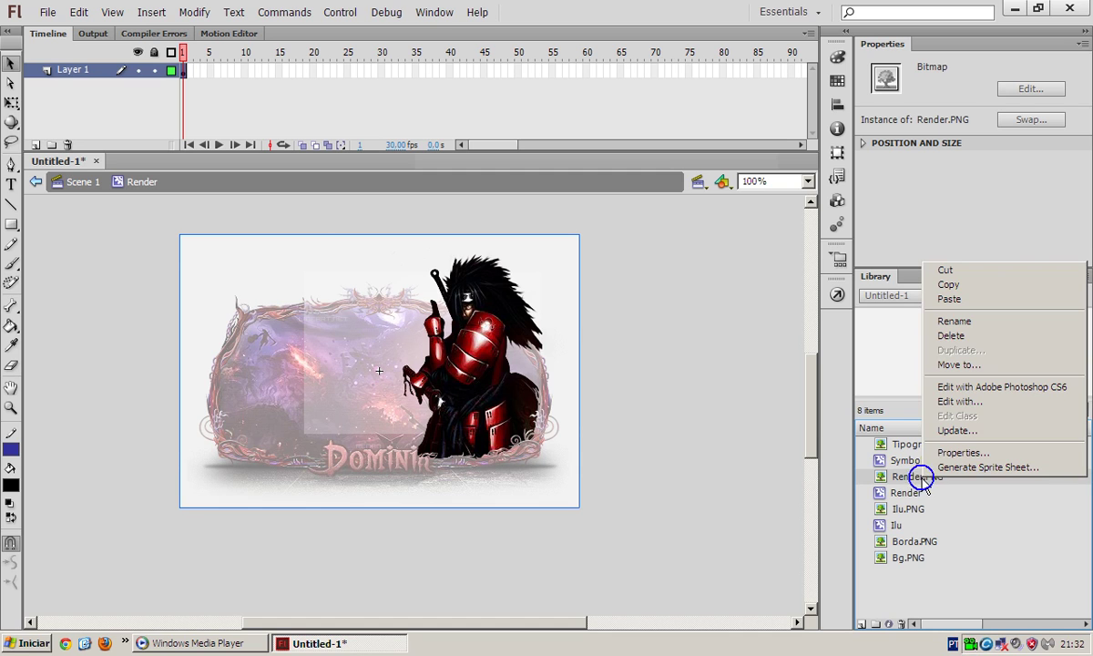
pyautogui.click(966, 455)
pyautogui.moveTo(454, 138); pyautogui.dragTo(808, 141)
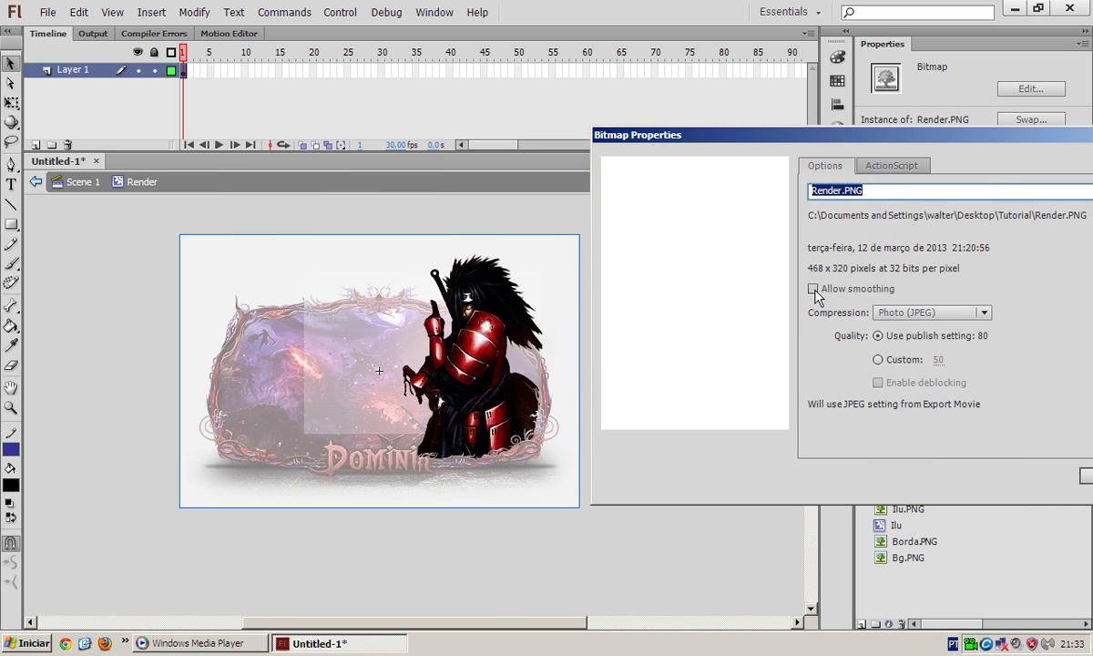
pyautogui.click(907, 313)
pyautogui.click(907, 313)
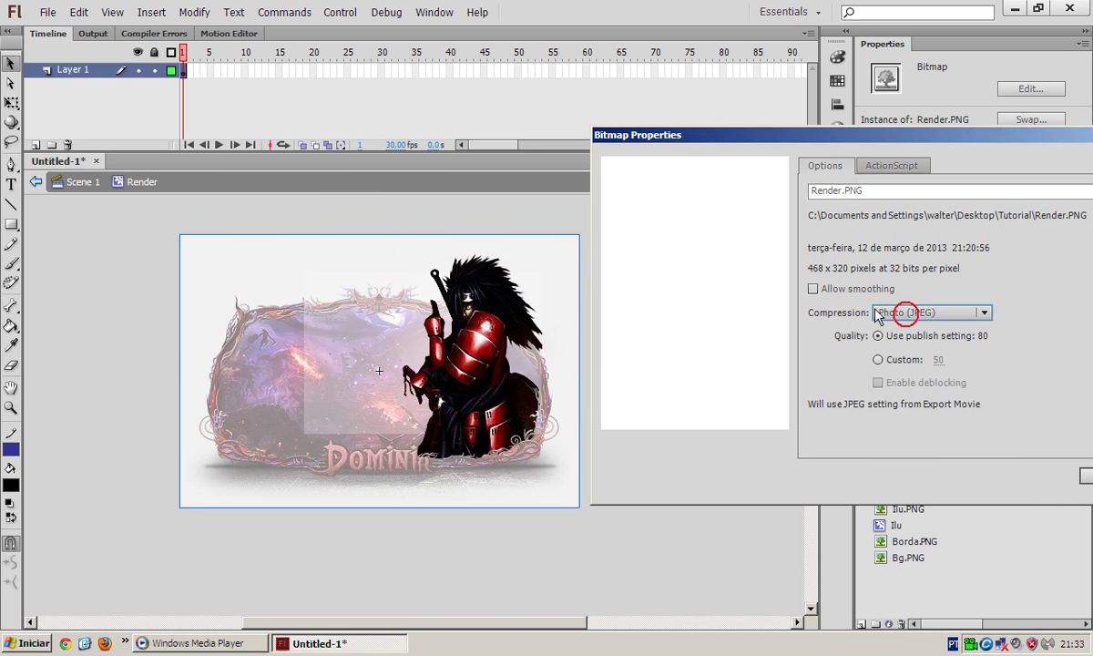
pyautogui.click(812, 289)
pyautogui.moveTo(748, 264); pyautogui.dragTo(616, 271)
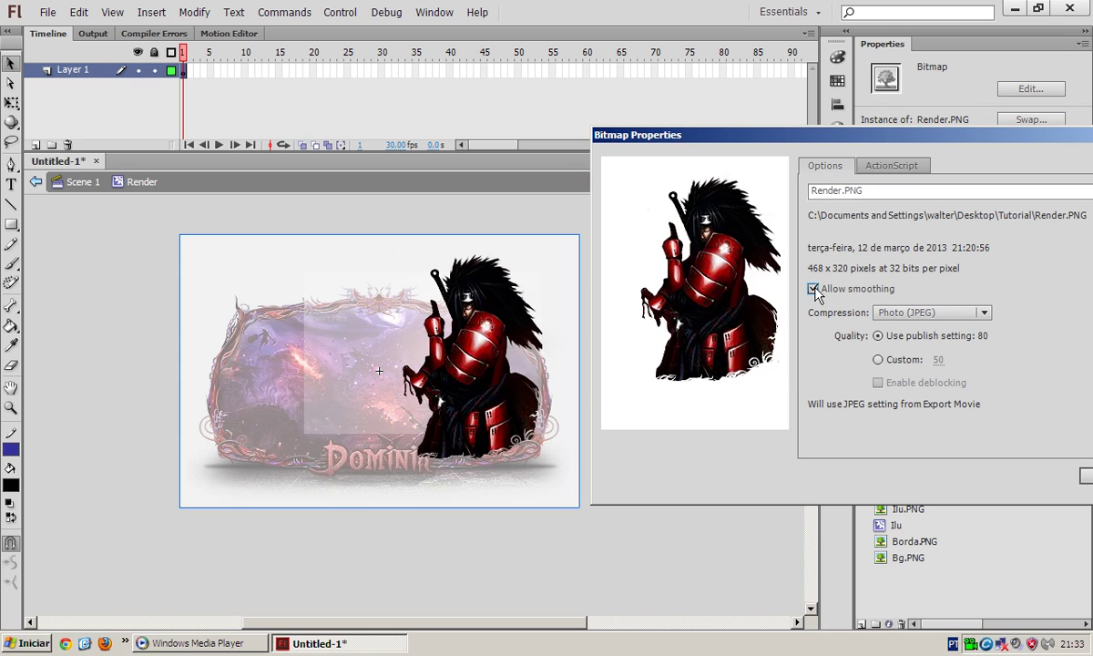
# Set the Render.PNG bitmap's compression to Lossless (PNG/GIF).
pyautogui.click(915, 313)
pyautogui.click(927, 349)
pyautogui.click(909, 313)
pyautogui.click(916, 349)
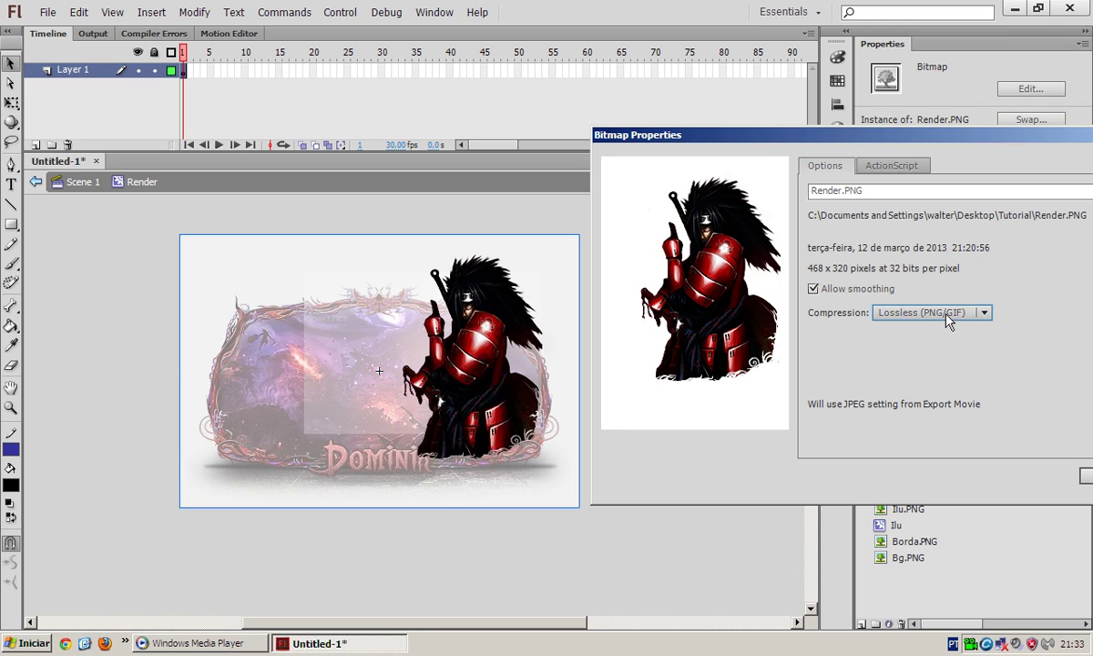
# Set the Render.PNG bitmap's compression to Photo (JPEG) with a custom quality of 100 and apply the properties.
pyautogui.click(945, 312)
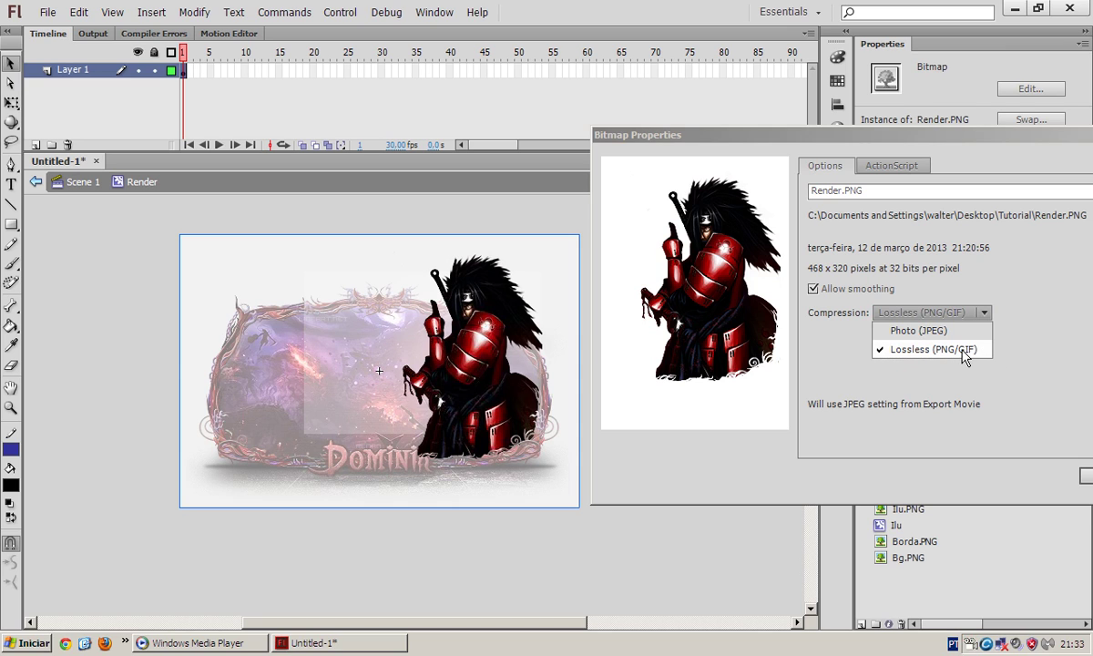
pyautogui.click(947, 332)
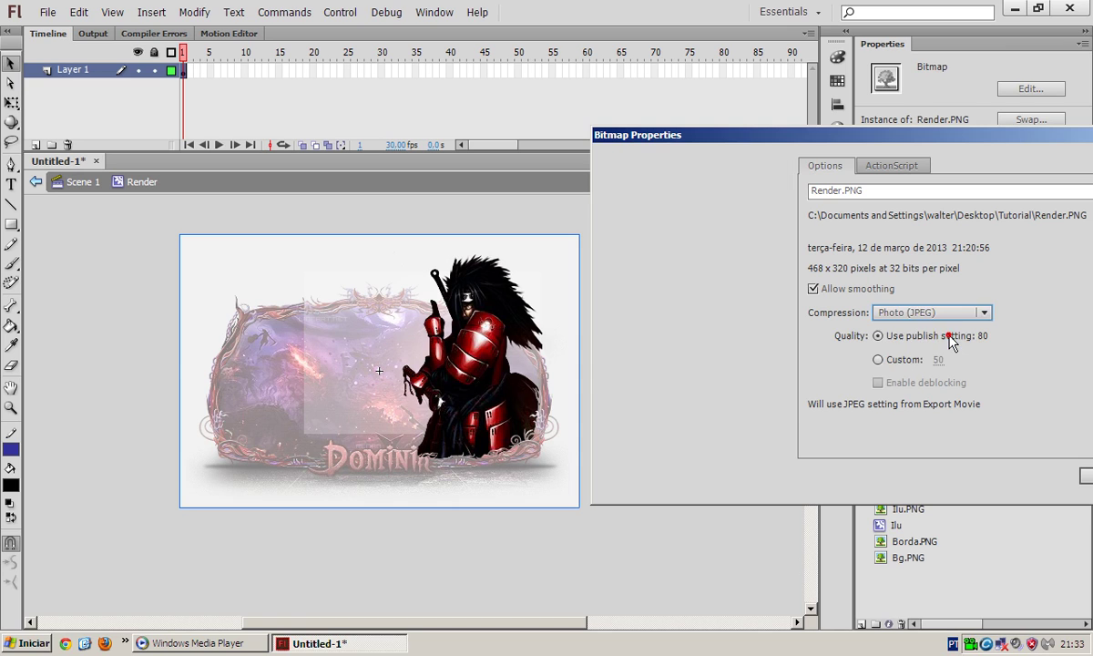
pyautogui.click(879, 361)
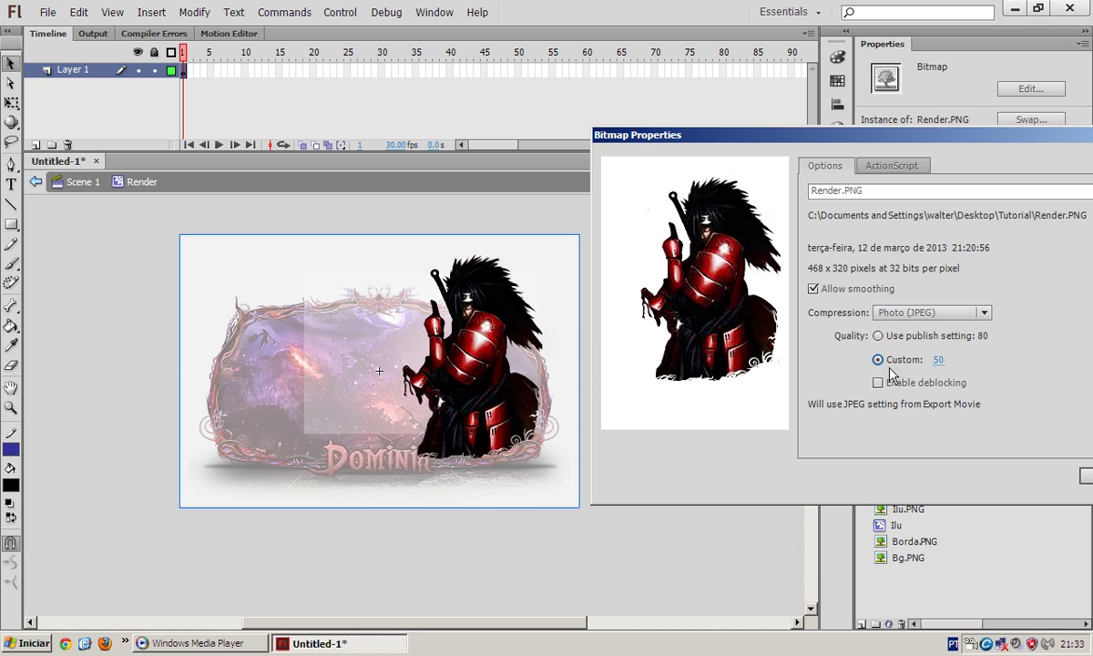
pyautogui.click(939, 360)
pyautogui.write('1')
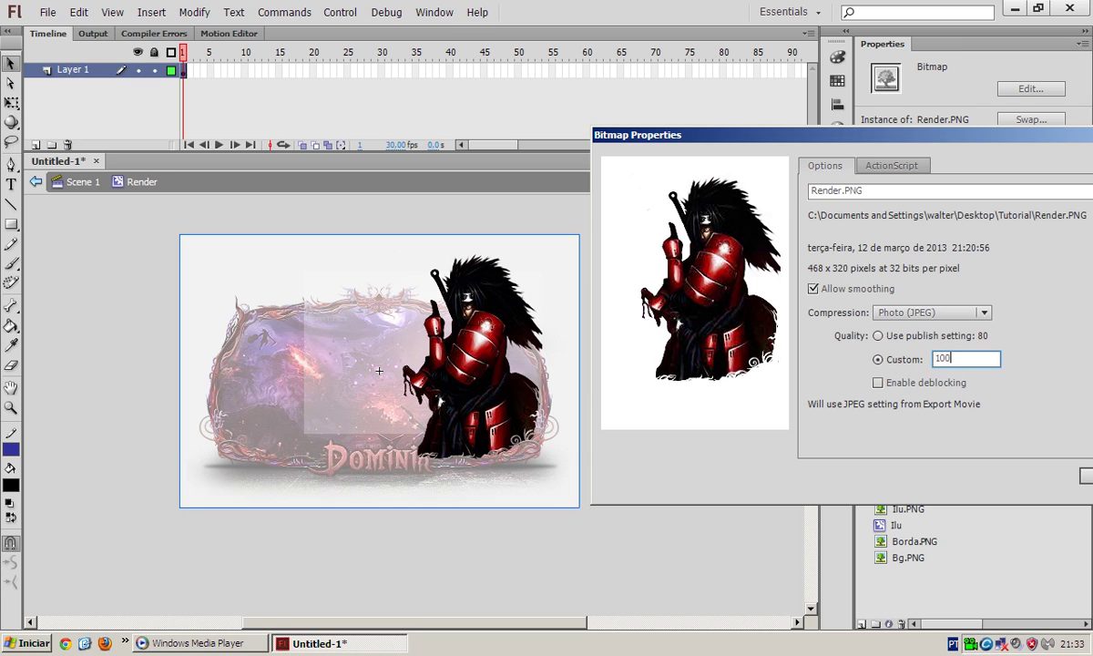
pyautogui.write('00')
pyautogui.press('Return')
# Reopen the Render.PNG bitmap properties to check the compression and quality settings, and close them.
pyautogui.rightClick(942, 483)
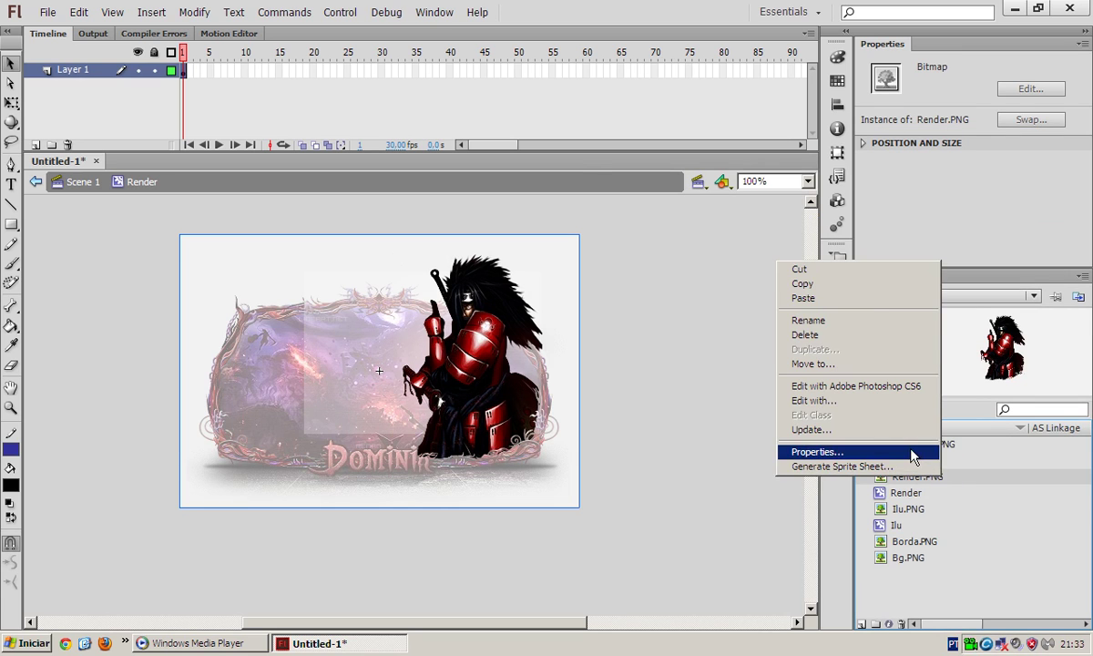
pyautogui.click(909, 451)
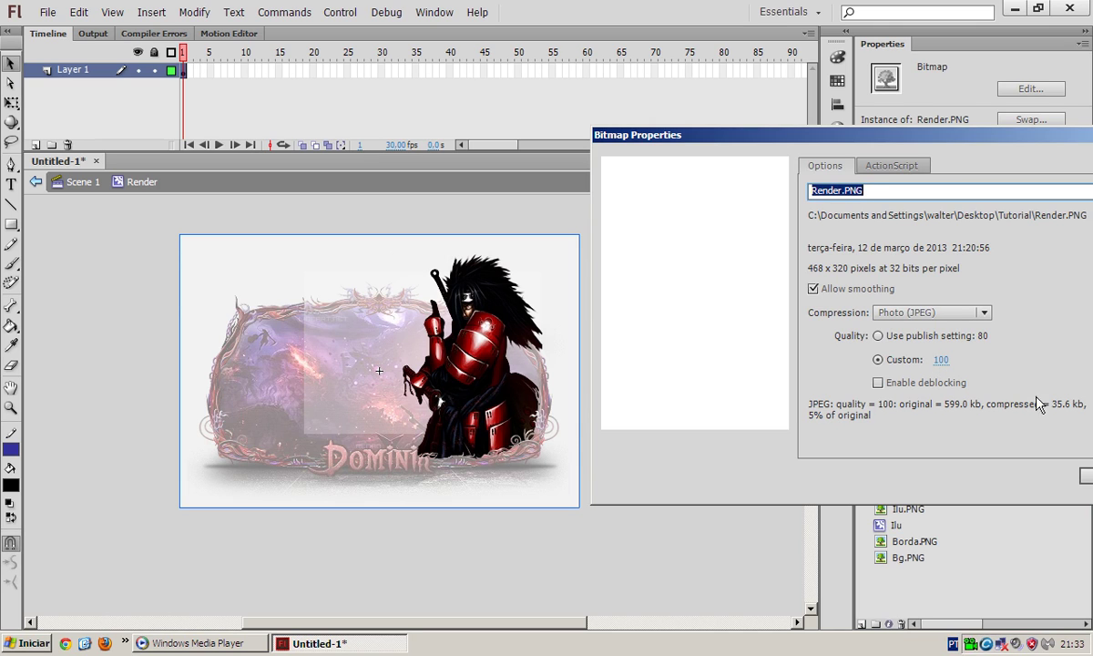
pyautogui.moveTo(957, 152); pyautogui.dragTo(810, 151)
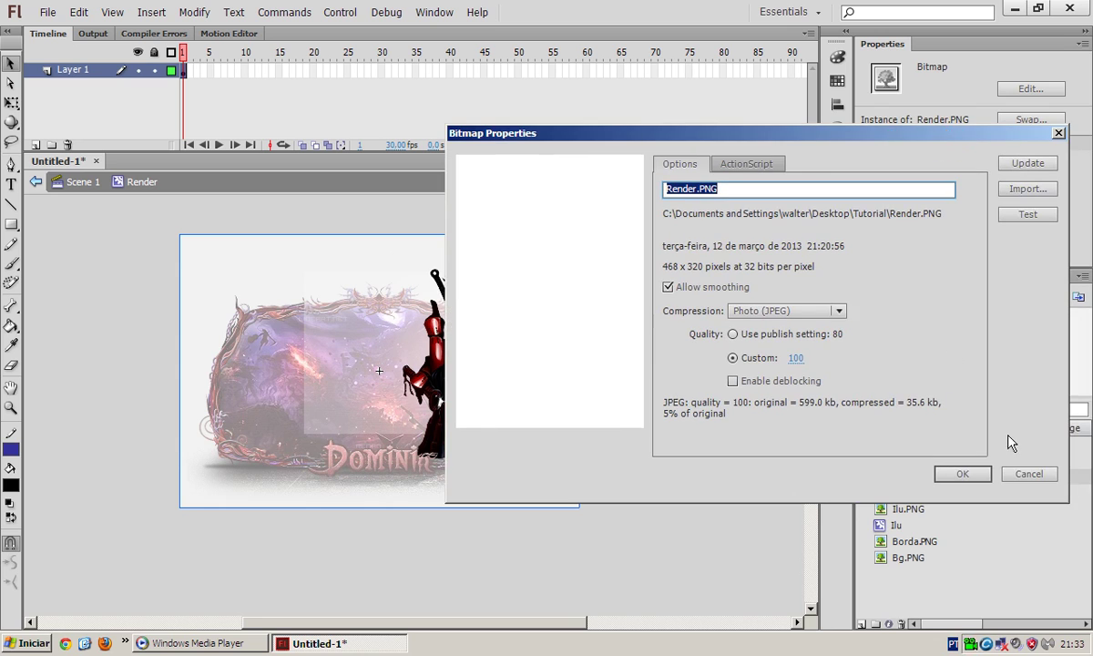
pyautogui.click(968, 477)
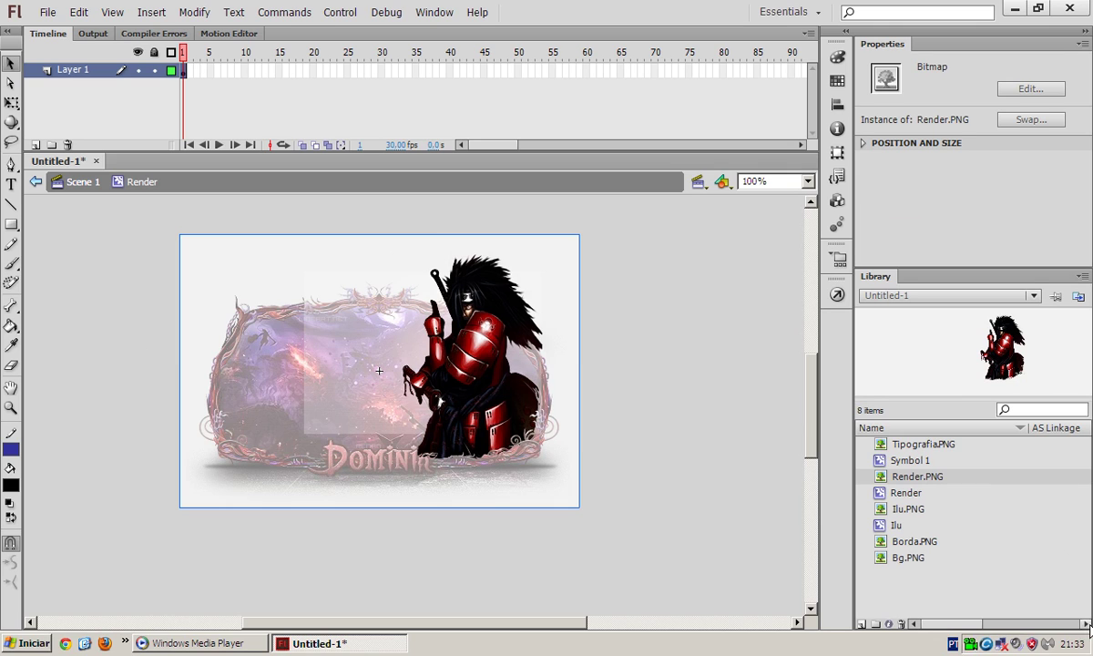
pyautogui.moveTo(893, 481); pyautogui.dragTo(186, 73)
pyautogui.click(192, 72)
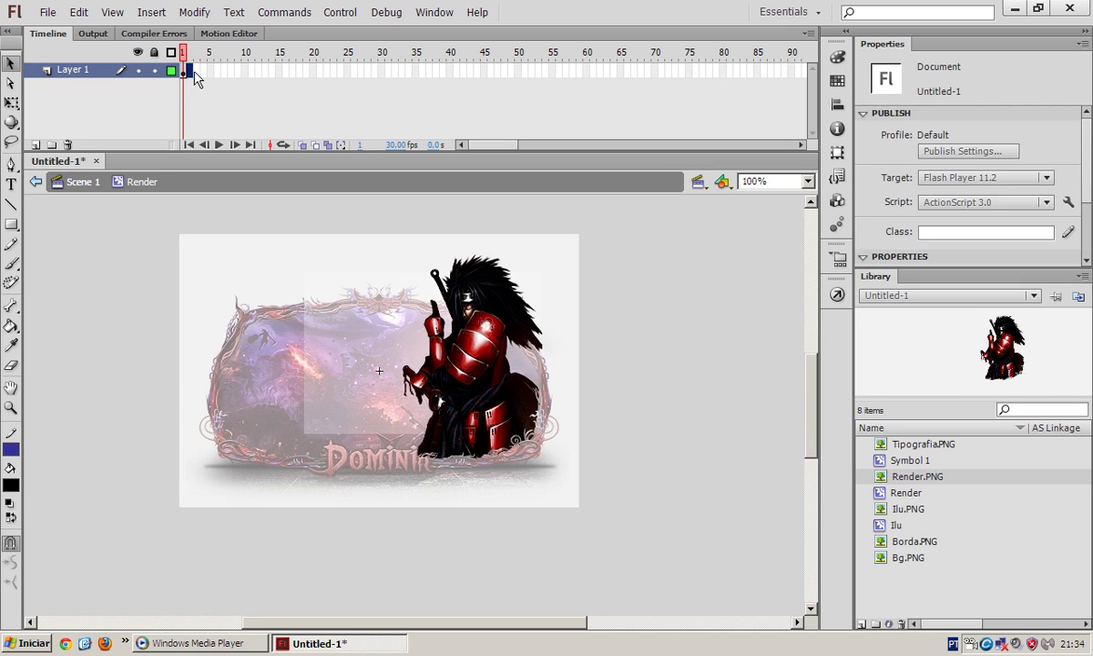
pyautogui.click(182, 70)
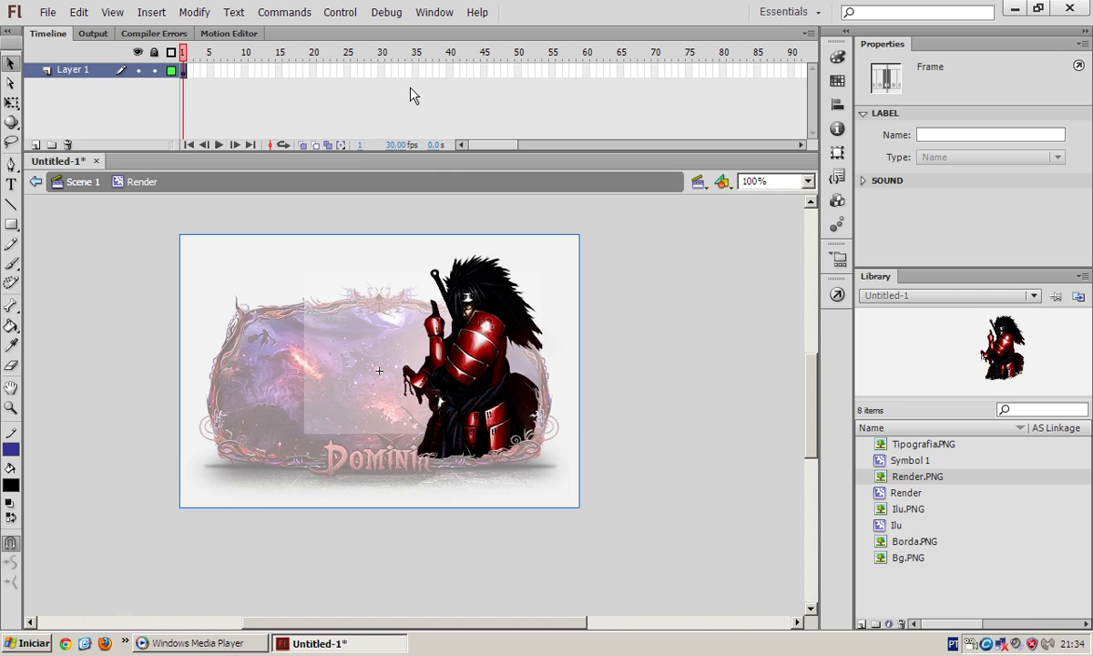
pyautogui.click(382, 71)
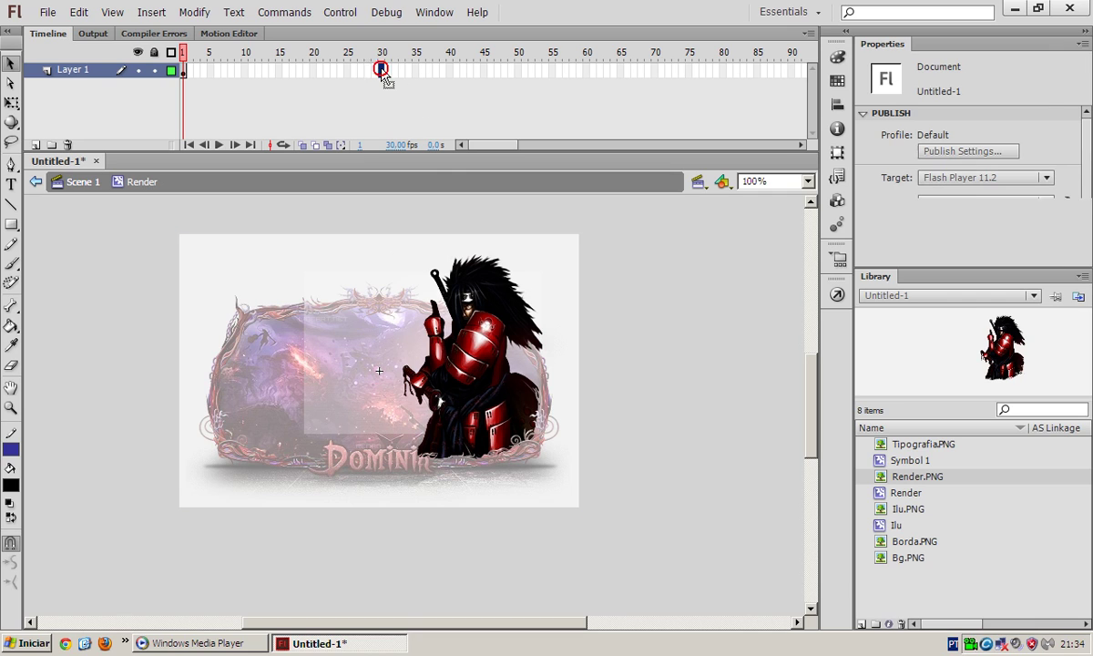
pyautogui.click(185, 70)
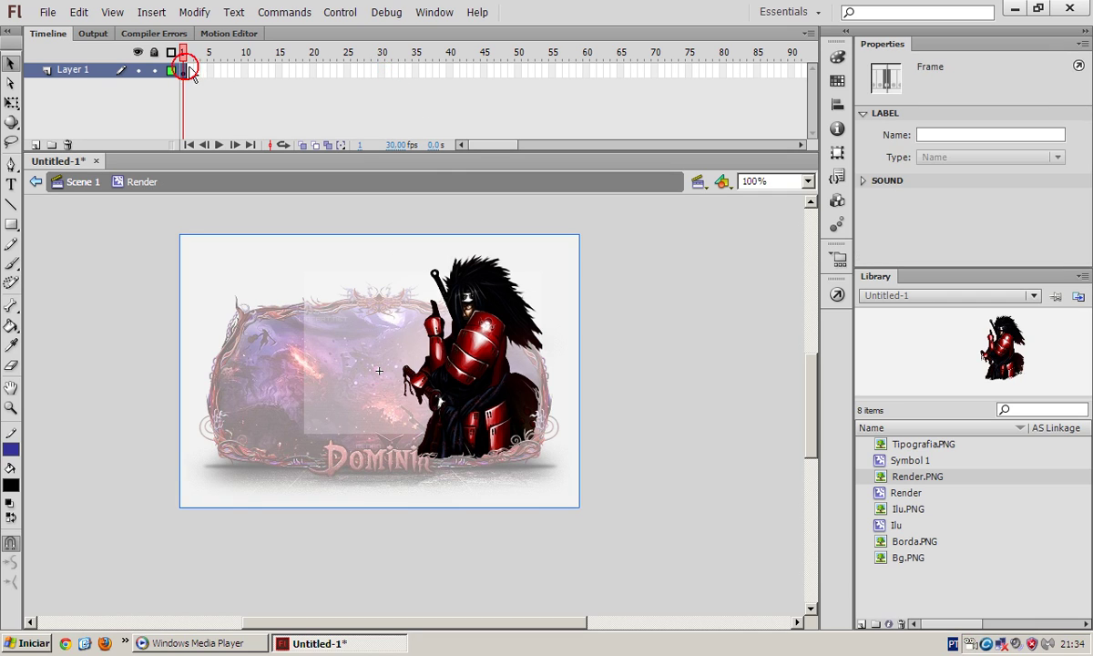
pyautogui.click(381, 72)
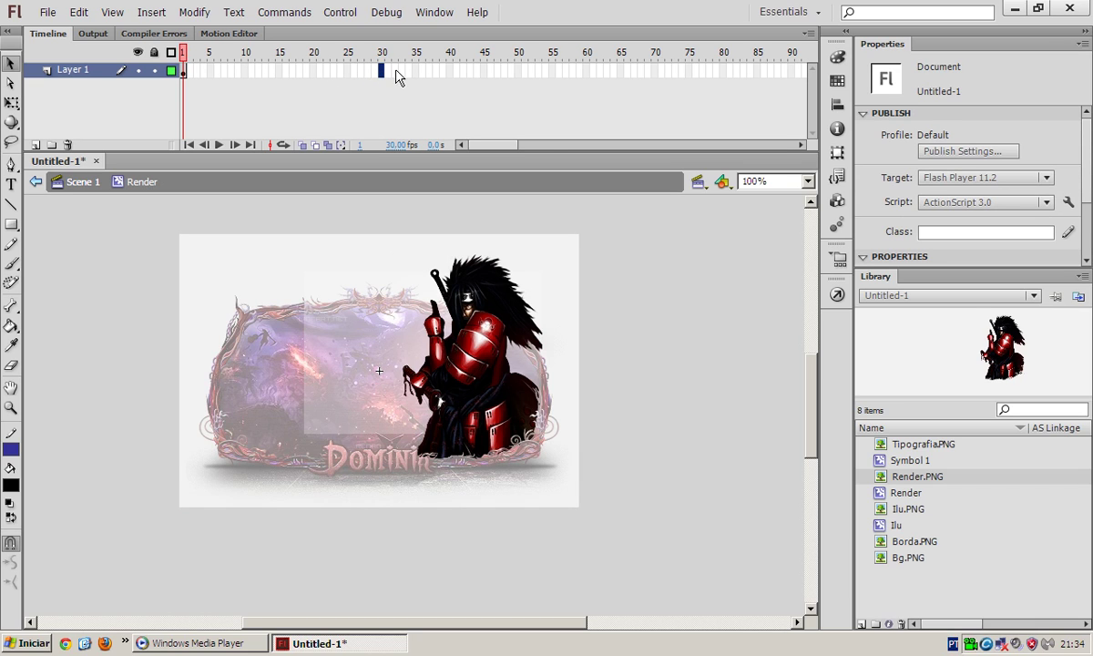
pyautogui.moveTo(499, 151); pyautogui.dragTo(792, 147)
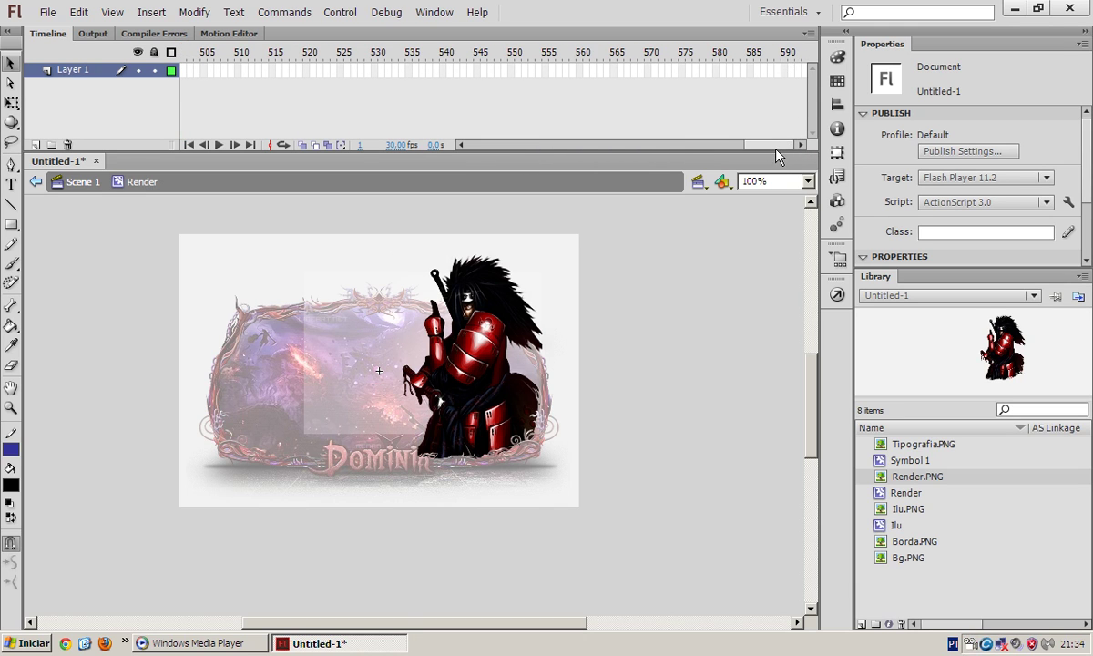
pyautogui.moveTo(777, 147); pyautogui.dragTo(446, 144)
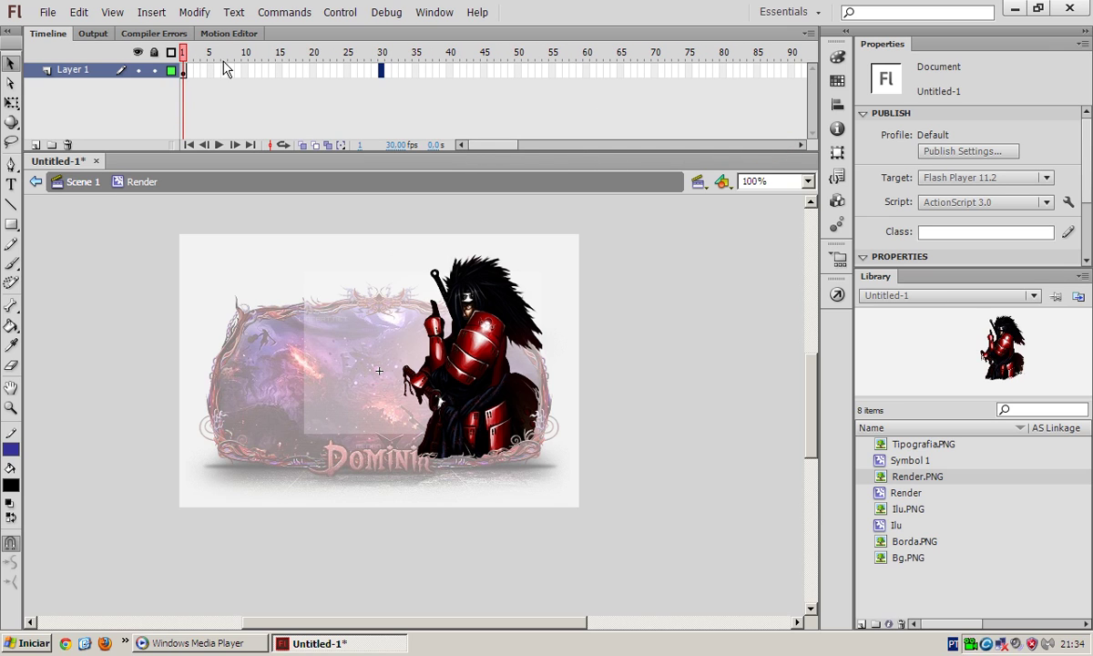
pyautogui.click(183, 71)
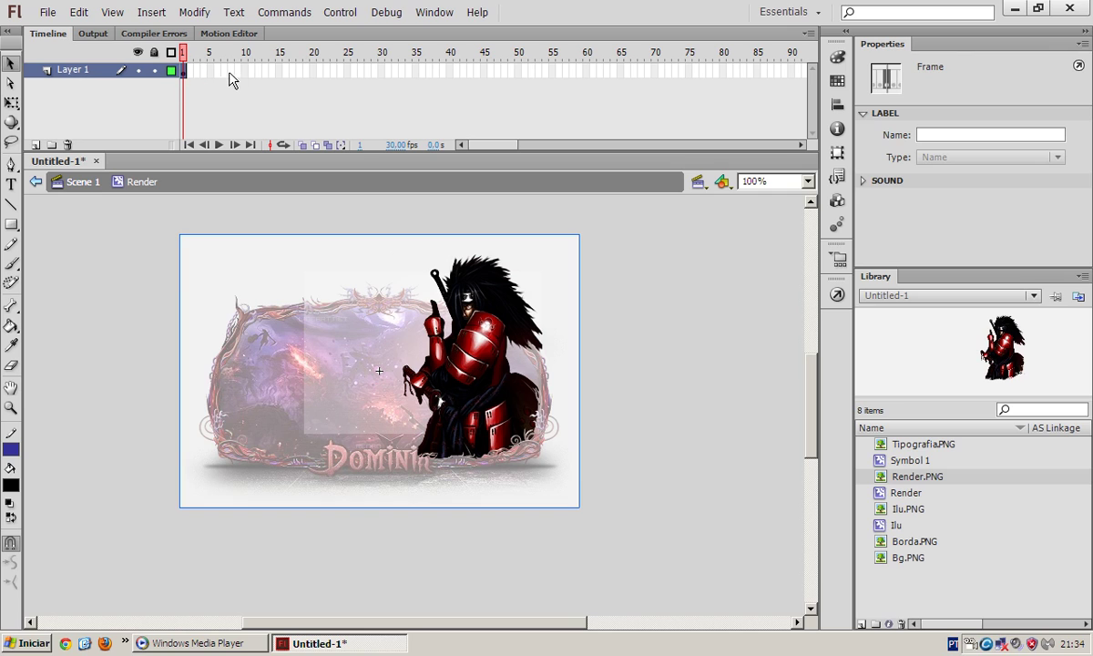
pyautogui.click(201, 94)
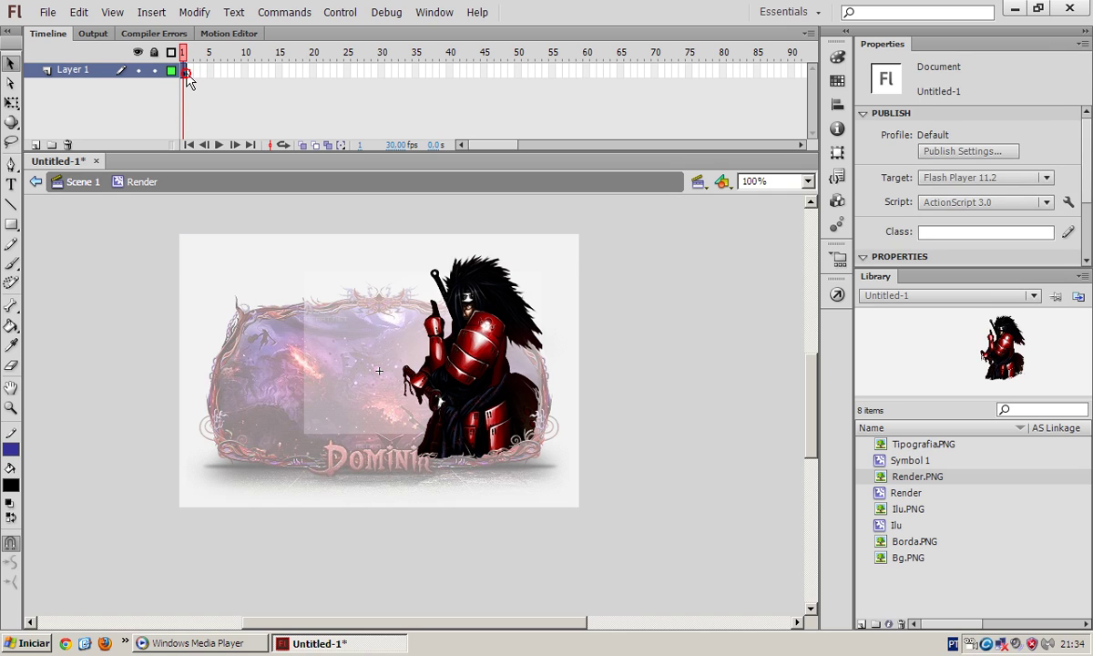
pyautogui.click(185, 72)
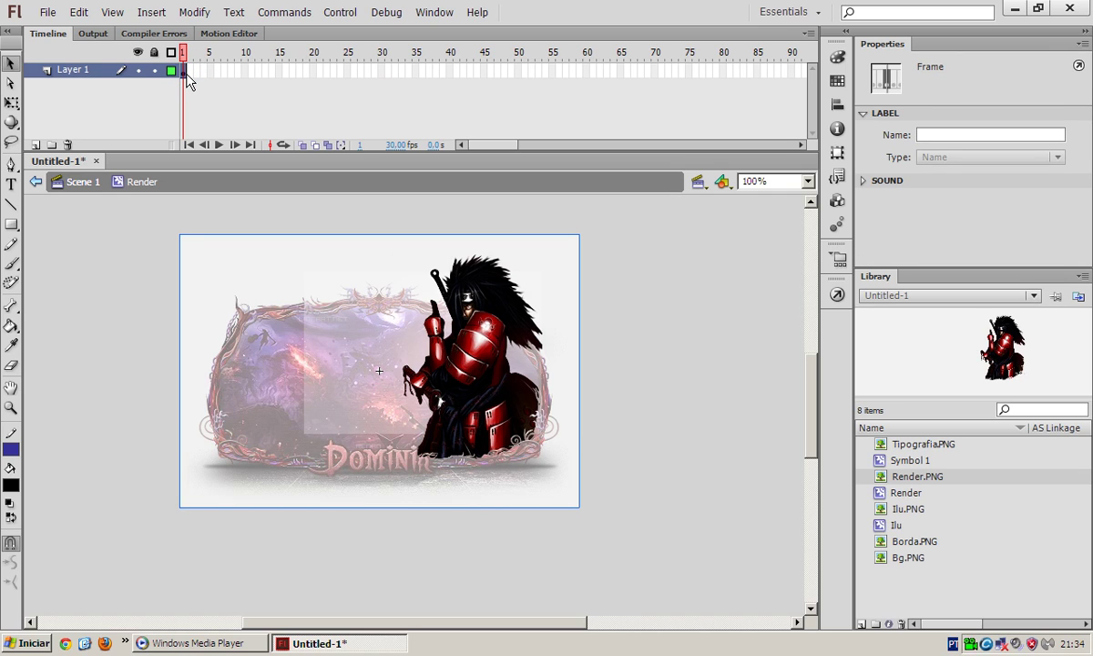
# Try a keyframe at frame 4 of the Render clip's Layer 1 with the image shifted right, and scrub between the frames.
pyautogui.rightClick(203, 70)
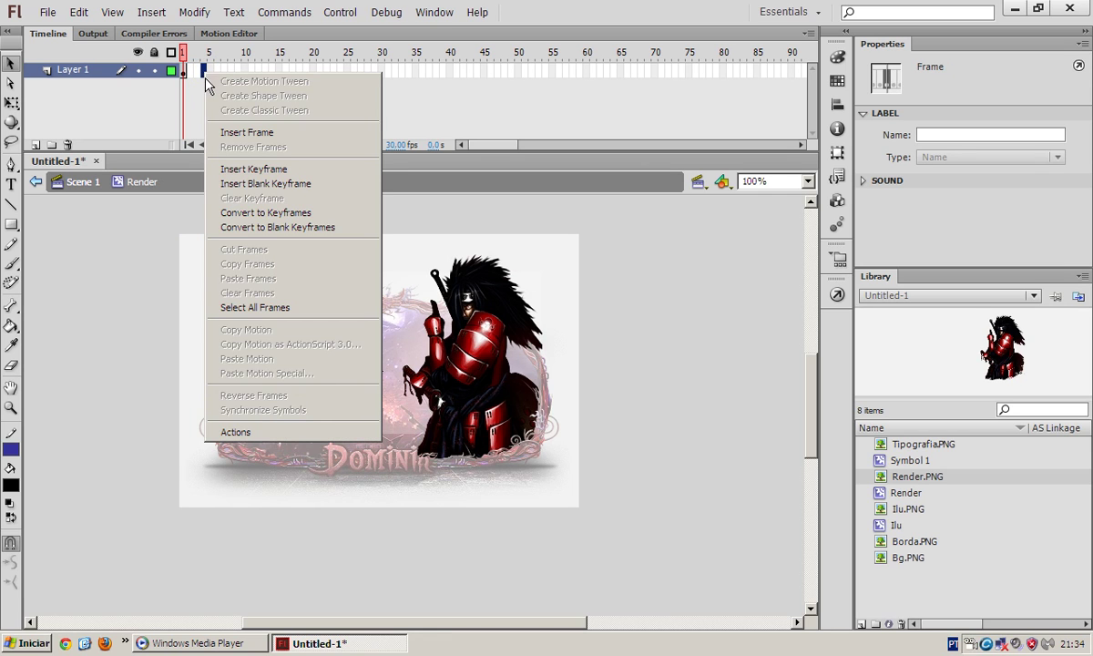
pyautogui.click(259, 168)
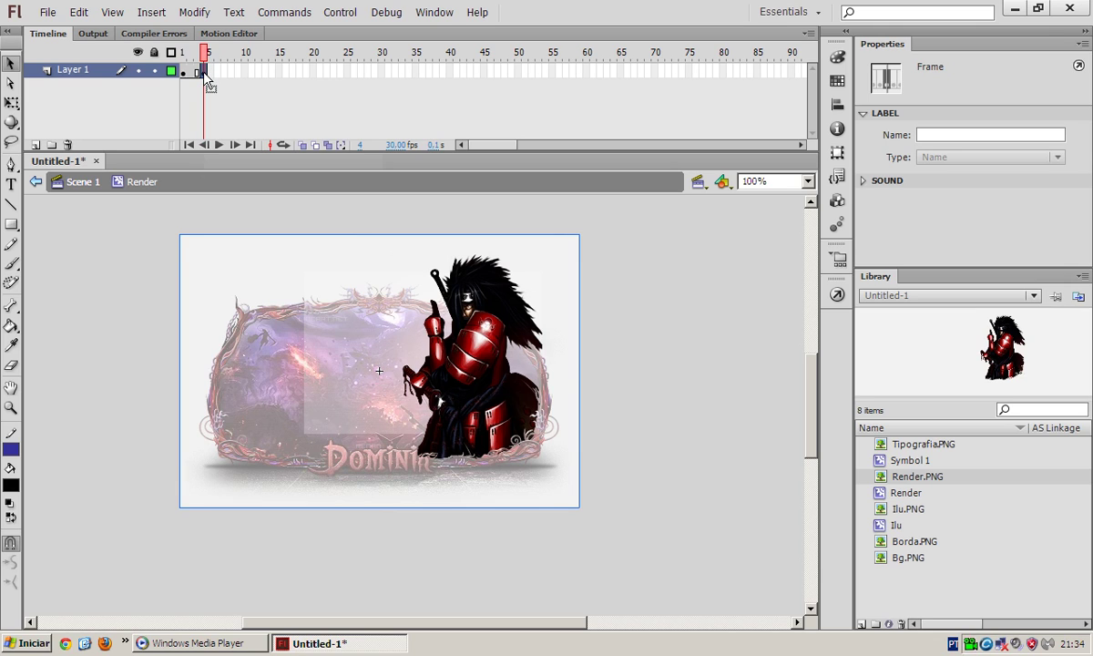
pyautogui.hotkey('shift', 'Right')
pyautogui.hotkey('shift', 'Right')
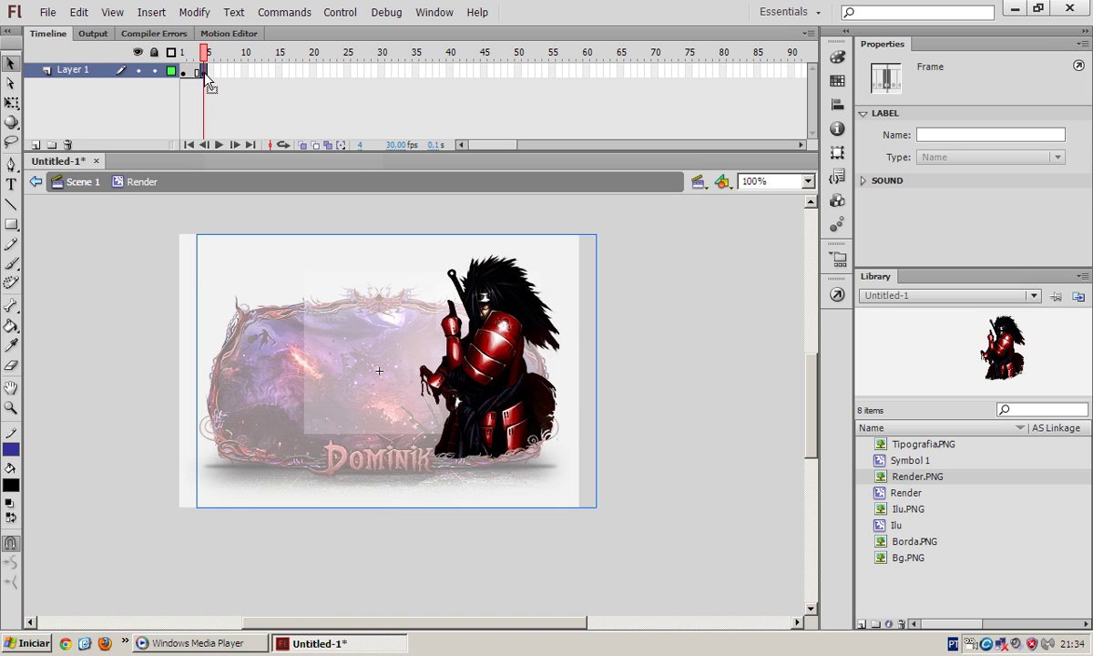
pyautogui.click(183, 53)
pyautogui.moveTo(183, 53); pyautogui.dragTo(206, 54)
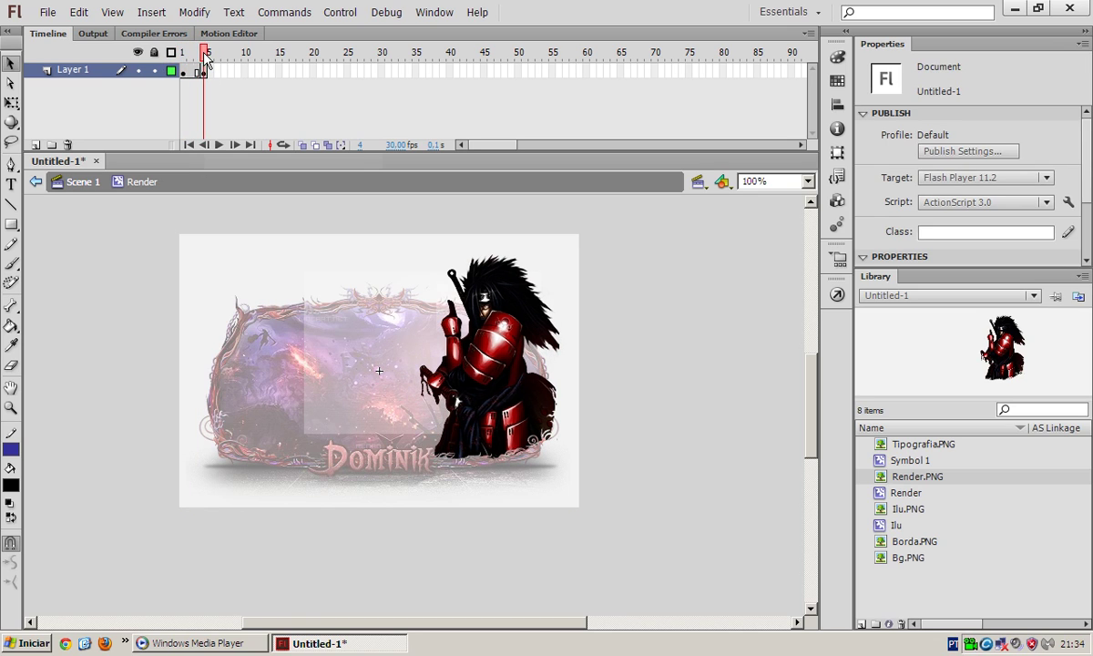
pyautogui.click(207, 70)
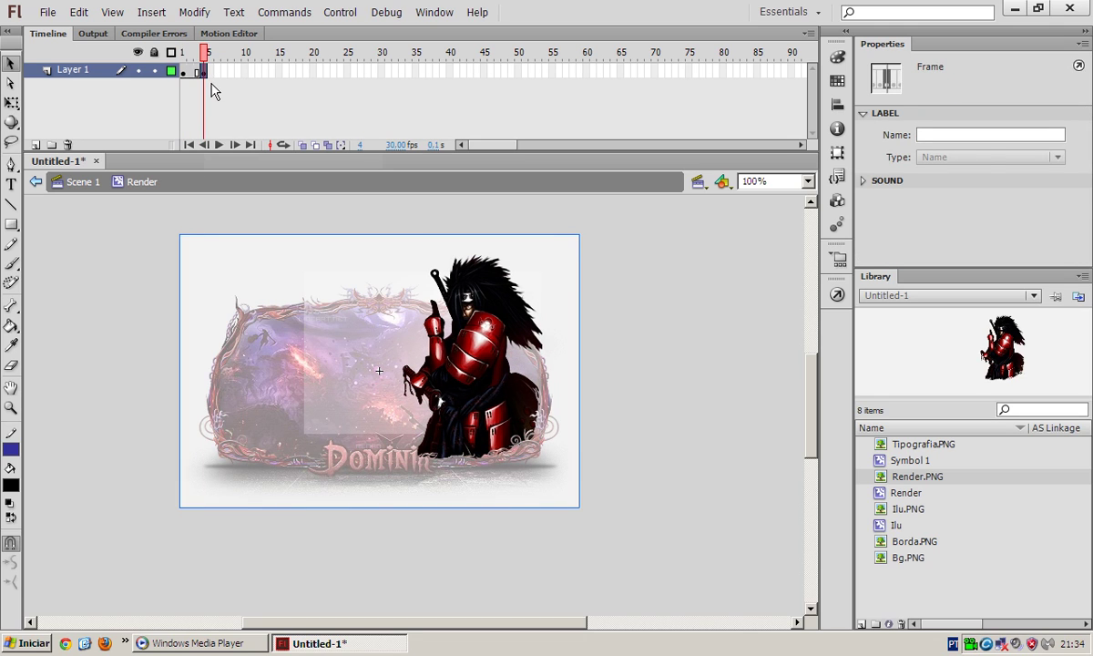
pyautogui.click(209, 91)
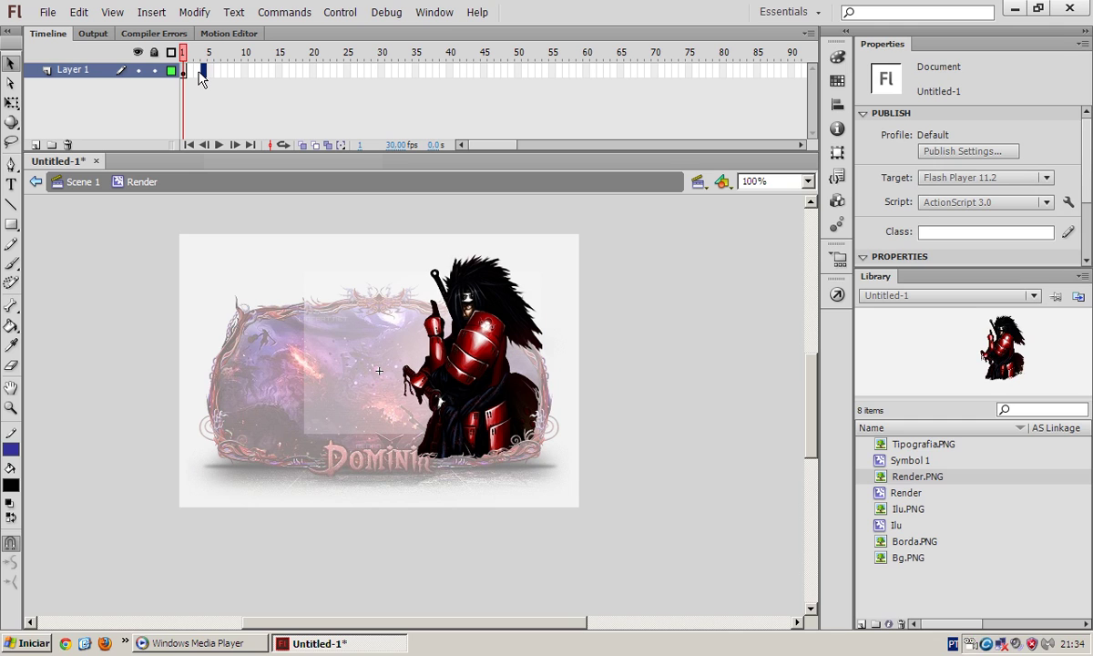
# Insert a blank keyframe at frame 4 of the Render clip's Layer 1 and compare it with frames 1 and 3.
pyautogui.rightClick(204, 71)
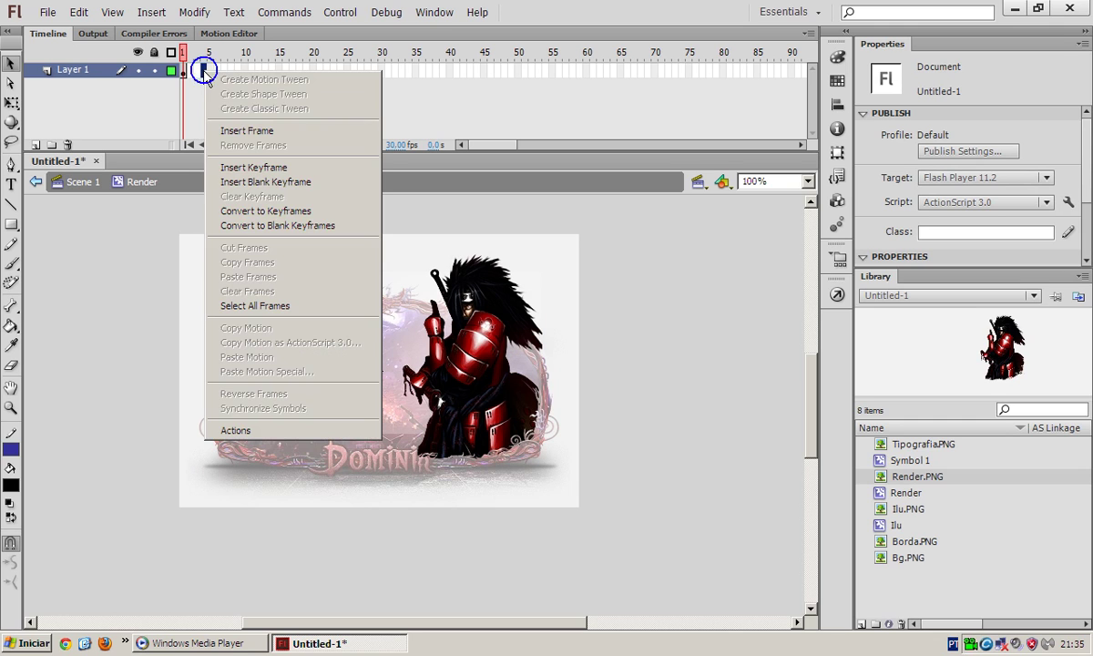
pyautogui.click(261, 186)
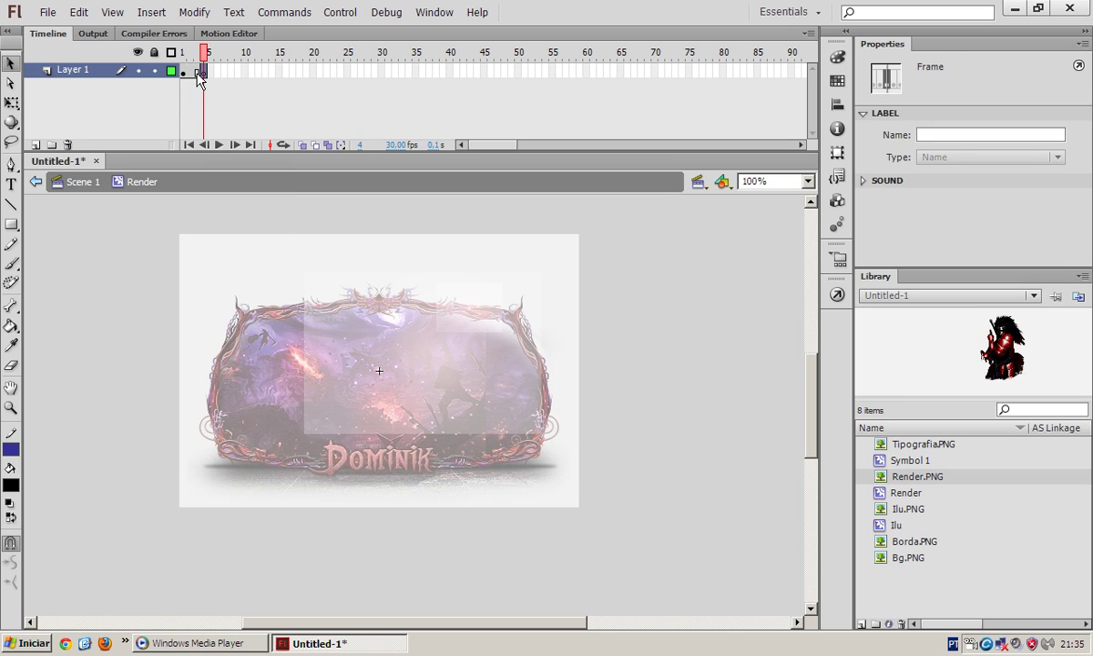
pyautogui.click(202, 73)
pyautogui.click(184, 72)
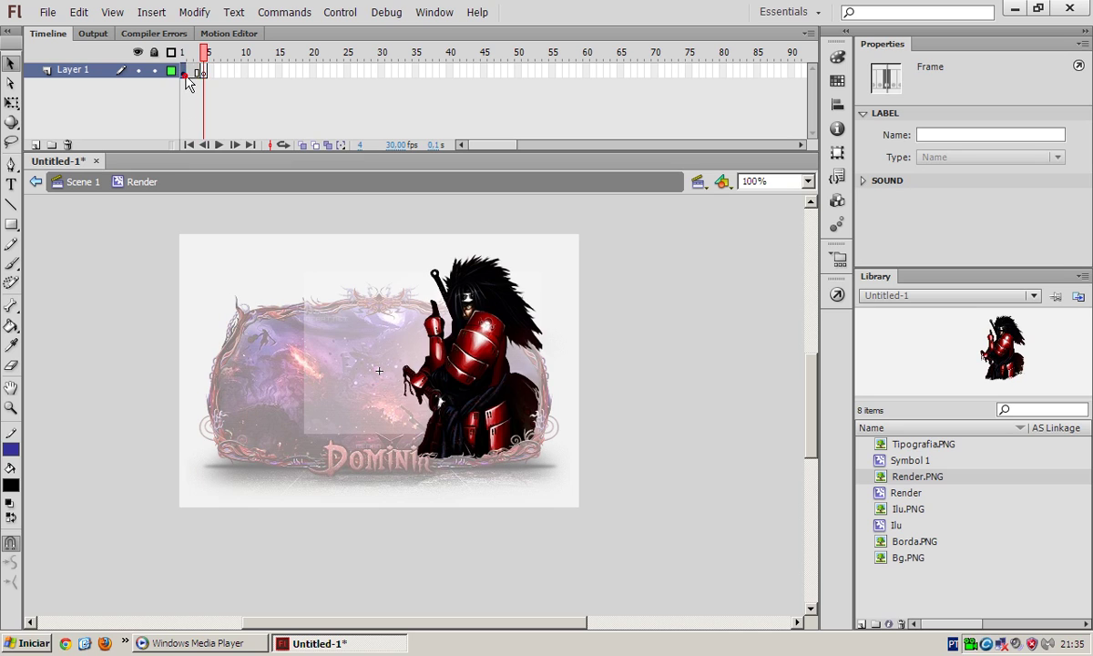
pyautogui.click(196, 72)
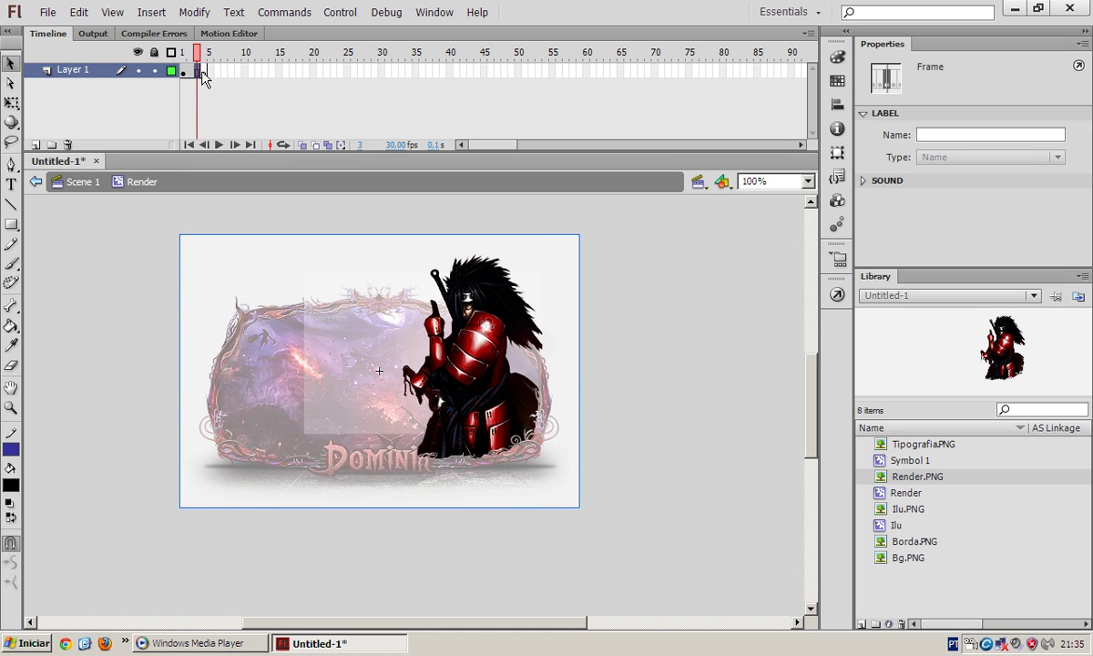
# Replace the blank keyframe at frame 4 of the Render clip's Layer 1 with an ordinary frame and check it against frame 1.
pyautogui.click(202, 72)
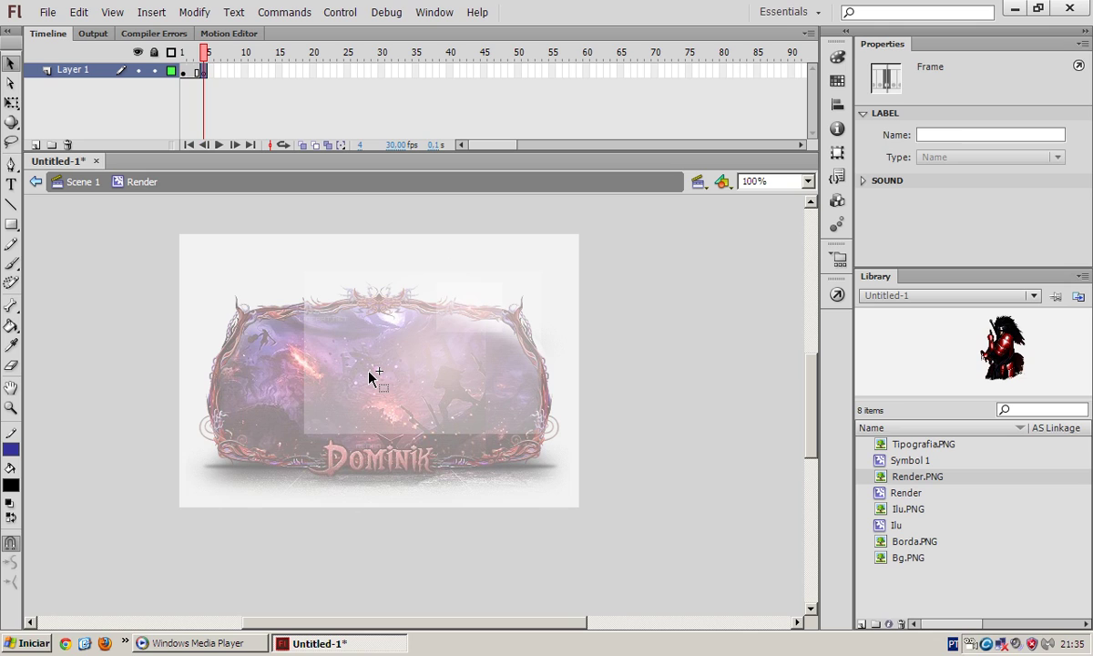
pyautogui.click(202, 73)
pyautogui.press('Return')
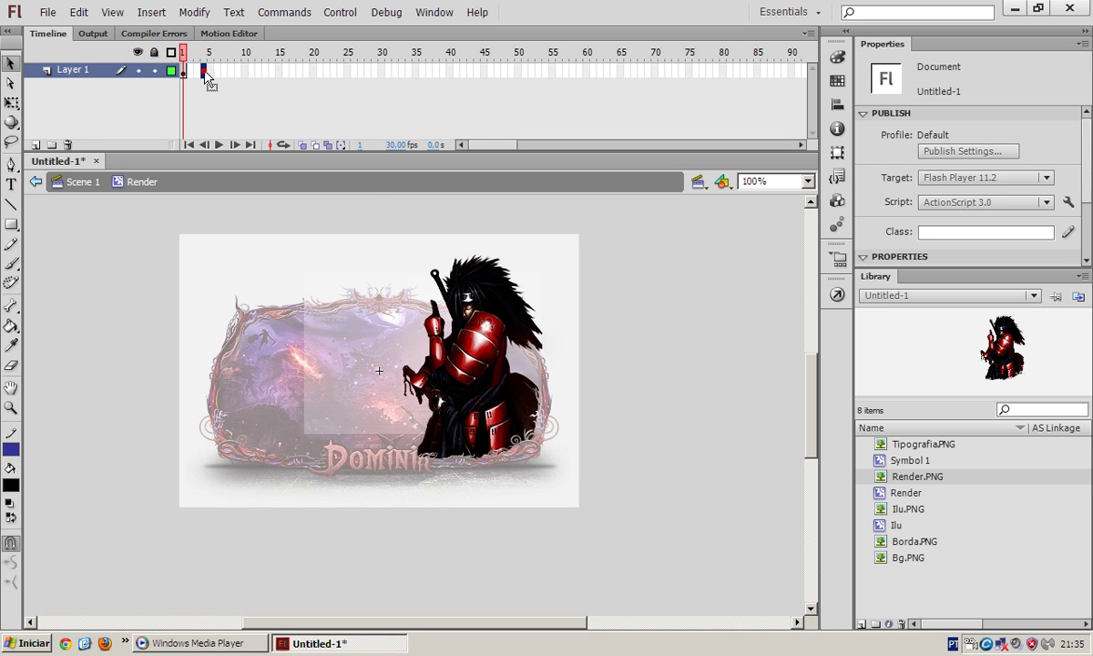
pyautogui.rightClick(204, 72)
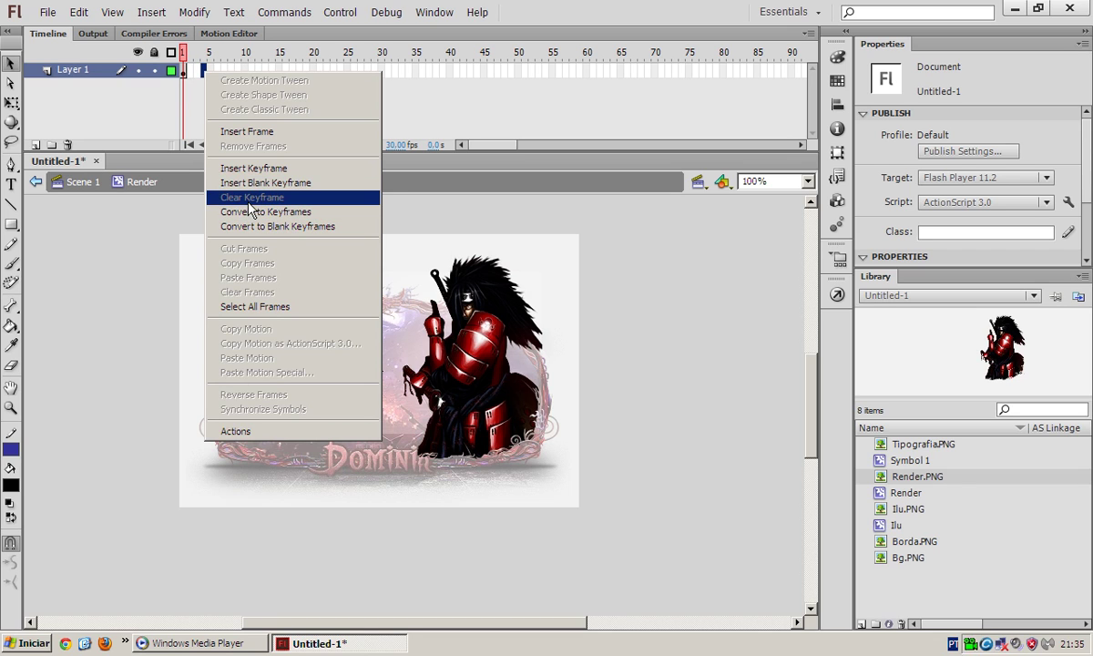
pyautogui.click(257, 135)
pyautogui.click(182, 71)
pyautogui.click(202, 71)
# Extend the image on the Render clip's Layer 1 with ordinary frames up to frame 25 and scrub through them.
pyautogui.moveTo(202, 71); pyautogui.dragTo(349, 77)
pyautogui.hotkey('ctrl', 'z')
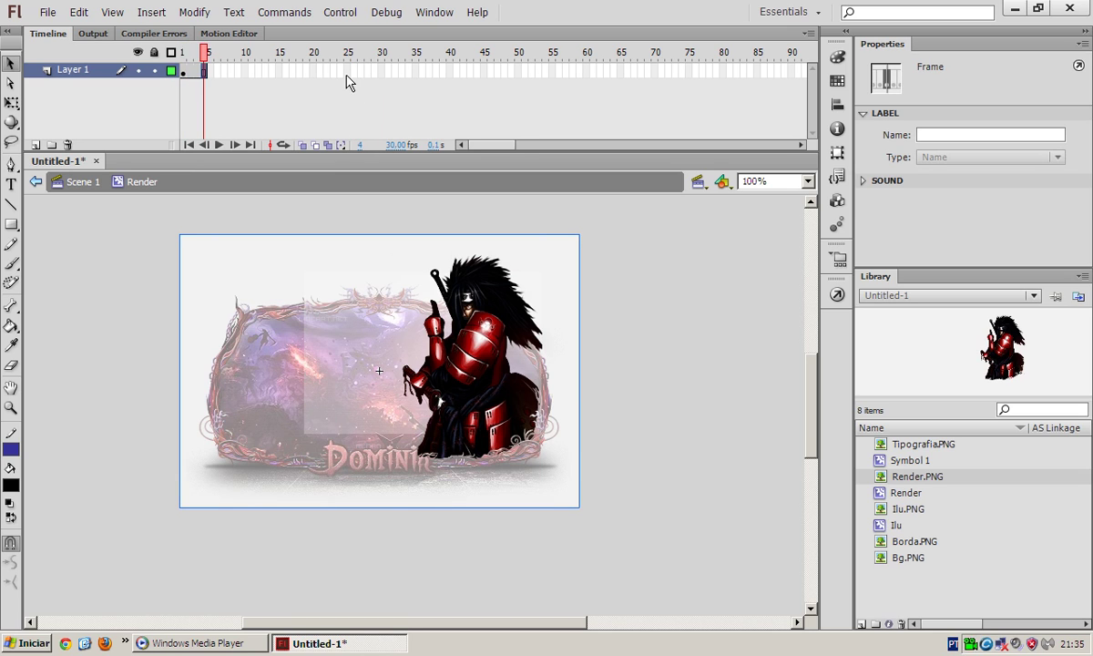
pyautogui.click(347, 71)
pyautogui.press('F5')
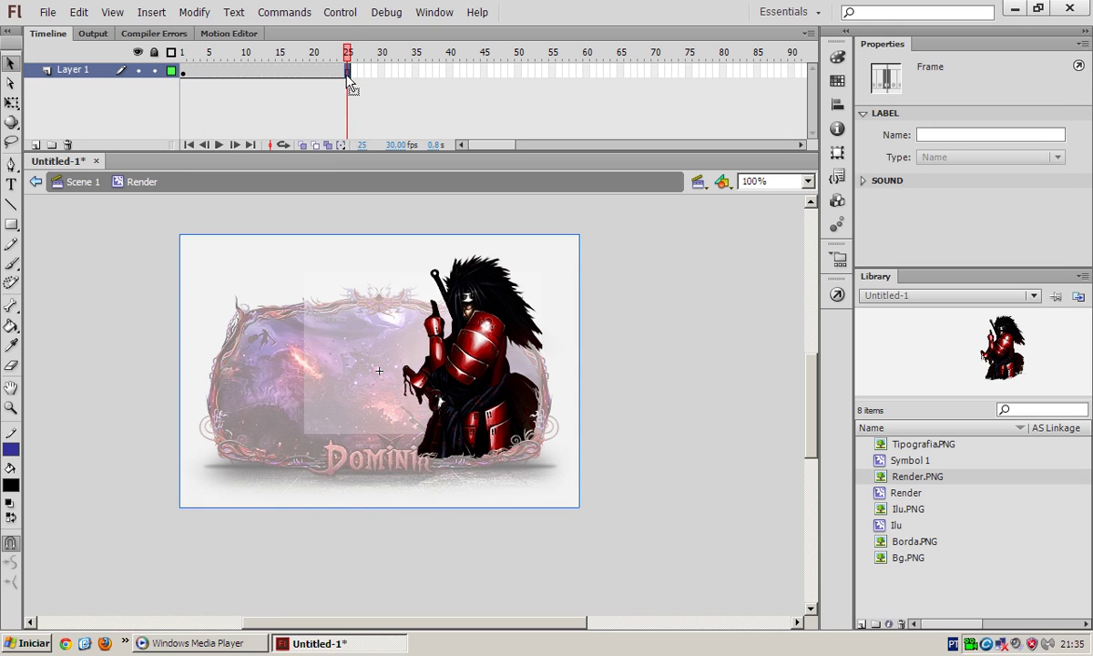
pyautogui.click(183, 72)
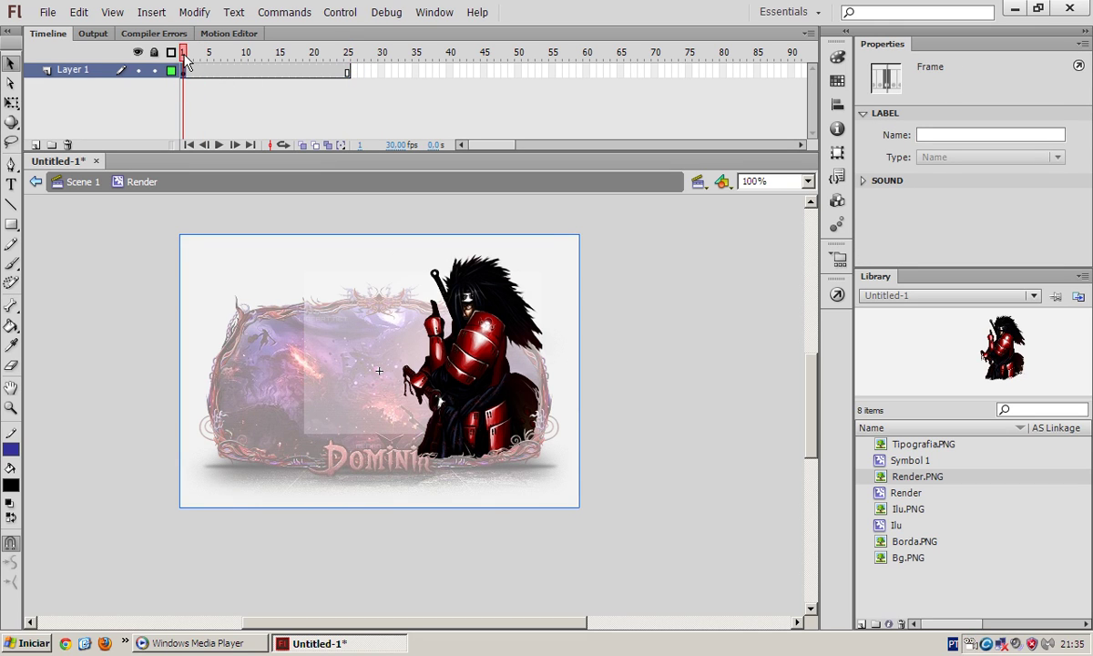
pyautogui.moveTo(178, 51); pyautogui.dragTo(347, 62)
# Try nudging the character image to the right at frame 25 without a new keyframe, and compare it with frame 1.
pyautogui.click(501, 346)
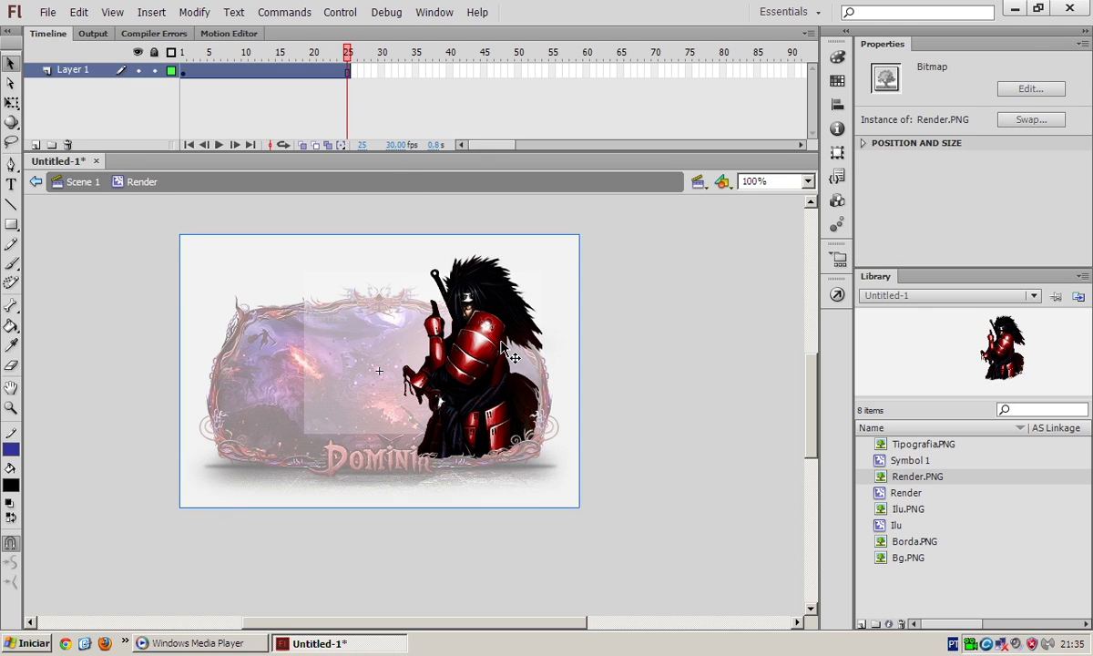
pyautogui.hotkey('shift', 'Right')
pyautogui.click(183, 70)
pyautogui.moveTo(183, 51)
pyautogui.mouseDown()
pyautogui.moveTo(353, 64)
pyautogui.moveTo(165, 54)
pyautogui.mouseUp()
pyautogui.click(183, 70)
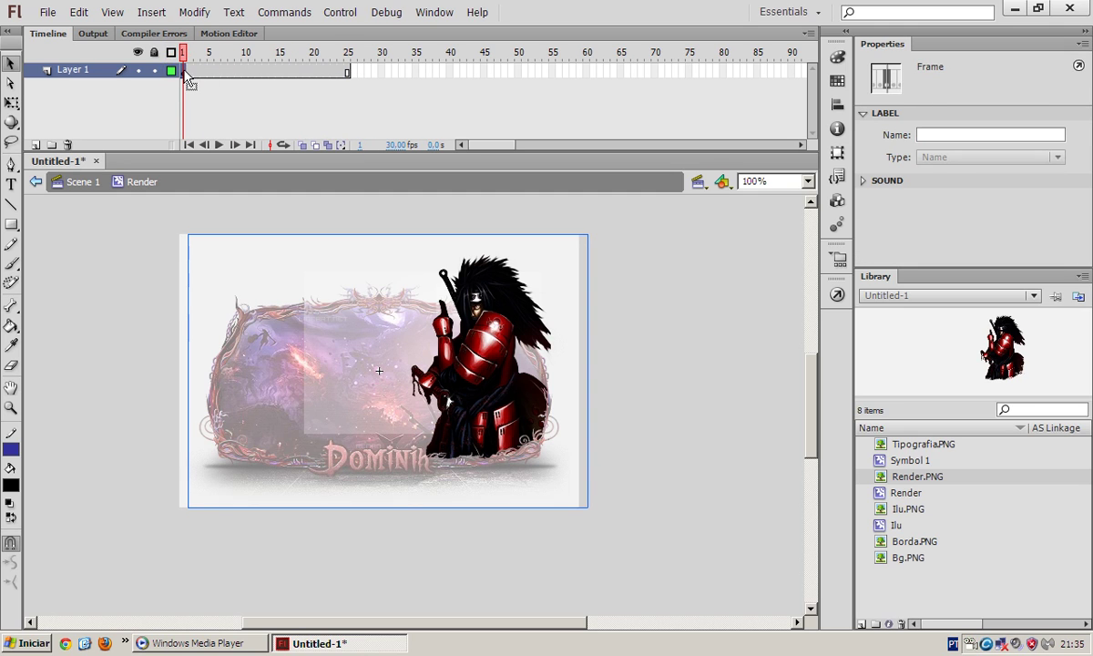
pyautogui.click(188, 99)
pyautogui.click(181, 70)
pyautogui.doubleClick(182, 70)
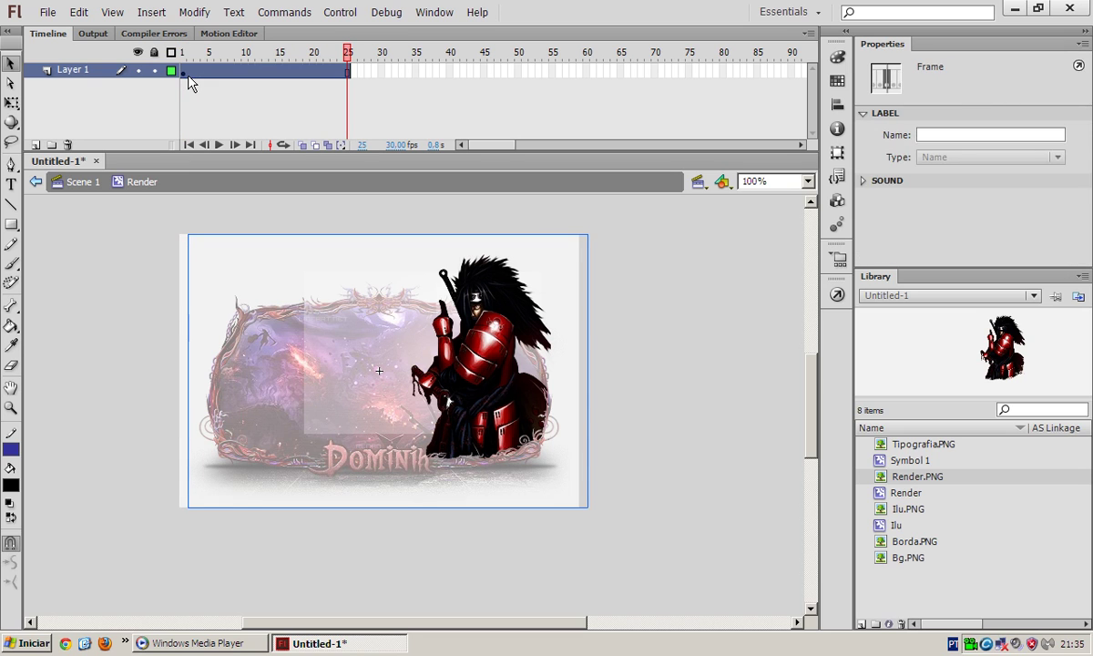
# Insert a keyframe at frame 25 of the Render clip's Layer 1.
pyautogui.rightClick(347, 71)
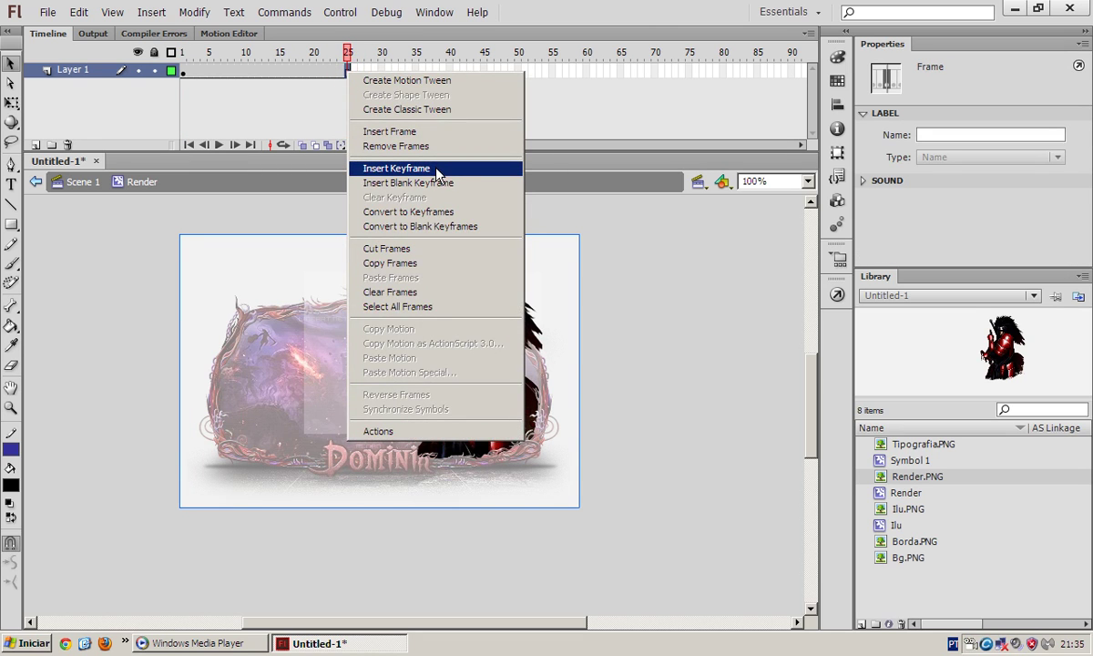
# Insert a keyframe at frame 25 of Layer 1 inside the Render symbol and compare it with frame 1.
pyautogui.click(377, 167)
pyautogui.click(346, 71)
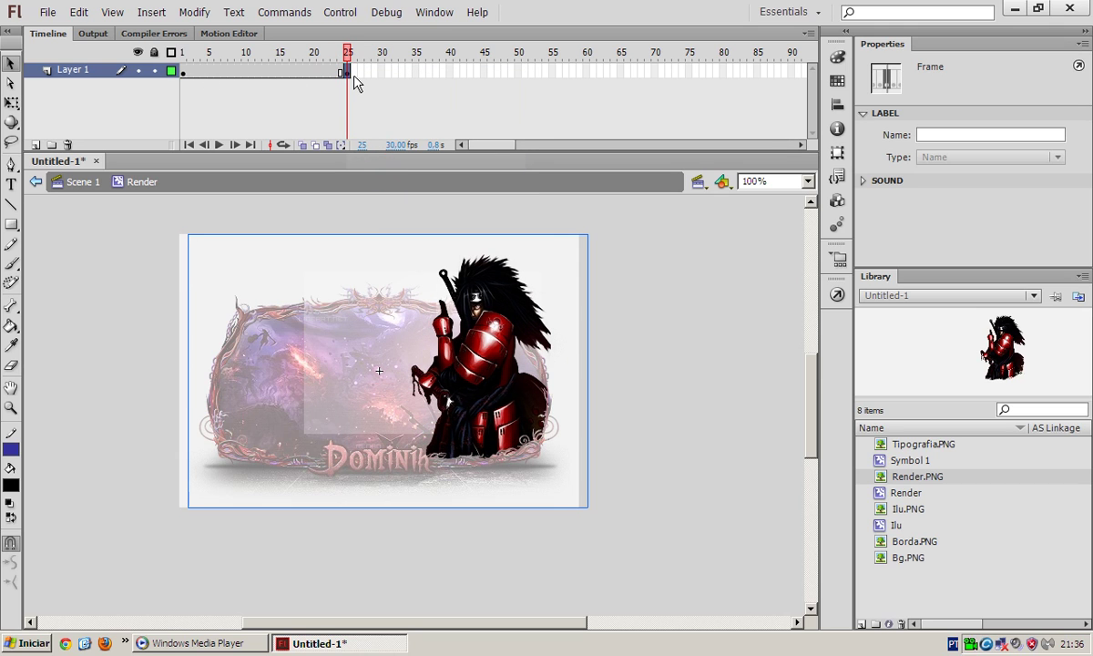
pyautogui.click(184, 70)
pyautogui.moveTo(184, 70); pyautogui.dragTo(290, 65)
pyautogui.click(346, 71)
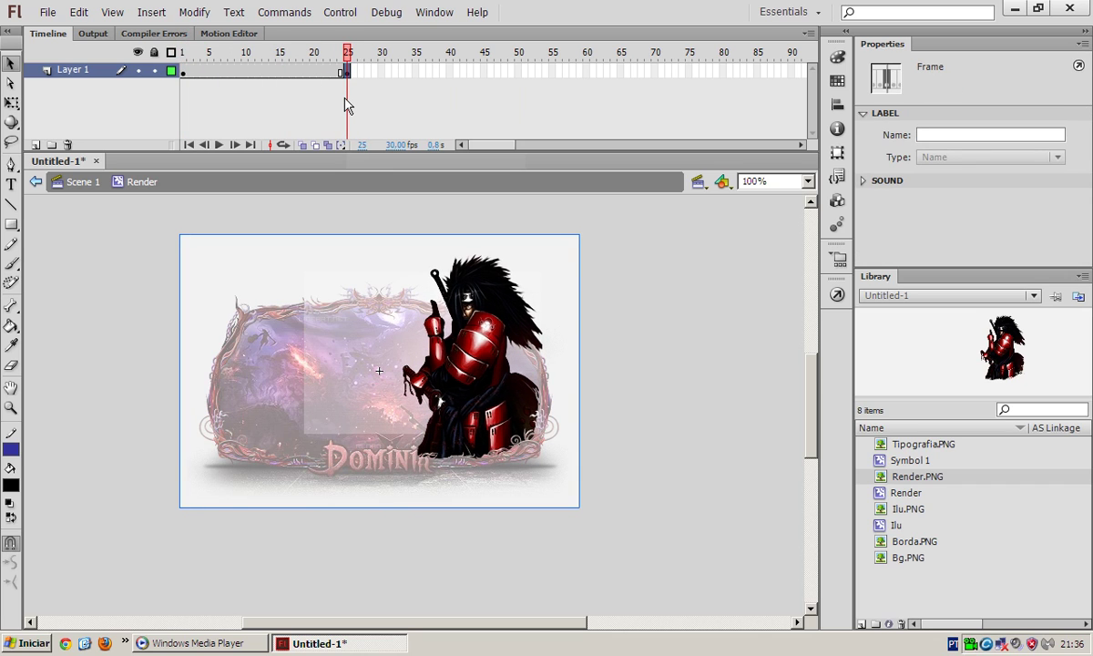
# Undo the frame 25 keyframe and the added frames, returning Layer 1 to its single first frame.
pyautogui.click(346, 104)
pyautogui.click(297, 102)
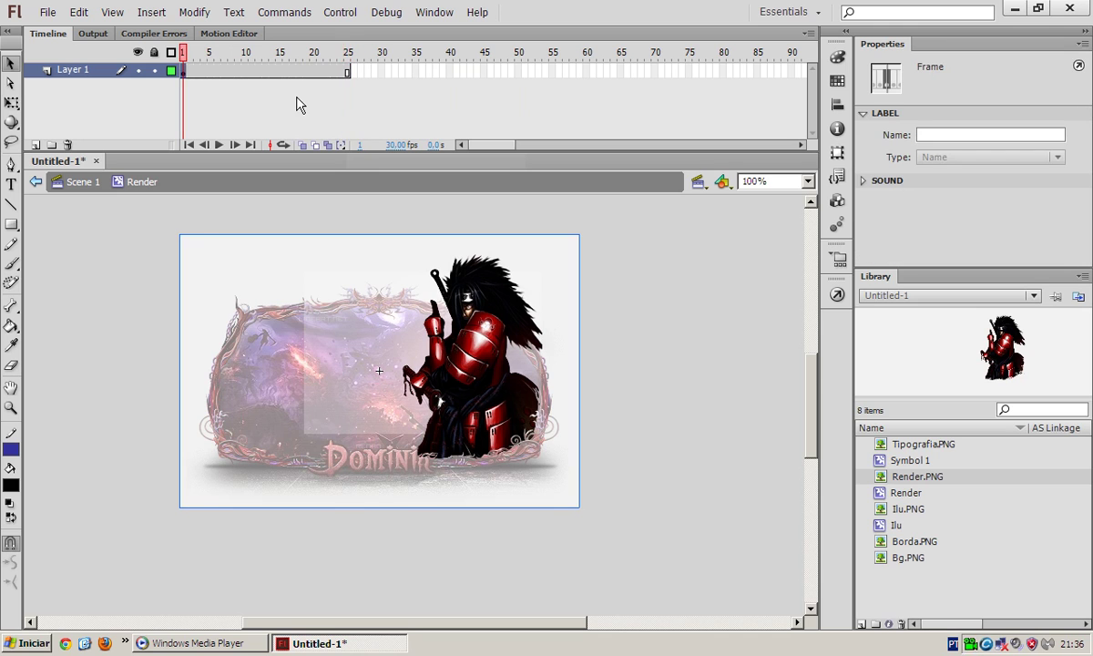
pyautogui.click(205, 91)
pyautogui.click(186, 72)
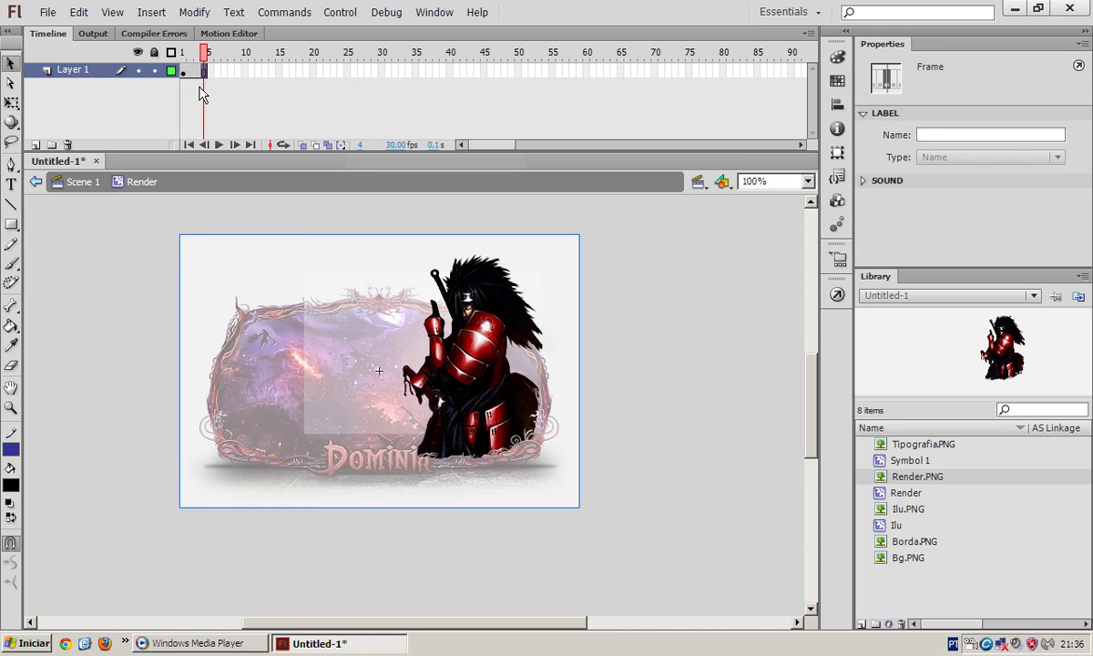
pyautogui.click(185, 81)
pyautogui.click(184, 73)
pyautogui.rightClick(183, 73)
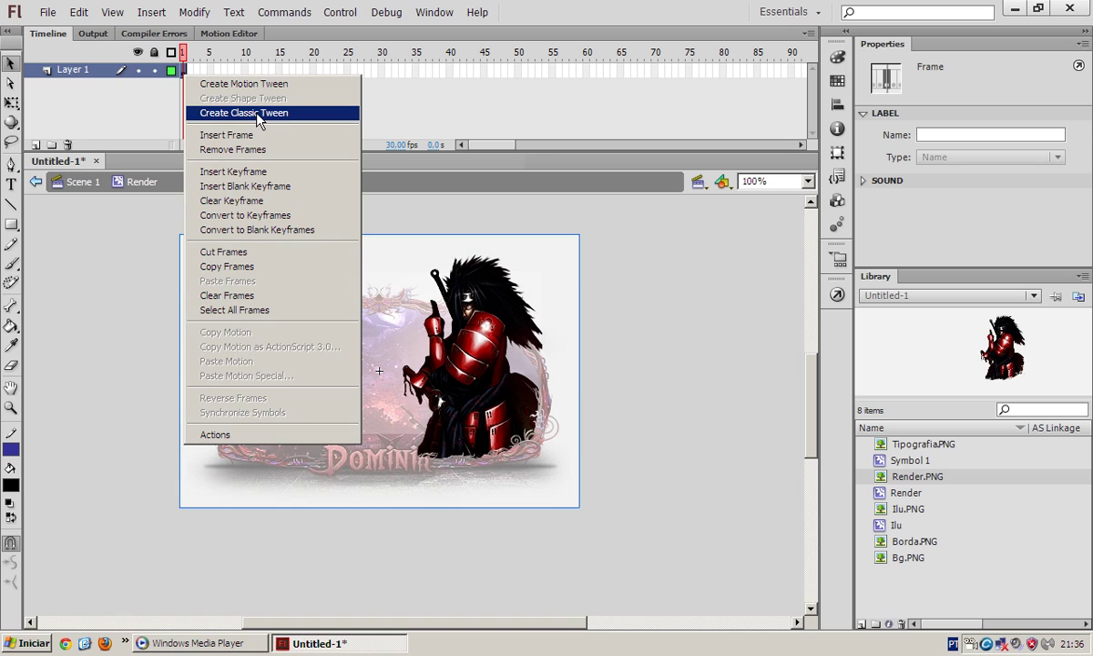
pyautogui.click(184, 71)
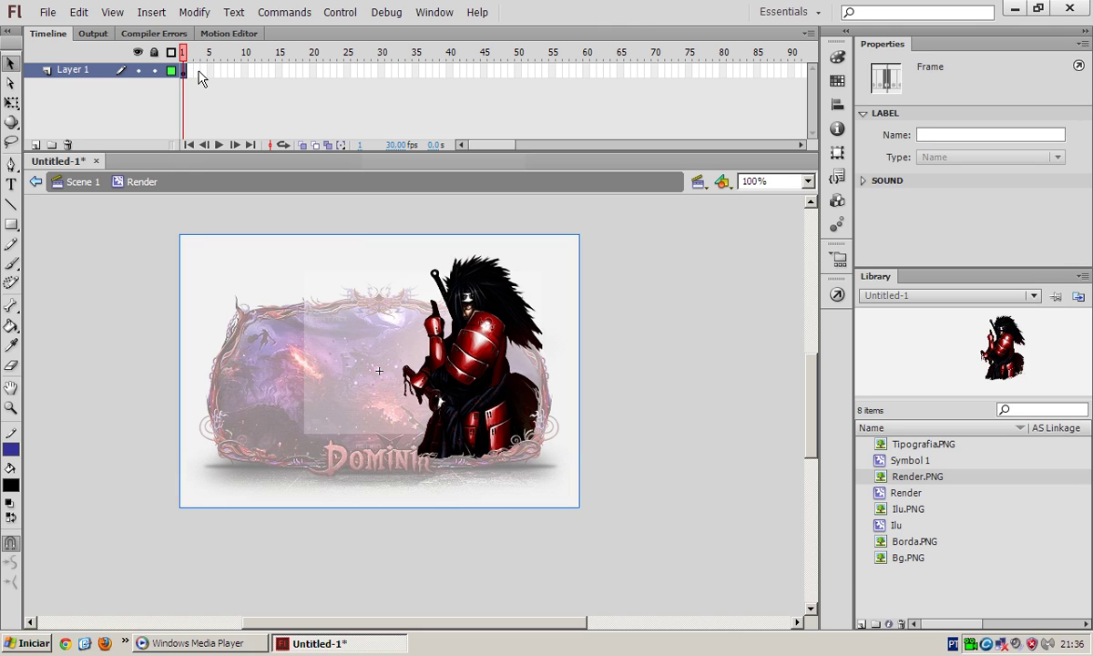
# Insert a keyframe at frame 30 of Layer 1 and shift the Render bitmap slightly to the right there.
pyautogui.click(382, 72)
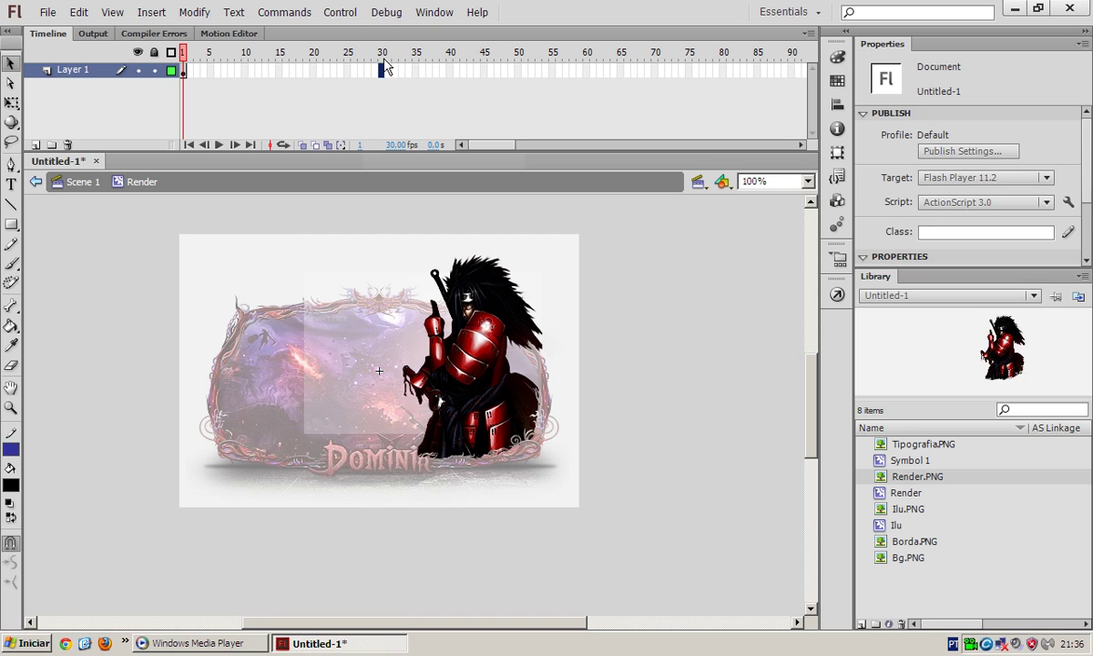
pyautogui.rightClick(382, 73)
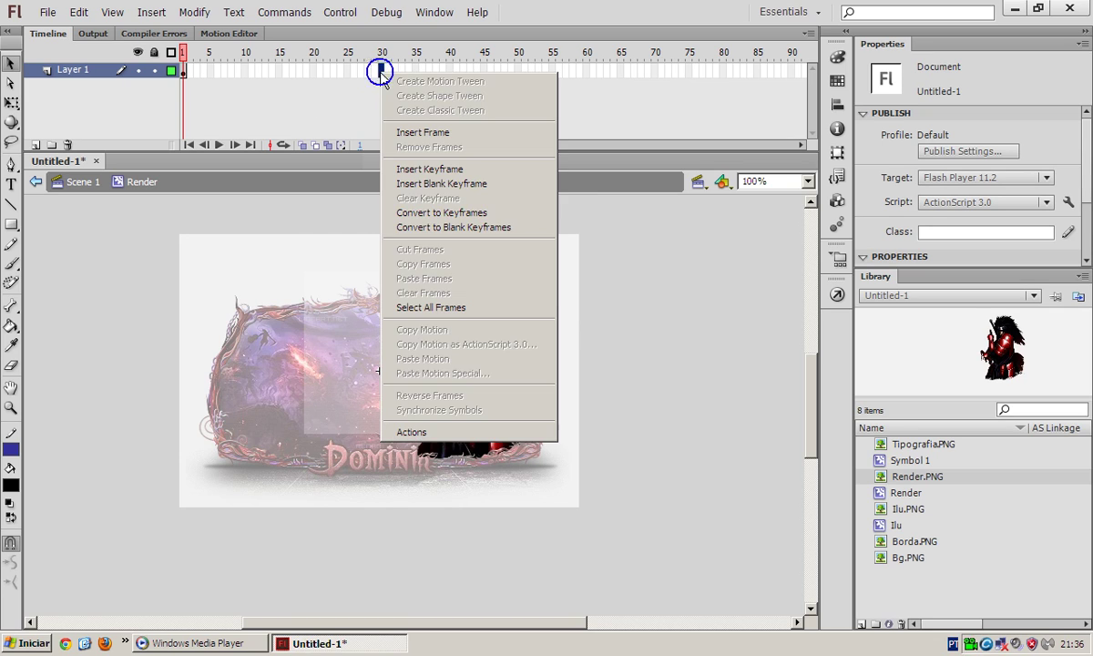
pyautogui.click(425, 168)
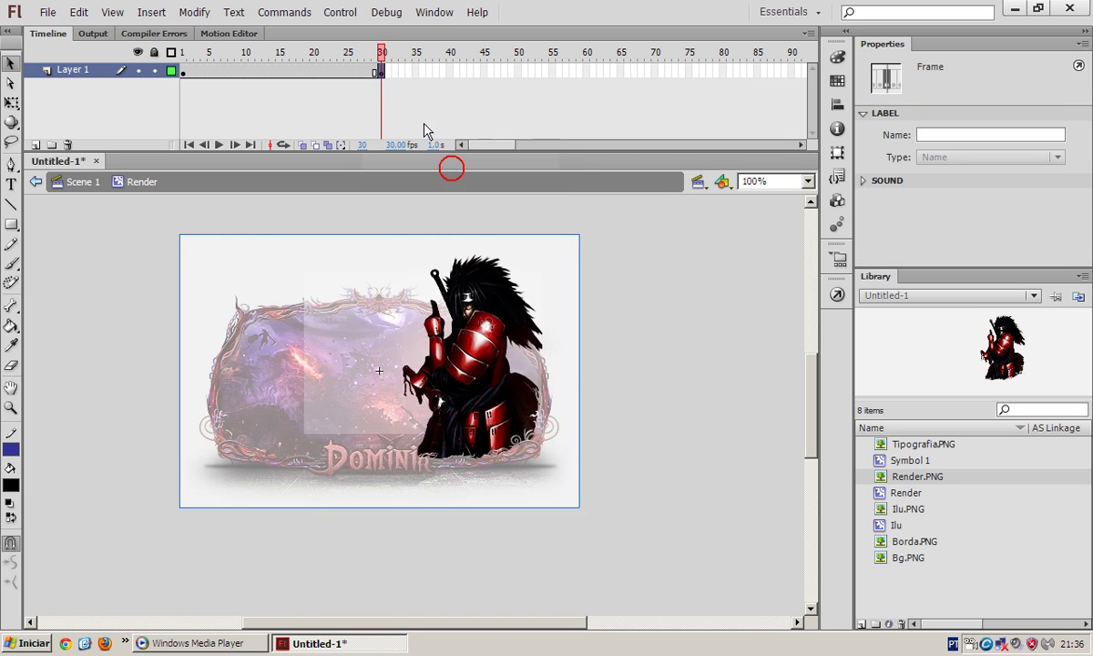
pyautogui.click(380, 72)
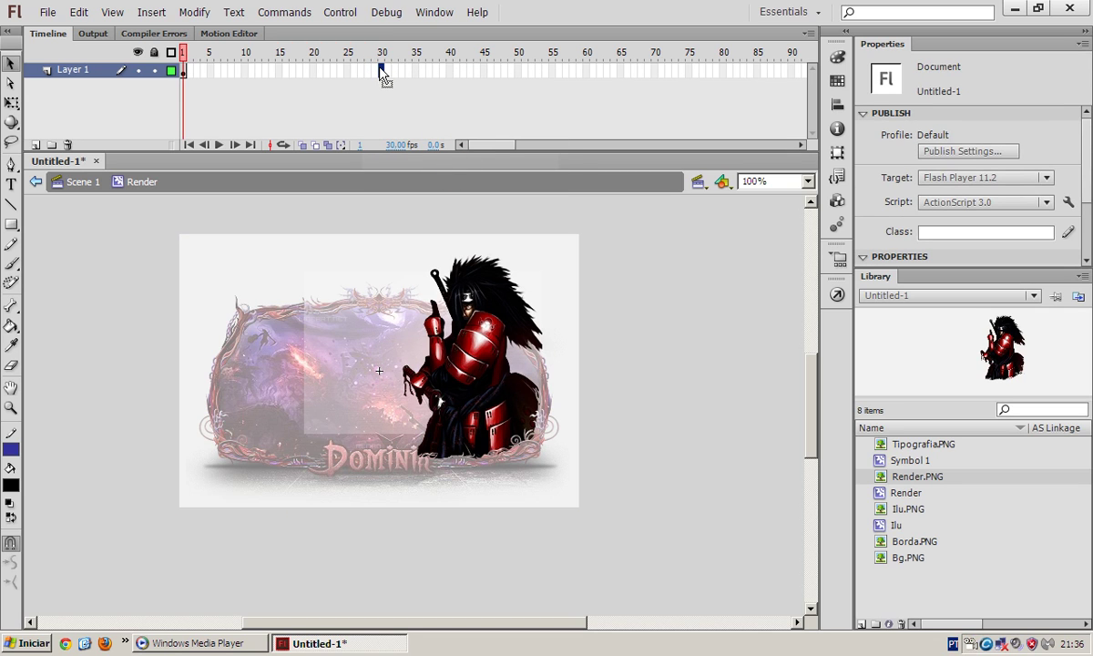
pyautogui.click(407, 344)
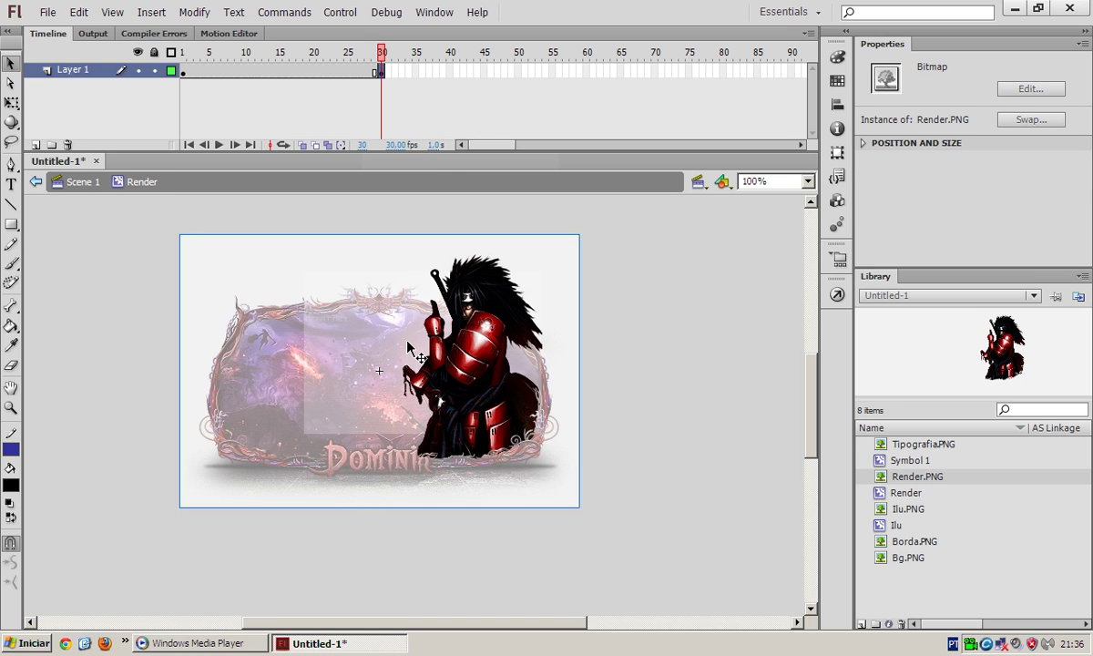
pyautogui.hotkey('shift', 'Right')
pyautogui.hotkey('shift', 'Right')
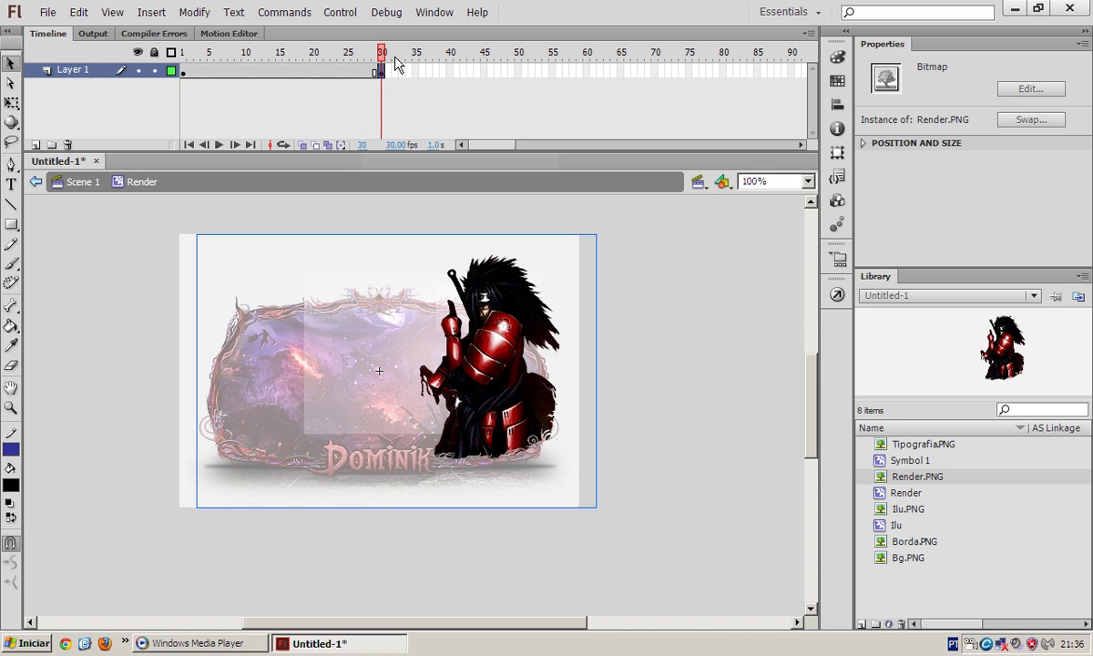
# Create a classic tween between the keyframes at frames 1 and 30 of Layer 1.
pyautogui.click(351, 71)
pyautogui.click(381, 71)
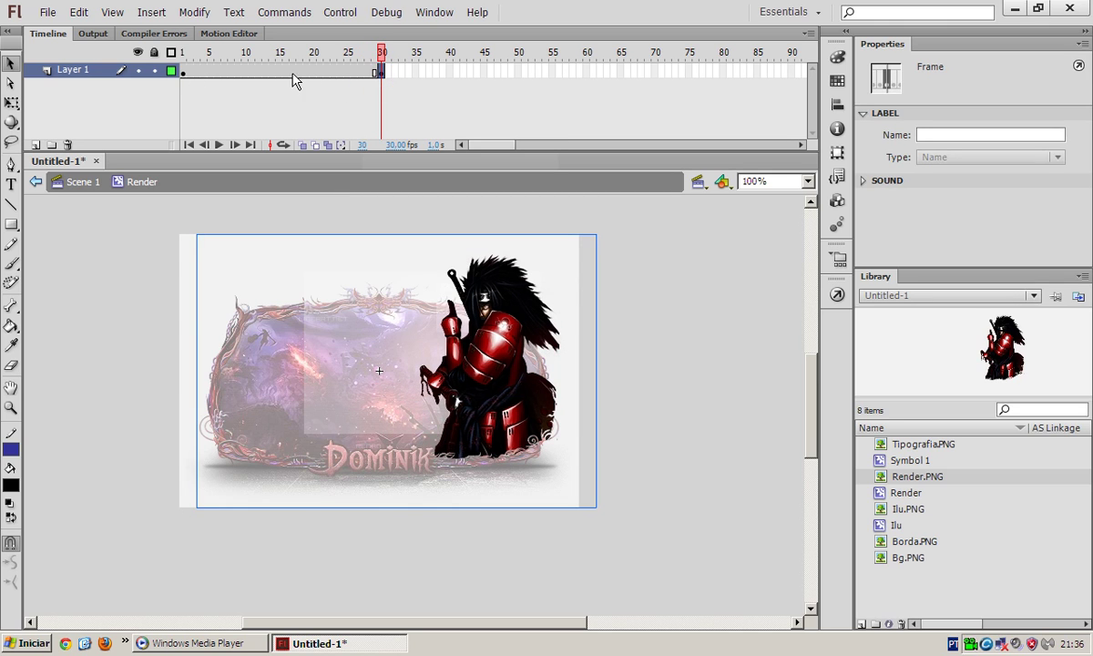
pyautogui.moveTo(278, 53); pyautogui.dragTo(244, 55)
pyautogui.click(162, 81)
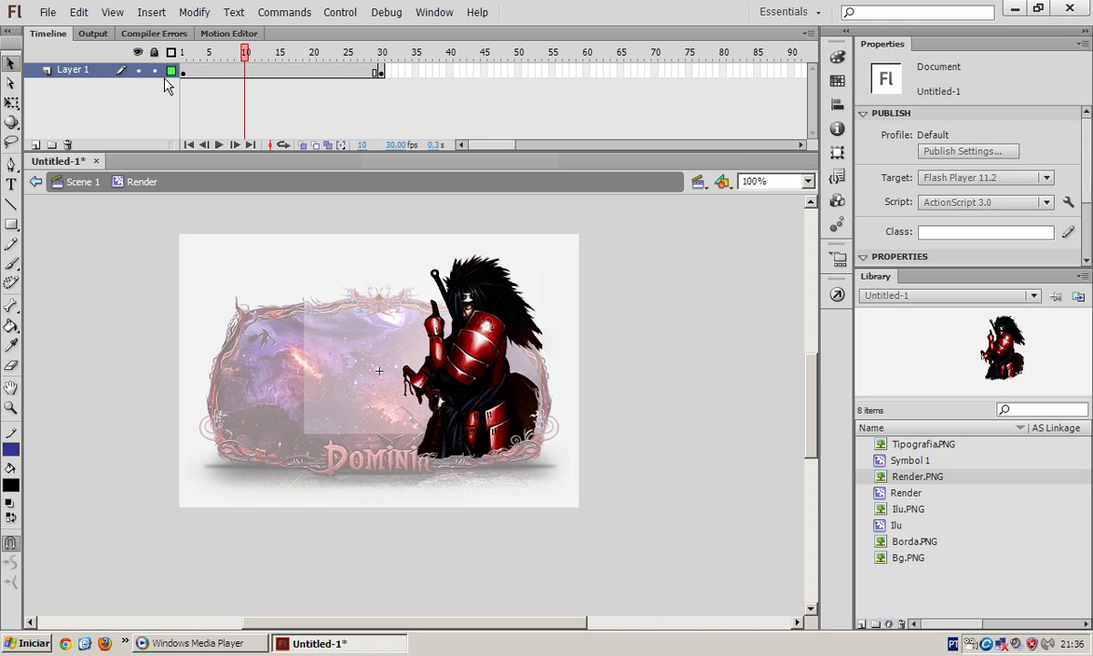
pyautogui.rightClick(273, 71)
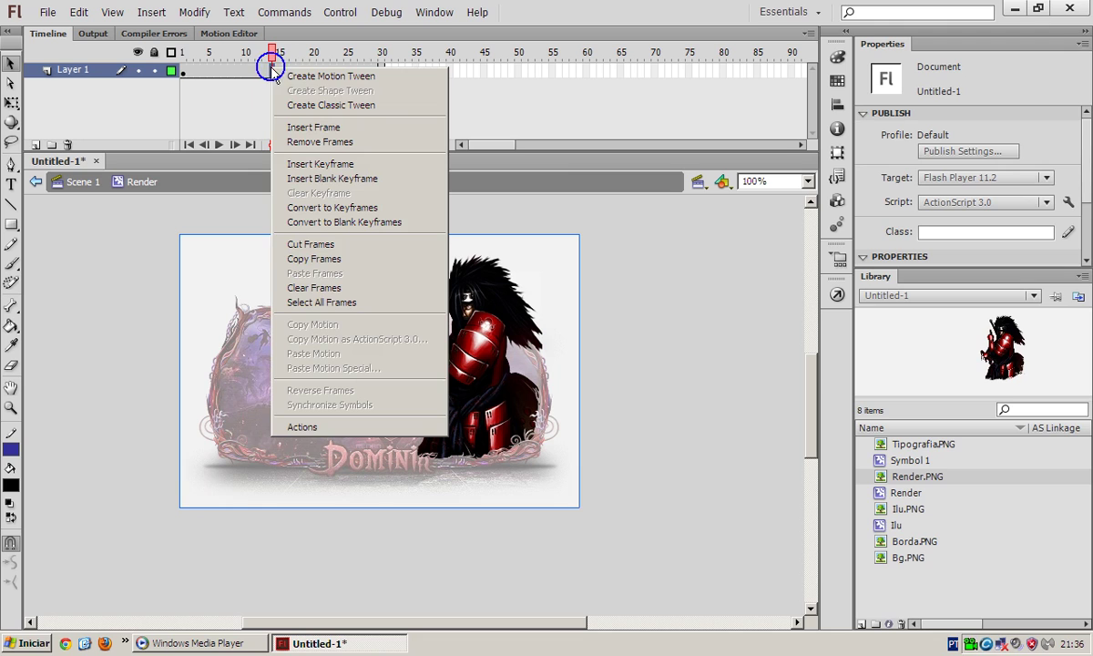
pyautogui.click(326, 106)
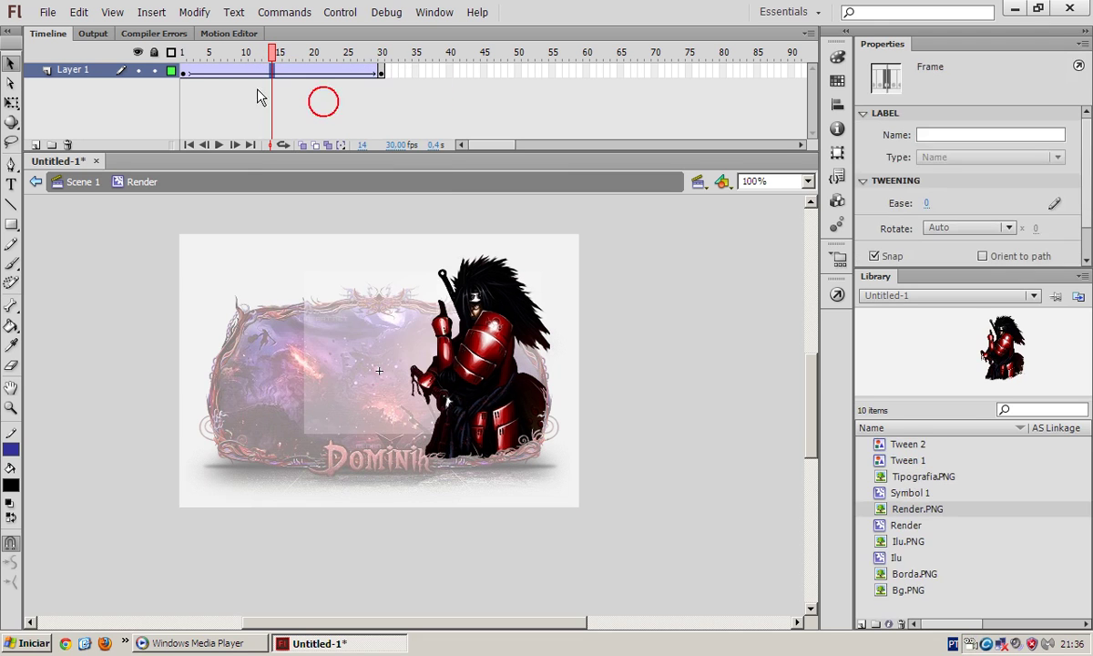
# Scrub through the classic tween from frame 1 to frame 30 to examine the character's movement.
pyautogui.click(183, 71)
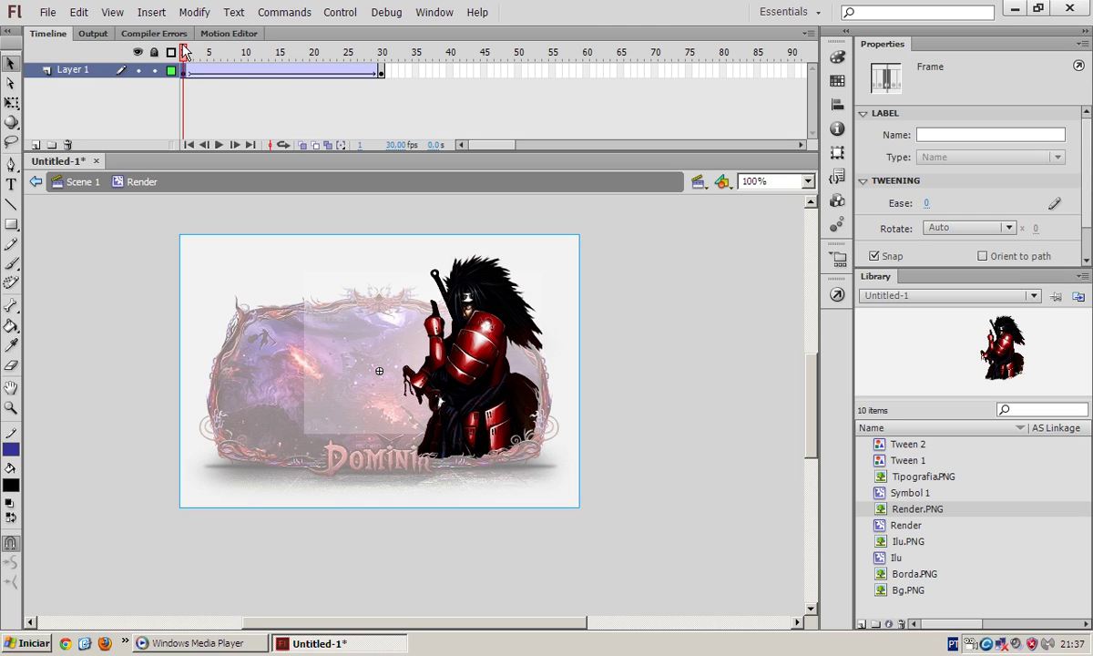
pyautogui.moveTo(184, 52); pyautogui.dragTo(381, 55)
pyautogui.click(381, 71)
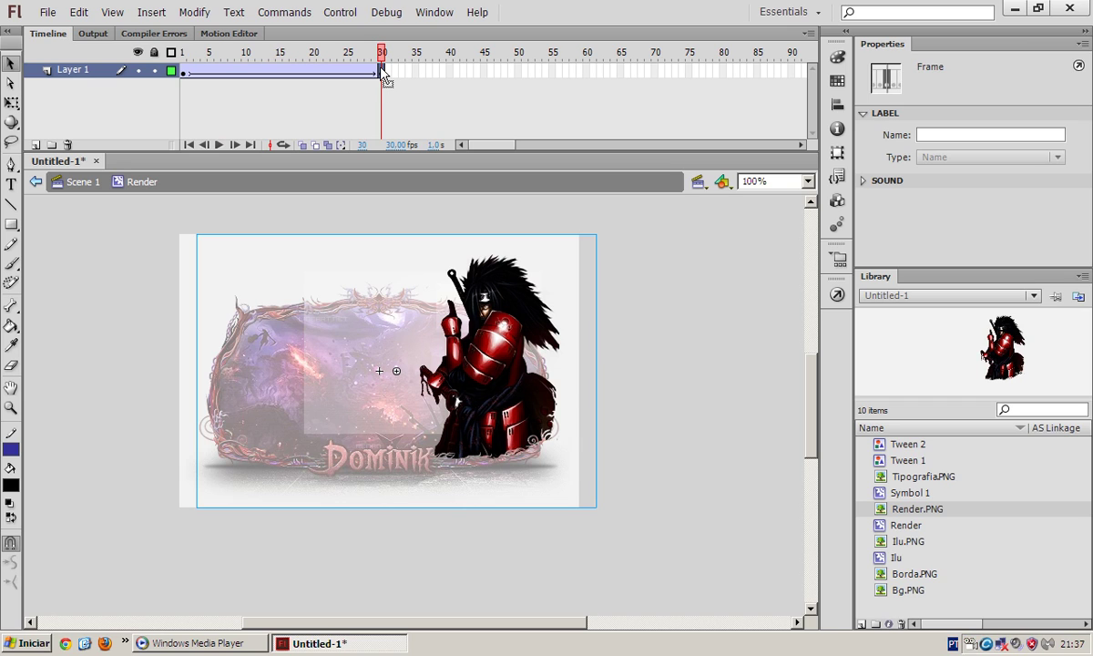
pyautogui.click(183, 72)
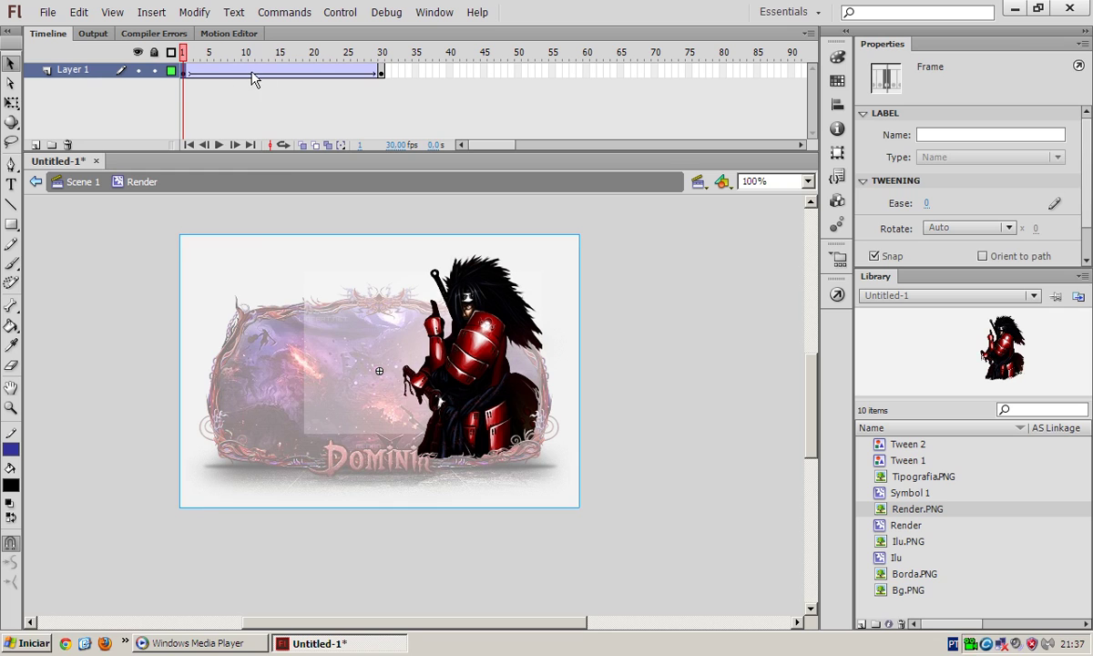
pyautogui.rightClick(251, 73)
pyautogui.click(271, 110)
pyautogui.click(211, 71)
pyautogui.click(270, 72)
pyautogui.click(185, 71)
pyautogui.moveTo(184, 52); pyautogui.dragTo(380, 55)
pyautogui.click(380, 71)
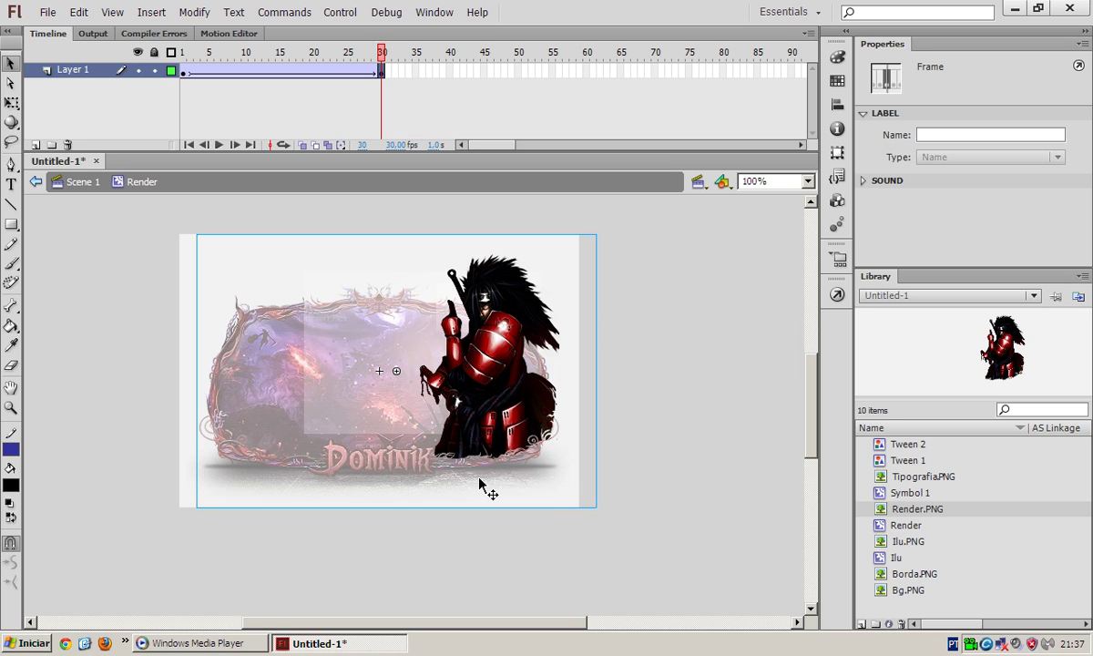
# Replace the classic tween on Layer 1 with a motion tween and check its rotation direction setting.
pyautogui.press('Return')
pyautogui.press('Return')
pyautogui.press('Return')
pyautogui.click(279, 70)
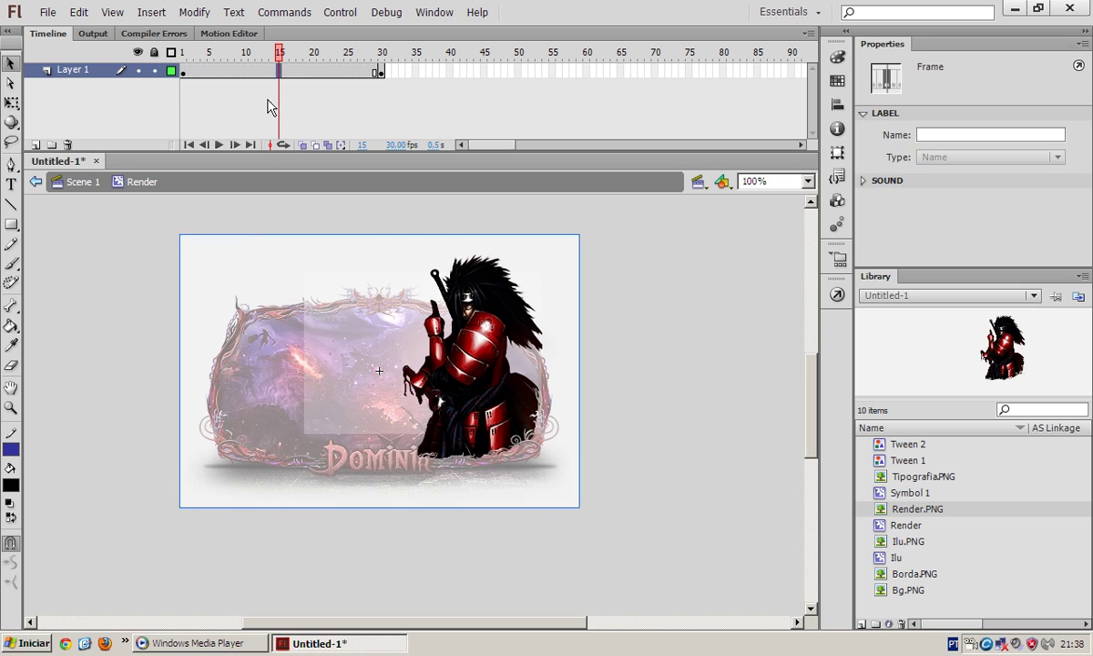
pyautogui.rightClick(266, 70)
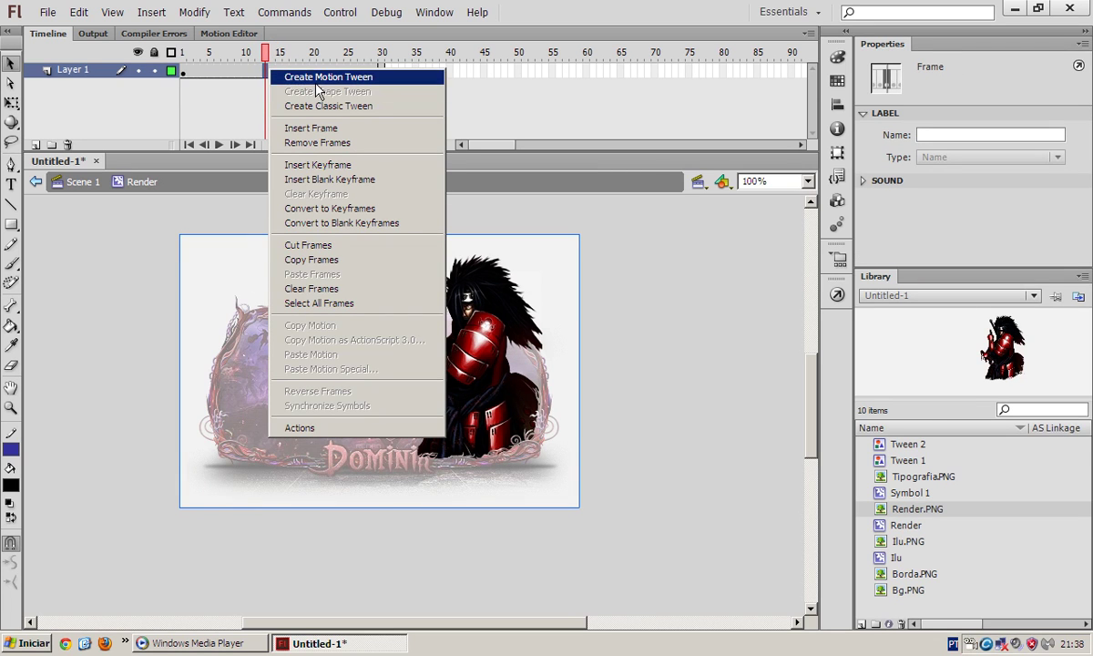
pyautogui.click(317, 78)
pyautogui.click(334, 73)
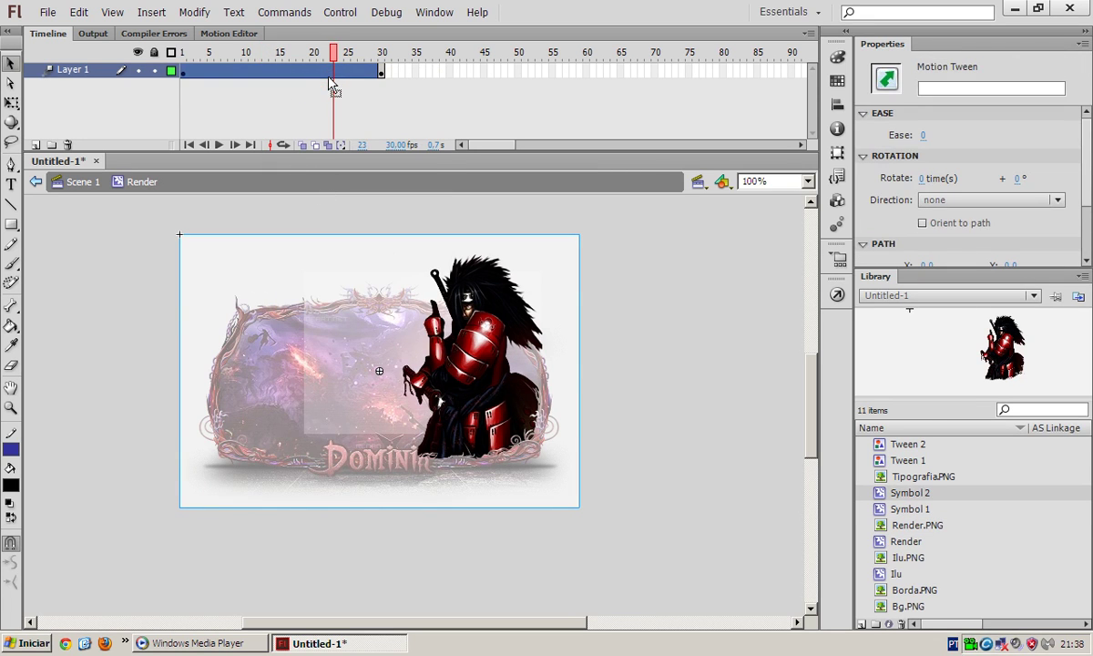
pyautogui.click(334, 77)
pyautogui.moveTo(334, 75); pyautogui.dragTo(316, 75)
pyautogui.click(996, 201)
pyautogui.click(998, 201)
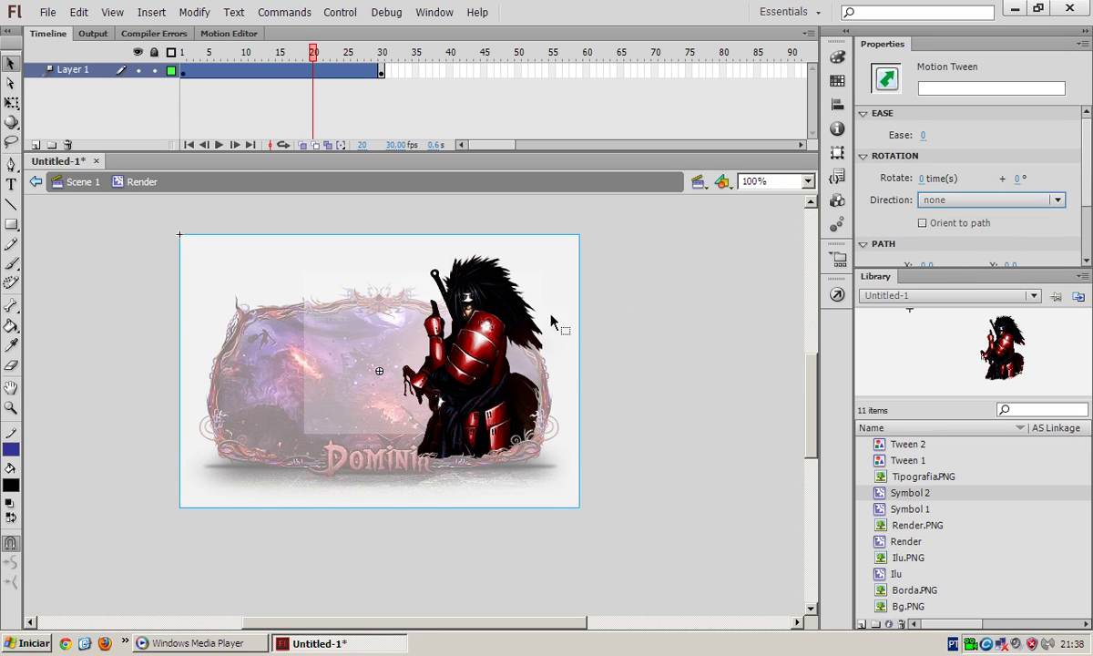
# Undo the motion tween and the frame 30 keyframe so Layer 1 holds only its first frame.
pyautogui.hotkey('ctrl', 'z')
pyautogui.hotkey('ctrl', 'z')
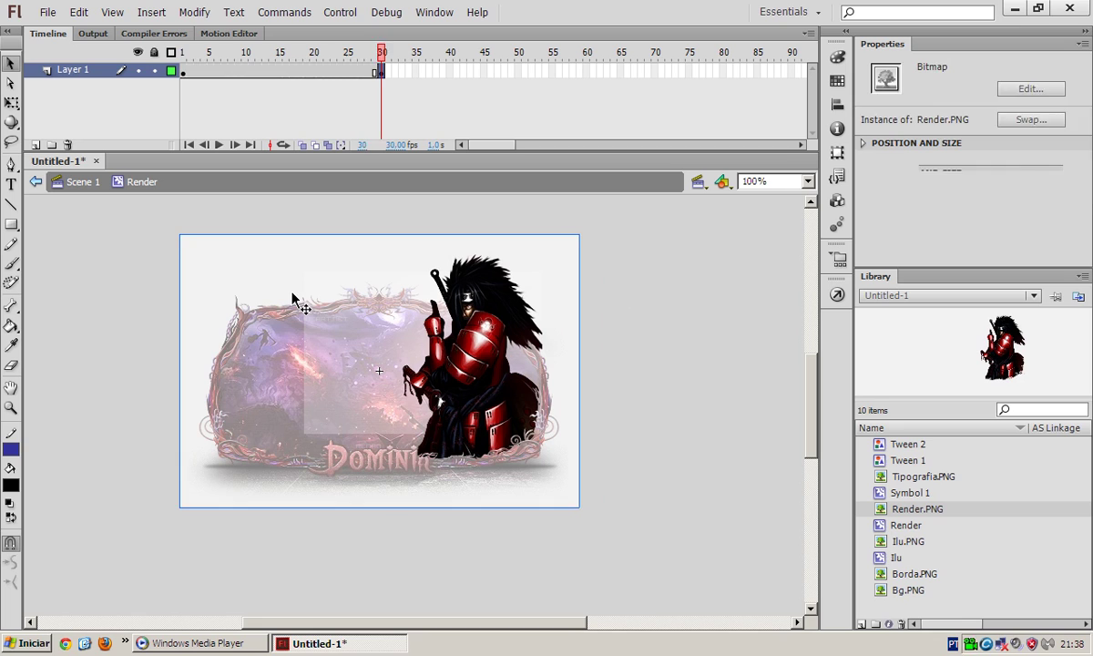
pyautogui.click(291, 300)
# Add a new layer above Layer 1 in the Render symbol, and lock and hide Layer 1.
pyautogui.click(68, 69)
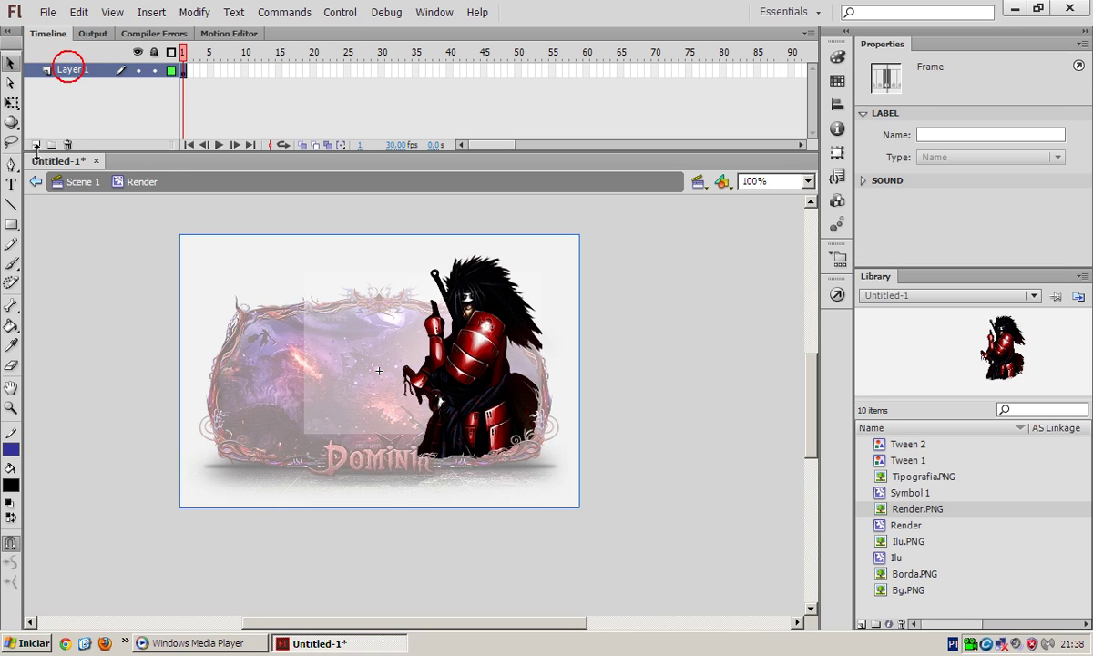
pyautogui.click(36, 145)
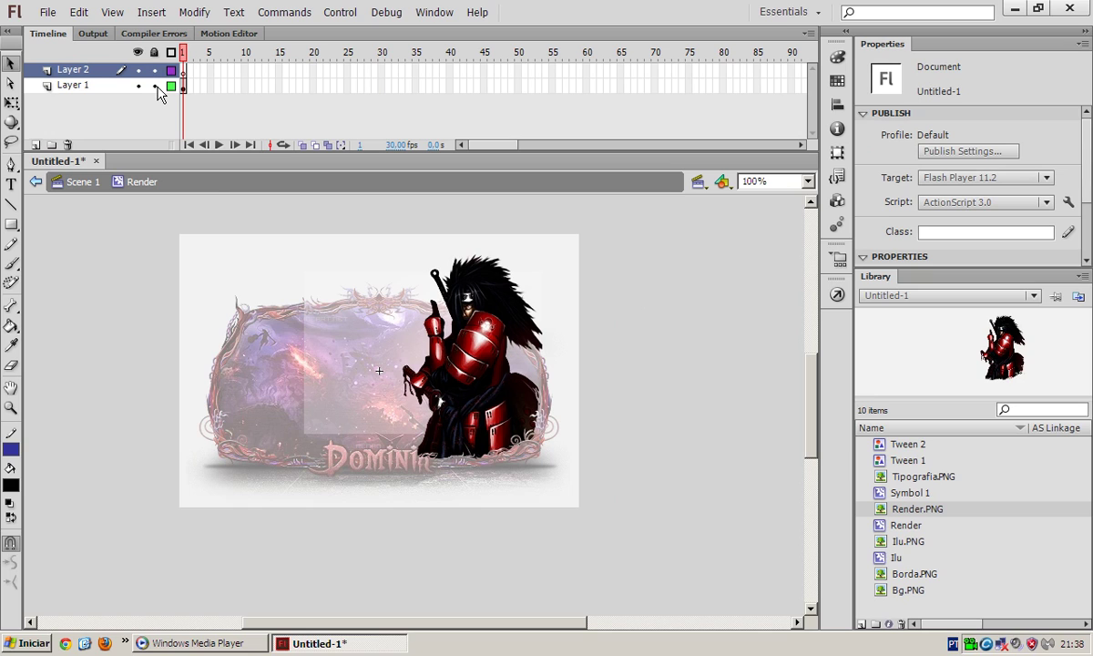
pyautogui.click(75, 70)
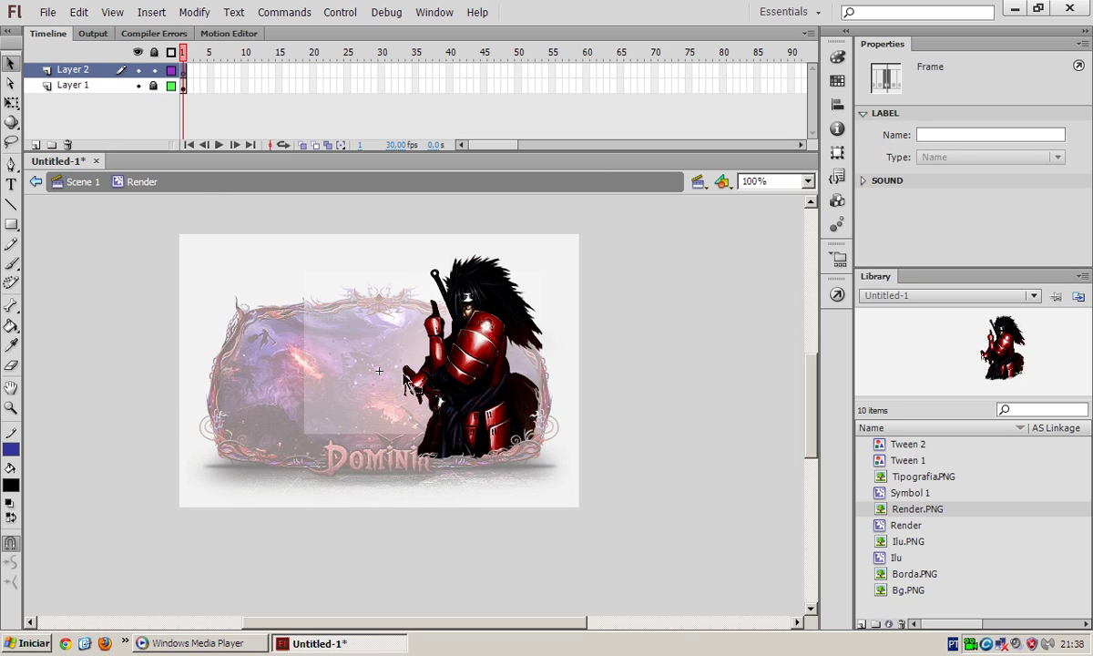
pyautogui.click(138, 84)
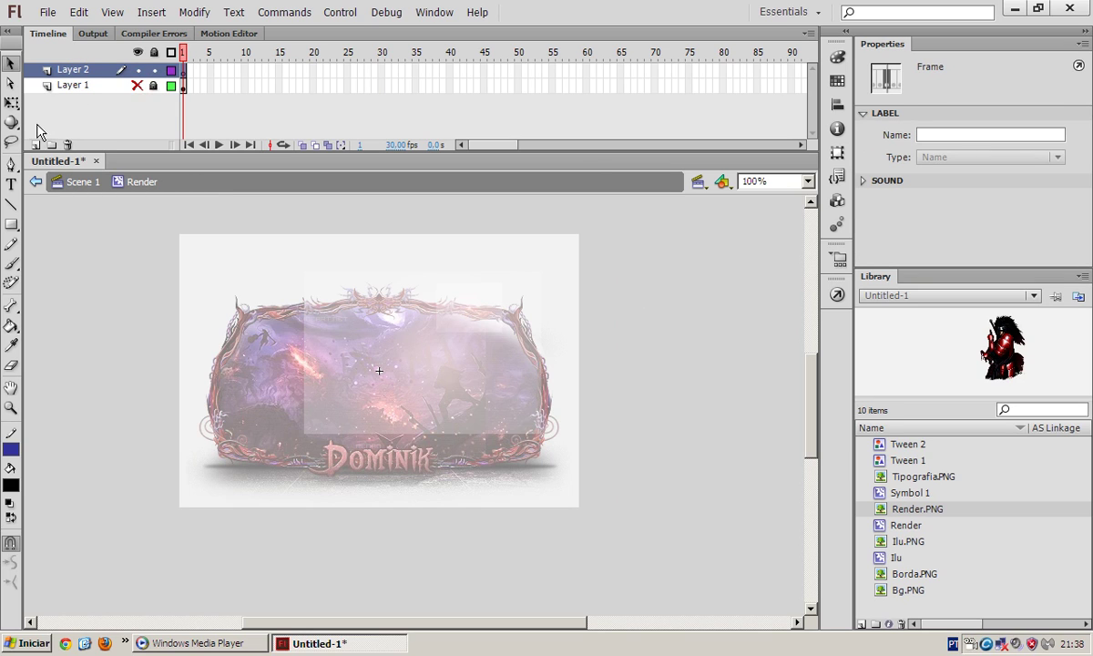
# Draw a black filled rectangle on Layer 2 near the upper-left corner of the artwork.
pyautogui.click(11, 224)
pyautogui.moveTo(209, 259)
pyautogui.mouseDown()
pyautogui.moveTo(320, 353)
pyautogui.moveTo(303, 334)
pyautogui.mouseUp()
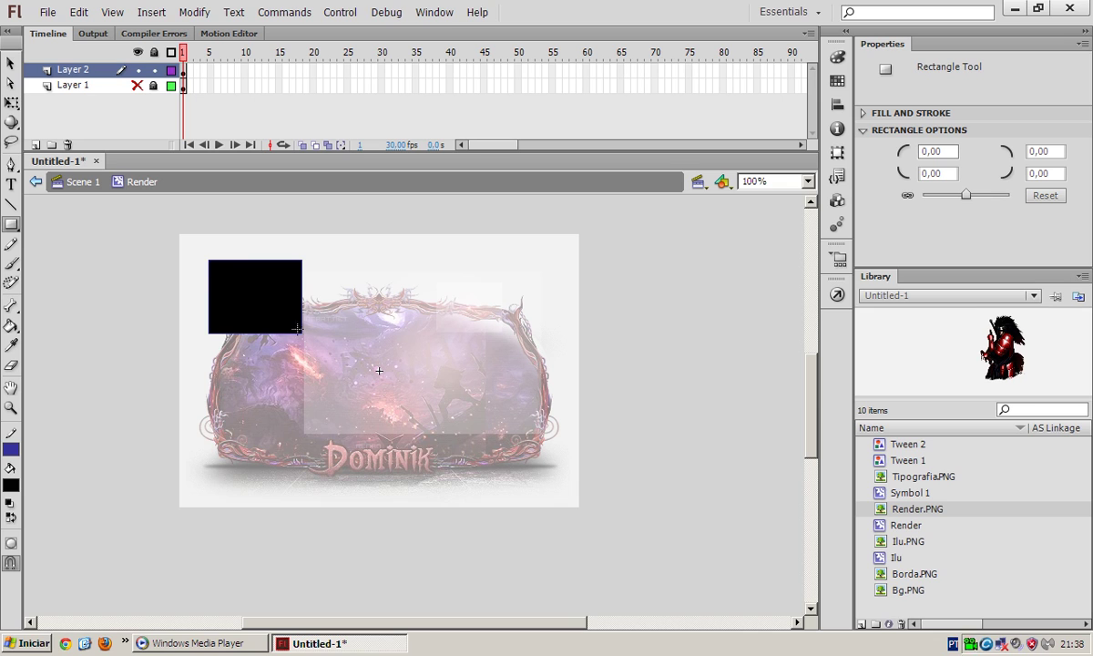
pyautogui.click(10, 62)
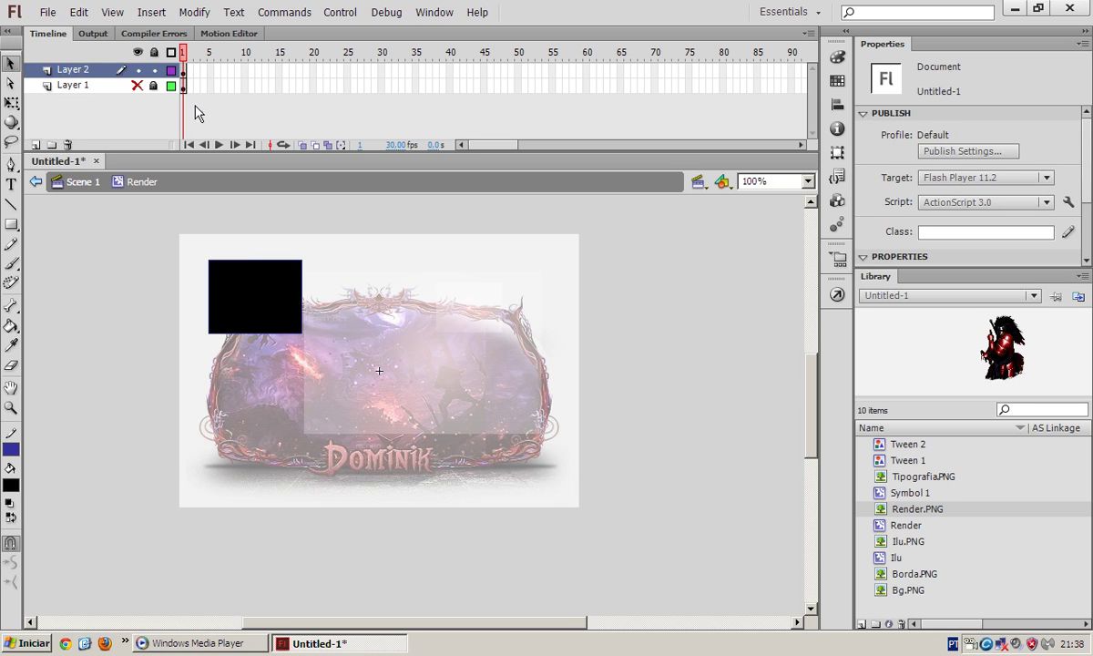
# Check the tween options for Layer 2's first frame and go over the Rectangle and Pen drawing tools.
pyautogui.rightClick(185, 77)
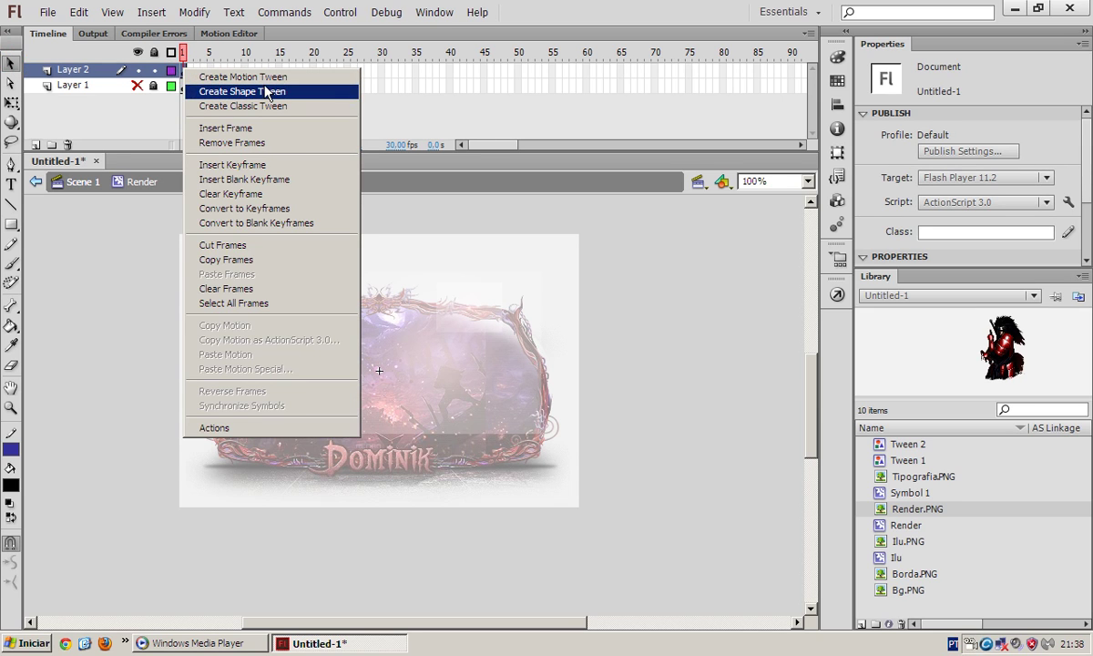
pyautogui.click(11, 234)
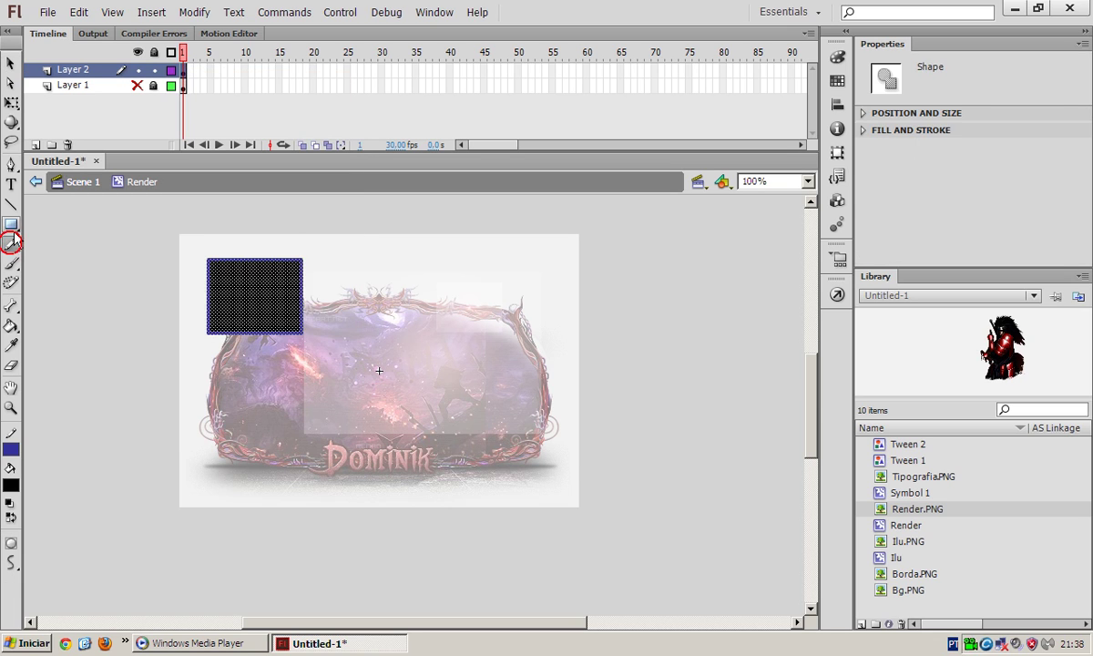
pyautogui.click(11, 225)
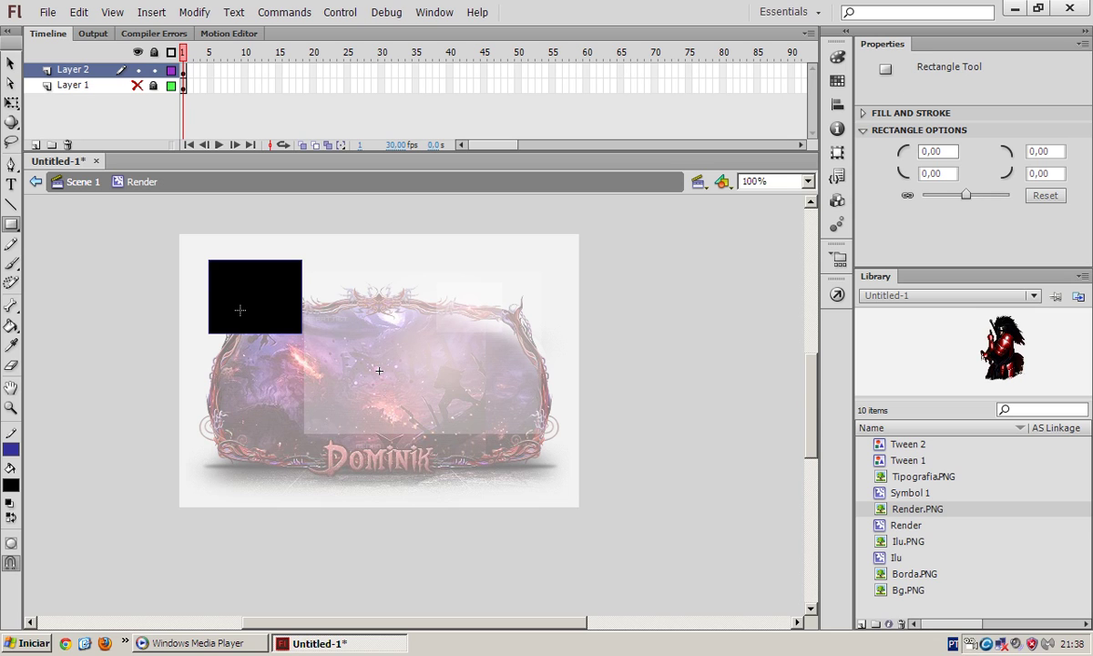
pyautogui.click(10, 165)
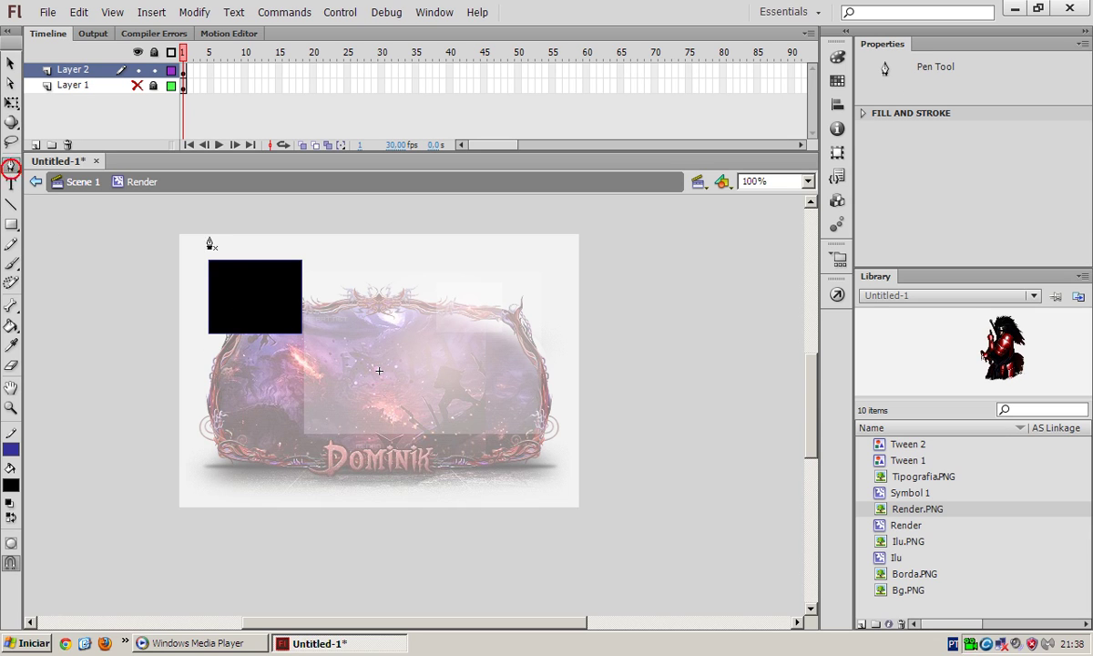
# Try drawing an oval to the right of the rectangle on Layer 2's first frame, and undo it.
pyautogui.click(10, 225)
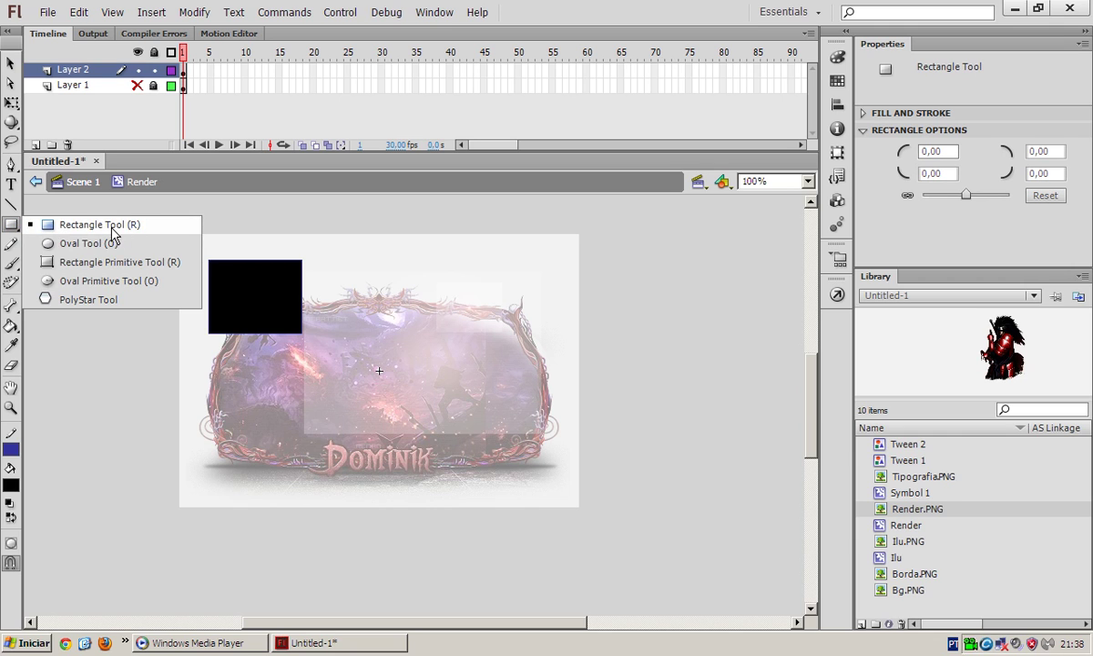
pyautogui.click(77, 243)
pyautogui.moveTo(423, 280); pyautogui.dragTo(489, 367)
pyautogui.hotkey('ctrl', 'z')
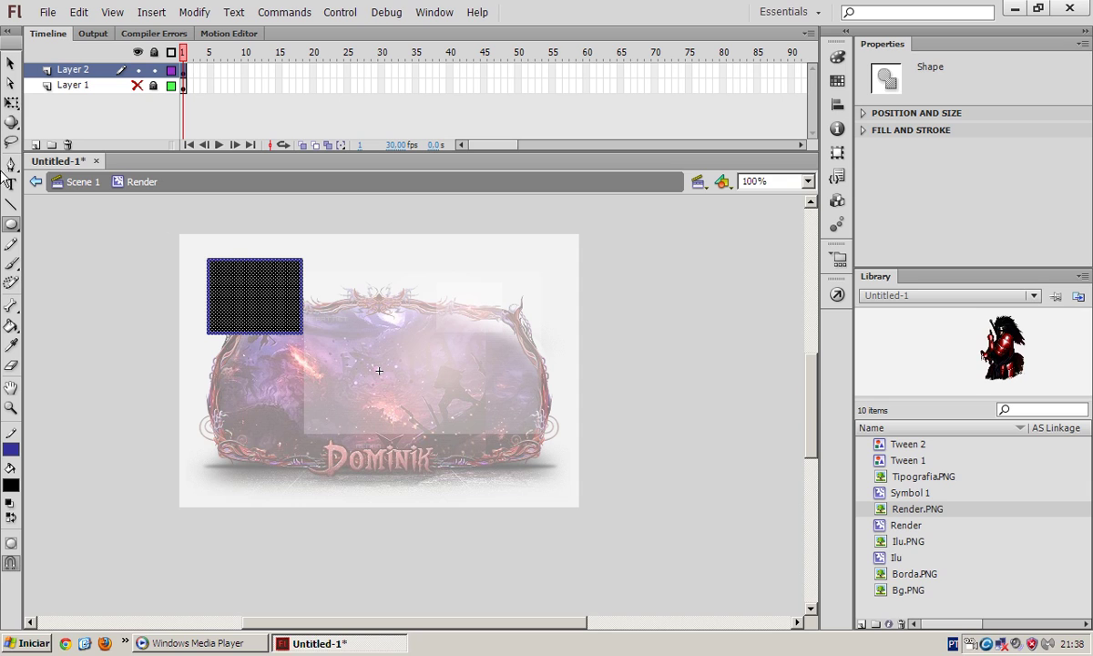
# Insert a keyframe at frame 60 of Layer 2, carrying over the rectangle from frame 1.
pyautogui.click(10, 61)
pyautogui.click(232, 271)
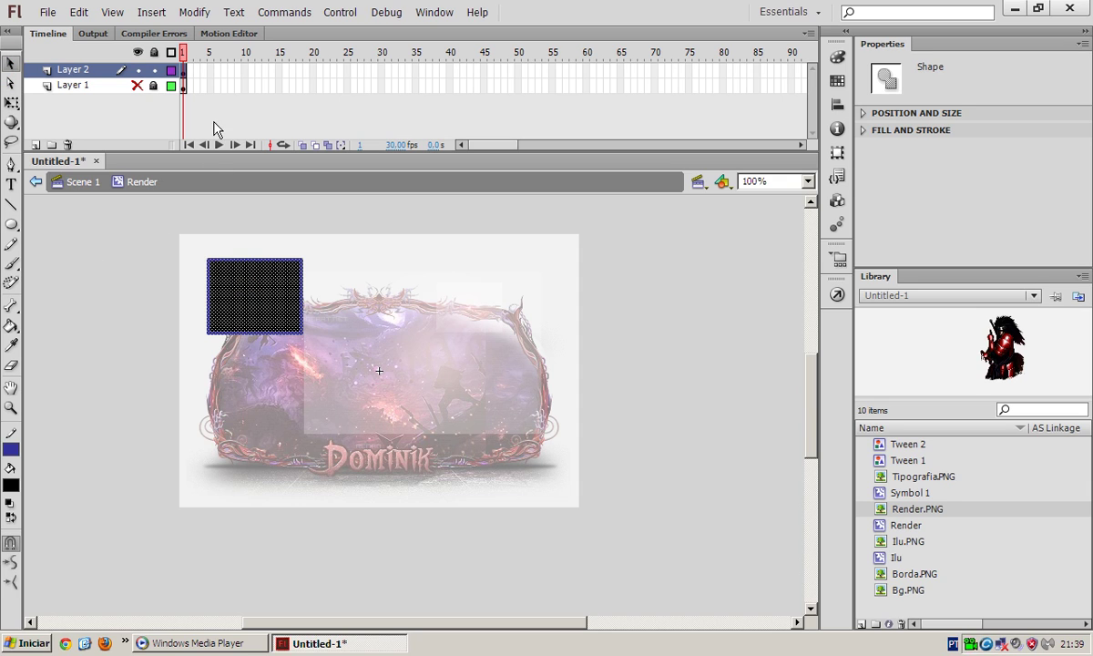
pyautogui.click(185, 73)
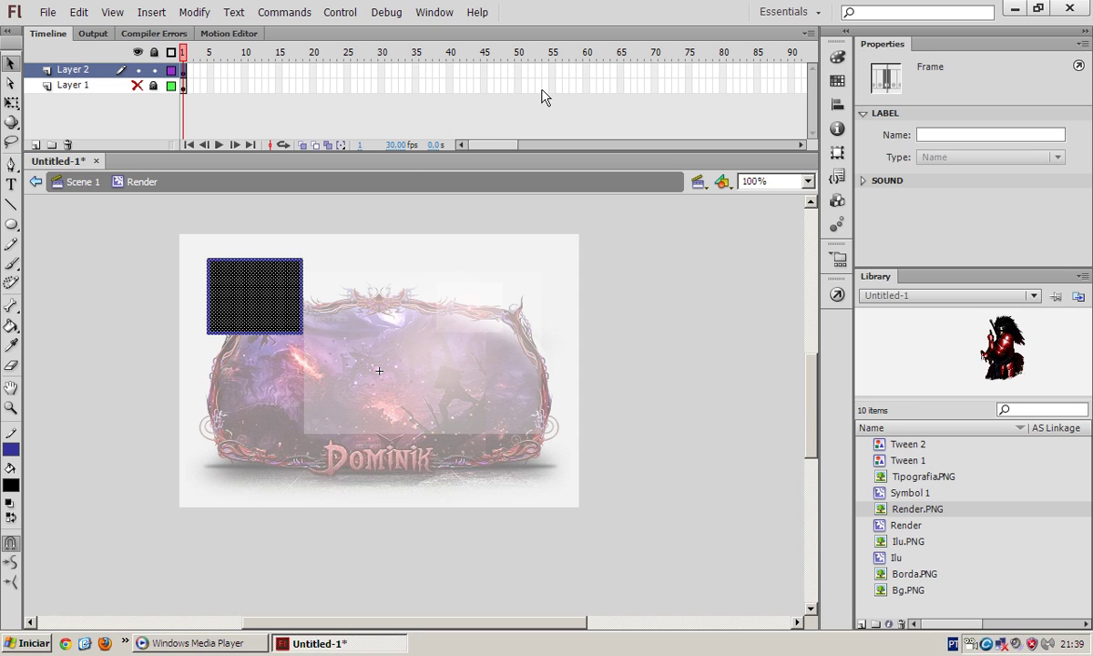
pyautogui.click(587, 70)
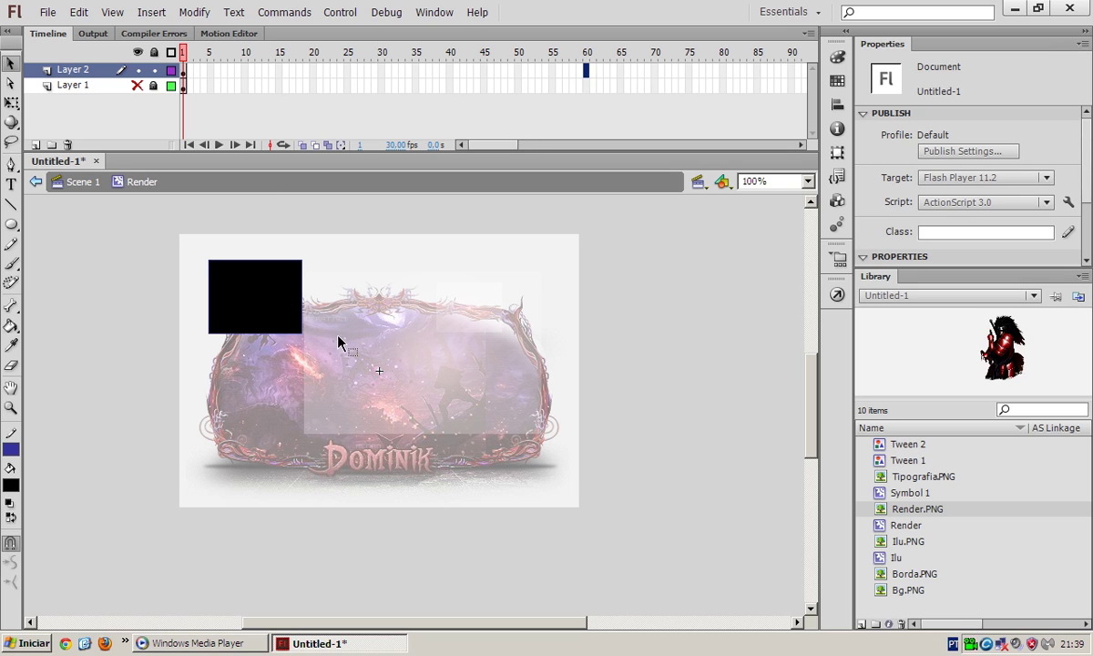
pyautogui.press('F6')
# On Layer 2's frame 60, draw a black circle over the upper-right part of the artwork and delete the rectangle.
pyautogui.click(11, 223)
pyautogui.moveTo(426, 269); pyautogui.dragTo(526, 369)
pyautogui.click(10, 61)
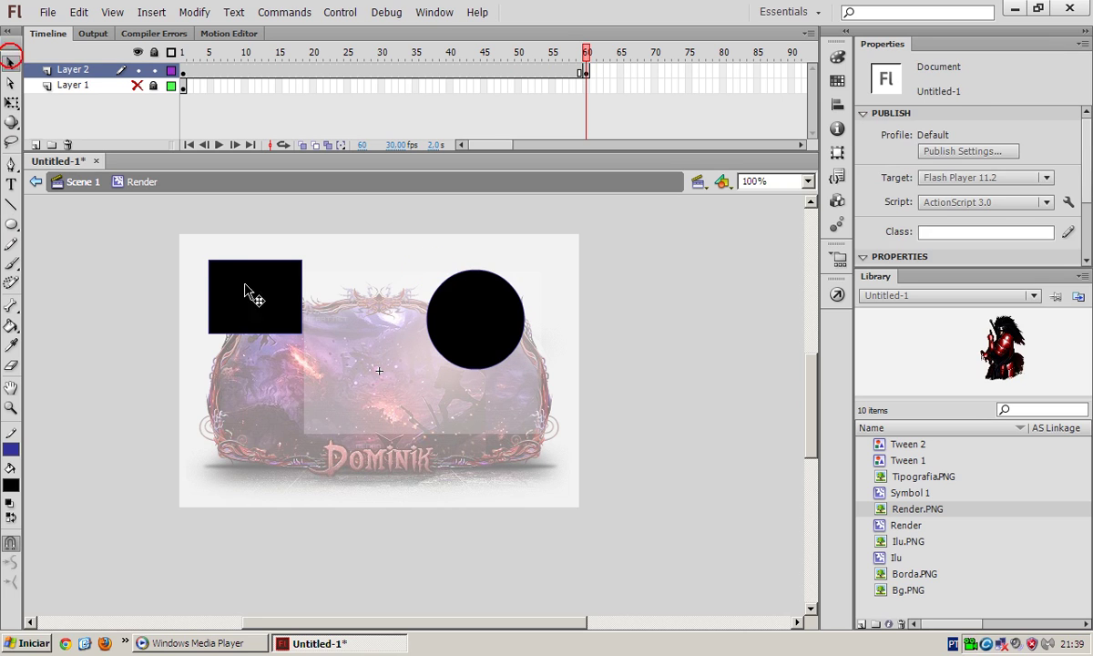
pyautogui.click(250, 293)
pyautogui.moveTo(138, 227); pyautogui.dragTo(314, 352)
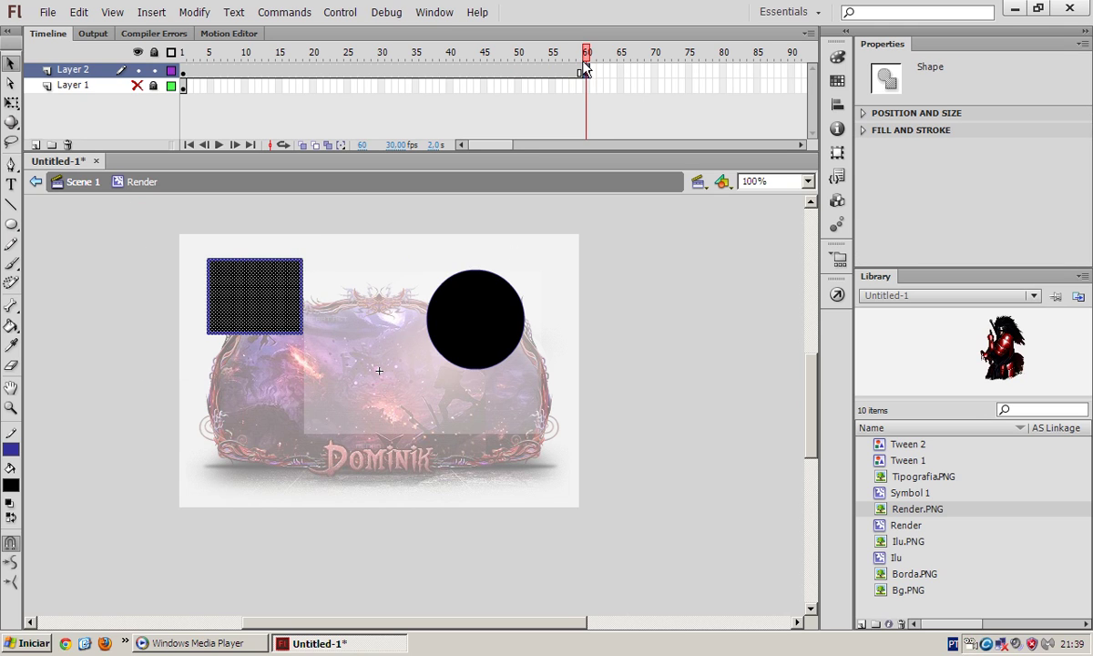
pyautogui.press('Delete')
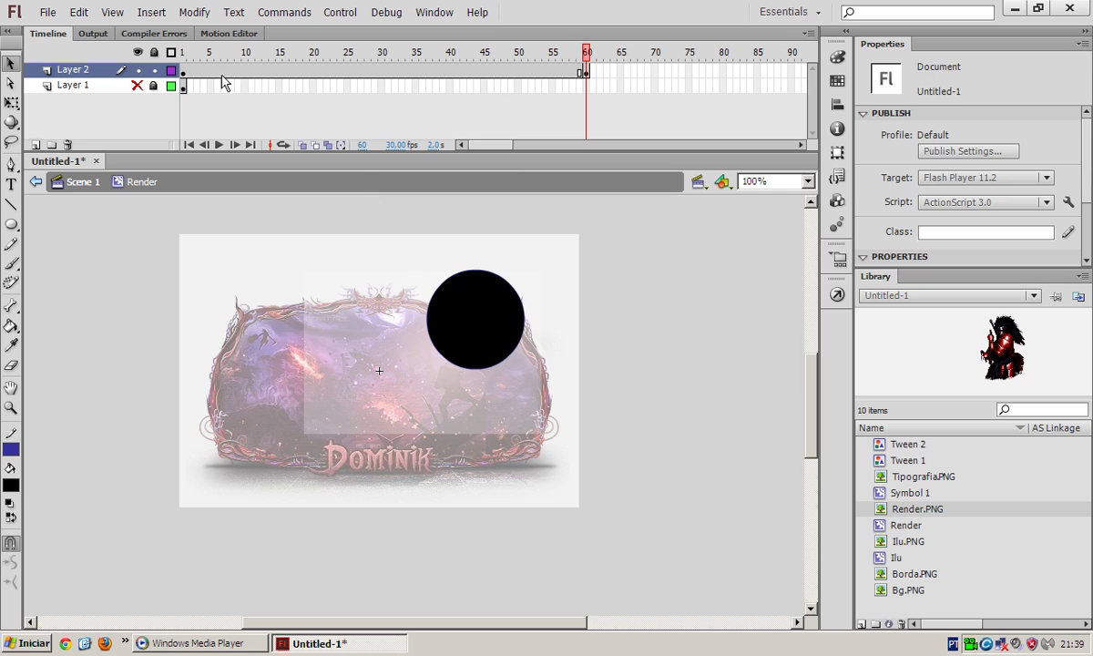
# Create a classic tween between Layer 2's rectangle and circle keyframes and scrub through its frames.
pyautogui.click(185, 72)
pyautogui.click(583, 71)
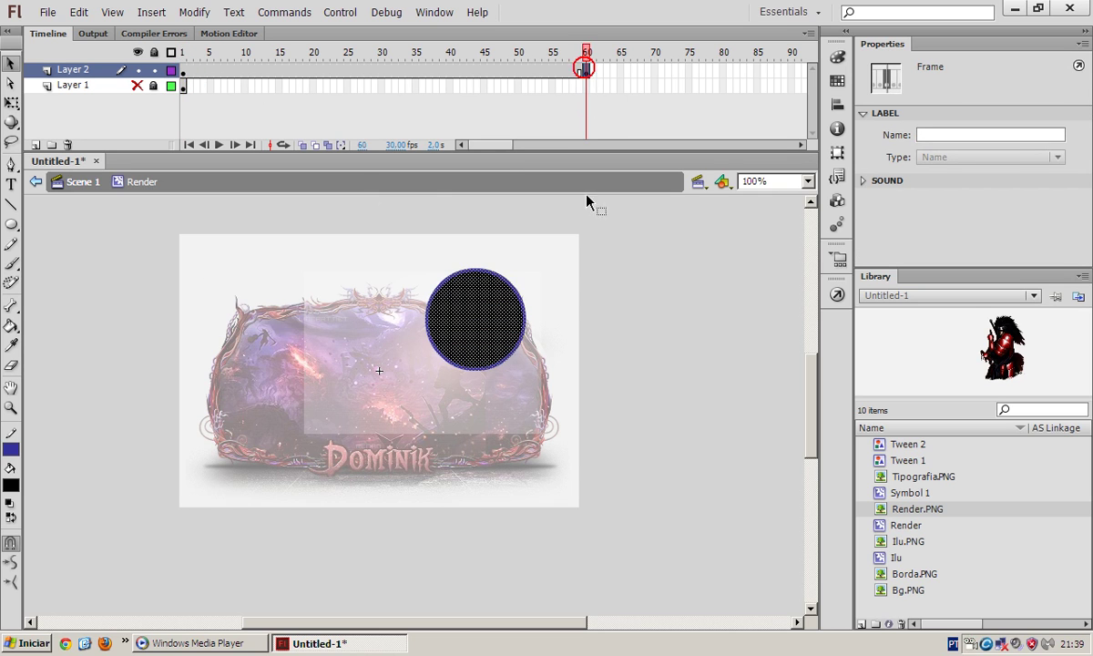
pyautogui.click(269, 72)
pyautogui.rightClick(271, 72)
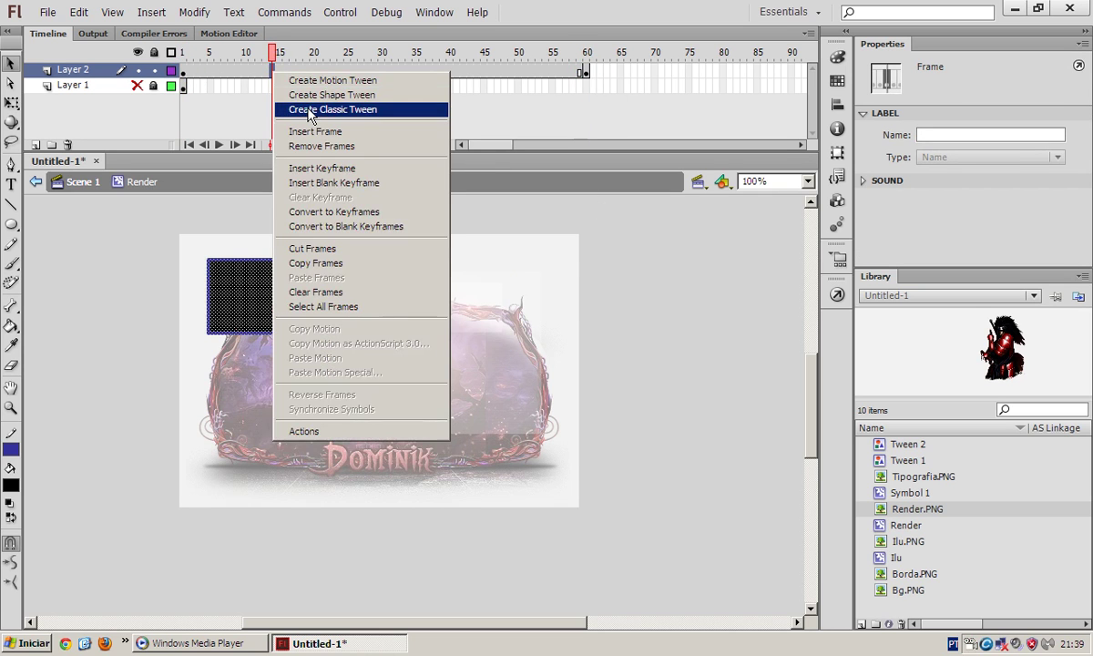
pyautogui.click(305, 104)
pyautogui.moveTo(182, 52); pyautogui.dragTo(585, 52)
pyautogui.click(384, 92)
# Remove the classic tween from Layer 2 and check which tween types its frames offer.
pyautogui.rightClick(366, 72)
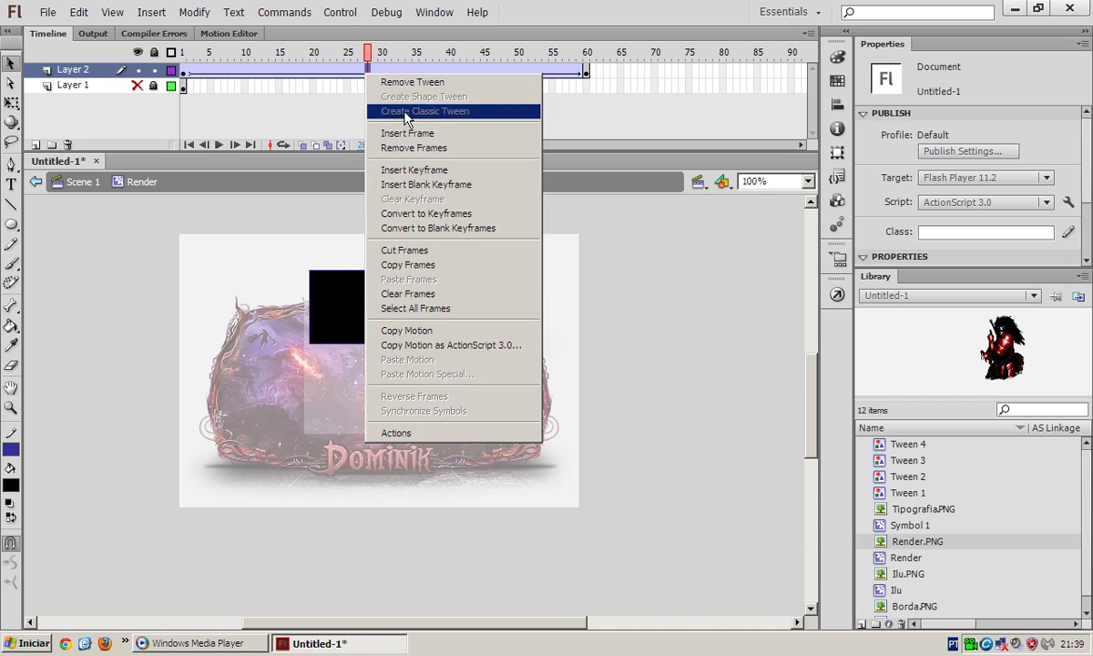
pyautogui.click(378, 81)
pyautogui.rightClick(362, 71)
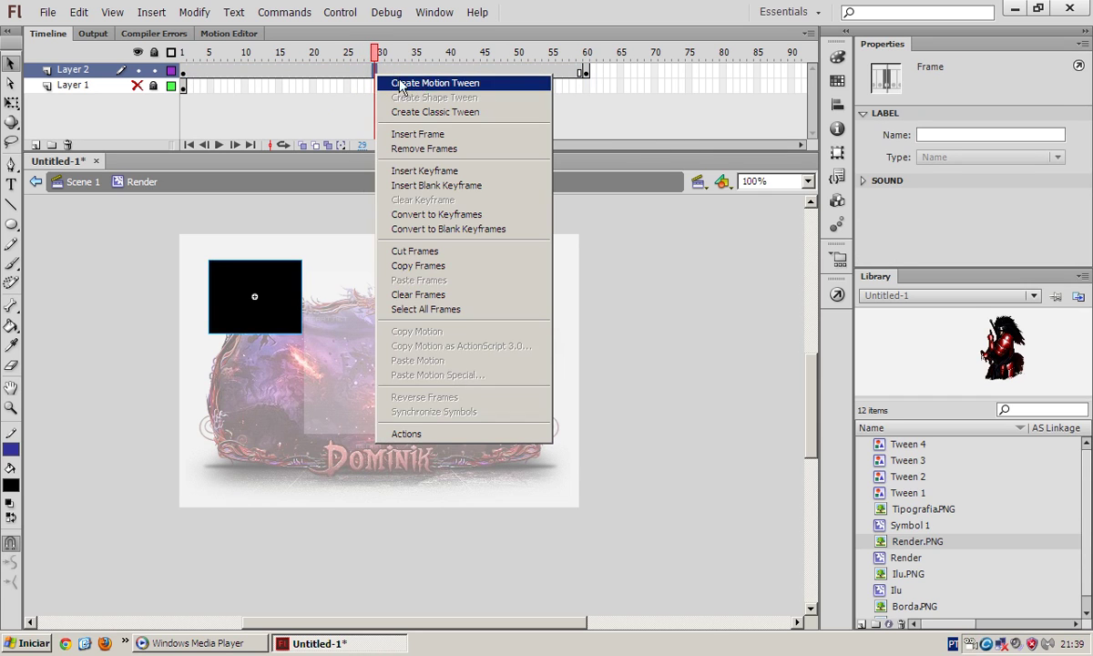
pyautogui.click(362, 72)
pyautogui.rightClick(360, 72)
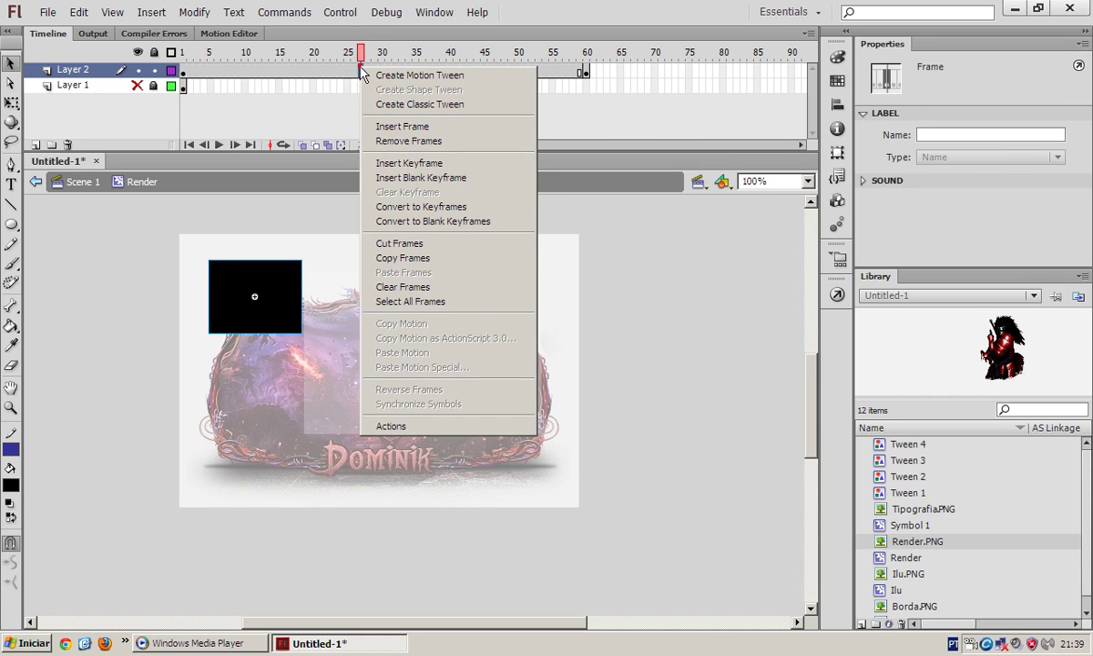
pyautogui.click(374, 71)
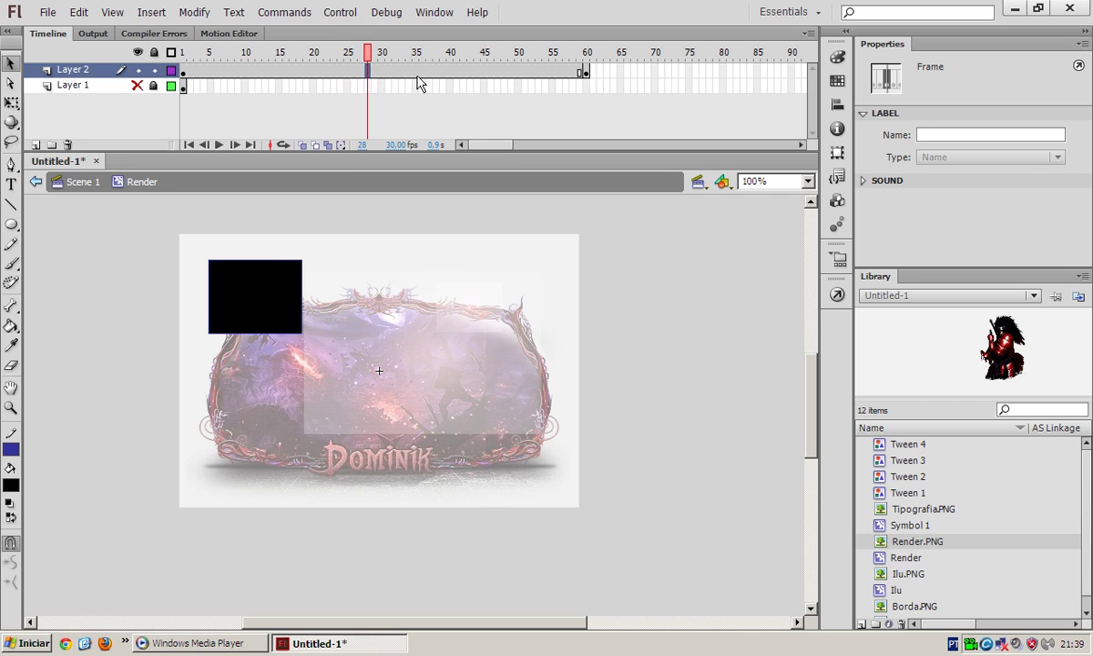
# Undo the tween removal and the classic tween so Layer 2's keyframes hold plain shapes again.
pyautogui.hotkey('ctrl', 'z')
pyautogui.rightClick(401, 72)
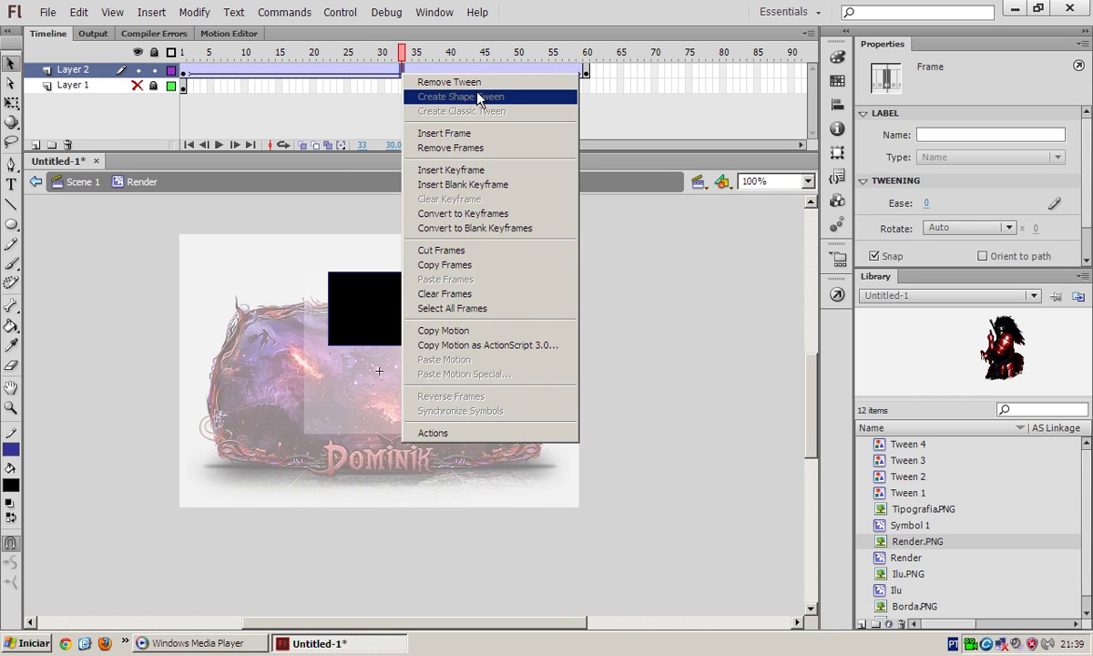
pyautogui.click(379, 73)
pyautogui.press('Return')
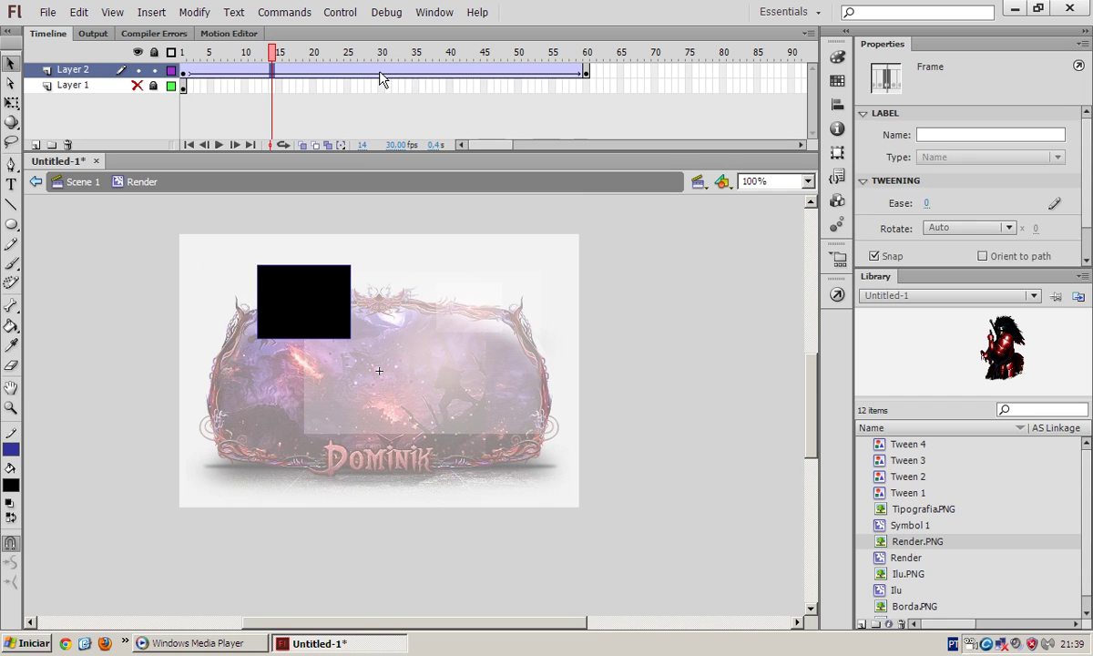
pyautogui.hotkey('ctrl', 'z')
# Create a shape tween on Layer 2 from the rectangle in frame 1 to the circle in frame 60.
pyautogui.click(380, 73)
pyautogui.rightClick(380, 73)
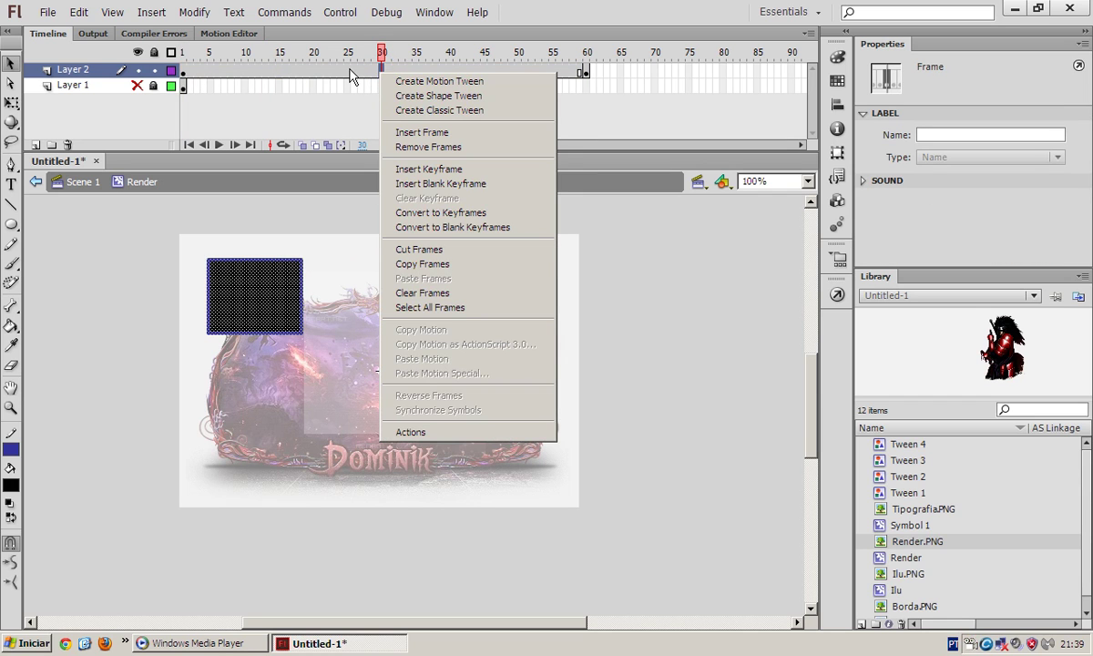
pyautogui.click(351, 73)
pyautogui.click(583, 71)
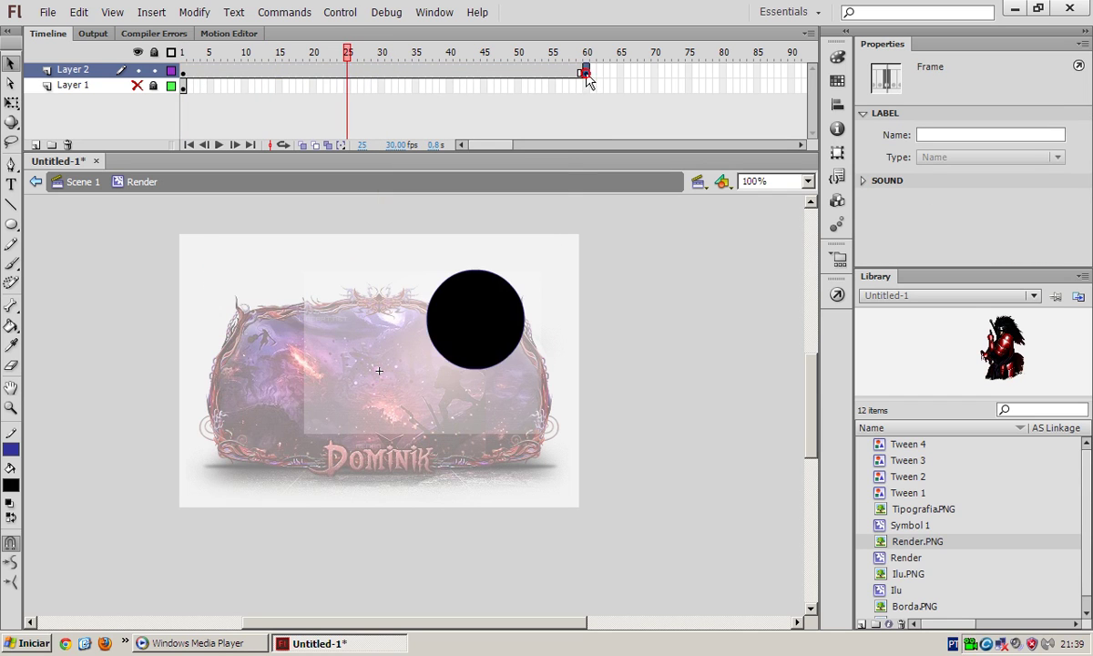
pyautogui.click(186, 71)
pyautogui.click(321, 71)
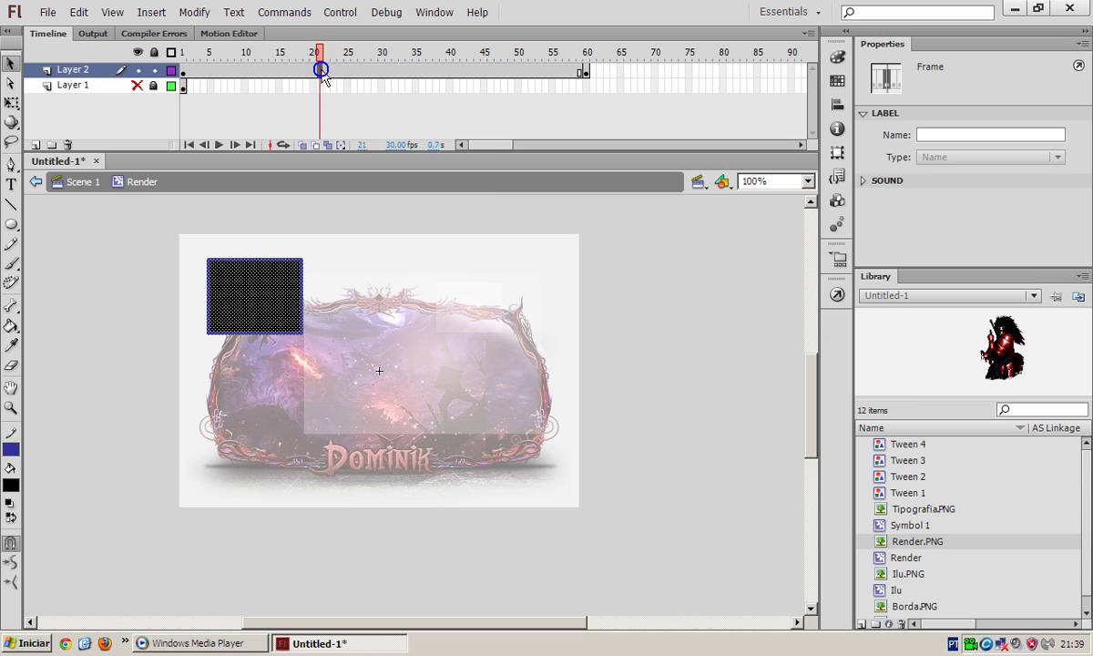
pyautogui.rightClick(322, 72)
pyautogui.click(372, 93)
# Test the movie from Layer 2's first frame to preview the rectangle morphing into the circle, and close the preview.
pyautogui.click(187, 77)
pyautogui.click(185, 73)
pyautogui.hotkey('ctrl', 'Return')
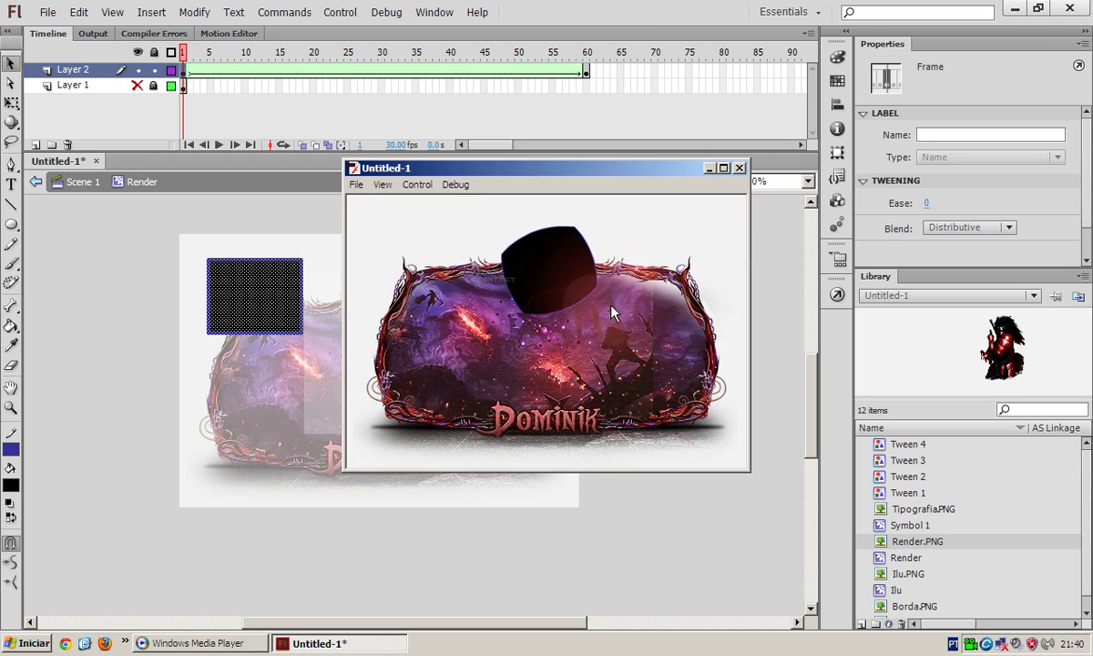
pyautogui.click(739, 169)
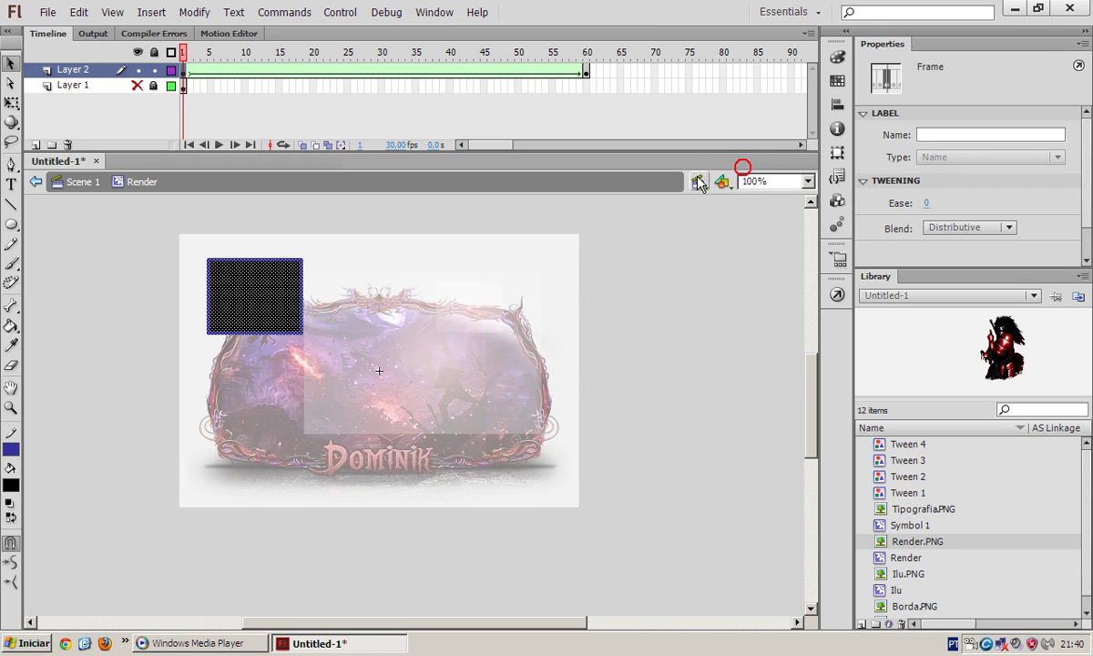
# Delete Layer 2 from the Render symbol.
pyautogui.rightClick(96, 70)
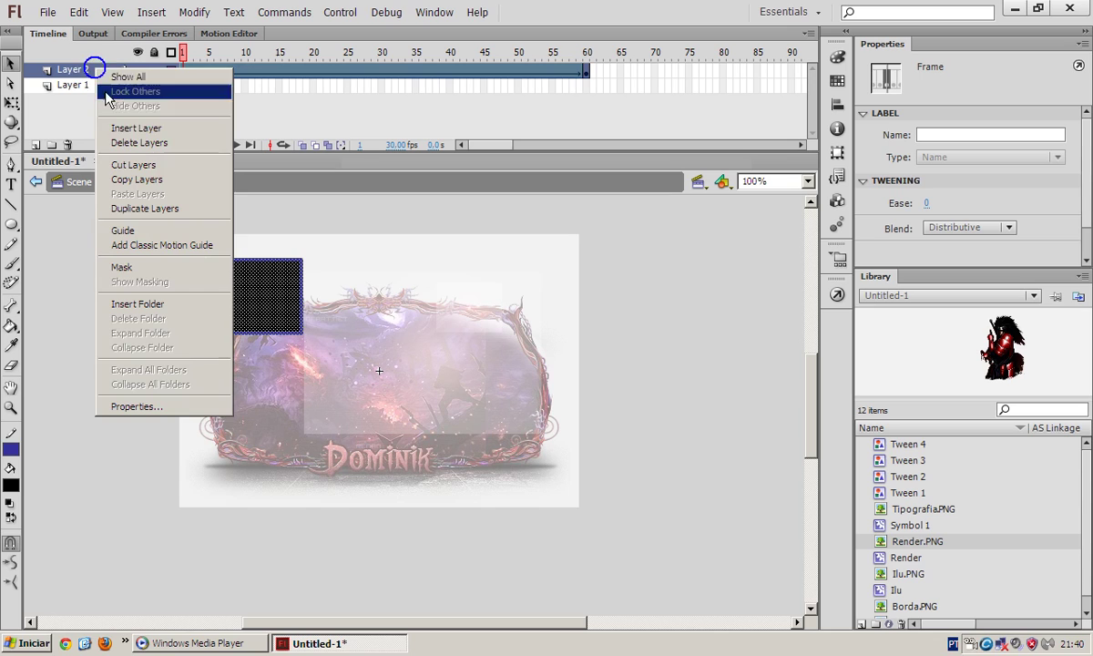
pyautogui.click(131, 149)
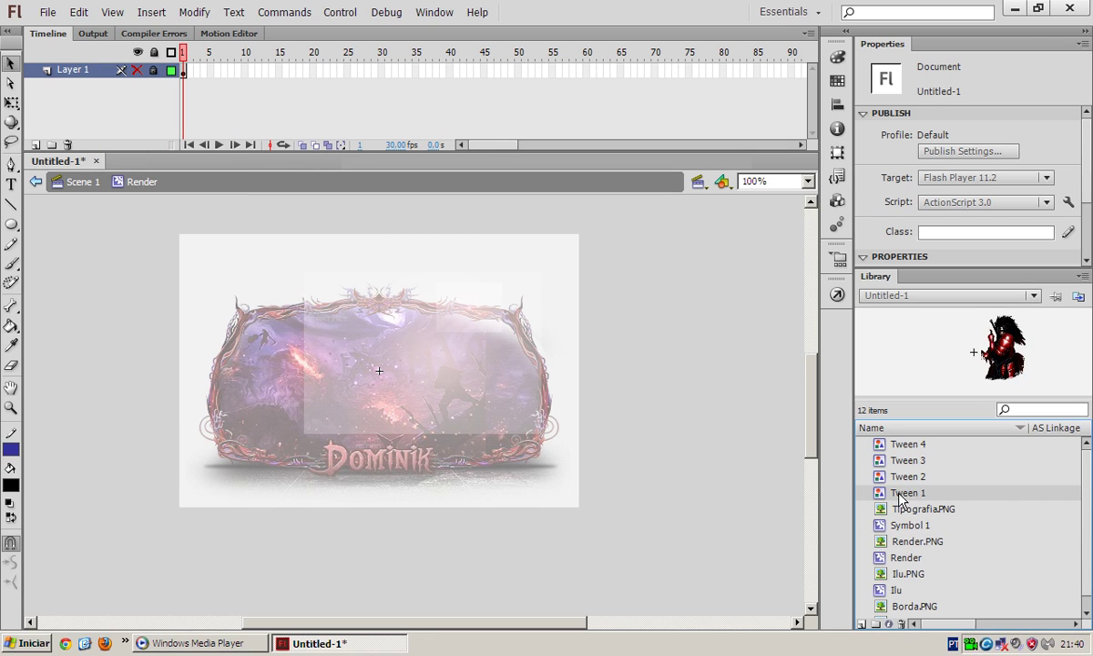
# Preview the four Tween graphics in the library and delete Tween 4 and Tween 3.
pyautogui.click(879, 445)
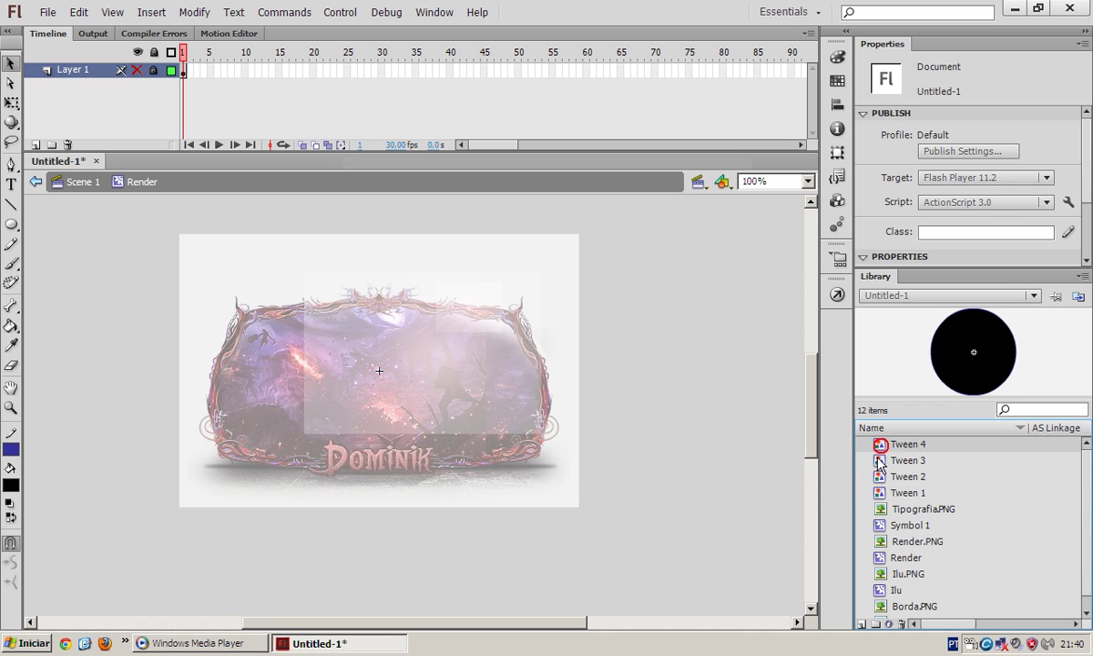
pyautogui.click(881, 460)
pyautogui.click(880, 476)
pyautogui.click(880, 493)
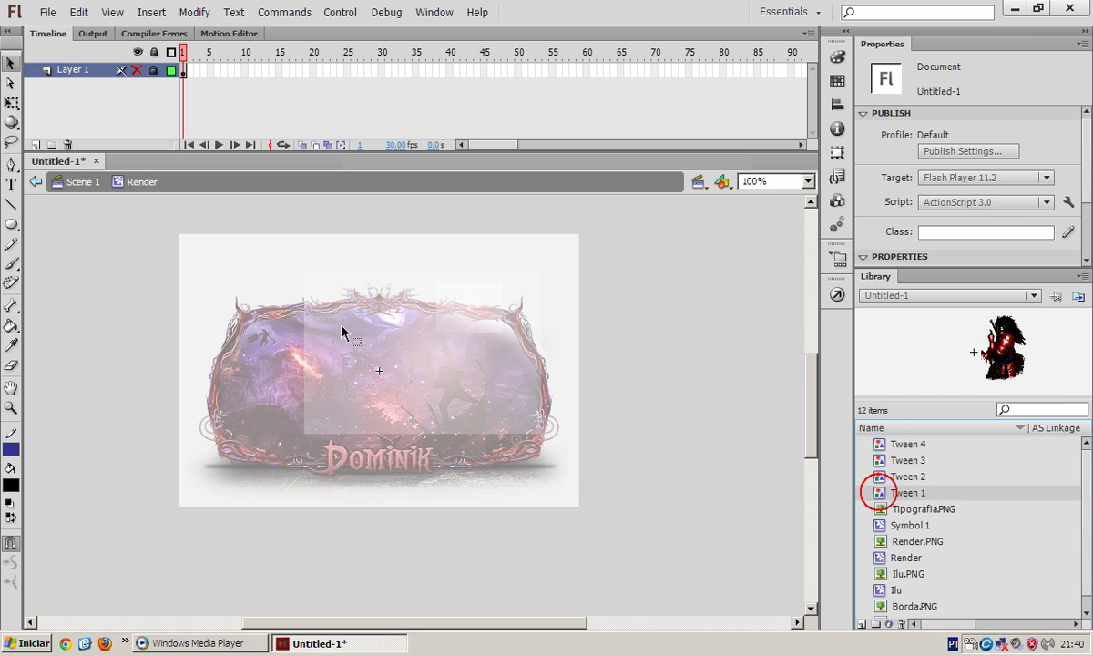
pyautogui.click(880, 476)
pyautogui.click(880, 444)
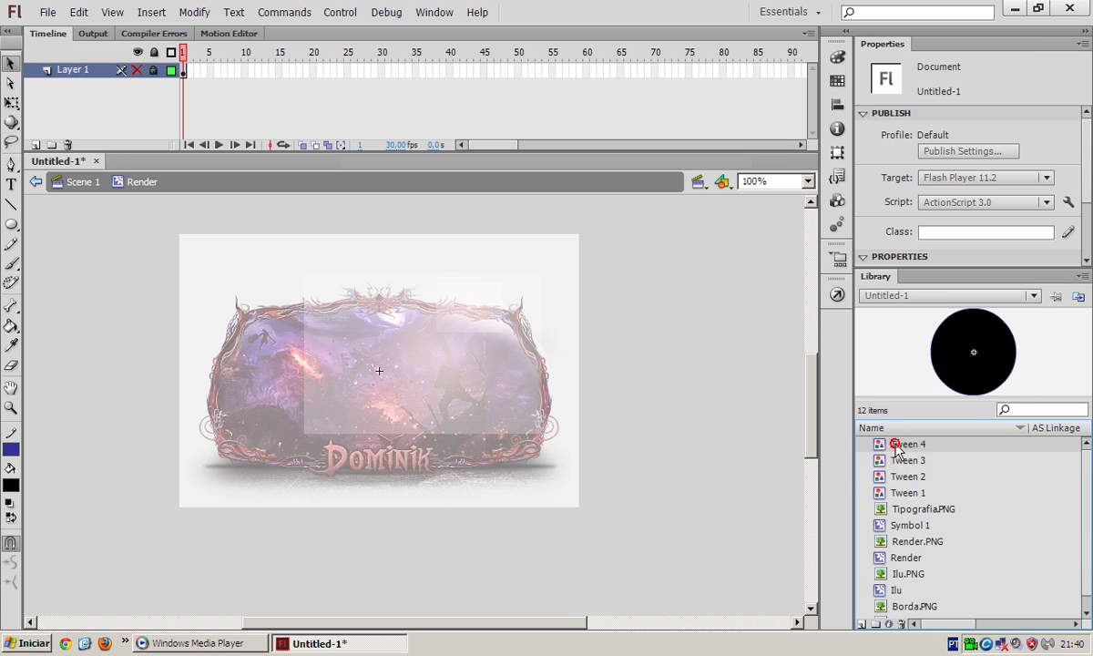
pyautogui.click(880, 460)
pyautogui.click(879, 476)
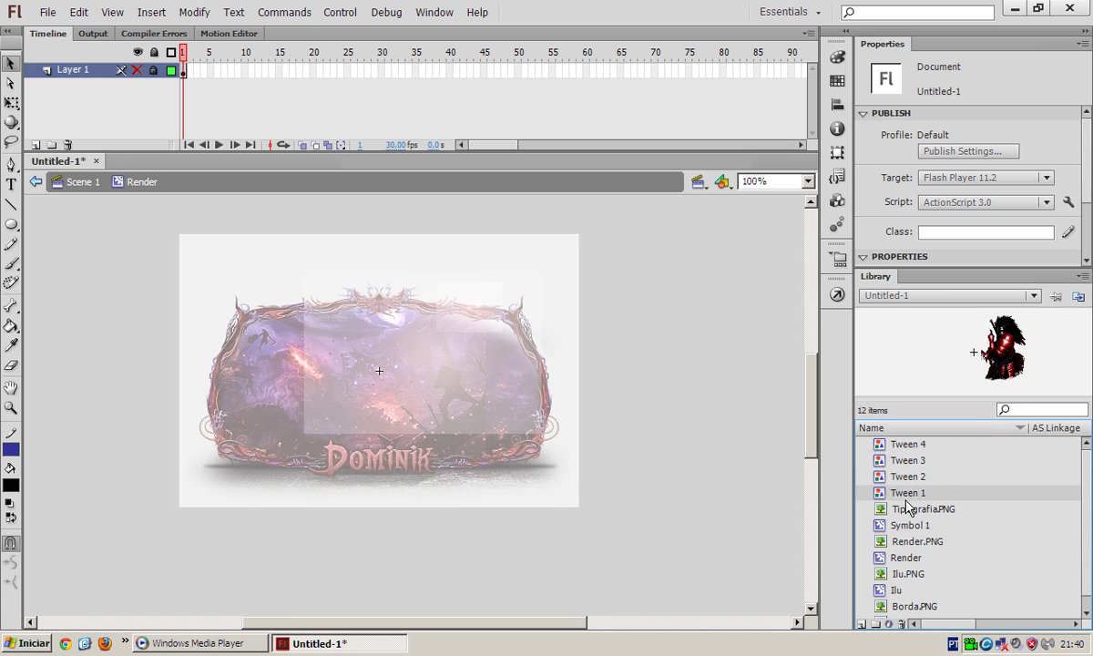
pyautogui.click(899, 459)
pyautogui.click(897, 444)
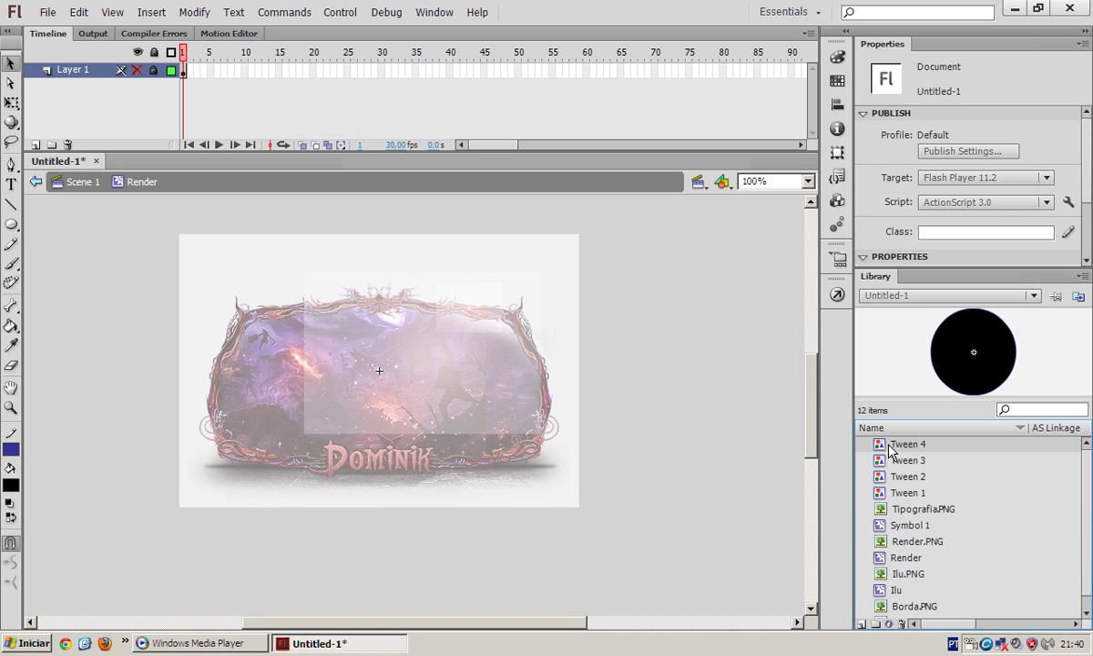
pyautogui.press('Delete')
pyautogui.press('Delete')
pyautogui.click(891, 446)
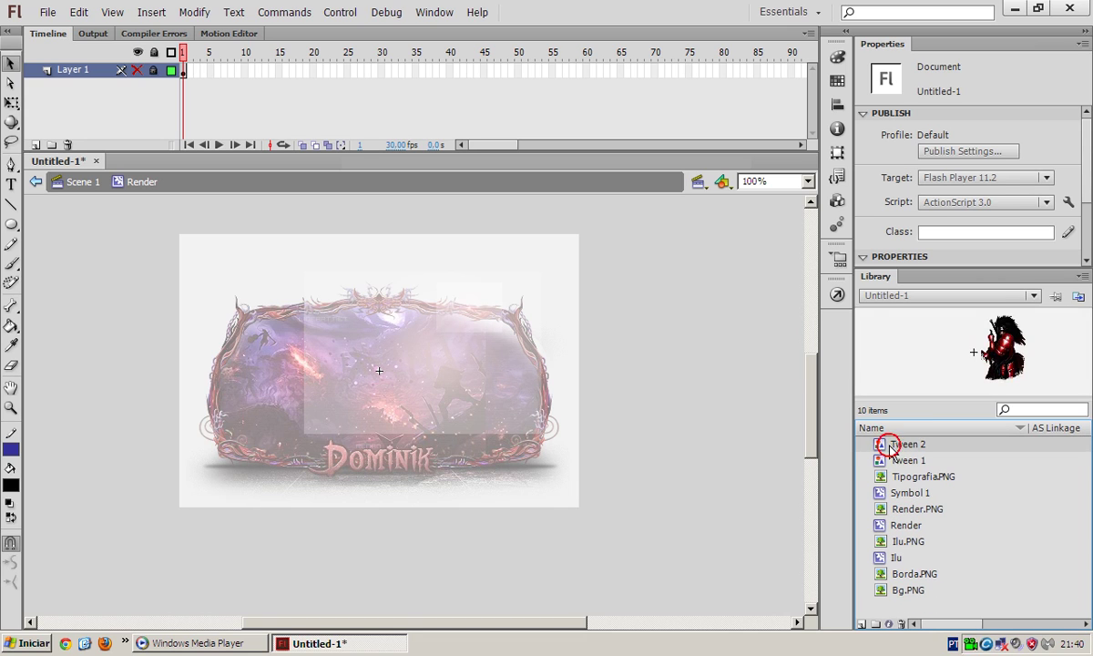
# Make Layer 1 of the Render symbol visible and return to Scene 1.
pyautogui.click(137, 71)
pyautogui.doubleClick(83, 326)
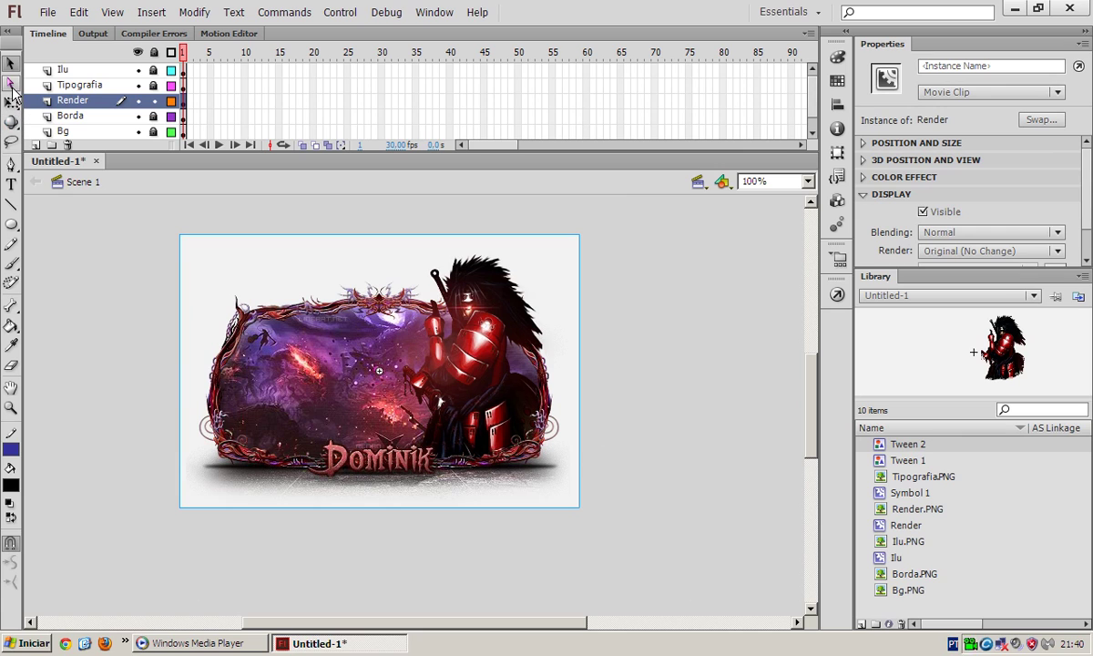
# Shift the Render movie clip to the left and center it on the stage again with the Align options.
pyautogui.click(10, 63)
pyautogui.moveTo(442, 392); pyautogui.dragTo(409, 393)
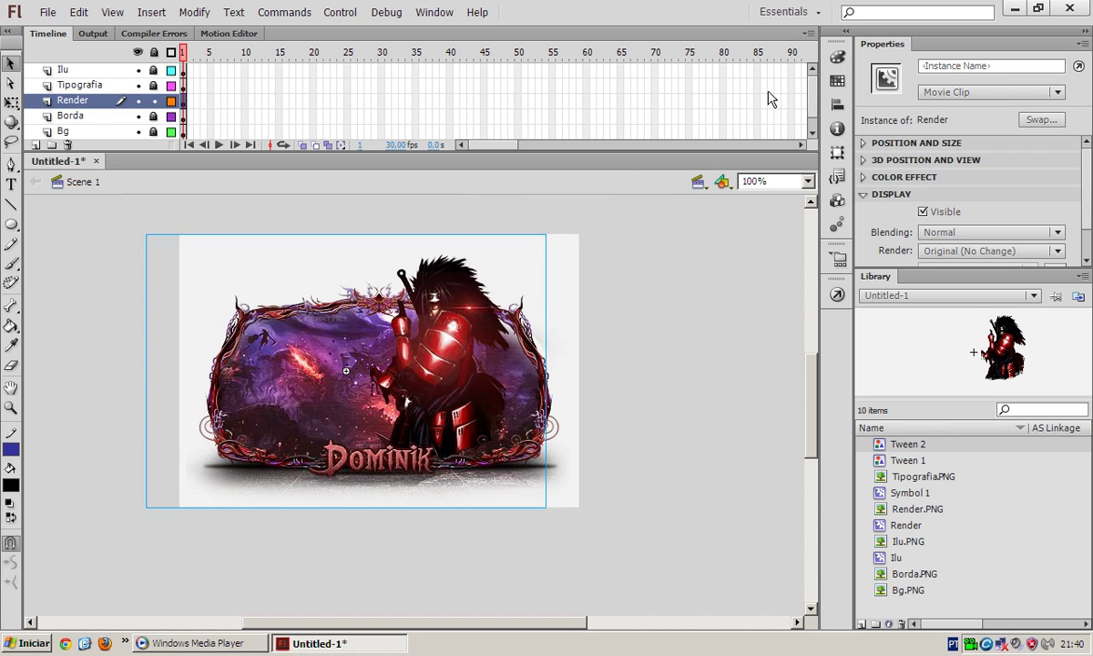
pyautogui.click(837, 129)
pyautogui.click(837, 104)
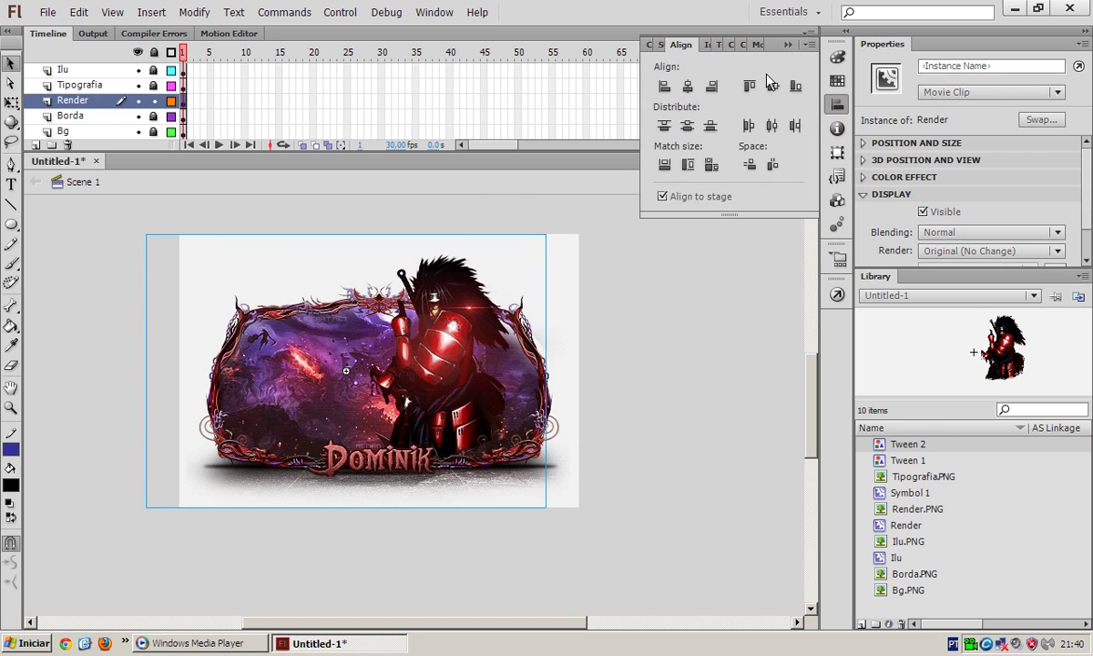
pyautogui.click(687, 86)
pyautogui.click(688, 125)
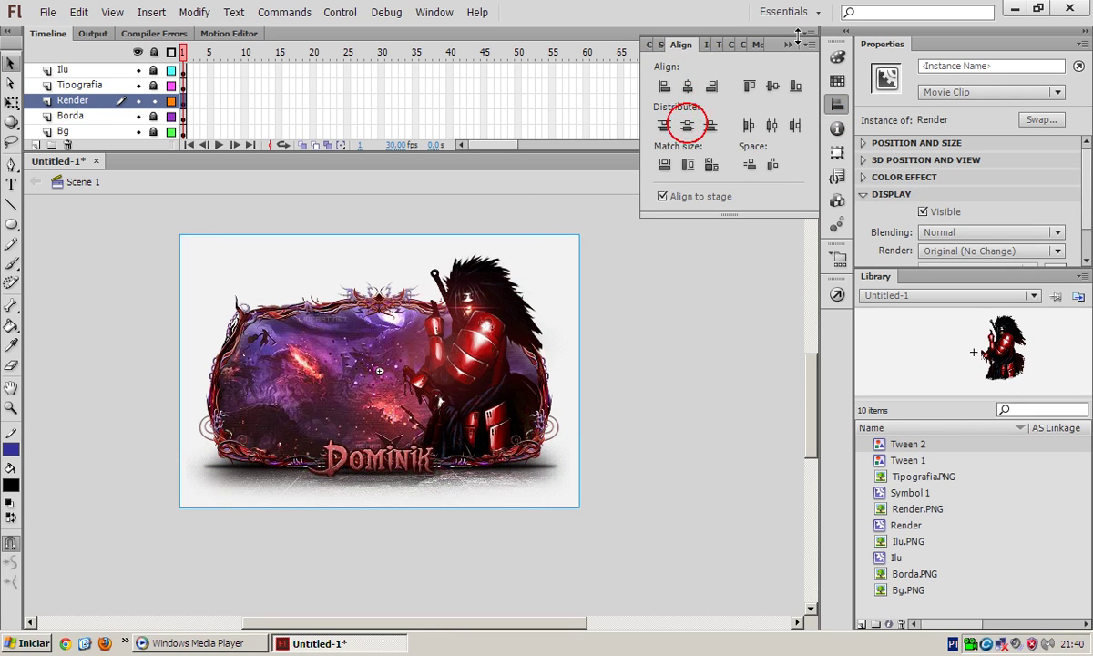
# Draw a small triangle with the Pen tool above the frame's upper-left edge and try adjusting it with the Subselection tool.
pyautogui.click(8, 87)
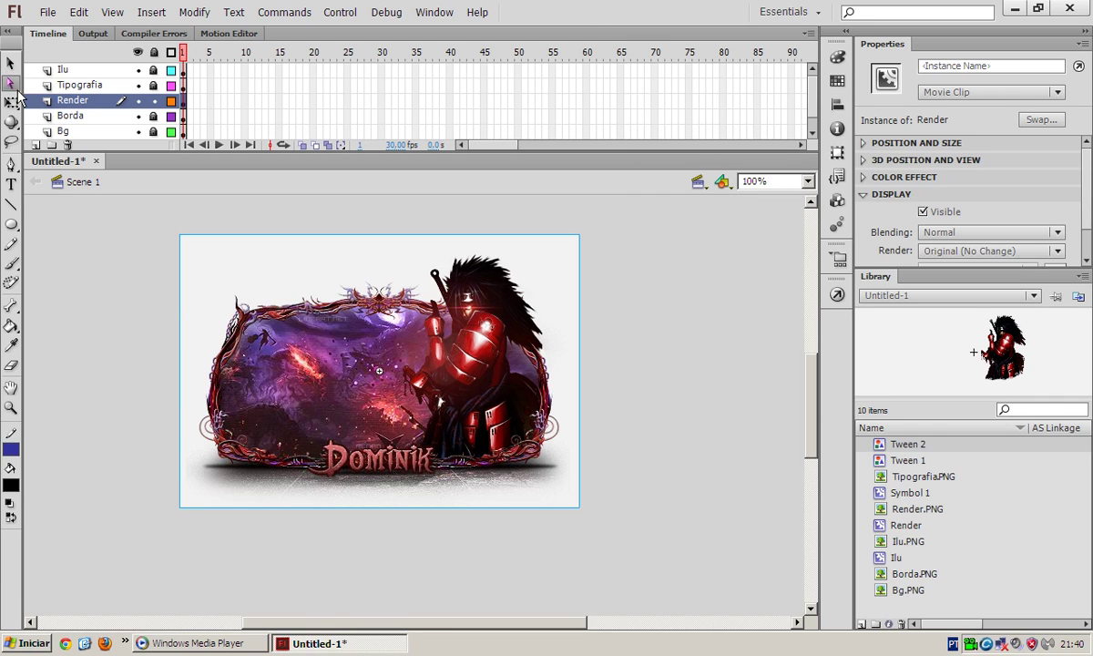
pyautogui.click(11, 163)
pyautogui.click(246, 299)
pyautogui.click(310, 297)
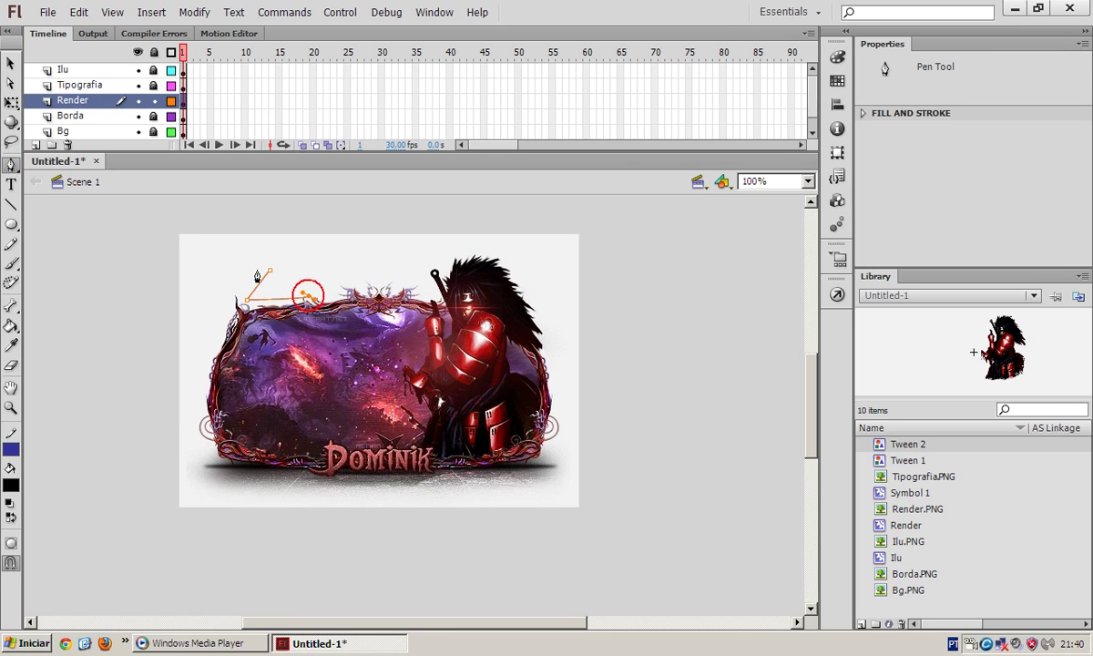
pyautogui.click(269, 272)
pyautogui.click(11, 82)
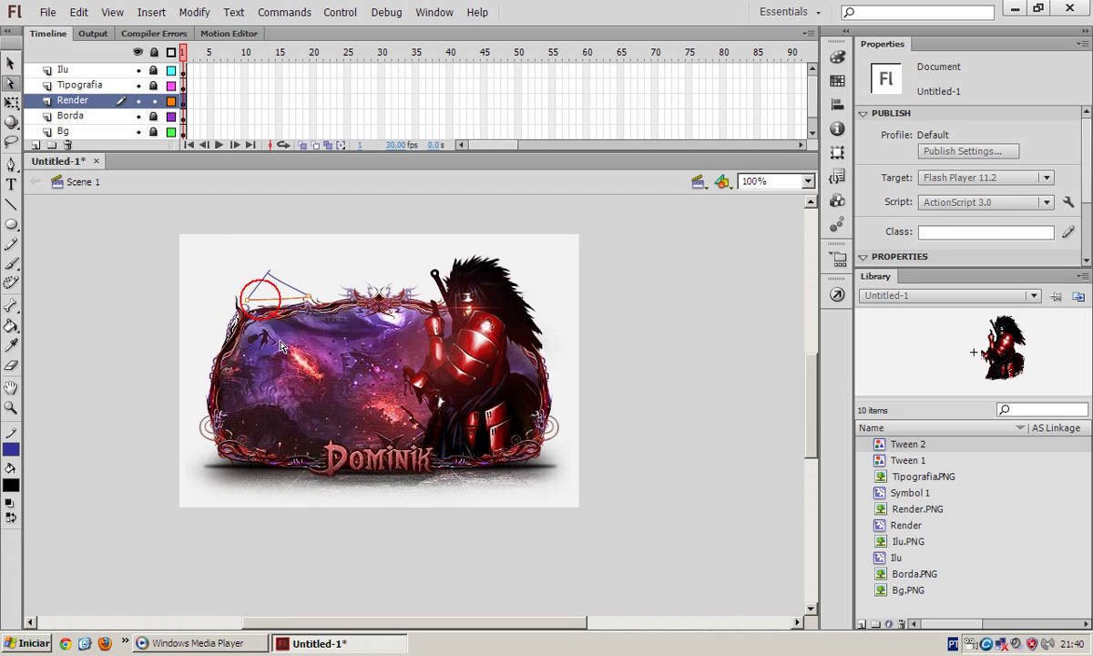
pyautogui.click(263, 300)
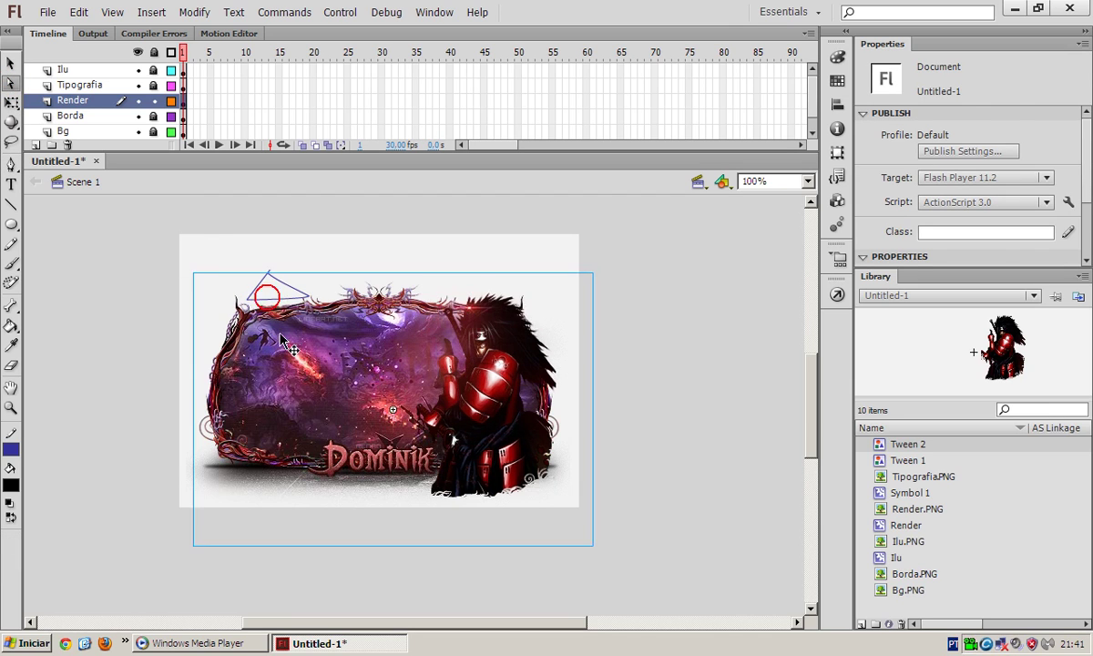
# Undo the Render clip's shift and remove the pen triangle, leaving the Render clip selected.
pyautogui.hotkey('ctrl', 'z')
pyautogui.hotkey('ctrl', 'z')
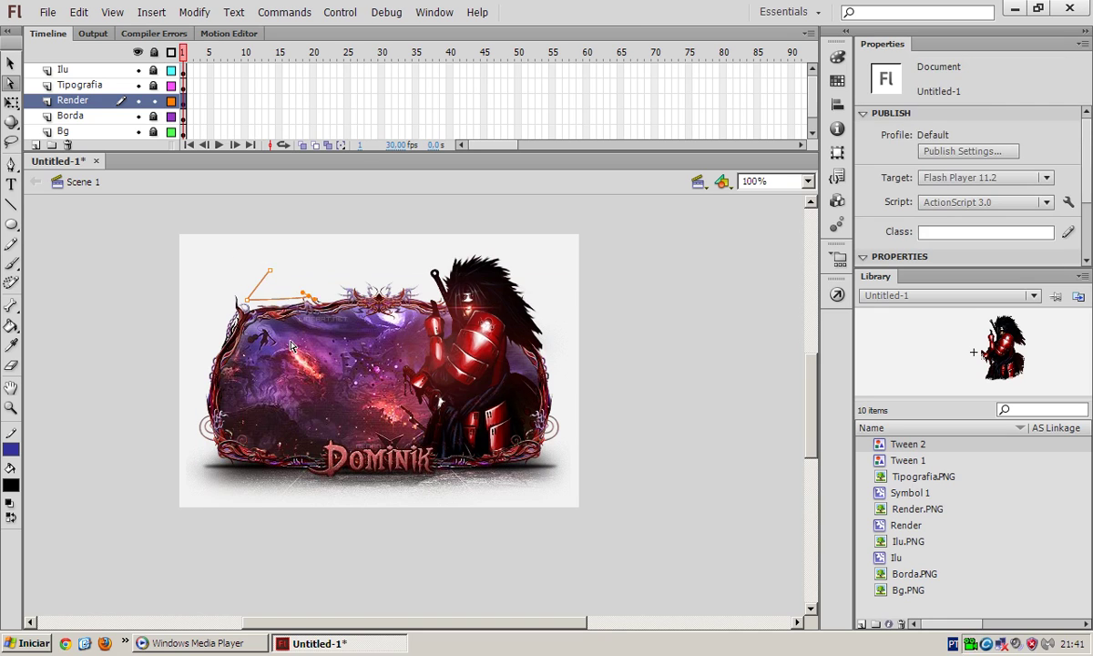
pyautogui.click(282, 337)
pyautogui.click(12, 75)
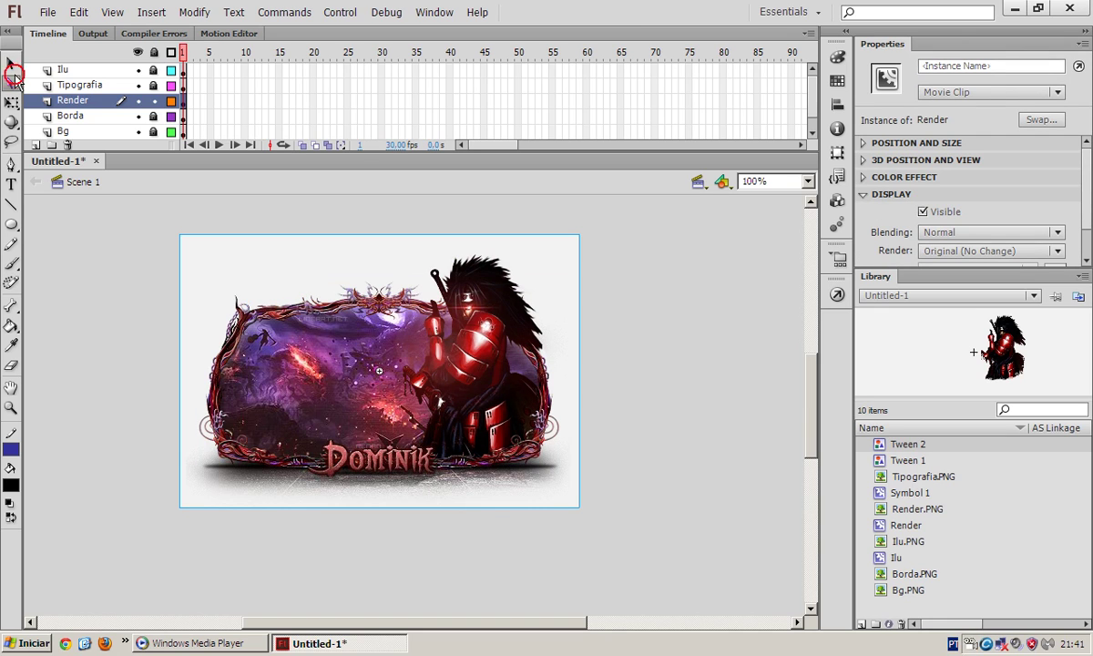
# Rotate the Render movie clip clockwise and flip it horizontally with the Free Transform tool.
pyautogui.click(9, 165)
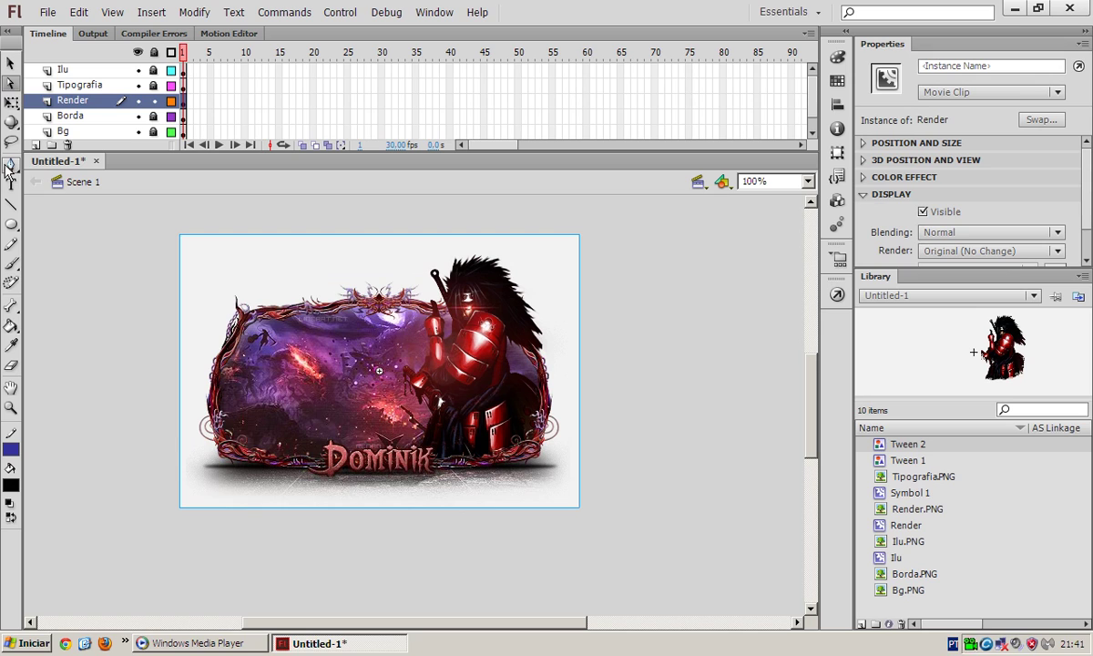
pyautogui.click(12, 103)
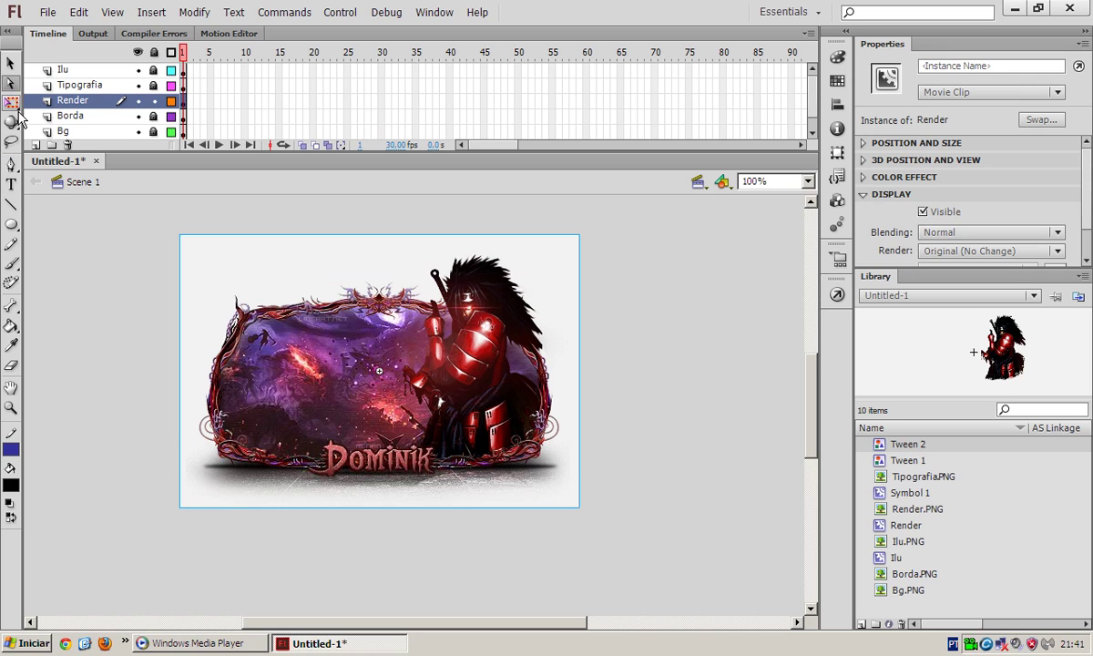
pyautogui.click(11, 102)
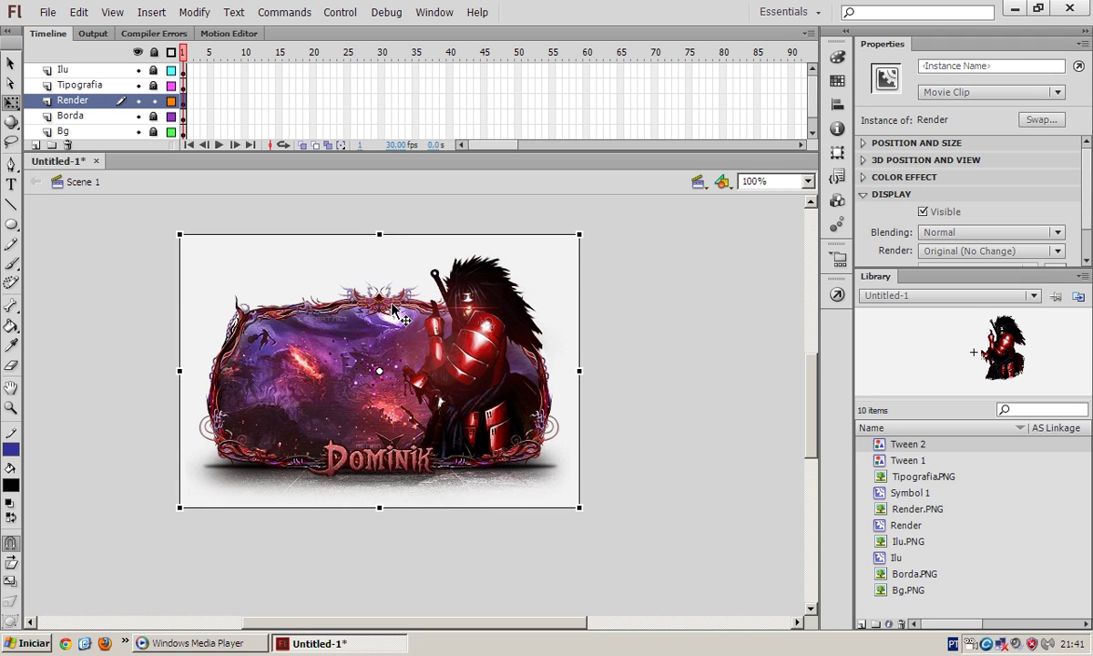
pyautogui.moveTo(583, 222); pyautogui.dragTo(699, 312)
pyautogui.rightClick(479, 351)
pyautogui.click(435, 353)
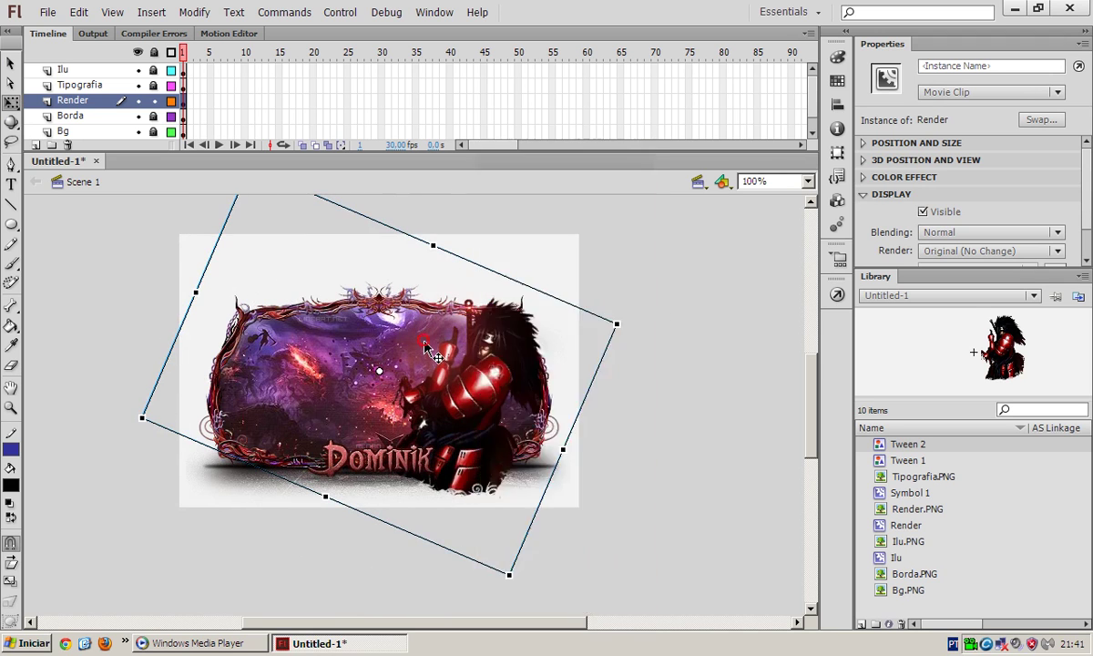
pyautogui.moveTo(566, 454); pyautogui.dragTo(98, 287)
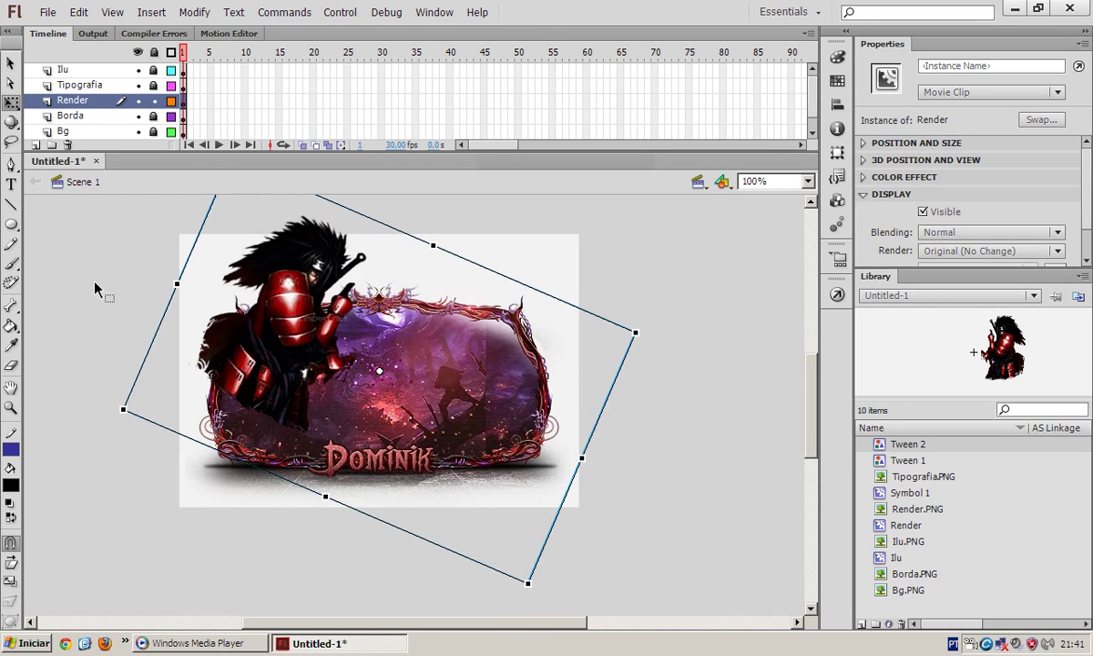
# Undo the flip and rotation of the Render clip, and try mirroring it horizontally by its side handle.
pyautogui.hotkey('ctrl', 'z')
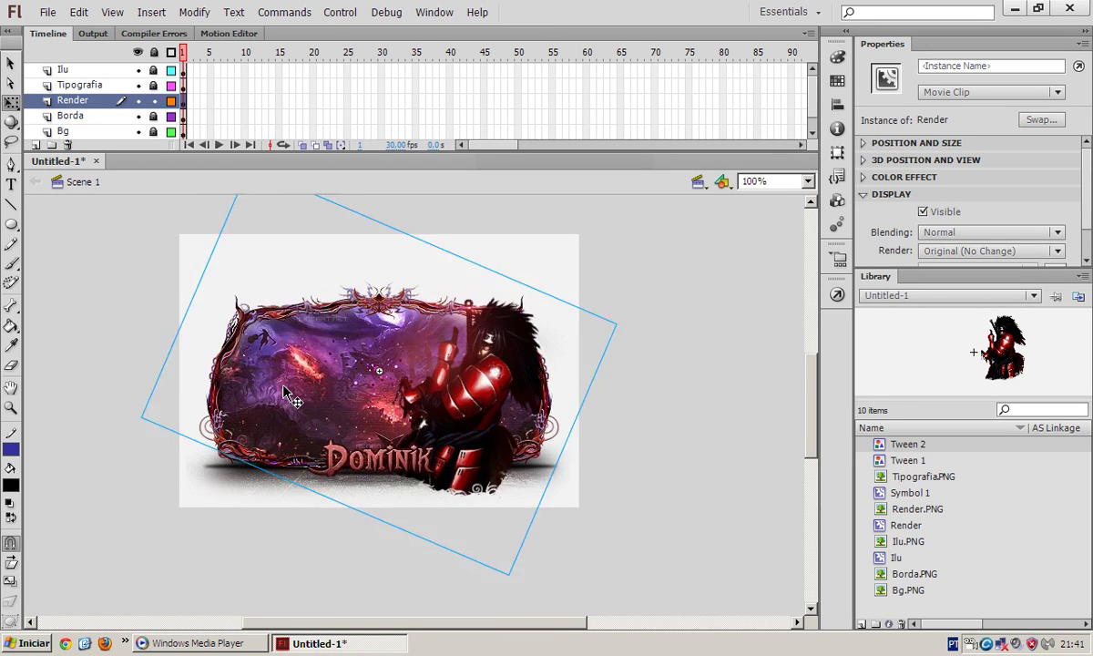
pyautogui.hotkey('ctrl', 'z')
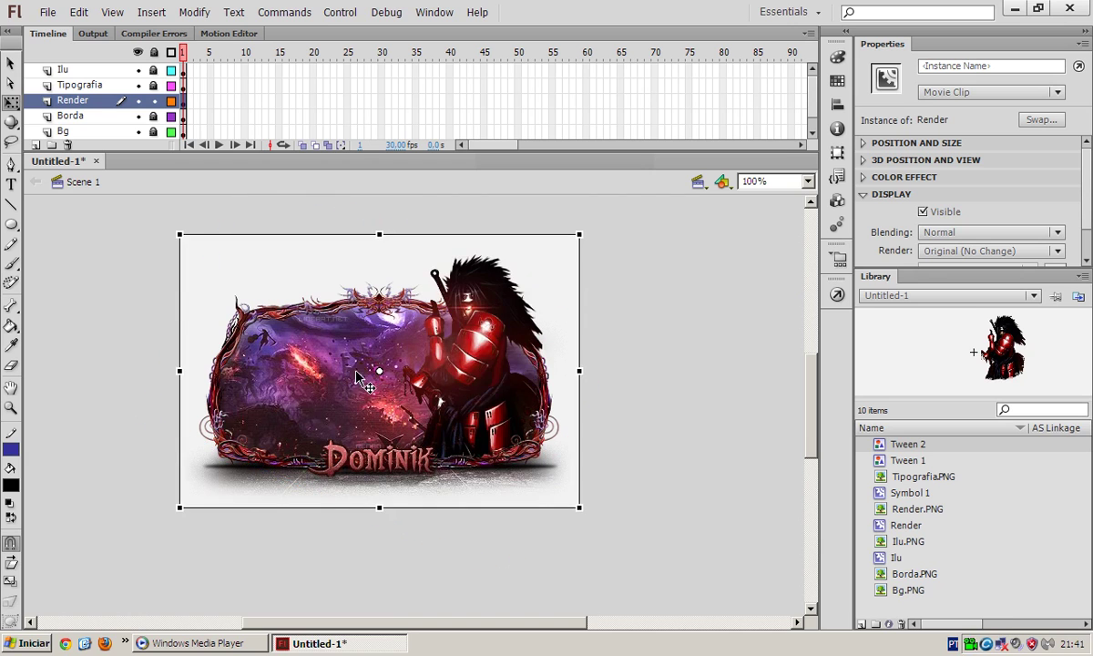
pyautogui.moveTo(578, 370); pyautogui.dragTo(179, 369)
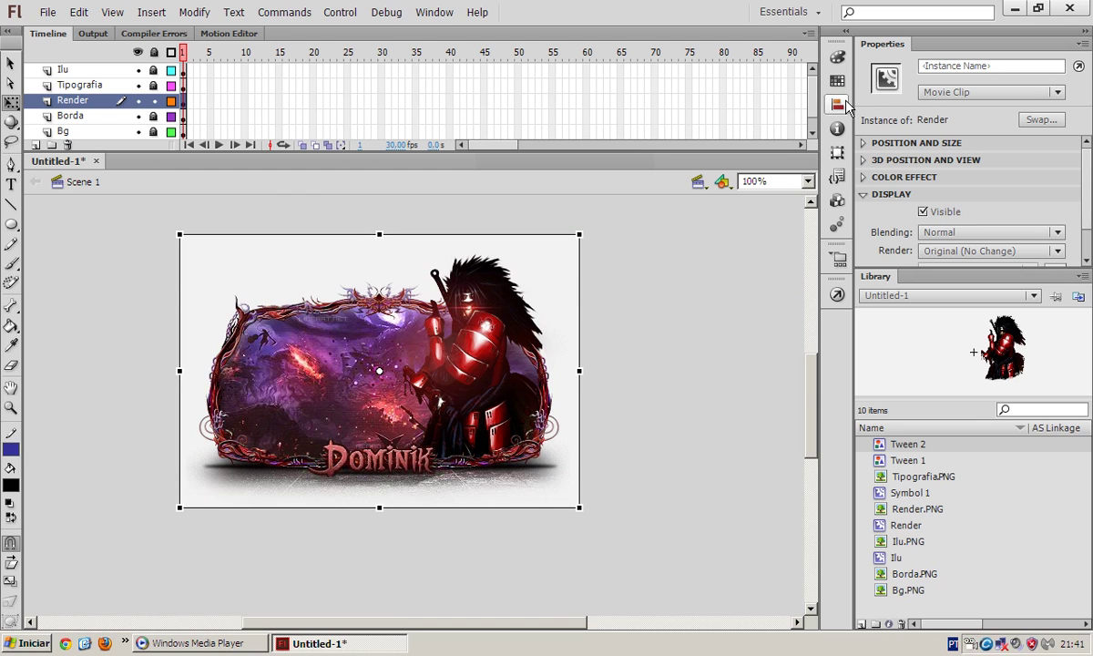
# Flip the Render clip horizontally by setting its Transform scale width to -100%.
pyautogui.click(434, 11)
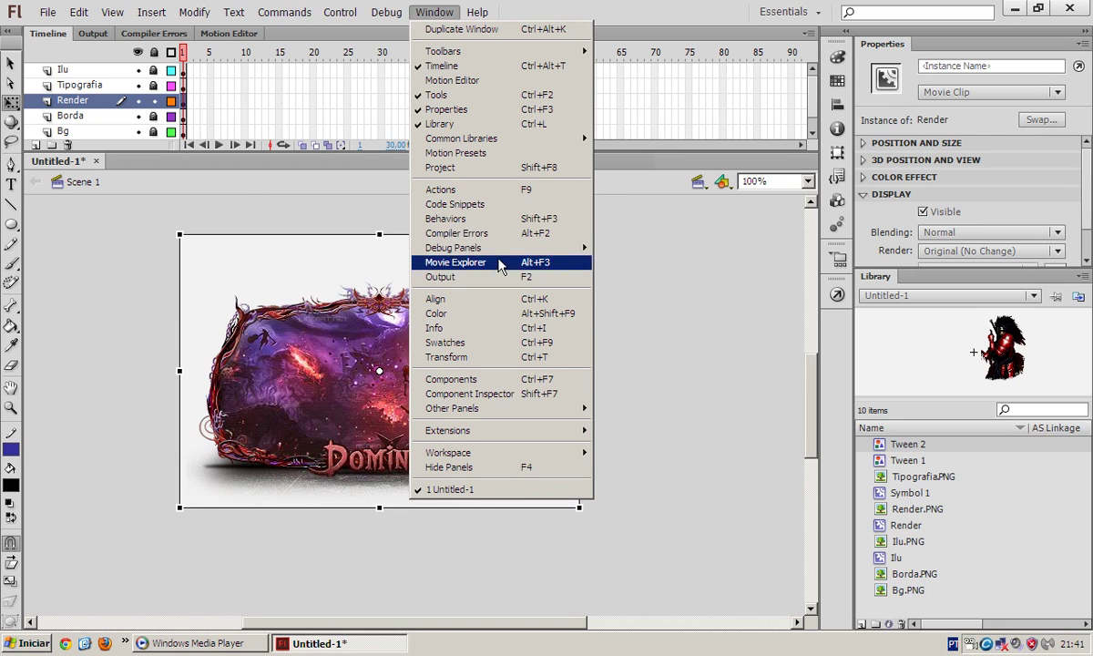
pyautogui.click(522, 358)
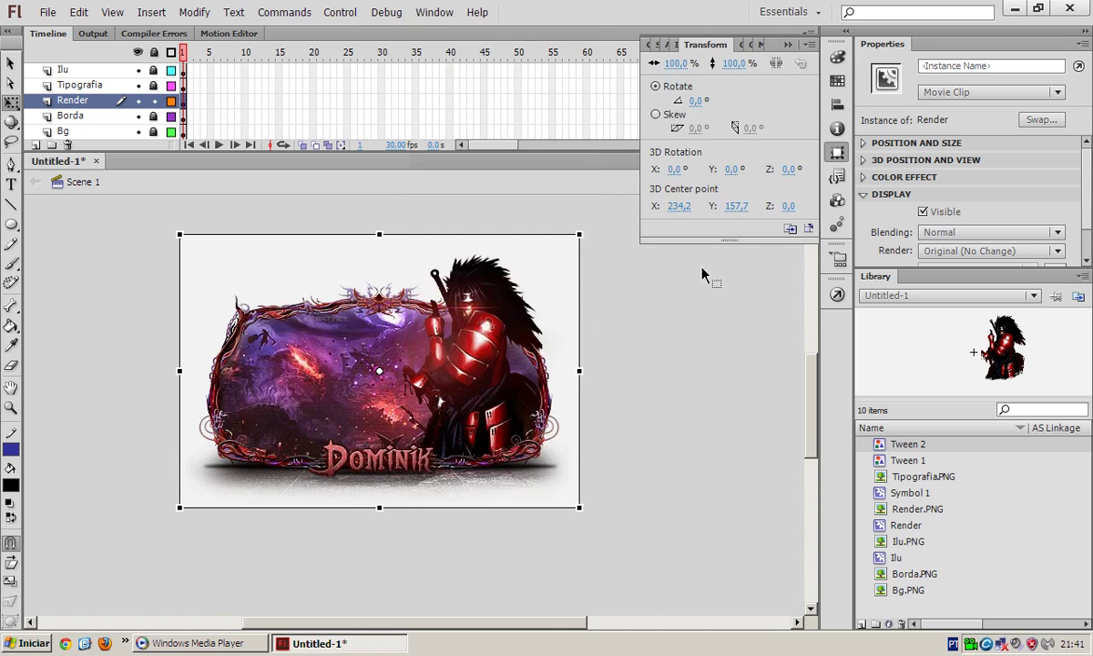
pyautogui.click(673, 63)
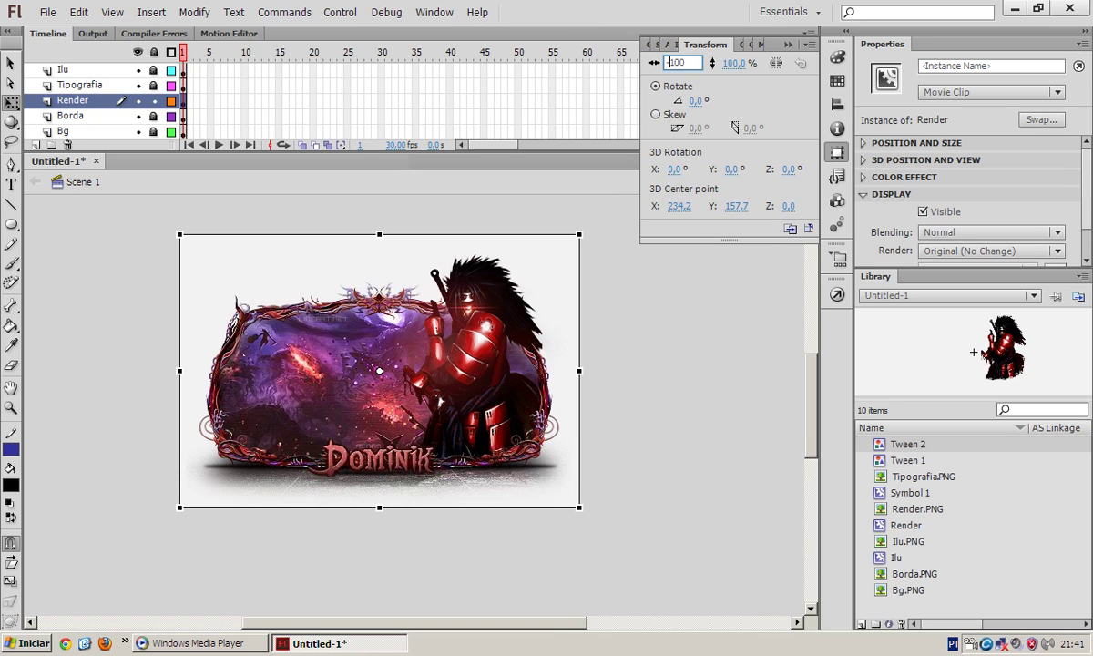
pyautogui.press('Return')
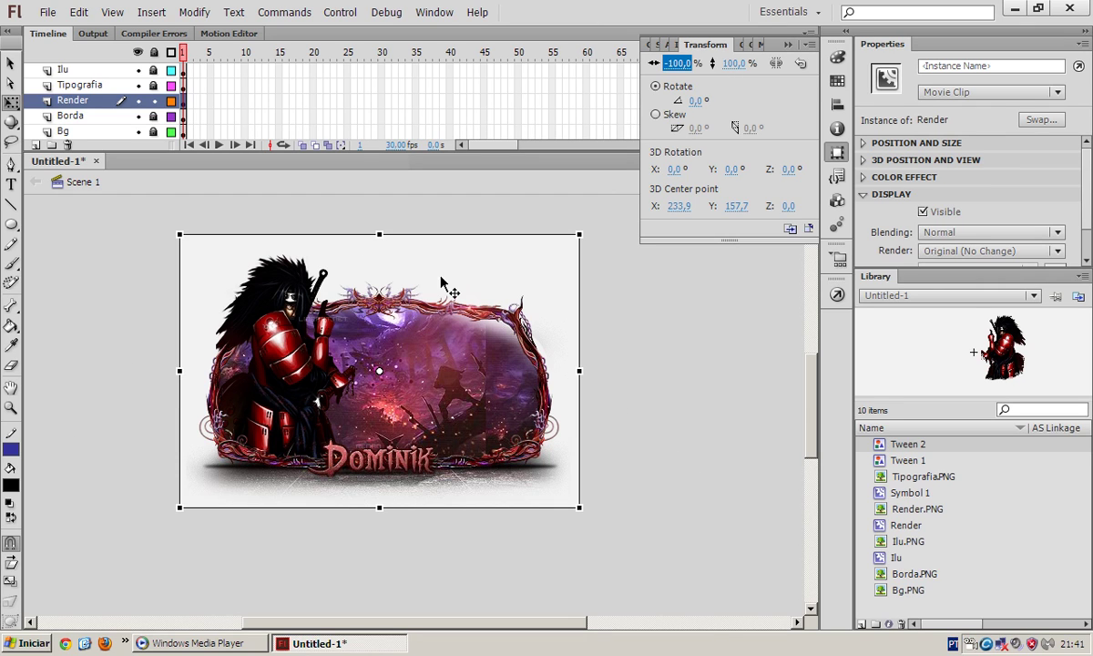
# Flip the Render clip vertically by setting its Transform scale height to -100%.
pyautogui.click(732, 73)
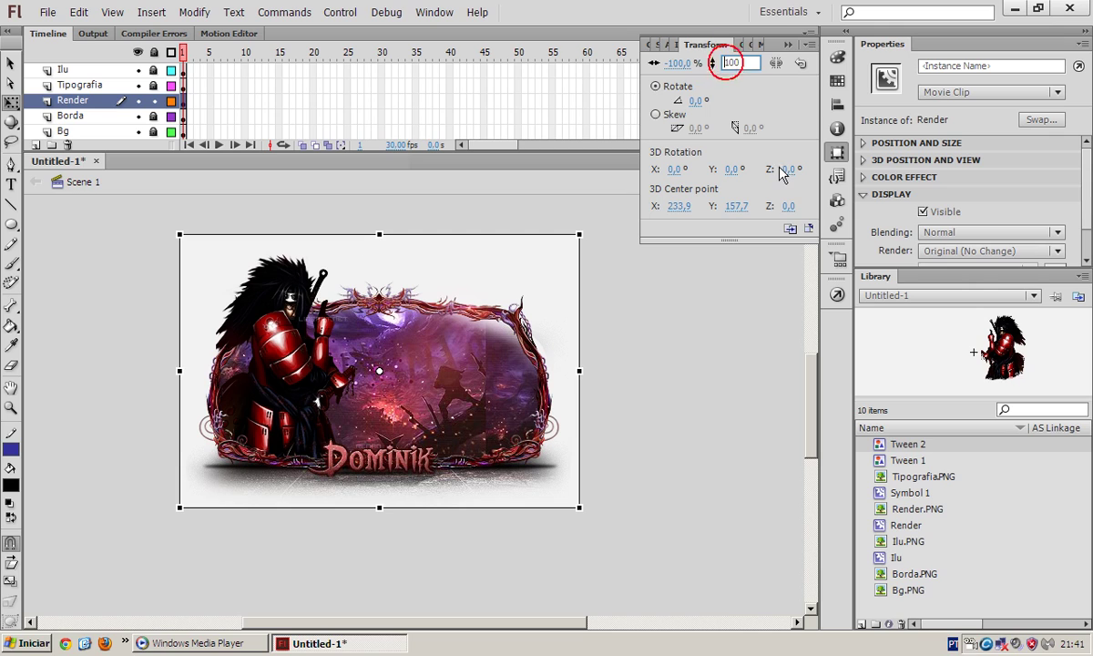
pyautogui.write('-100')
pyautogui.press('Return')
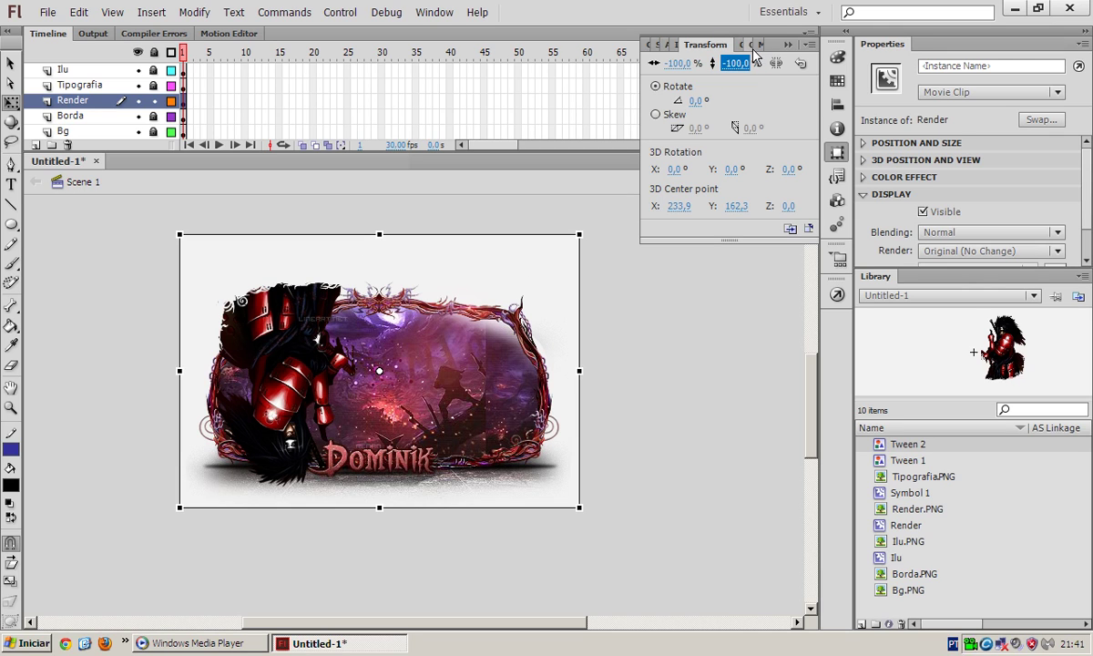
# Undo both scale changes on the Render clip and collapse the Transform options.
pyautogui.hotkey('ctrl', 'z')
pyautogui.hotkey('ctrl', 'z')
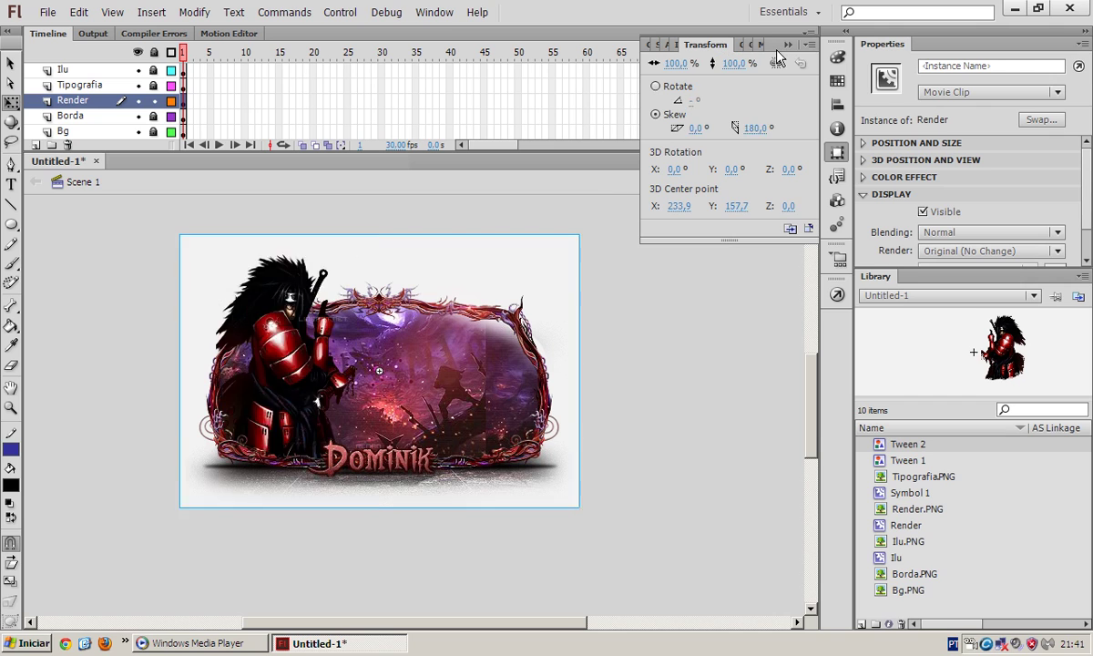
pyautogui.click(779, 53)
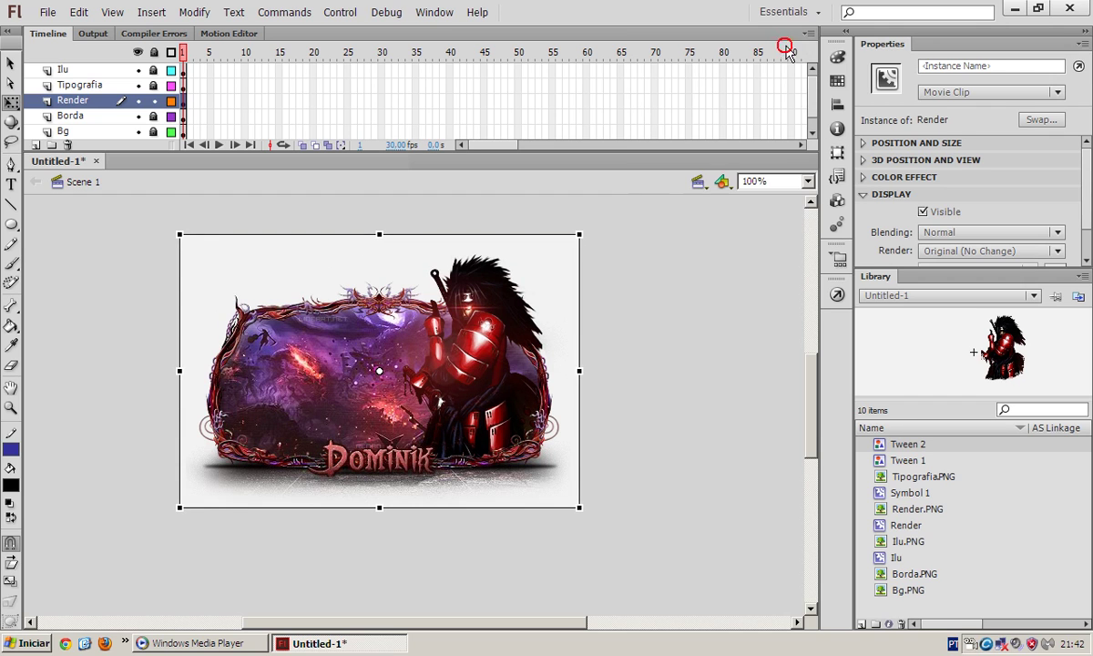
# Show the 3D Rotation tool on the Render clip, and try a Lasso selection above the frame's upper-left corner.
pyautogui.click(153, 102)
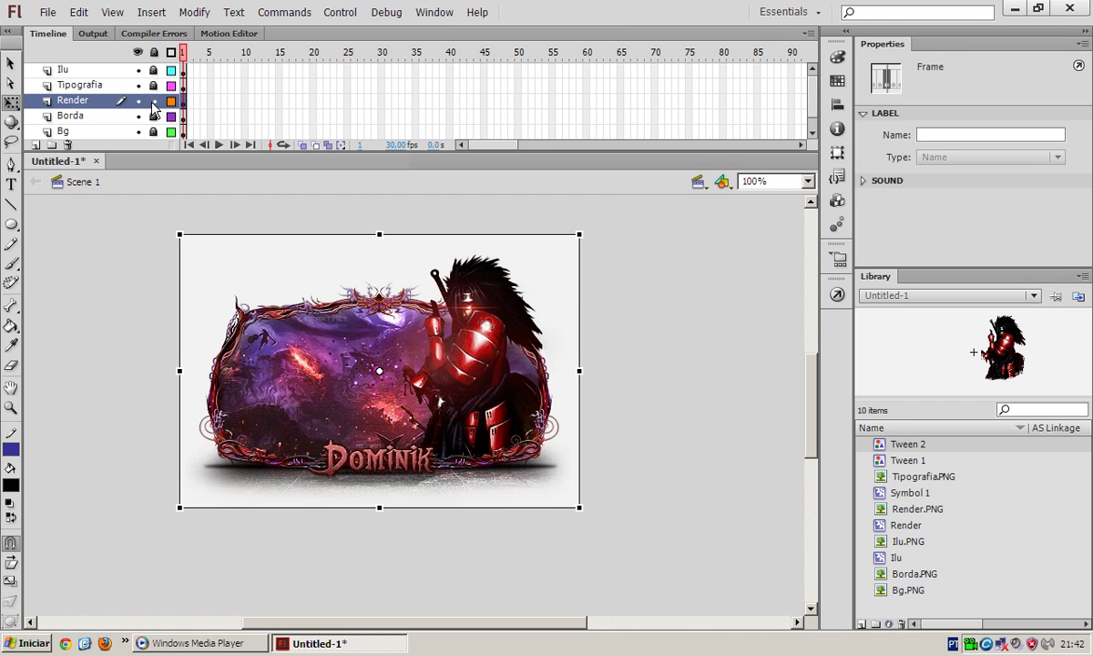
pyautogui.click(11, 122)
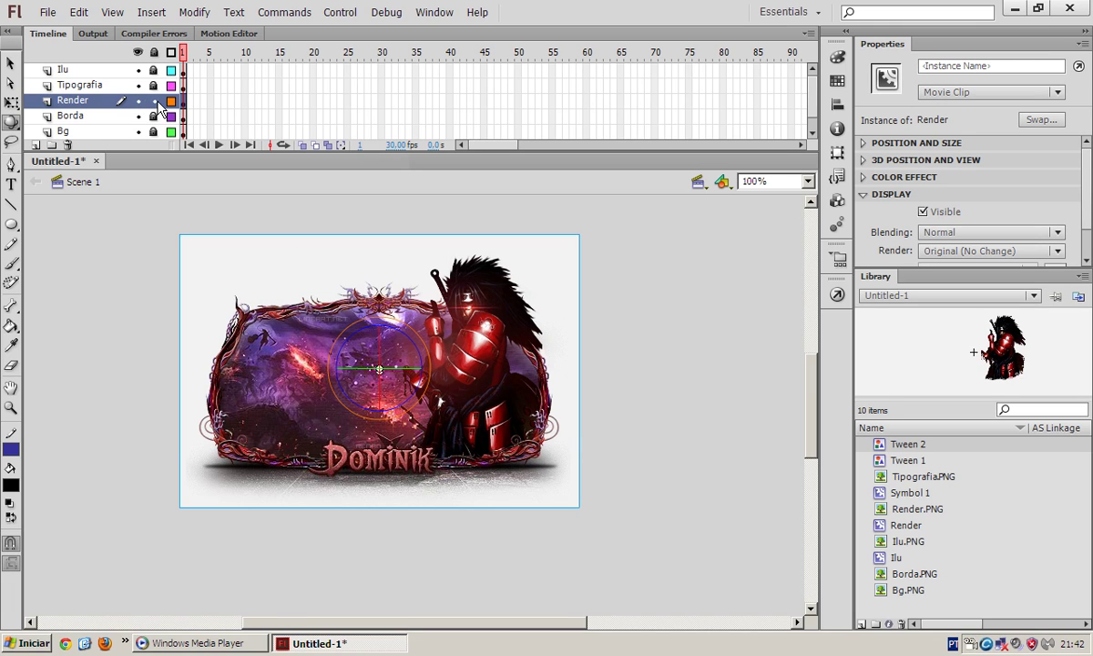
pyautogui.click(11, 142)
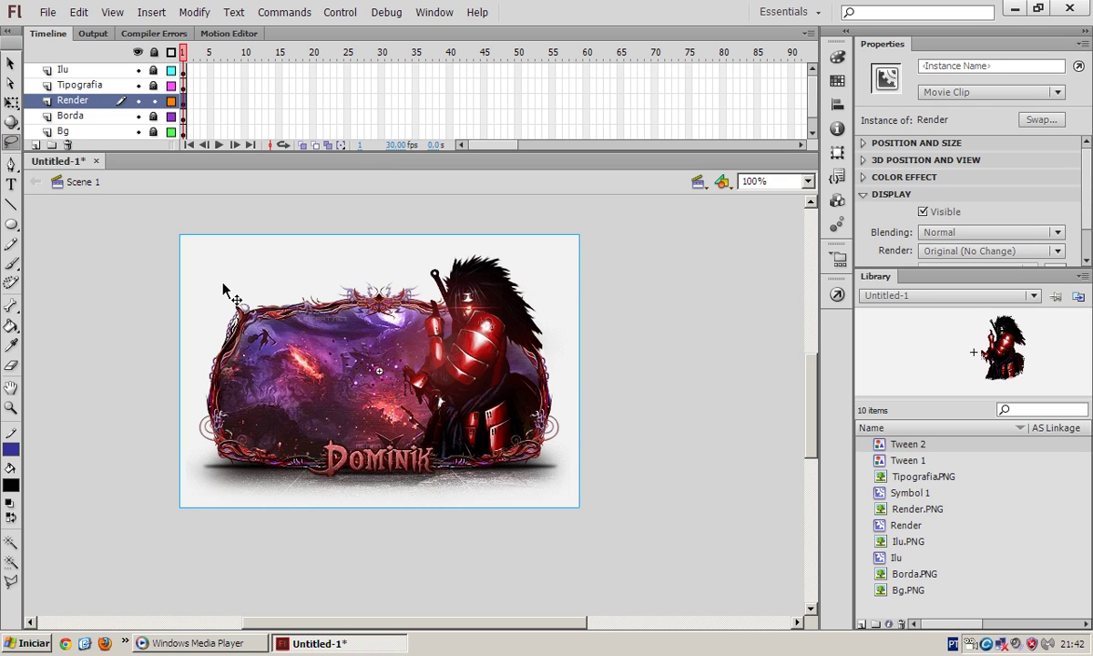
pyautogui.click(265, 260)
pyautogui.moveTo(243, 261)
pyautogui.mouseDown()
pyautogui.moveTo(208, 294)
pyautogui.moveTo(180, 386)
pyautogui.moveTo(305, 551)
pyautogui.moveTo(491, 535)
pyautogui.moveTo(587, 397)
pyautogui.moveTo(569, 293)
pyautogui.moveTo(519, 248)
pyautogui.moveTo(458, 234)
pyautogui.moveTo(227, 260)
pyautogui.mouseUp()
pyautogui.click(257, 296)
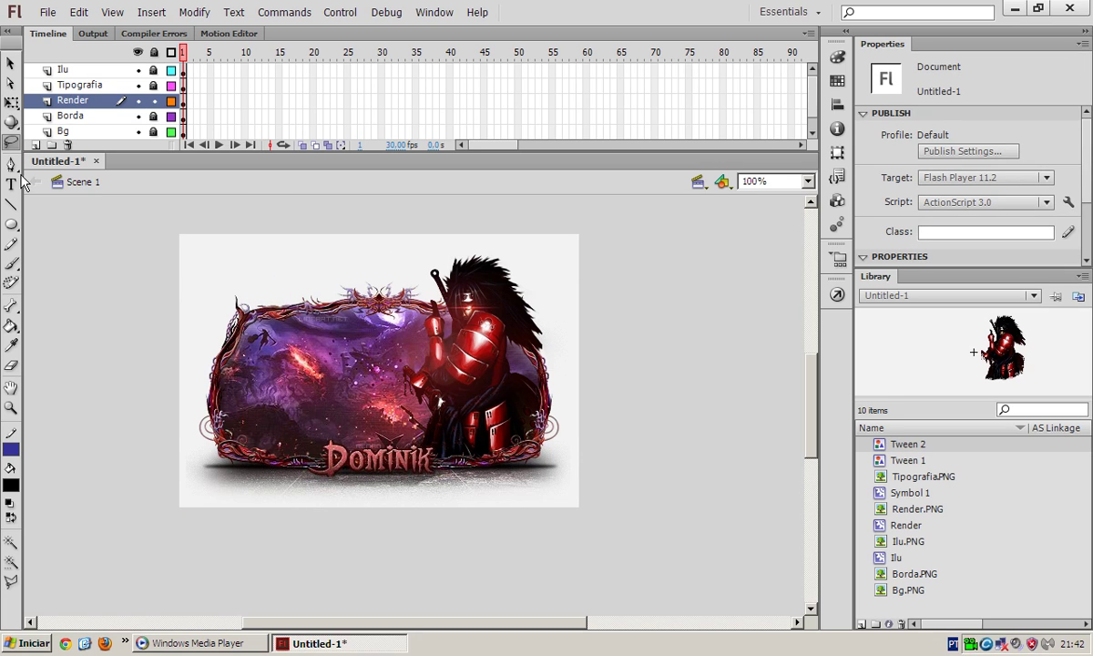
# Draw two black ovals with the Oval tool above the frame's upper-left corner and undo the larger one.
pyautogui.click(11, 223)
pyautogui.moveTo(216, 246)
pyautogui.mouseDown()
pyautogui.moveTo(255, 277)
pyautogui.moveTo(187, 239)
pyautogui.moveTo(202, 228)
pyautogui.mouseUp()
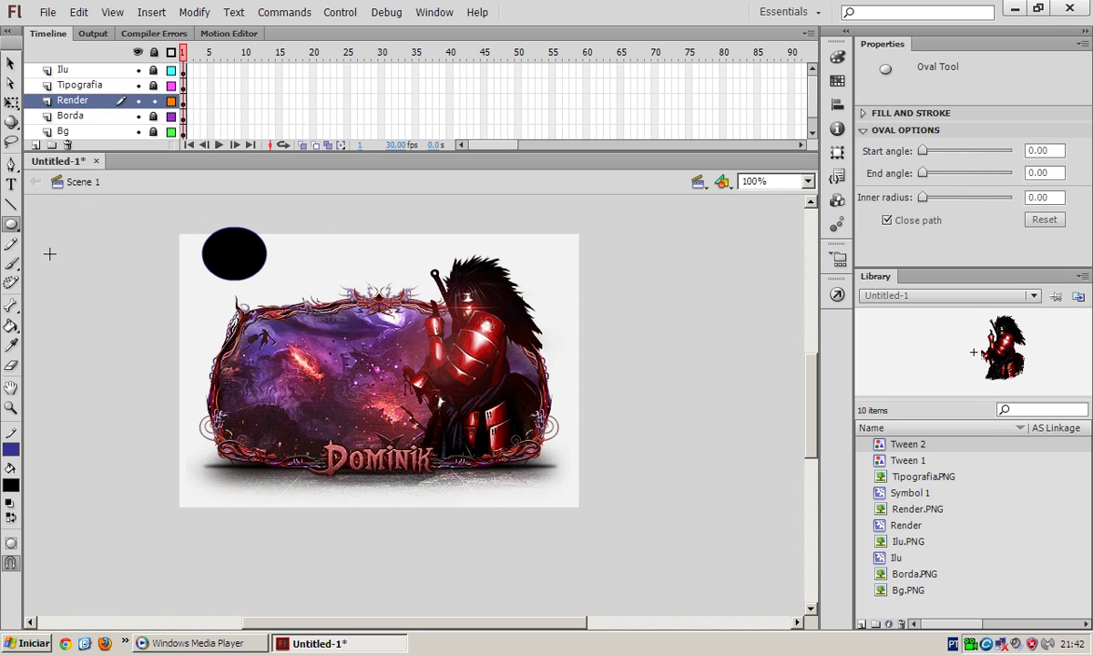
pyautogui.hotkey('ctrl', 'z')
# Select the remaining black oval with the Lasso tool and remove it by undoing.
pyautogui.click(11, 141)
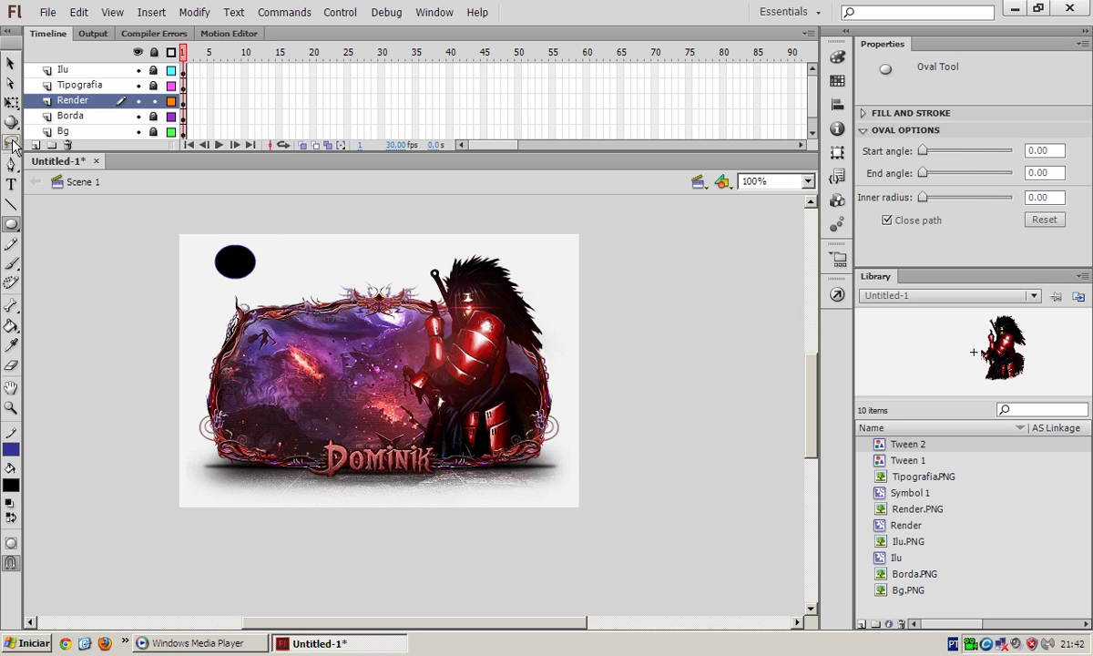
pyautogui.moveTo(238, 302)
pyautogui.mouseDown()
pyautogui.moveTo(289, 283)
pyautogui.moveTo(274, 224)
pyautogui.moveTo(200, 232)
pyautogui.moveTo(195, 262)
pyautogui.mouseUp()
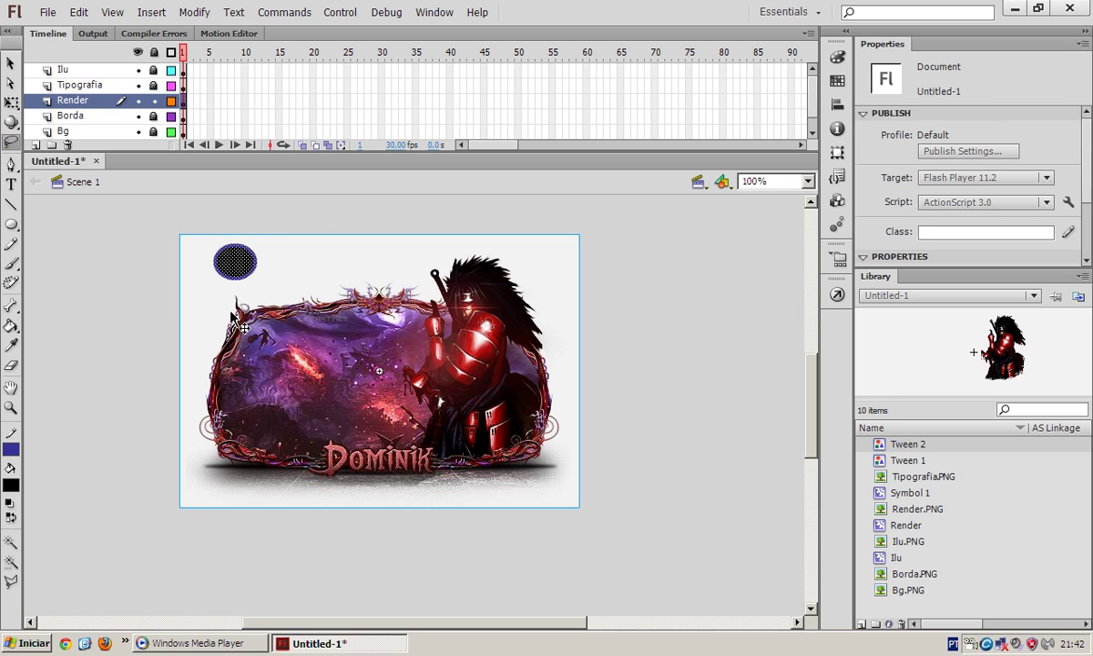
pyautogui.click(202, 264)
pyautogui.hotkey('ctrl', 'z')
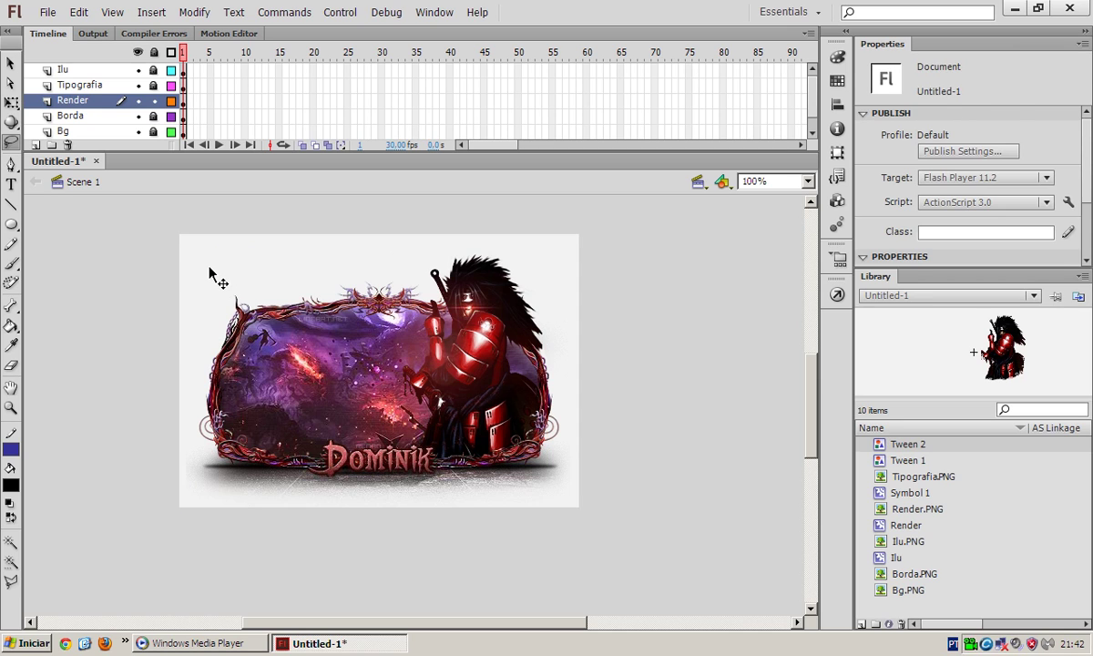
pyautogui.click(211, 275)
# Draw a closed triangle with the Pen tool above the frame's upper-left corner on the Render layer.
pyautogui.click(11, 164)
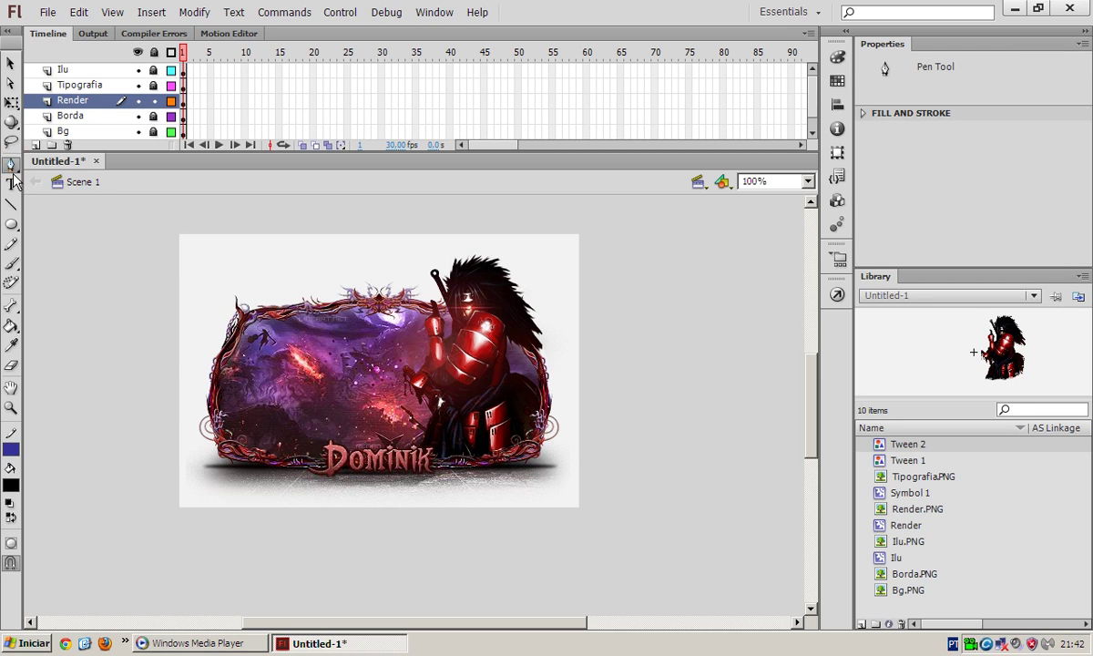
pyautogui.click(202, 300)
pyautogui.click(237, 260)
pyautogui.click(290, 291)
pyautogui.click(201, 299)
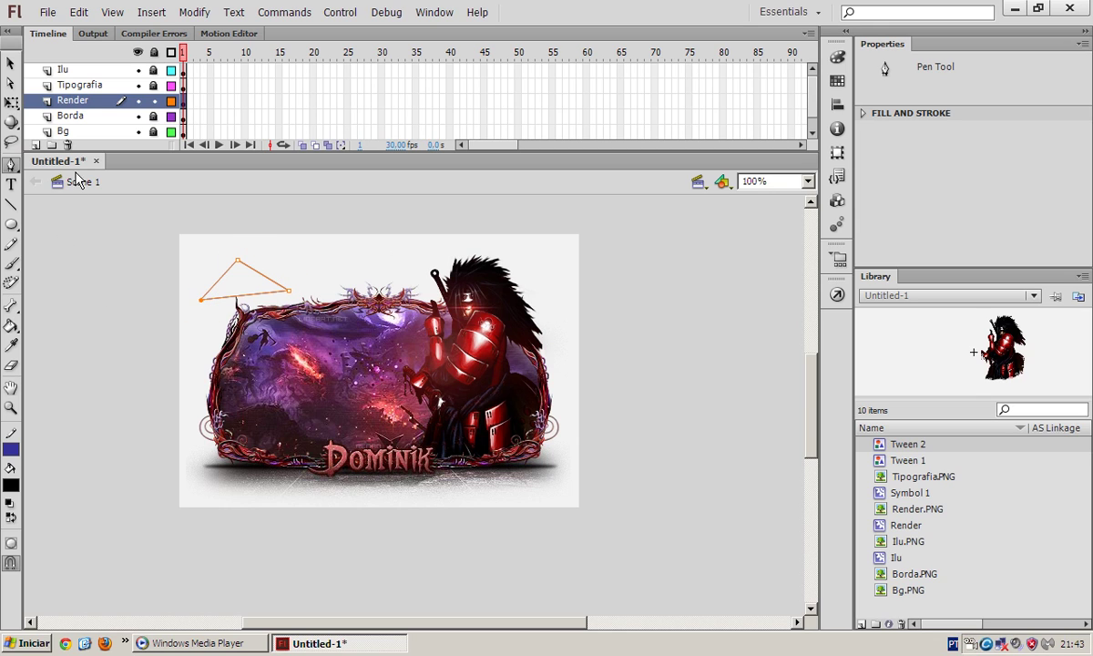
# Undo all segments of the closed pen triangle.
pyautogui.hotkey('ctrl', 'z')
pyautogui.hotkey('ctrl', 'z')
pyautogui.hotkey('ctrl', 'z')
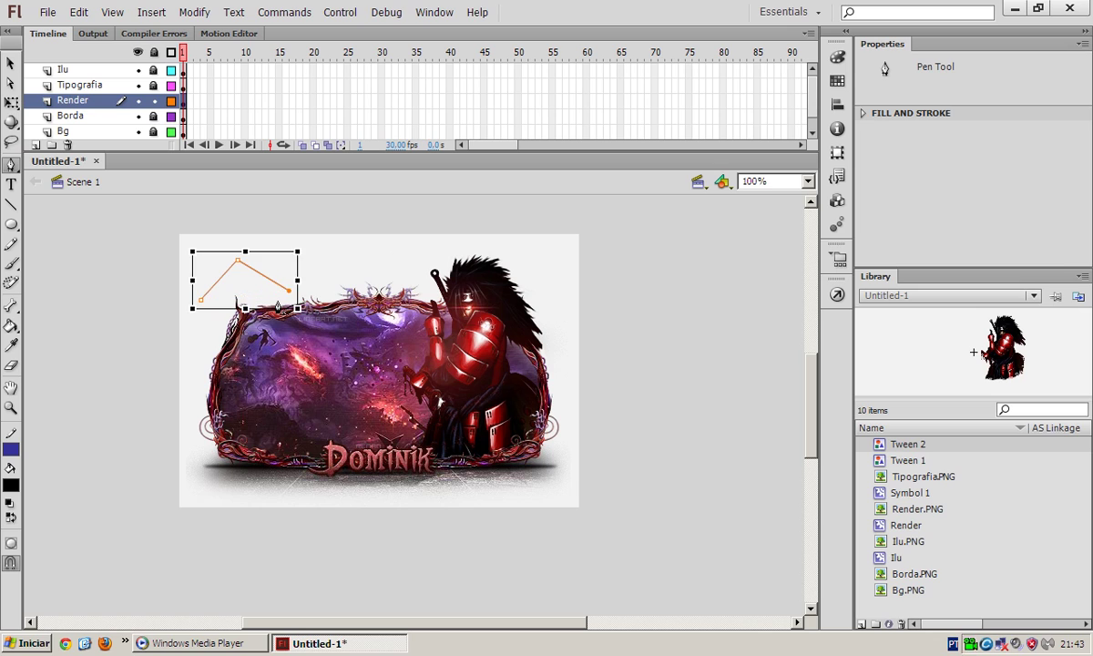
# Place an empty Classic Text field above the frame's upper-left corner with the Text tool and widen it across the banner.
pyautogui.click(11, 184)
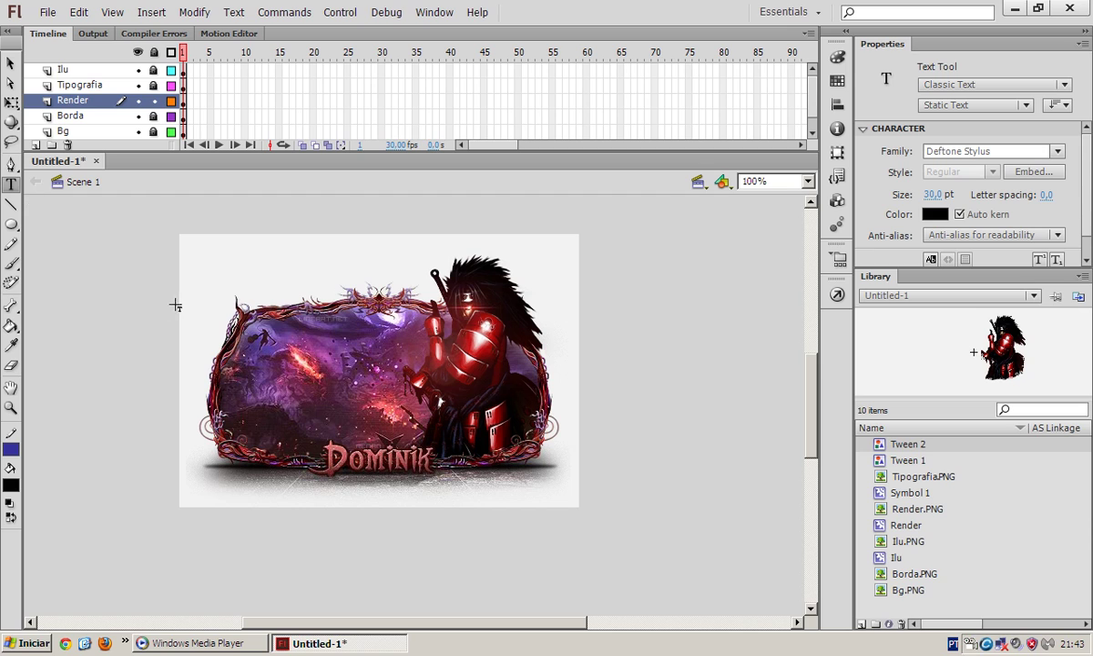
pyautogui.click(208, 266)
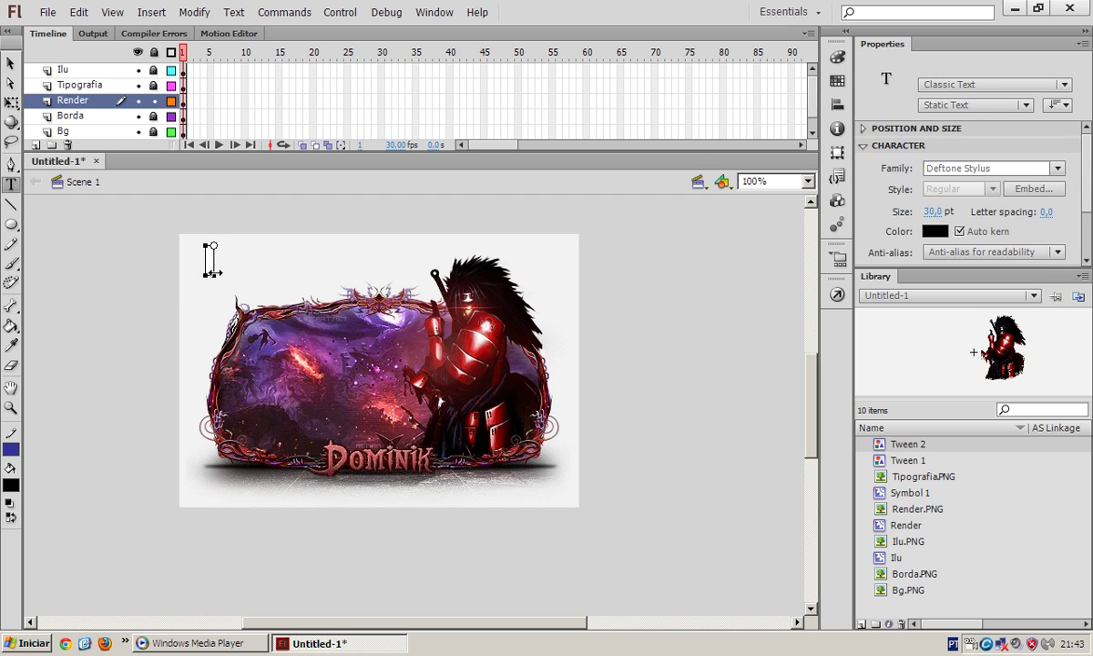
pyautogui.press('Escape')
pyautogui.click(202, 259)
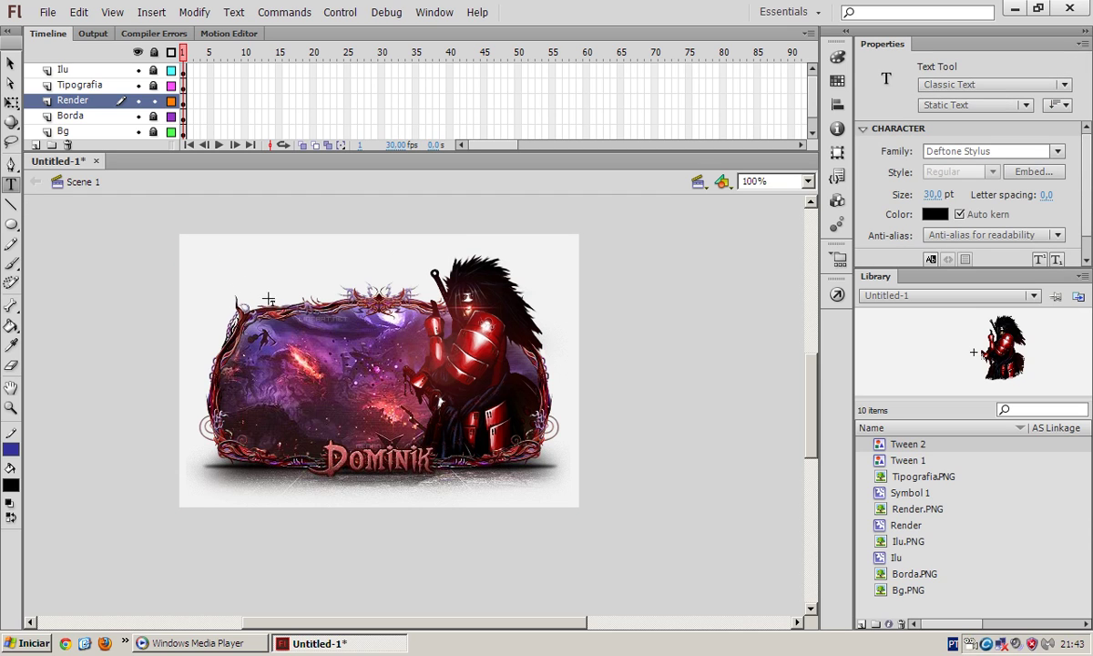
pyautogui.click(217, 249)
pyautogui.moveTo(223, 278); pyautogui.dragTo(526, 277)
pyautogui.click(302, 259)
# Add five line breaks to the empty text field, delete them, and discard the field.
pyautogui.press('Return')
pyautogui.press('Return')
pyautogui.press('Return')
pyautogui.press('Return')
pyautogui.press('Return')
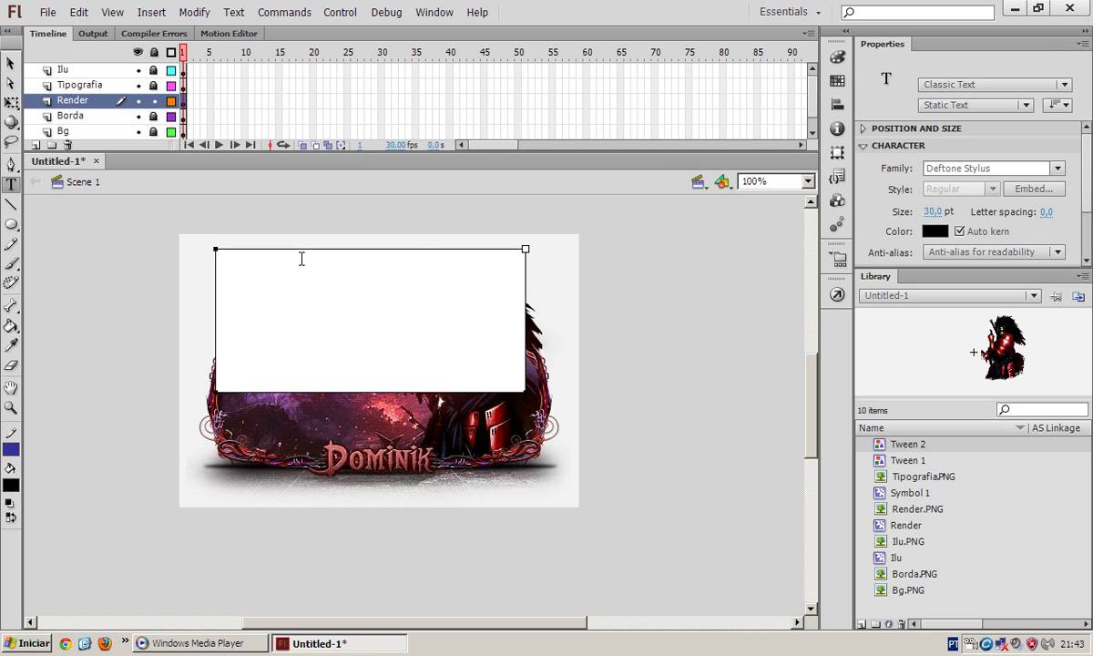
pyautogui.press('BackSpace')
pyautogui.press('BackSpace')
pyautogui.press('BackSpace')
pyautogui.press('BackSpace')
pyautogui.press('BackSpace')
pyautogui.press('Escape')
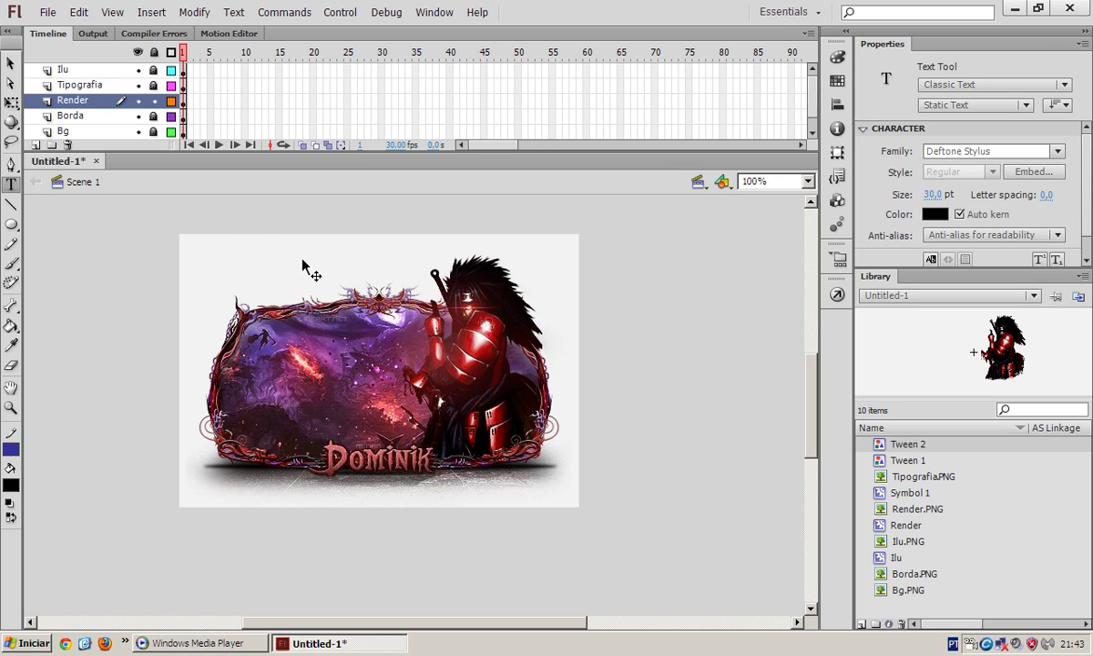
# Draw a diagonal blue line with the Line tool above the frame's upper-left corner and undo it.
pyautogui.click(11, 204)
pyautogui.moveTo(207, 248); pyautogui.dragTo(282, 301)
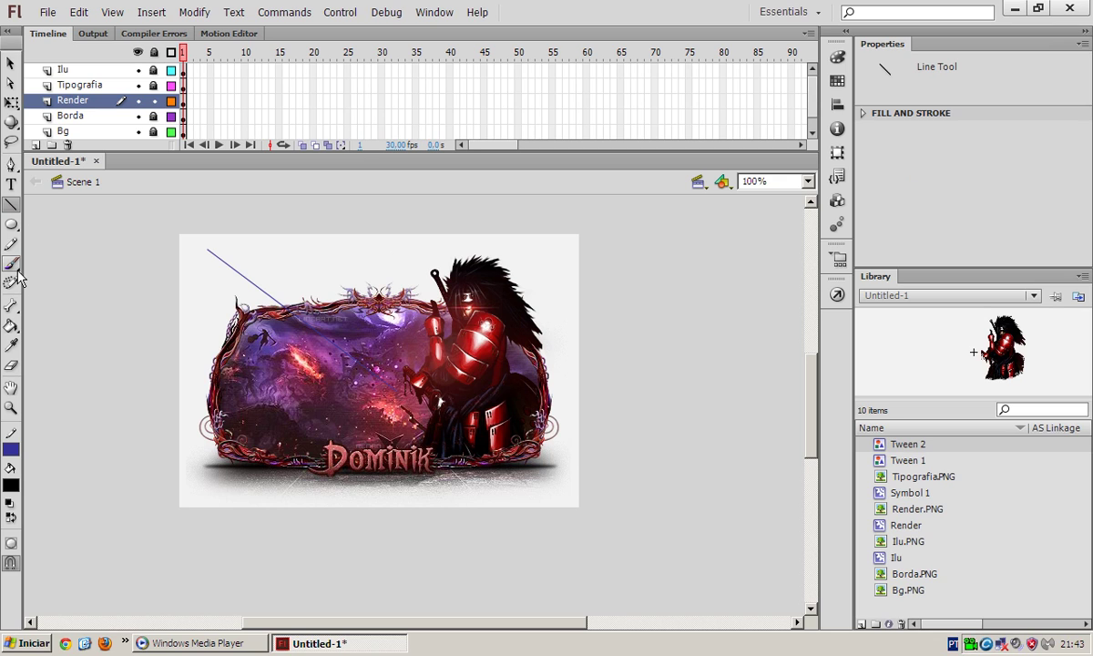
pyautogui.hotkey('ctrl', 'z')
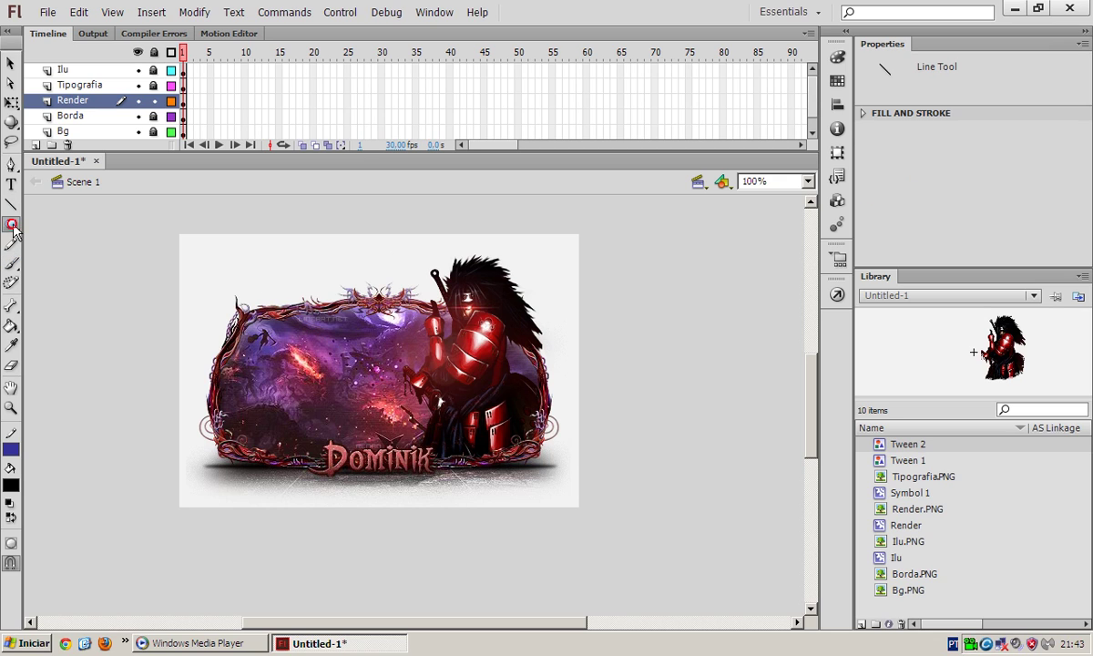
# Examine the available shape tool variants and keep the Oval tool selected.
pyautogui.click(11, 226)
pyautogui.click(12, 226)
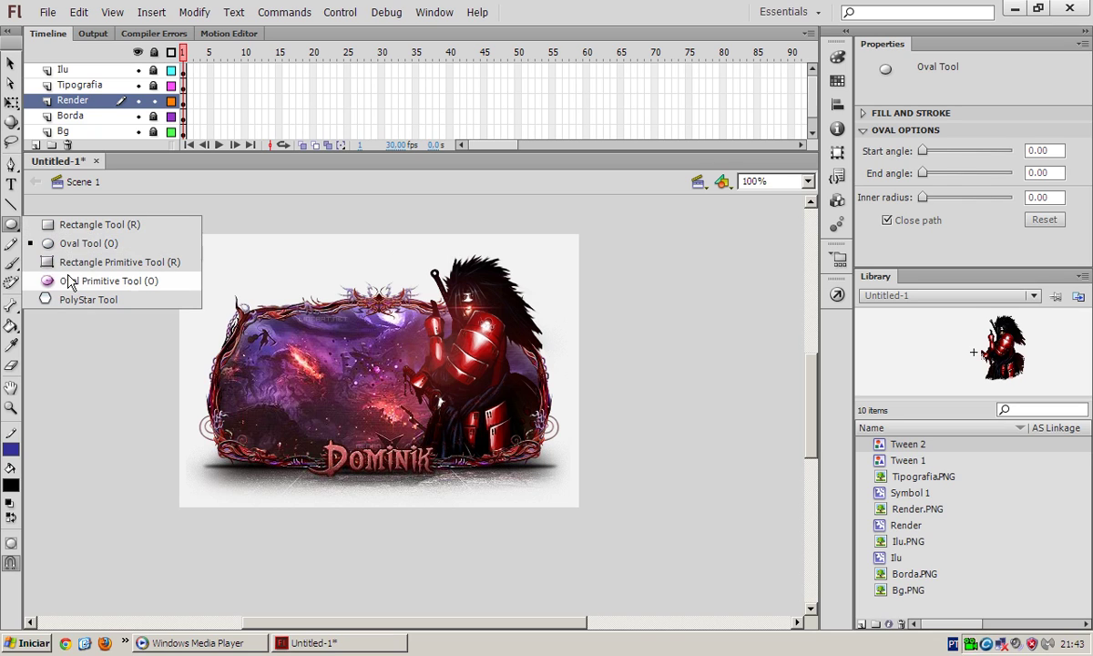
pyautogui.click(83, 243)
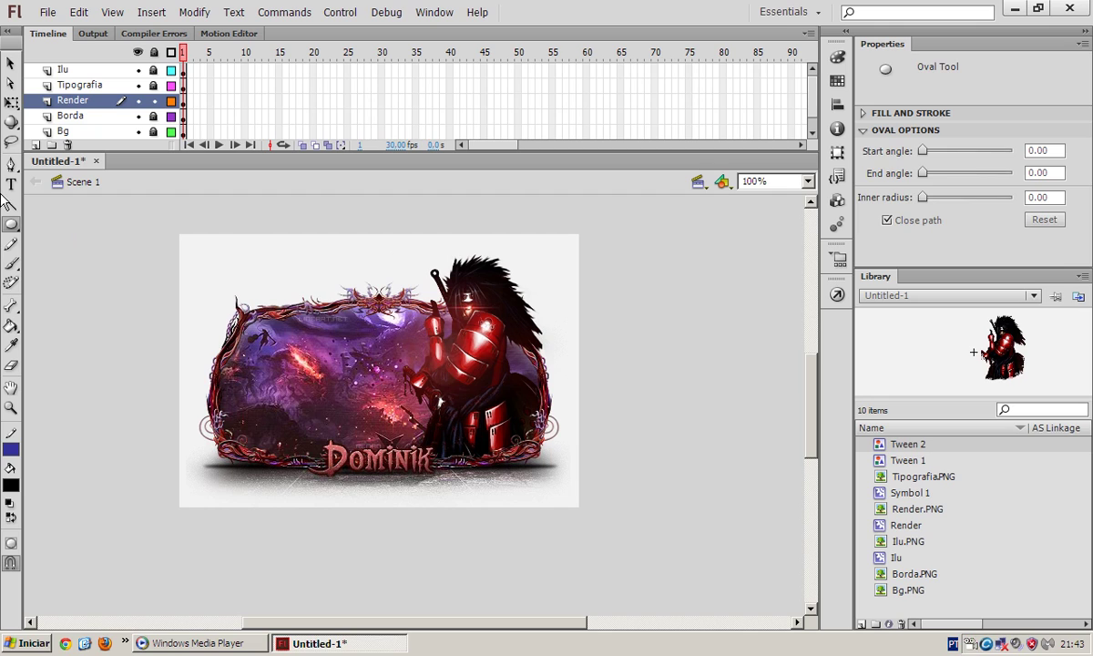
# Draw a wavy freehand line with the Pencil tool above the frame's upper-left corner and undo it.
pyautogui.click(11, 244)
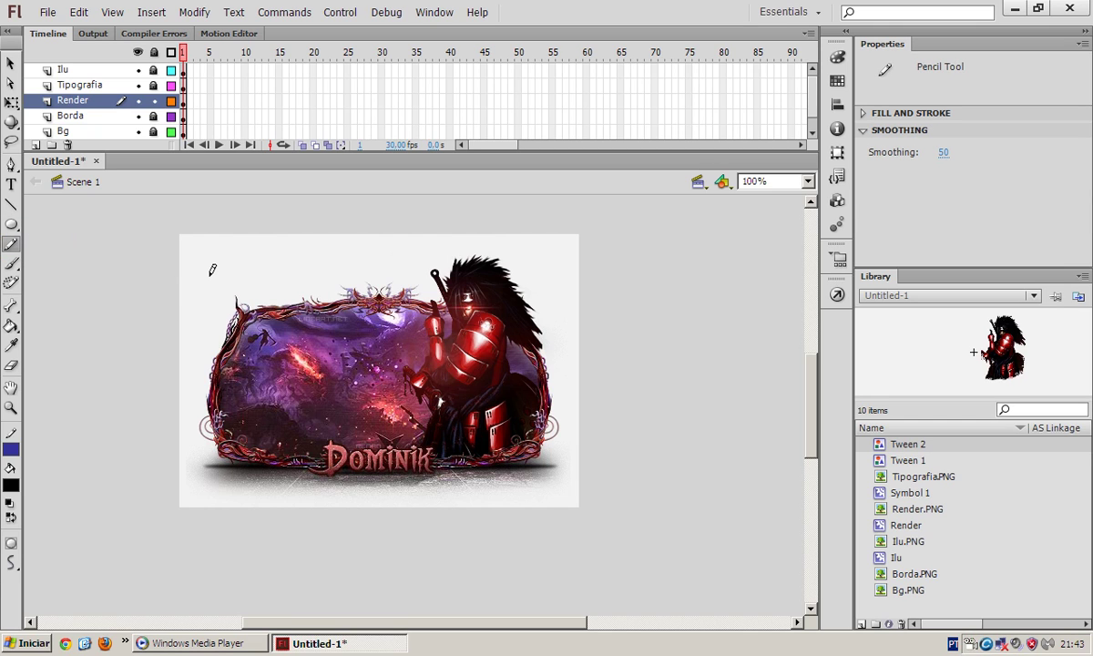
pyautogui.moveTo(227, 261); pyautogui.dragTo(330, 279)
pyautogui.keyDown('ctrl'); pyautogui.click(266, 289); pyautogui.keyUp('ctrl')
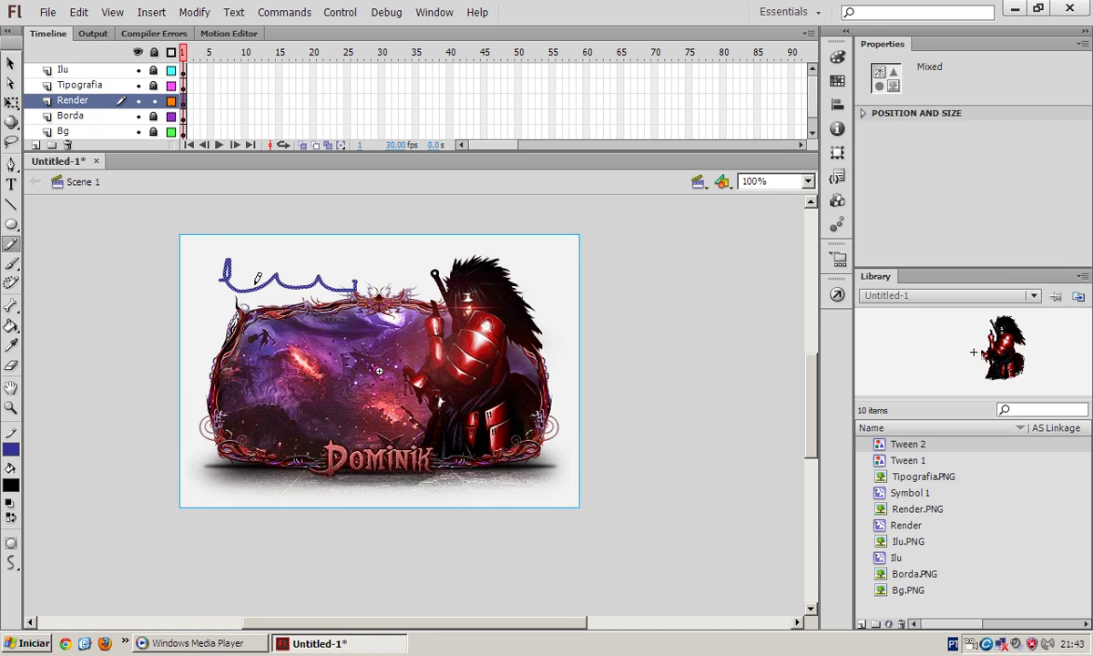
pyautogui.keyDown('ctrl'); pyautogui.click(258, 291); pyautogui.keyUp('ctrl')
pyautogui.hotkey('ctrl', 'z')
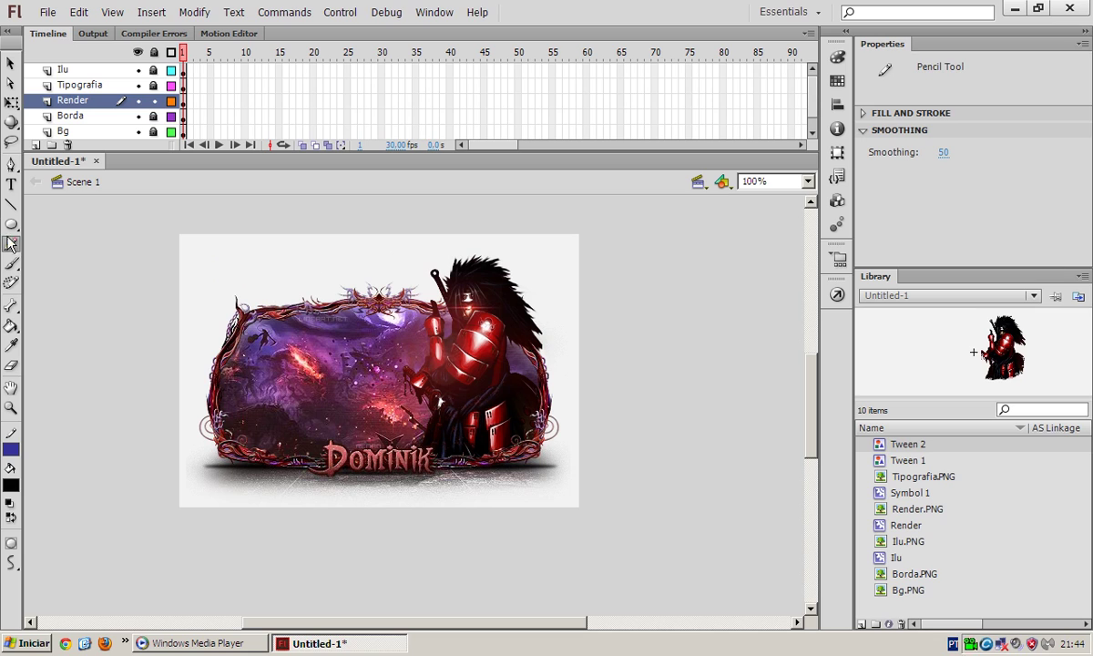
# Paint a thick horizontal black stroke above the frame with the Brush tool at its largest size and undo it.
pyautogui.click(12, 264)
pyautogui.moveTo(15, 266)
pyautogui.mouseDown()
pyautogui.moveTo(115, 271)
pyautogui.moveTo(72, 265)
pyautogui.mouseUp()
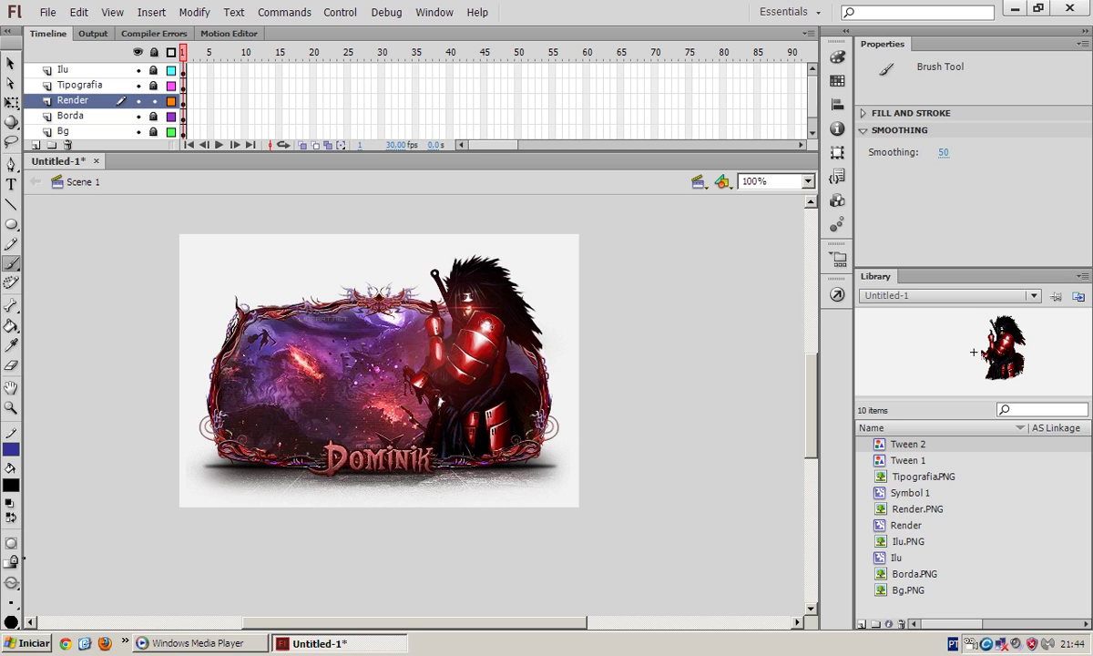
pyautogui.click(16, 603)
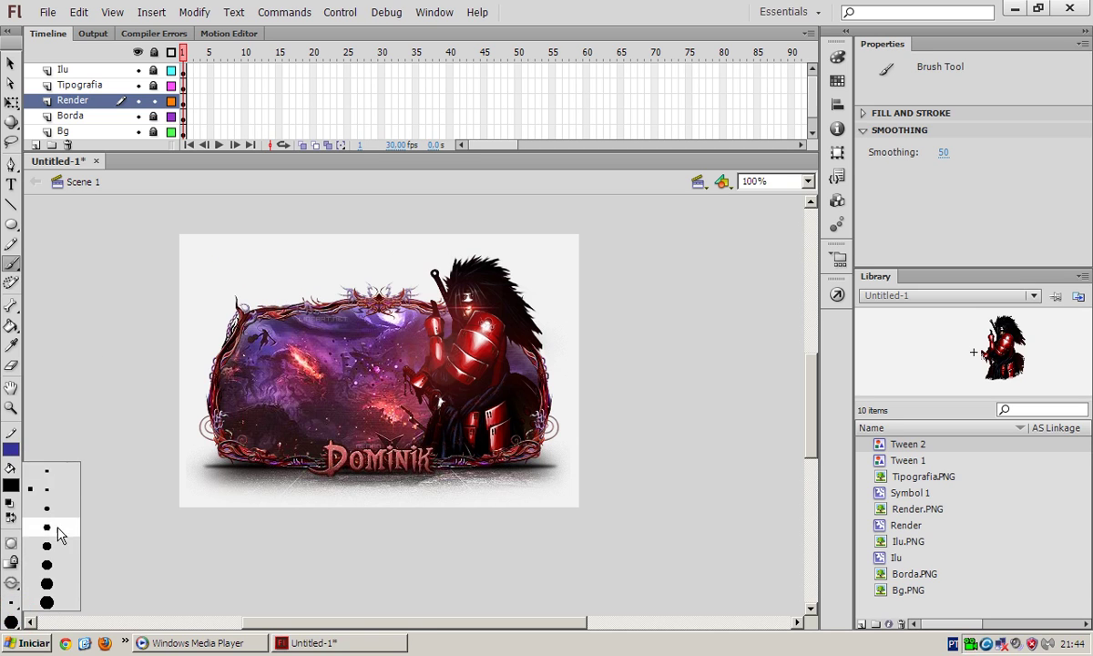
pyautogui.click(62, 603)
pyautogui.moveTo(225, 273); pyautogui.dragTo(220, 255)
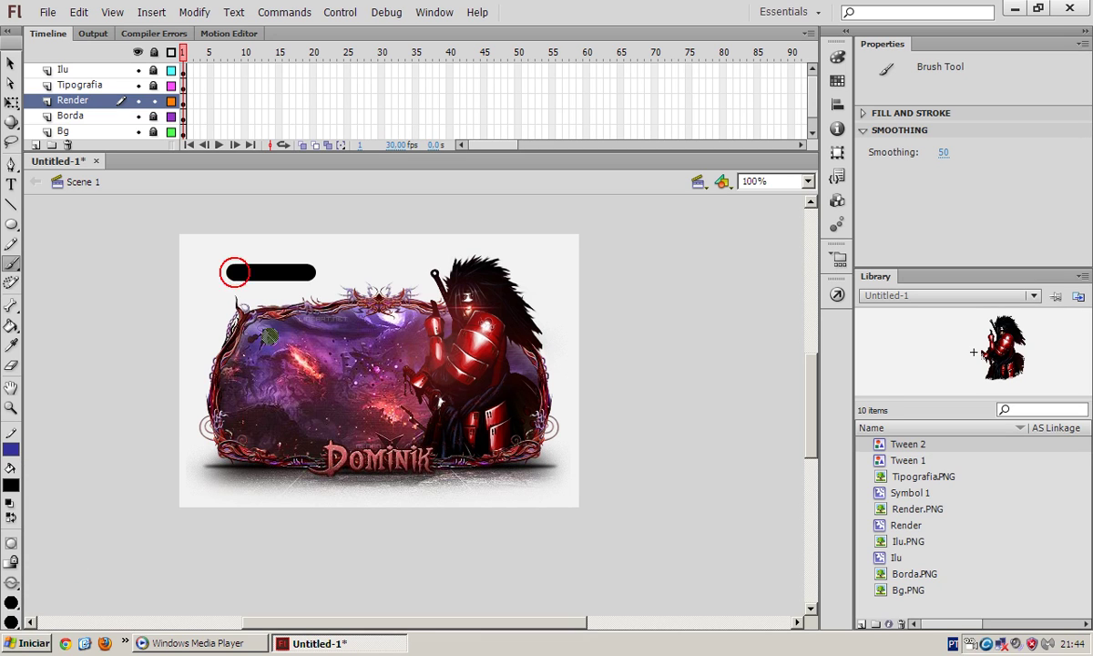
pyautogui.hotkey('ctrl', 'z')
# Set the Brush tool to its smallest brush size.
pyautogui.click(18, 601)
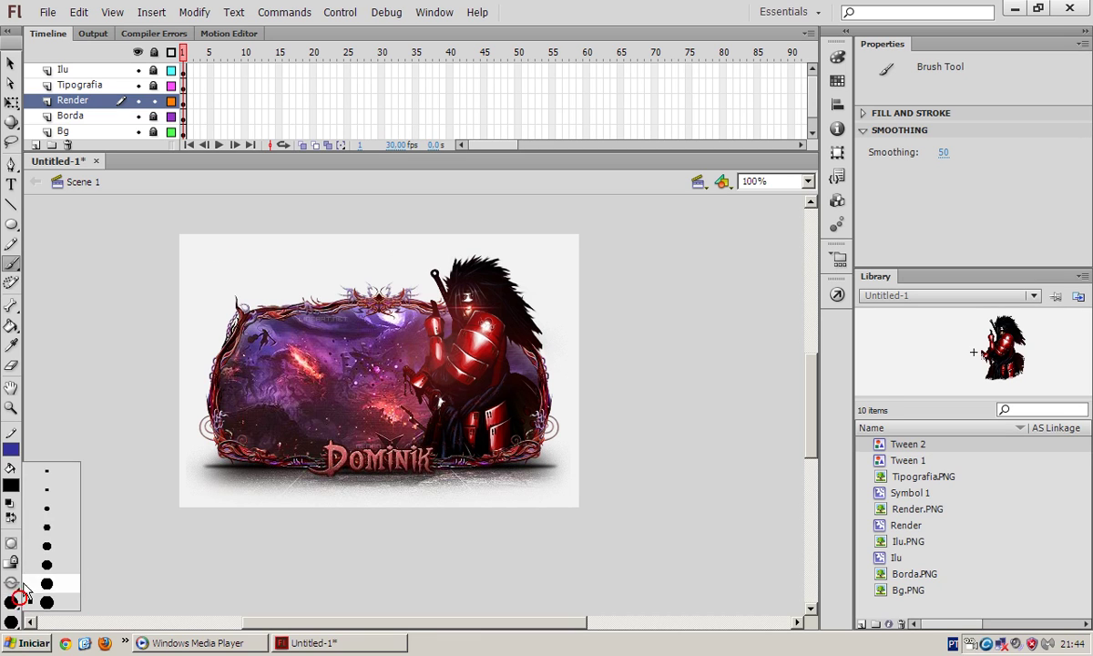
pyautogui.click(53, 473)
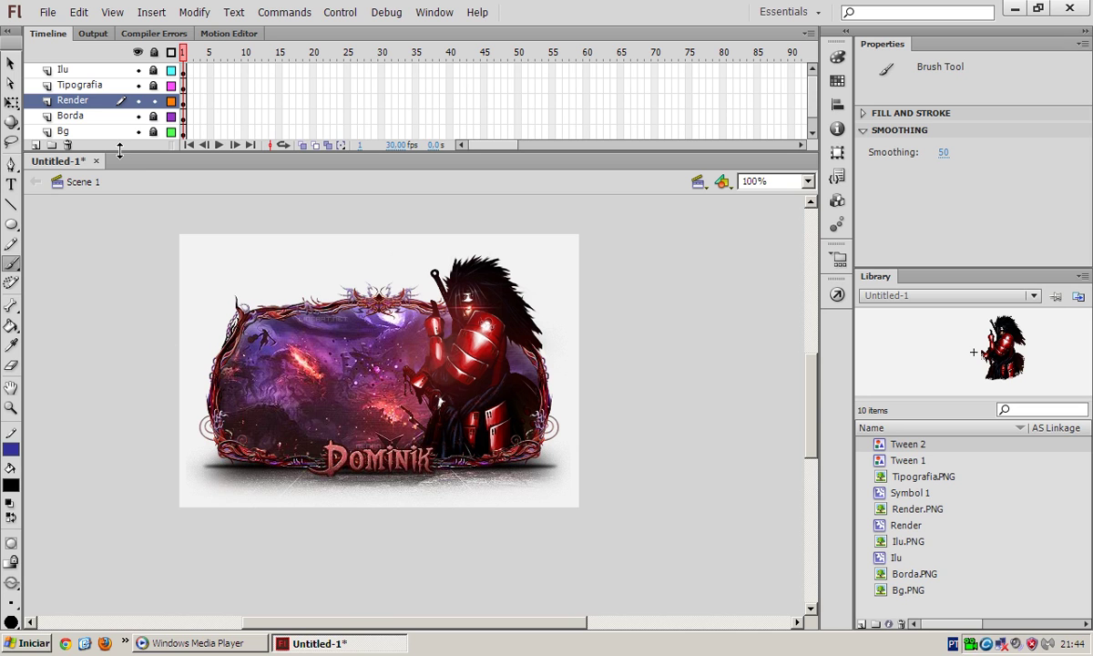
pyautogui.hotkey('ctrl', '=')
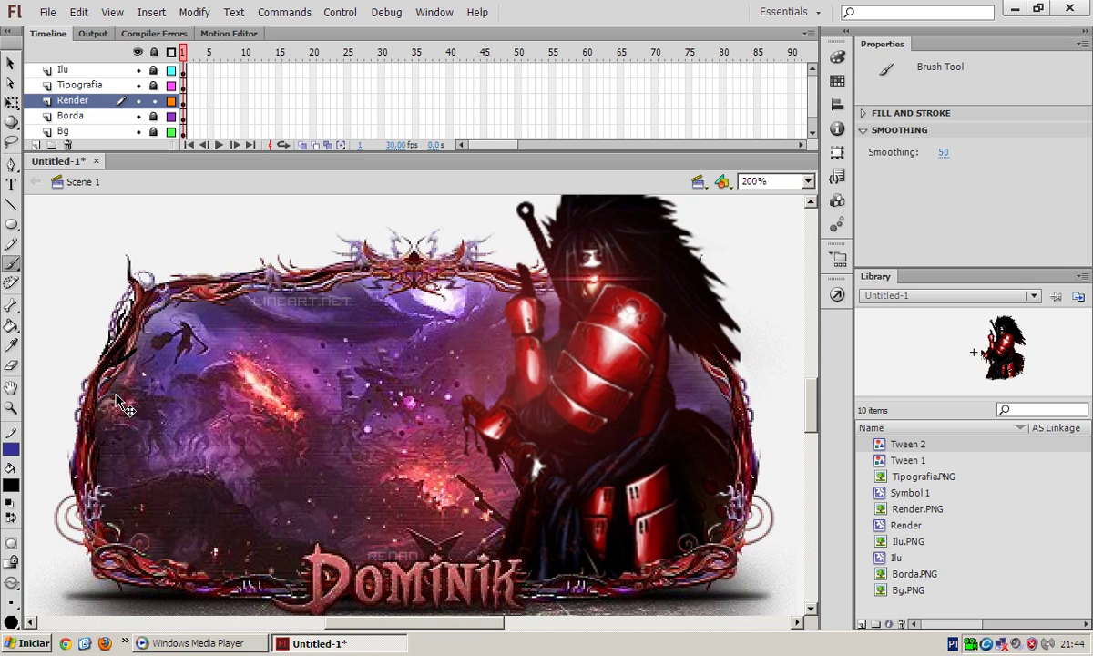
pyautogui.hotkey('ctrl', '-')
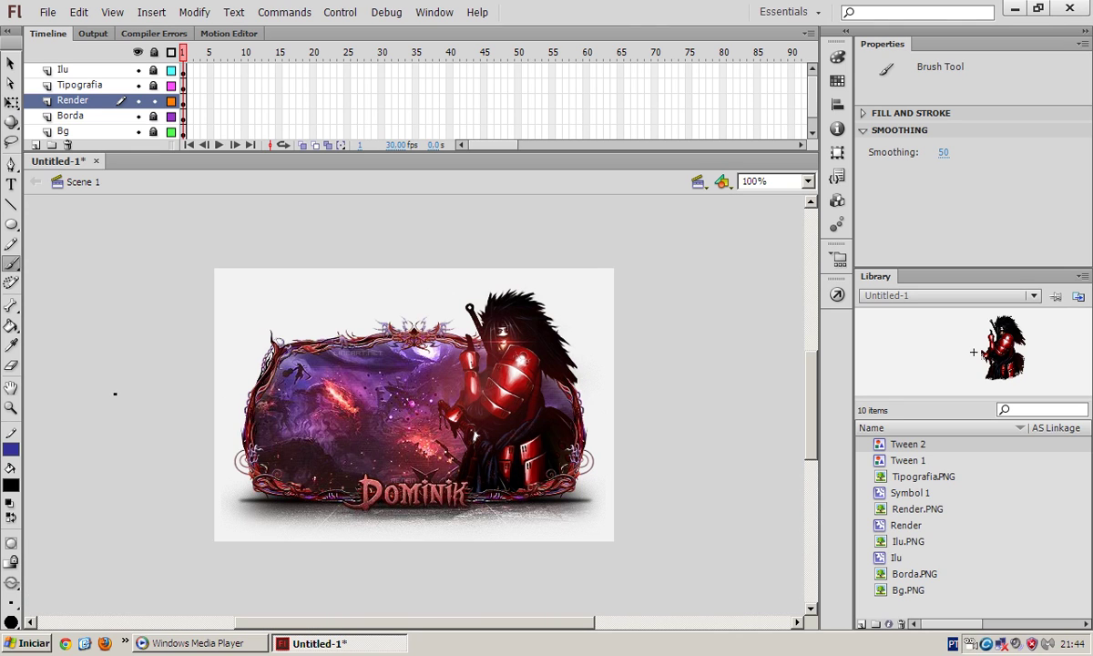
# Examine the Deco tool's drawing effect options and the Bone tool variants.
pyautogui.click(11, 283)
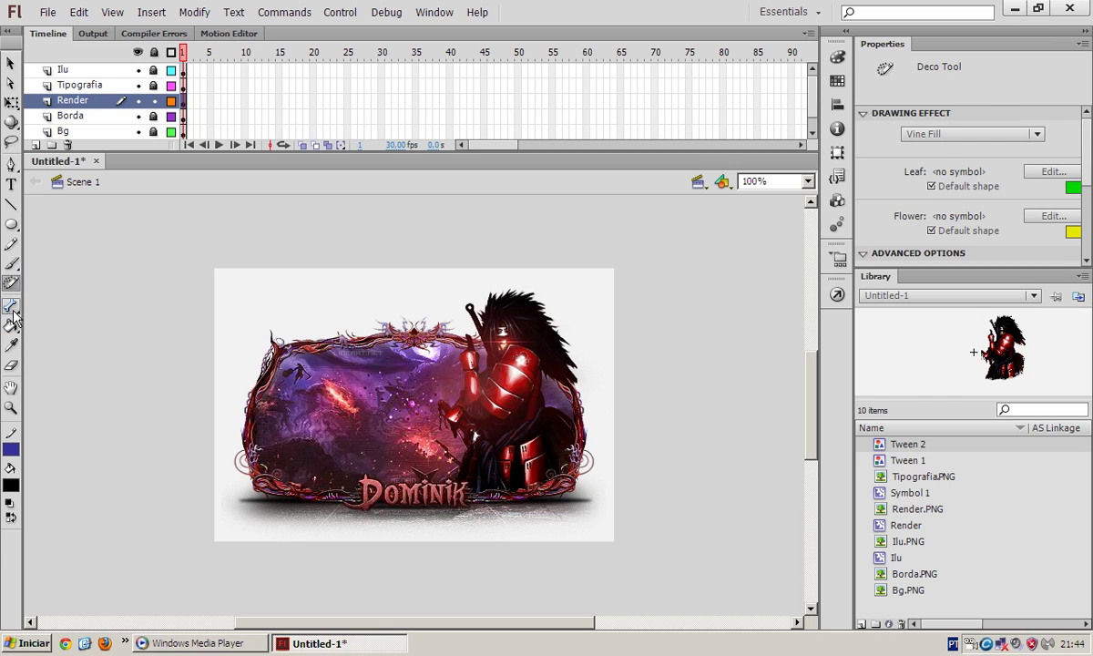
pyautogui.click(12, 308)
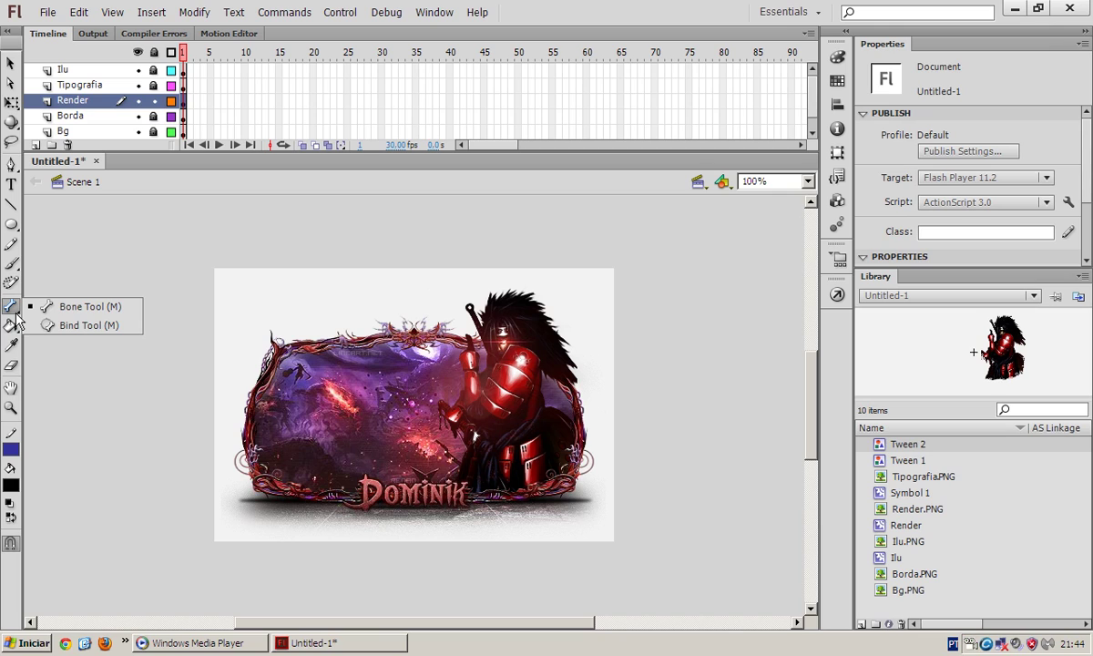
pyautogui.click(14, 319)
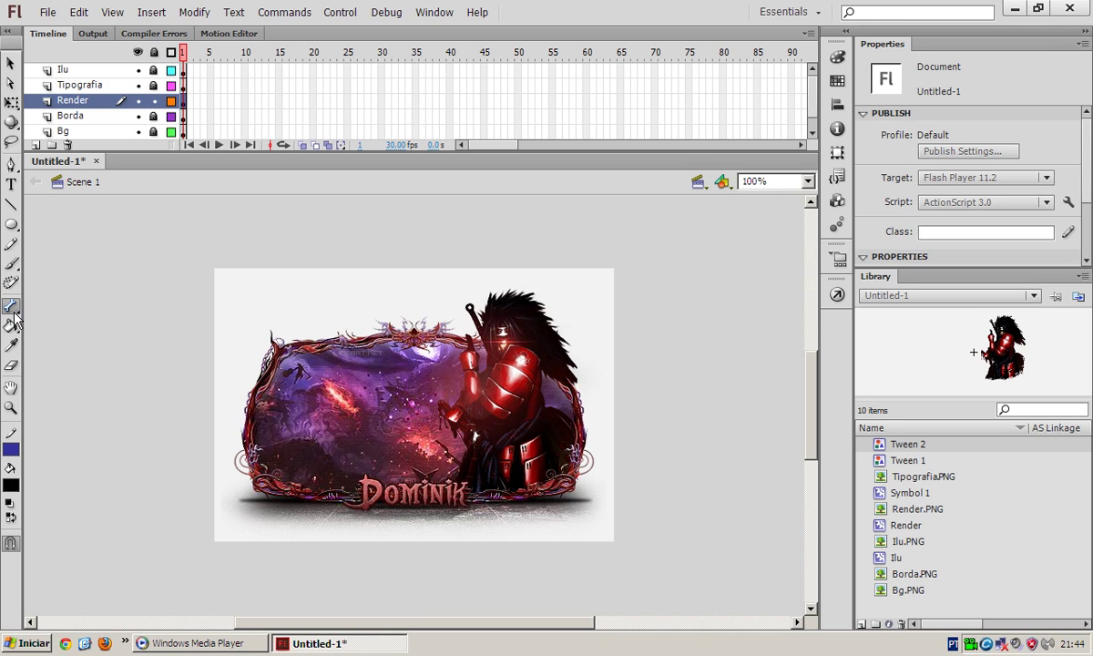
# Draw a closed triangle outline with the Pen tool above the frame's upper-left corner for a fill test.
pyautogui.click(11, 325)
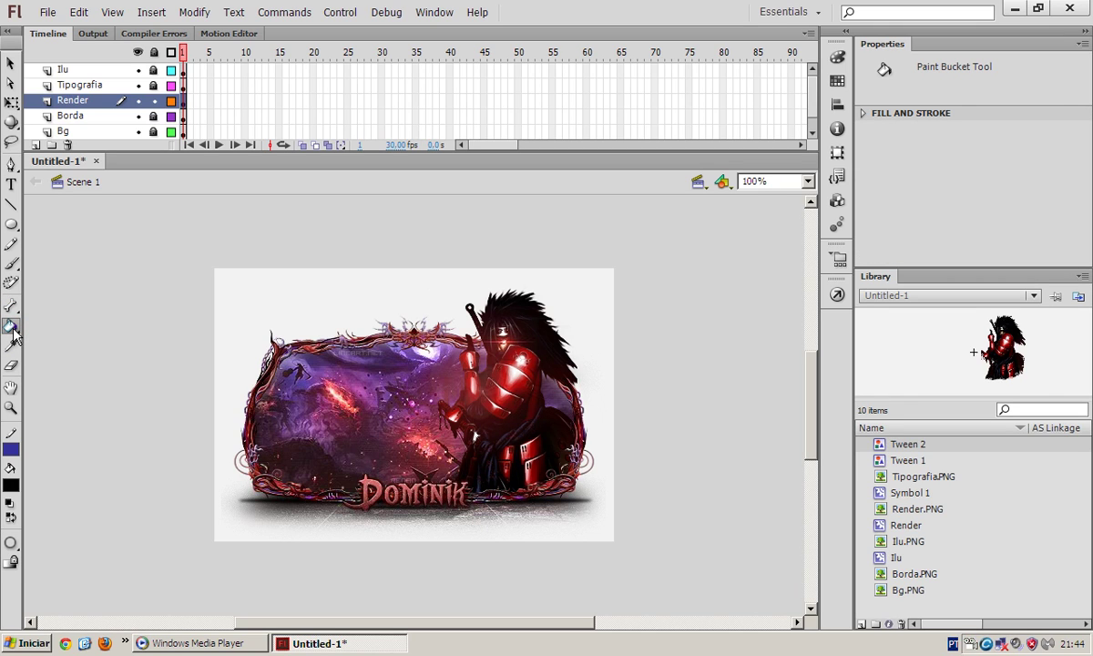
pyautogui.click(11, 163)
pyautogui.click(251, 339)
pyautogui.click(365, 304)
pyautogui.click(266, 284)
pyautogui.click(250, 342)
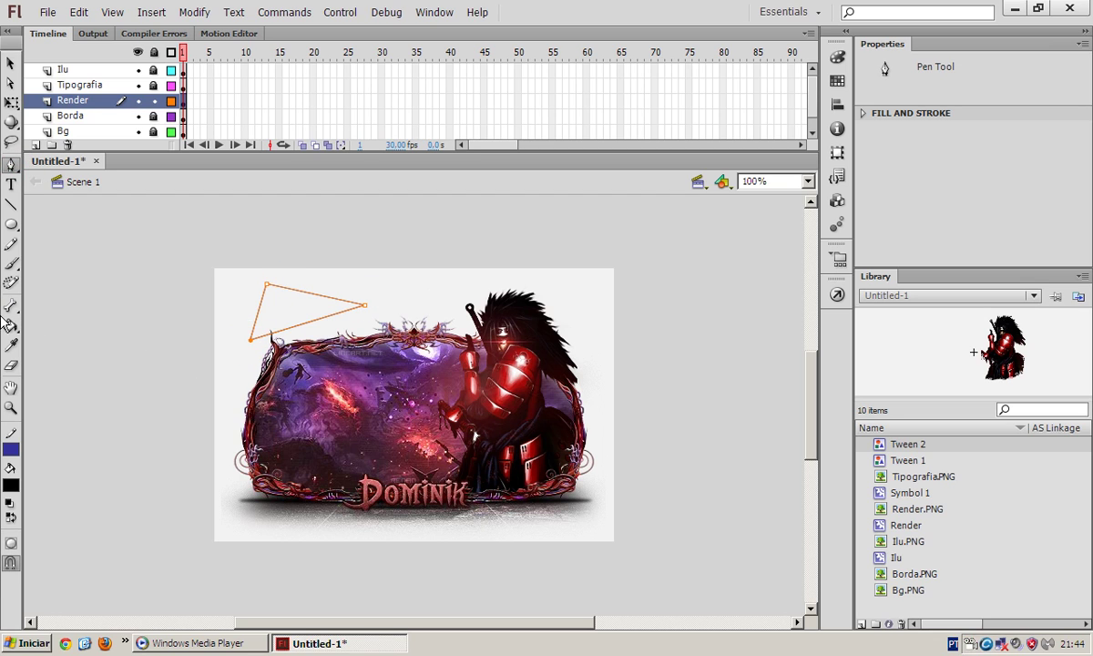
# Set the fill colour to dark grey and fill the triangle with the Paint Bucket tool.
pyautogui.click(11, 324)
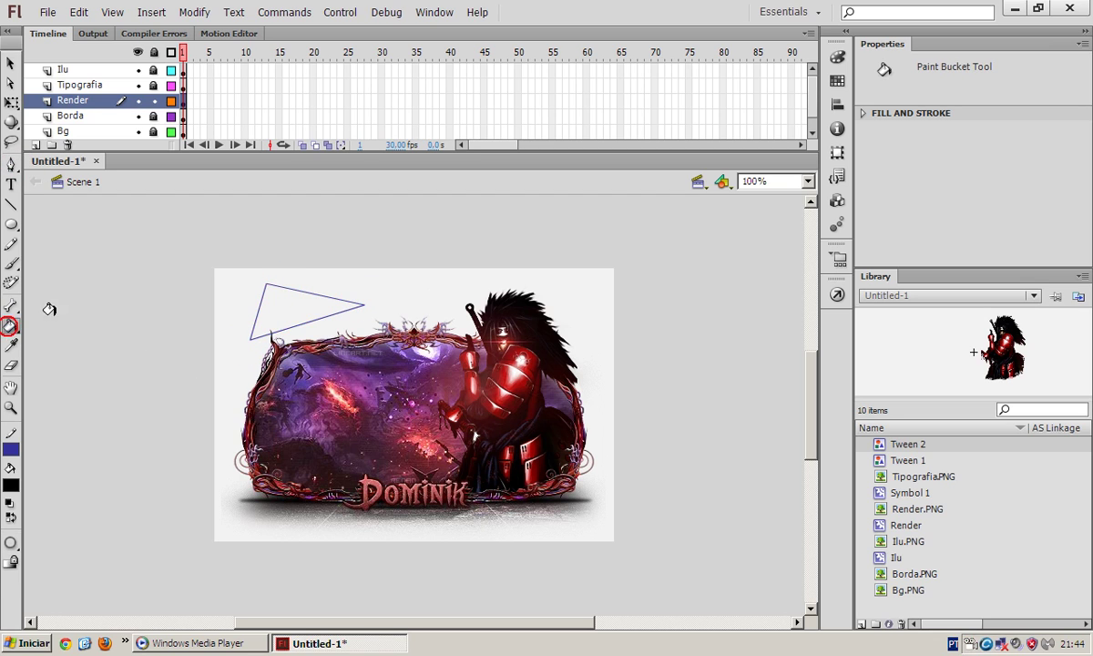
pyautogui.click(13, 488)
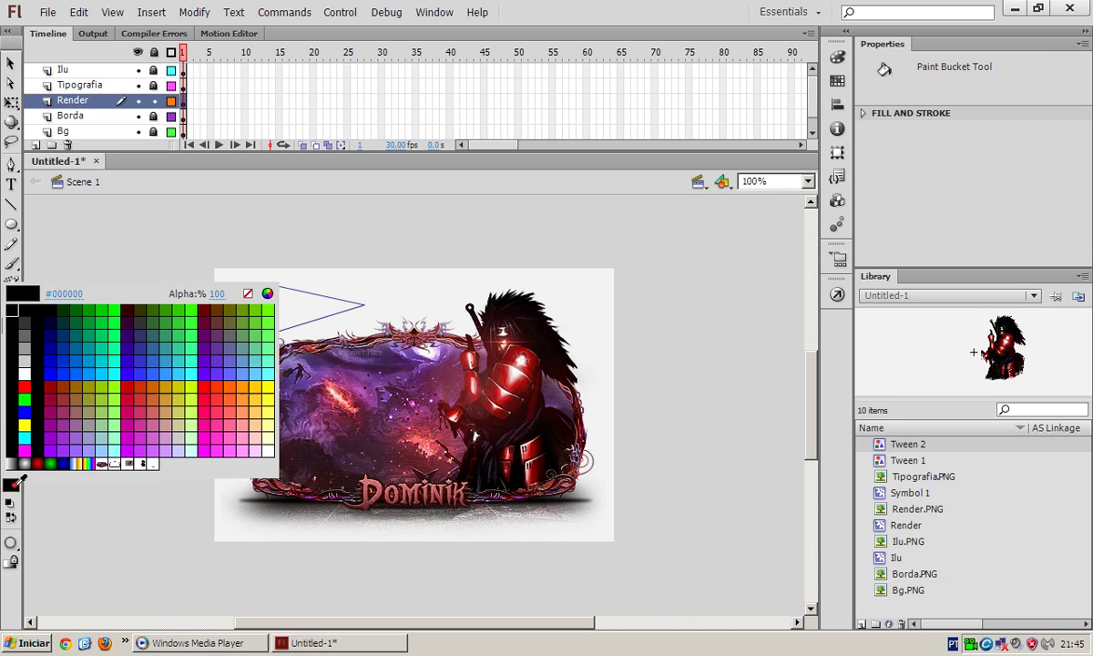
pyautogui.click(29, 324)
pyautogui.click(275, 294)
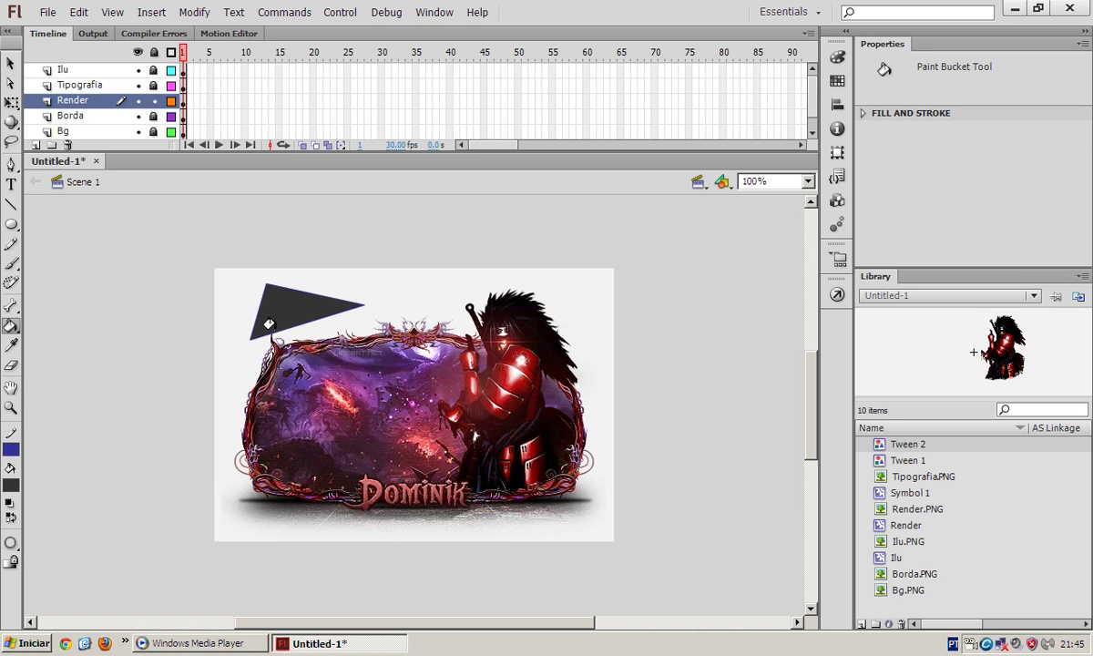
# Undo the triangle's grey fill and its pen outline.
pyautogui.hotkey('ctrl', 'z')
pyautogui.hotkey('ctrl', 'z')
pyautogui.hotkey('ctrl', 'z')
pyautogui.hotkey('ctrl', 'z')
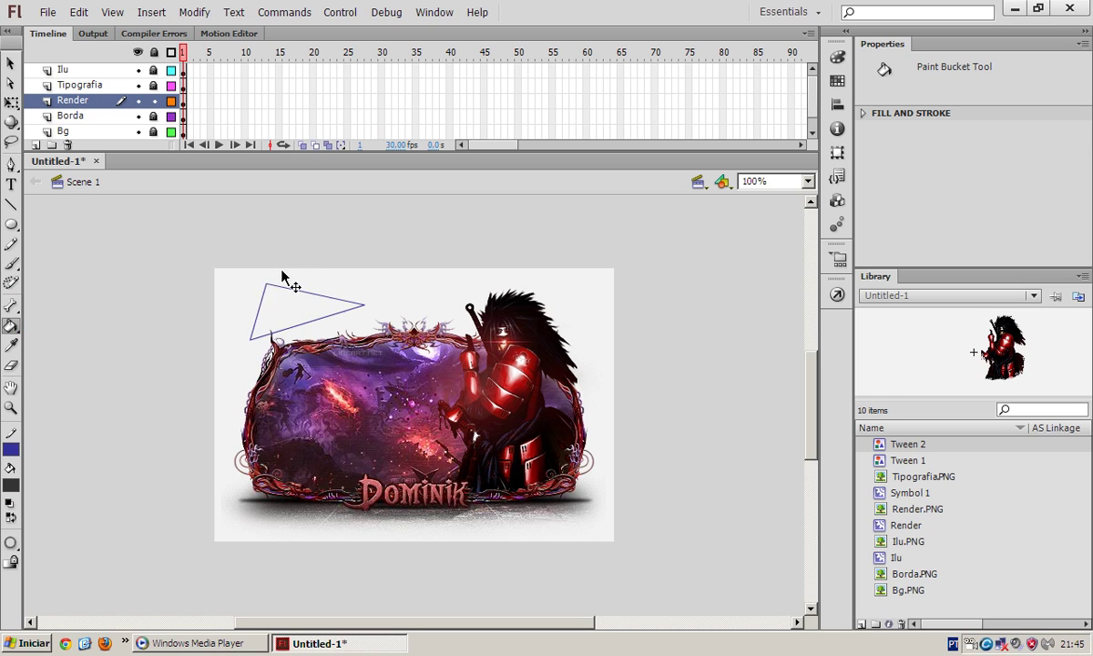
# Sample the fill colour with the Eyedropper from the off-white background and then from the character's red armour.
pyautogui.click(11, 344)
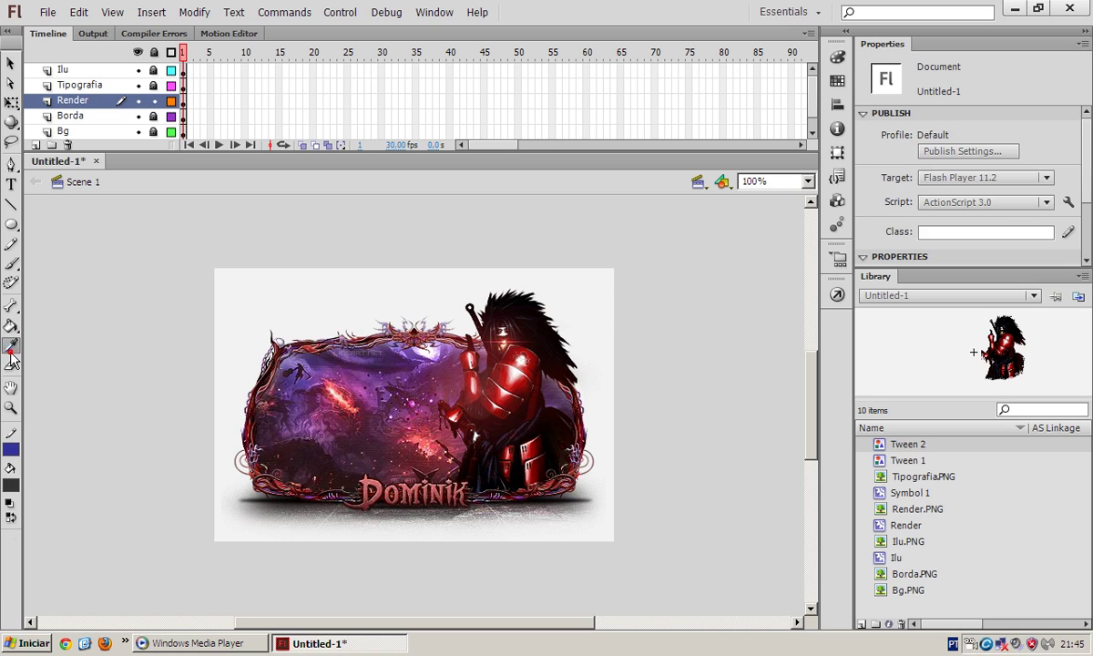
pyautogui.click(246, 300)
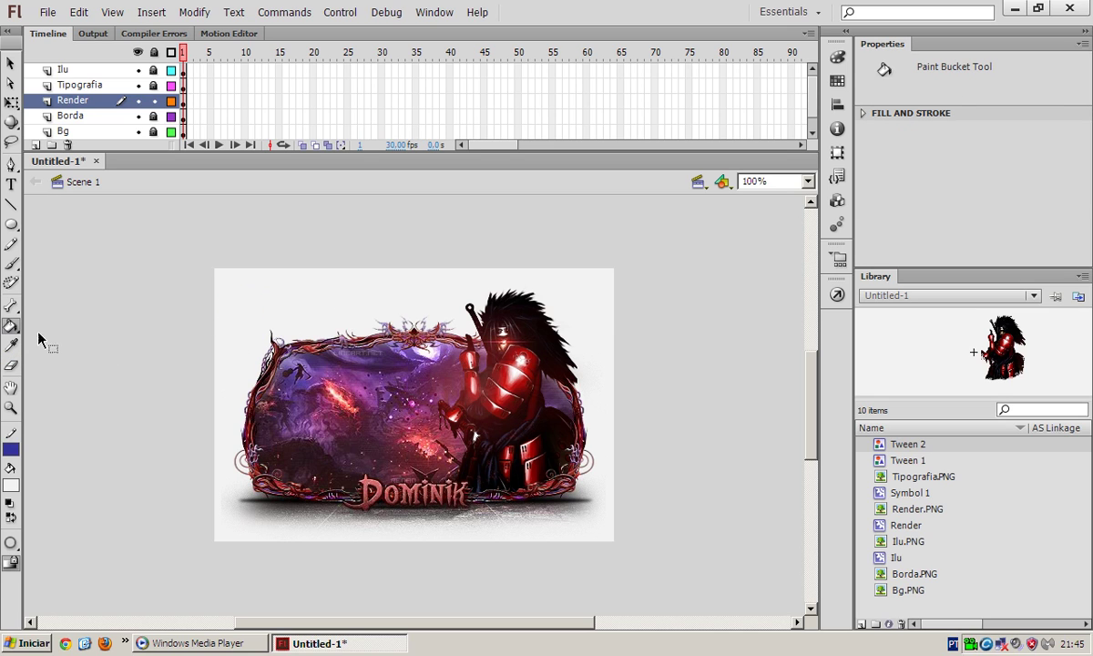
pyautogui.click(11, 345)
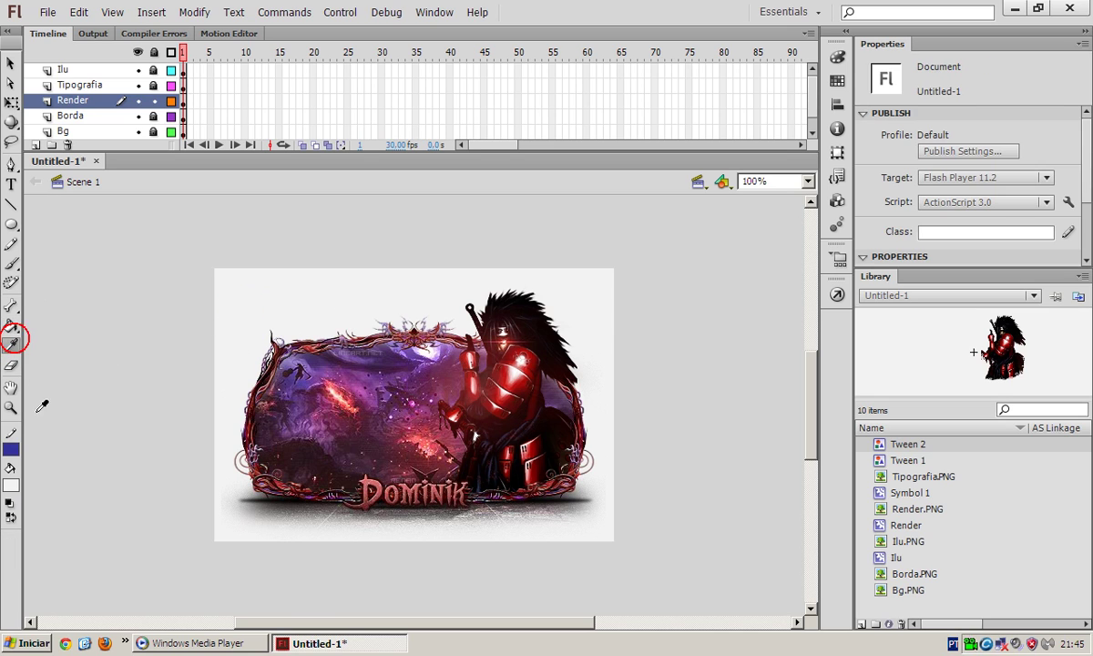
pyautogui.click(11, 485)
pyautogui.click(15, 456)
pyautogui.click(511, 372)
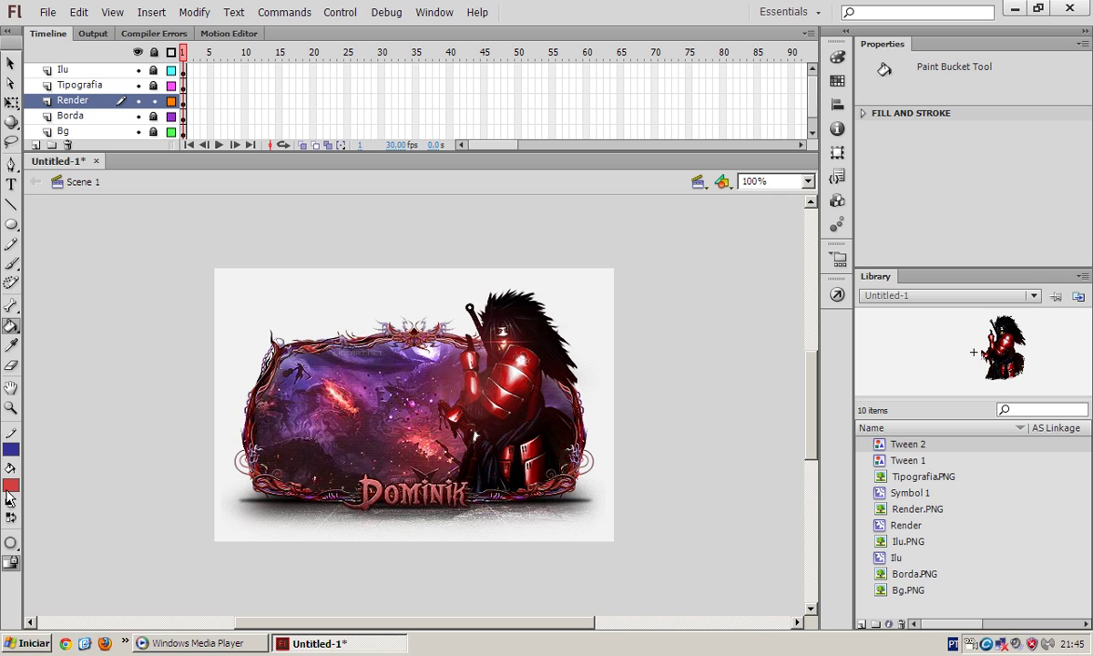
# Try to erase across the armoured character with the Eraser tool and undo the attempt.
pyautogui.click(12, 364)
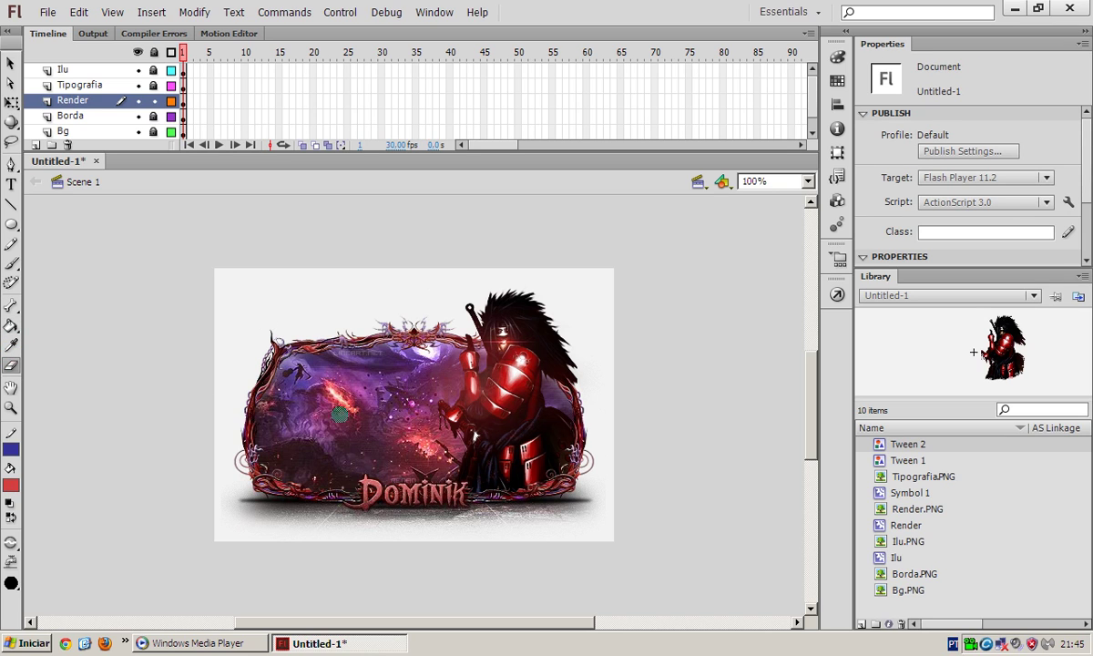
pyautogui.moveTo(450, 290)
pyautogui.mouseDown()
pyautogui.moveTo(501, 387)
pyautogui.moveTo(504, 467)
pyautogui.mouseUp()
pyautogui.hotkey('ctrl', 'z')
# Draw a red oval over the frame's upper-left area, erase through it with the Eraser tool, and undo both.
pyautogui.click(12, 224)
pyautogui.moveTo(297, 326)
pyautogui.mouseDown()
pyautogui.moveTo(343, 372)
pyautogui.moveTo(217, 411)
pyautogui.mouseUp()
pyautogui.click(11, 365)
pyautogui.press('v')
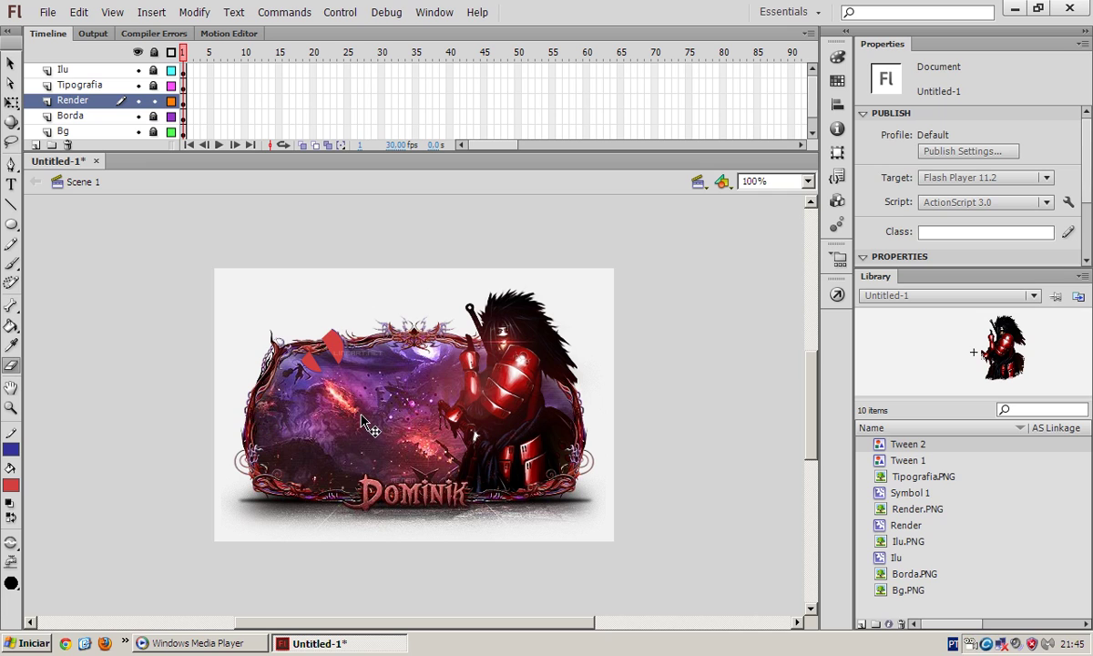
pyautogui.hotkey('ctrl', 'z')
pyautogui.hotkey('ctrl', 'z')
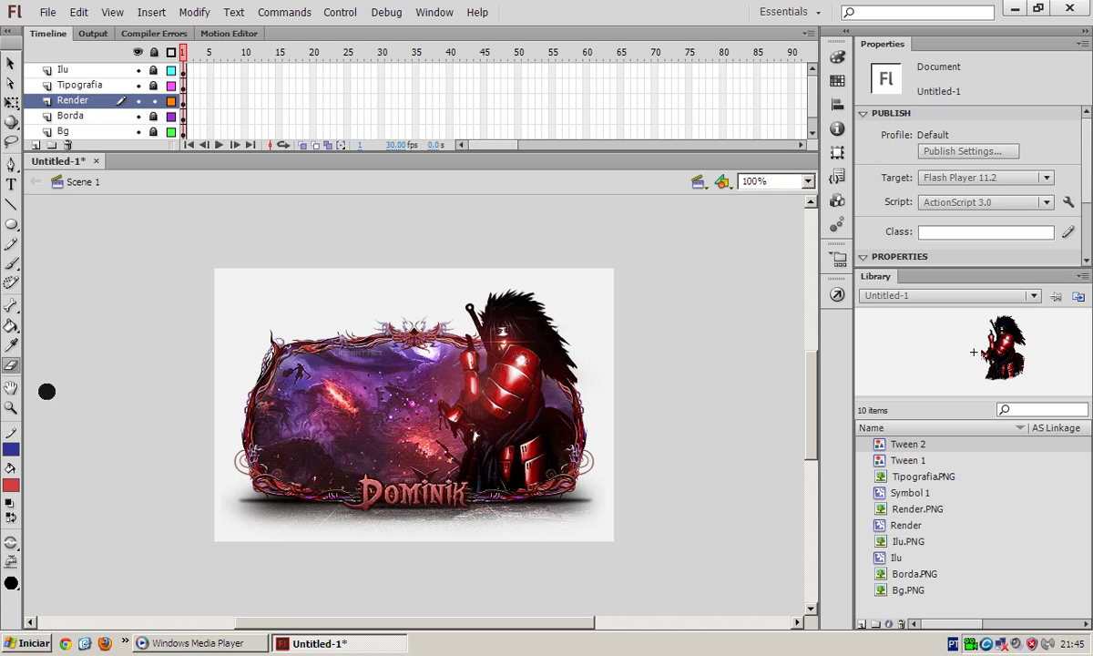
# Pan the banner stage around the workspace with the Hand tool.
pyautogui.click(11, 386)
pyautogui.moveTo(271, 344); pyautogui.dragTo(939, 342)
pyautogui.moveTo(276, 390); pyautogui.dragTo(143, 399)
pyautogui.moveTo(408, 380)
pyautogui.mouseDown()
pyautogui.moveTo(366, 388)
pyautogui.moveTo(393, 391)
pyautogui.mouseUp()
pyautogui.moveTo(456, 625); pyautogui.dragTo(398, 620)
pyautogui.moveTo(534, 450); pyautogui.dragTo(451, 442)
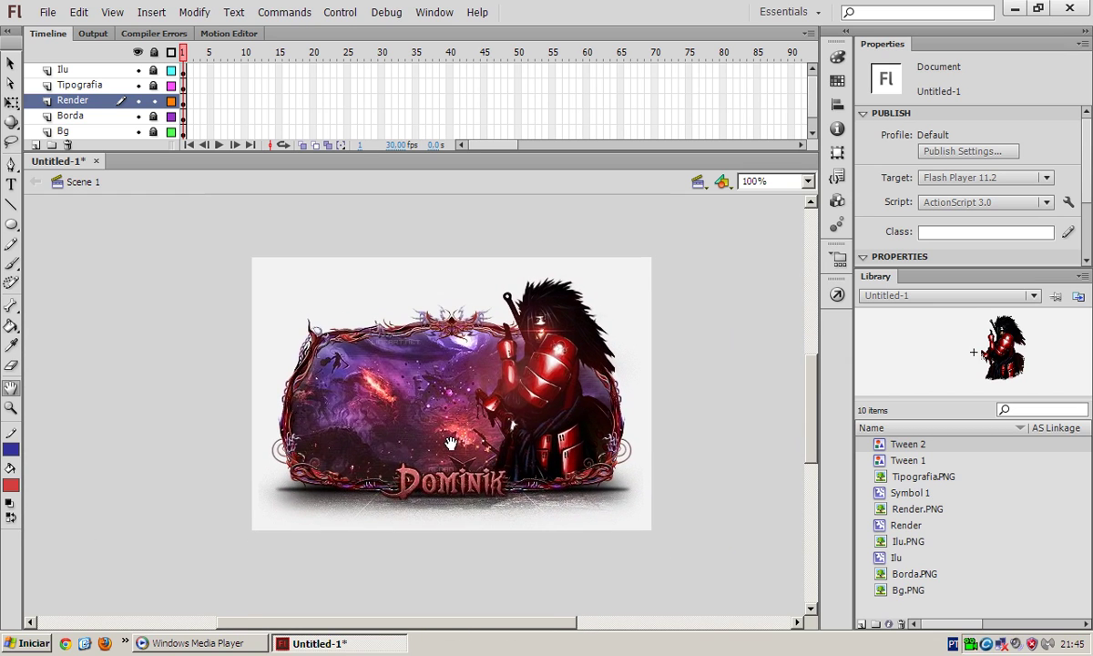
# Magnify the banner to 200% with the Zoom tool, switch to the Selection tool and restore 100%.
pyautogui.click(11, 407)
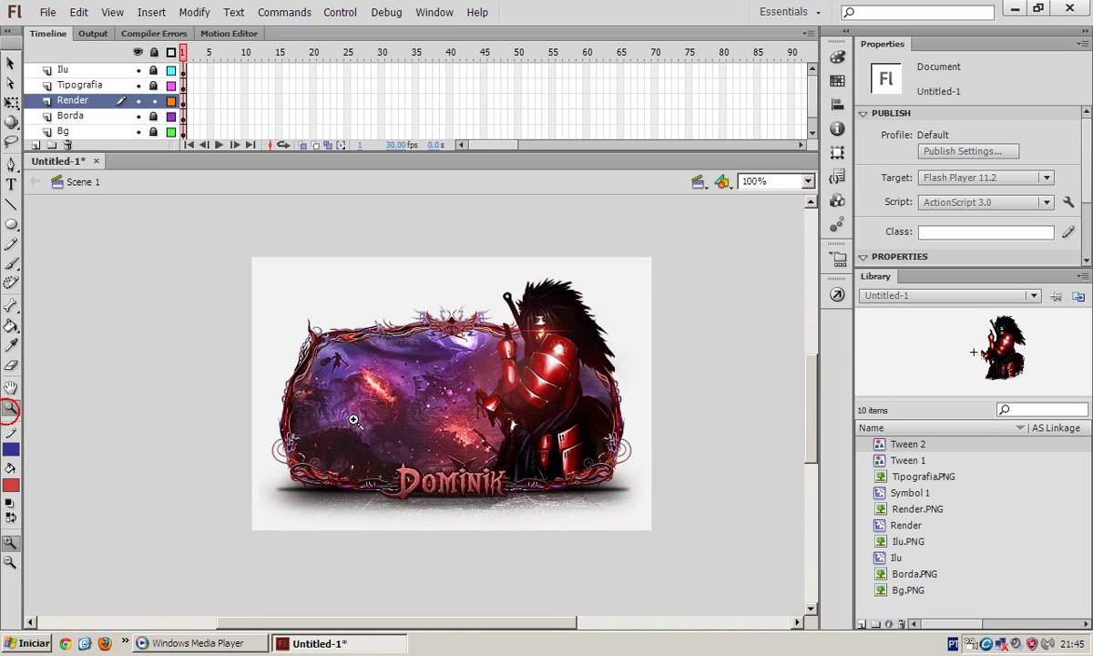
pyautogui.click(482, 410)
pyautogui.rightClick(358, 431)
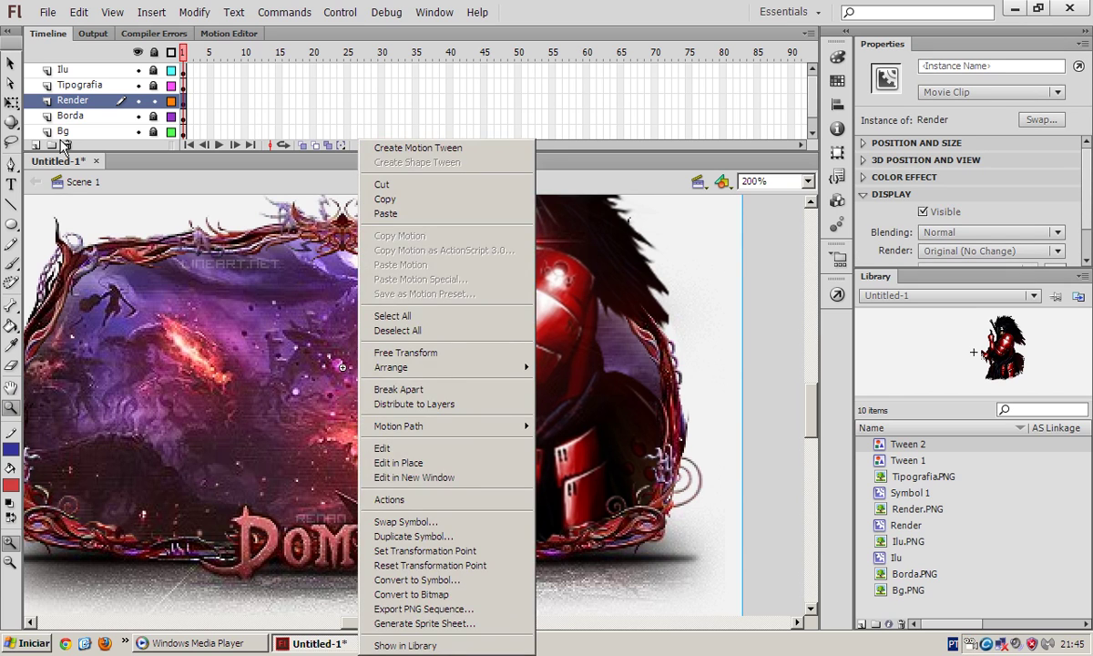
pyautogui.click(11, 63)
pyautogui.hotkey('ctrl', '1')
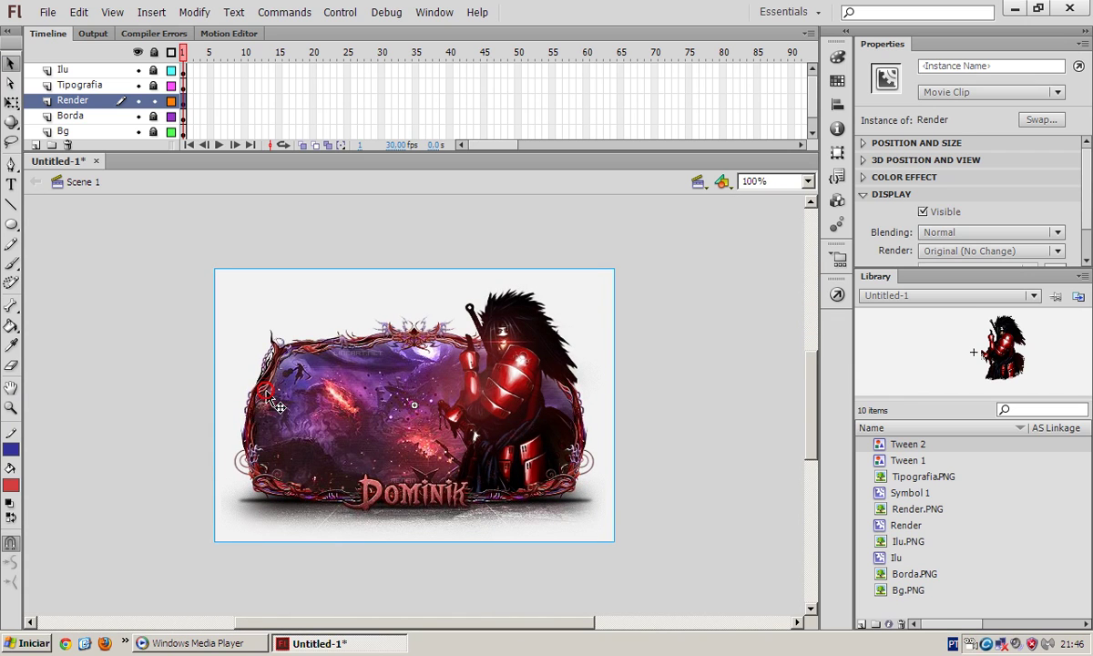
# Enter a stage magnification of 200% and then set it back to 100%.
pyautogui.click(765, 183)
pyautogui.write('200')
pyautogui.press('Return')
pyautogui.click(765, 181)
pyautogui.write('100')
pyautogui.press('Return')
# Set the stroke colour to none and the fill colour to black.
pyautogui.click(11, 446)
pyautogui.click(11, 447)
pyautogui.click(11, 446)
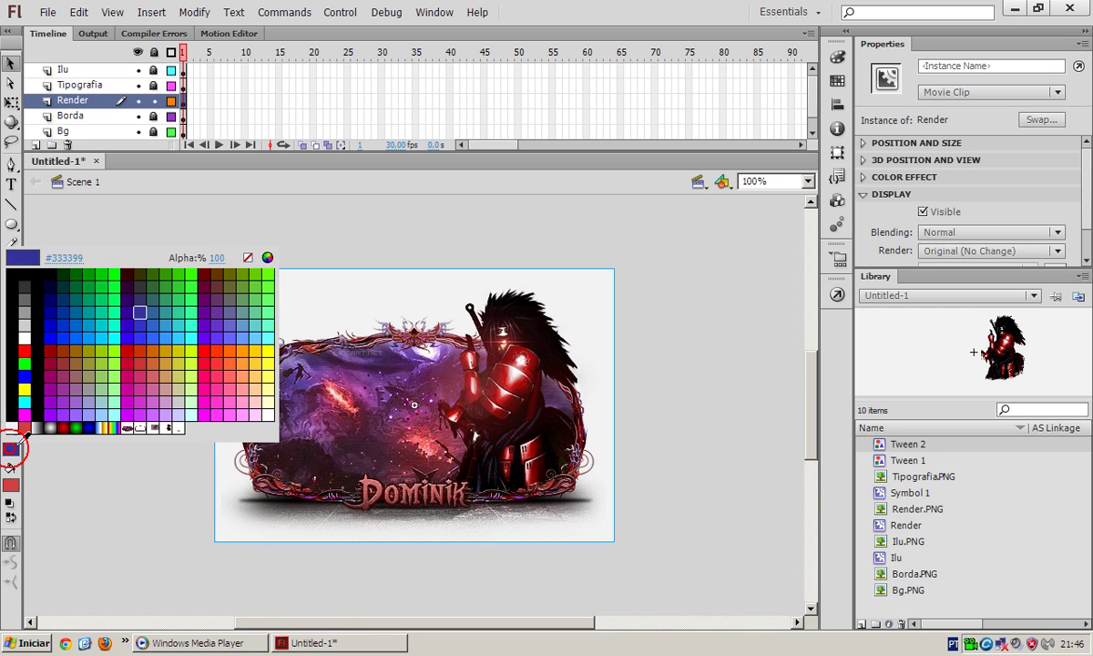
pyautogui.click(247, 258)
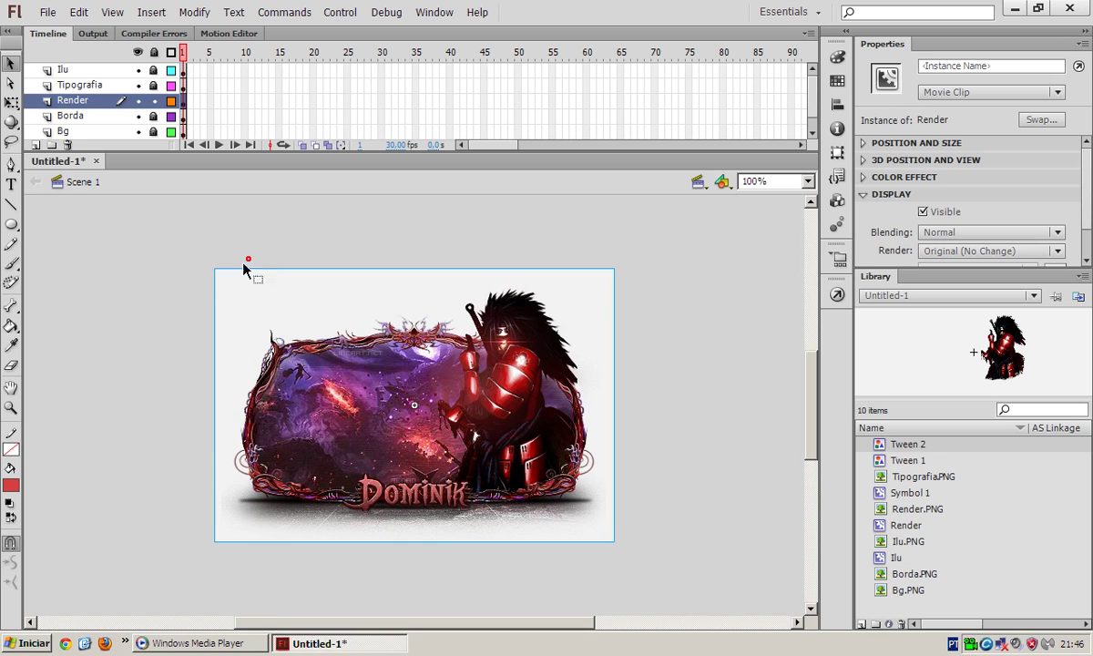
pyautogui.click(11, 483)
pyautogui.click(14, 292)
# Switch to the Selection tool and lock the Render layer.
pyautogui.click(9, 62)
pyautogui.click(153, 100)
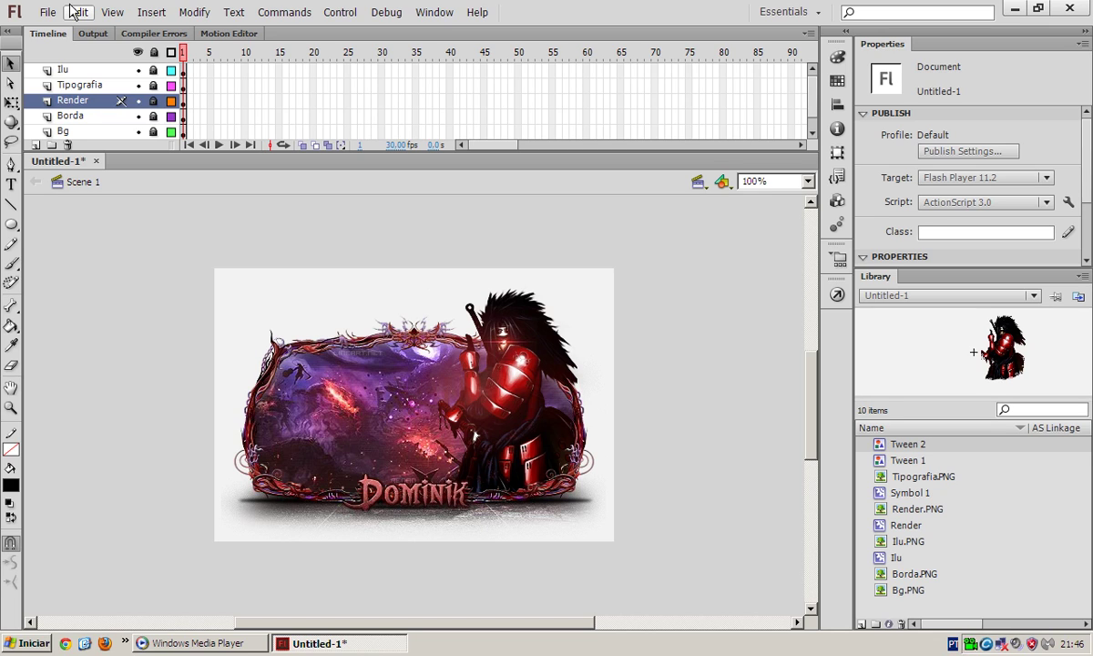
# Review the Tween 1, Symbol 1 and Ilu library items and the Ilu, Tipografia, Render and Borda layers.
pyautogui.click(906, 460)
pyautogui.click(909, 492)
pyautogui.click(900, 557)
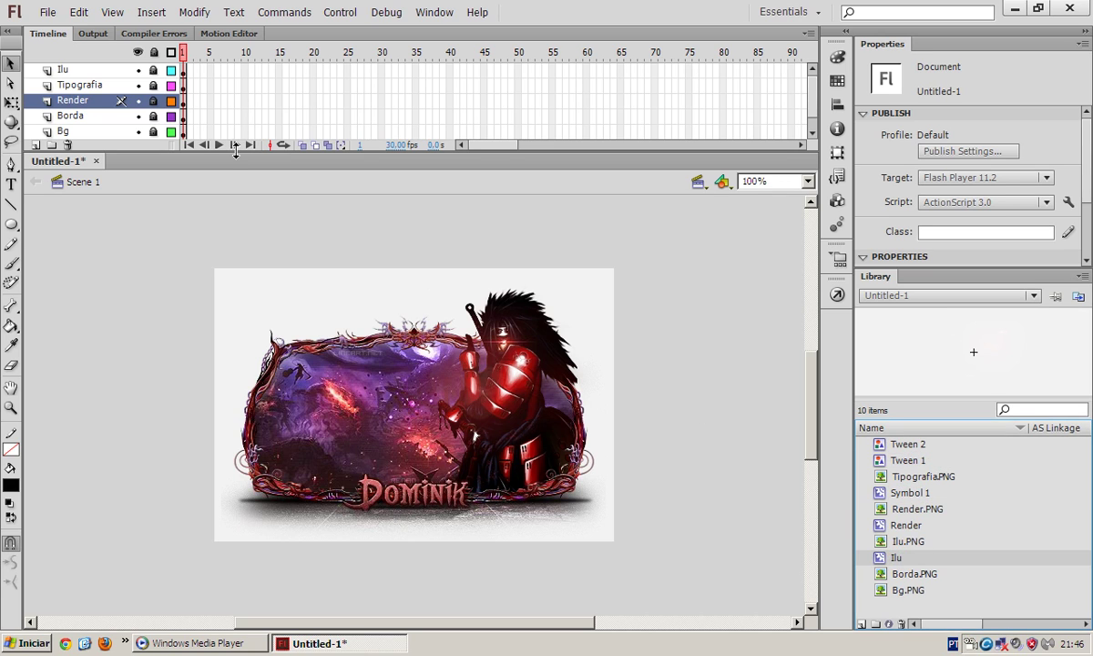
pyautogui.click(72, 88)
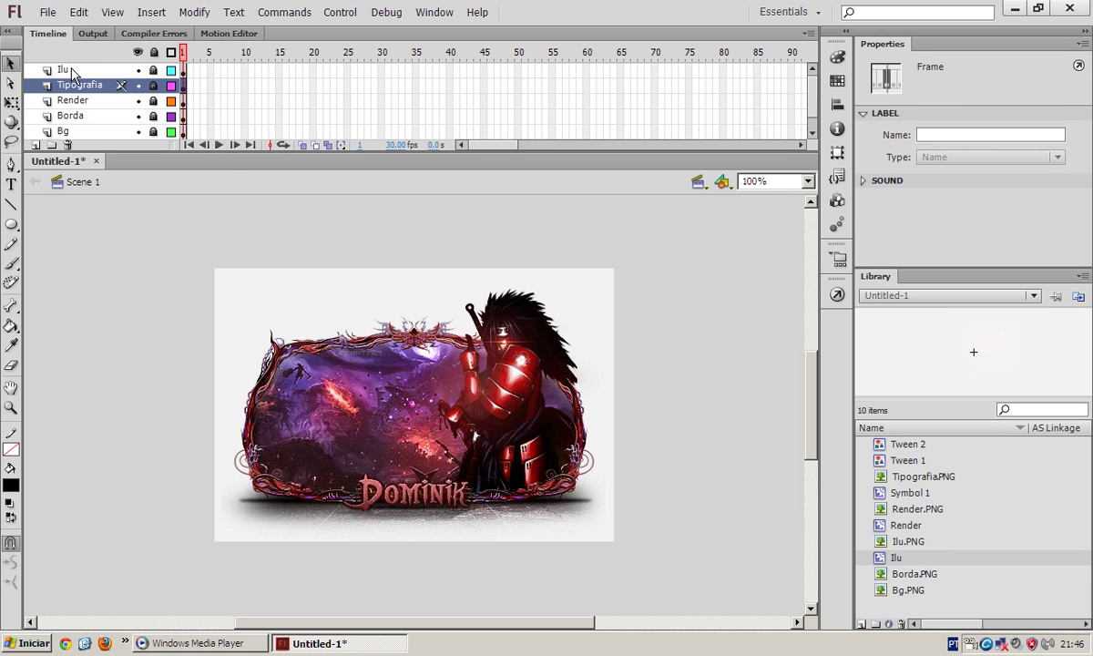
pyautogui.click(70, 73)
pyautogui.click(71, 87)
pyautogui.click(71, 101)
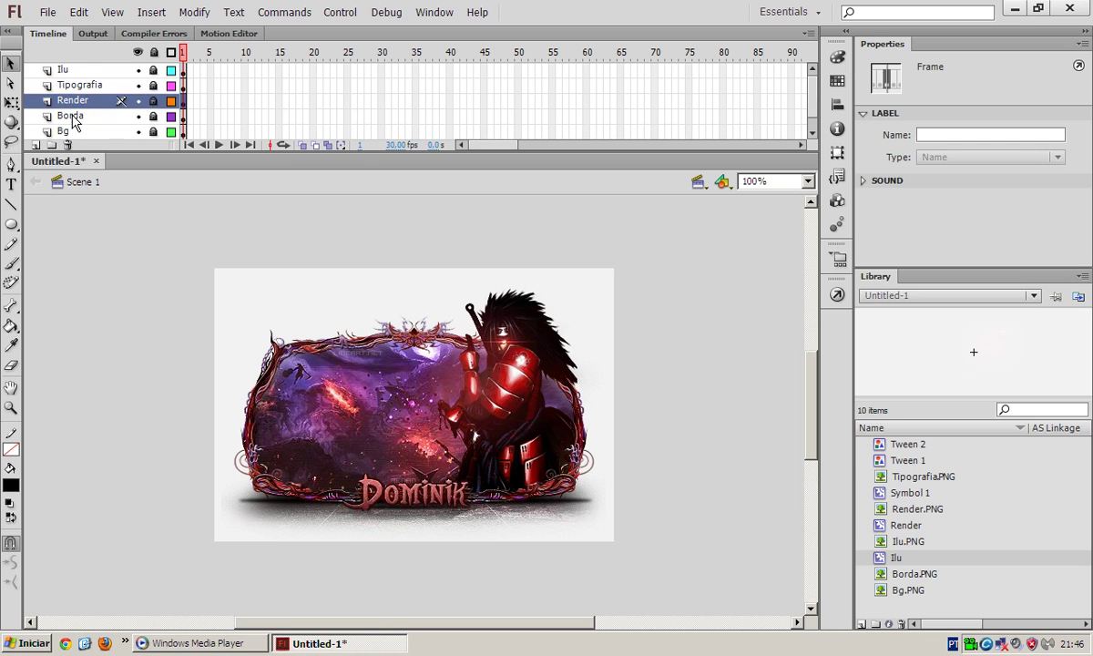
pyautogui.click(71, 116)
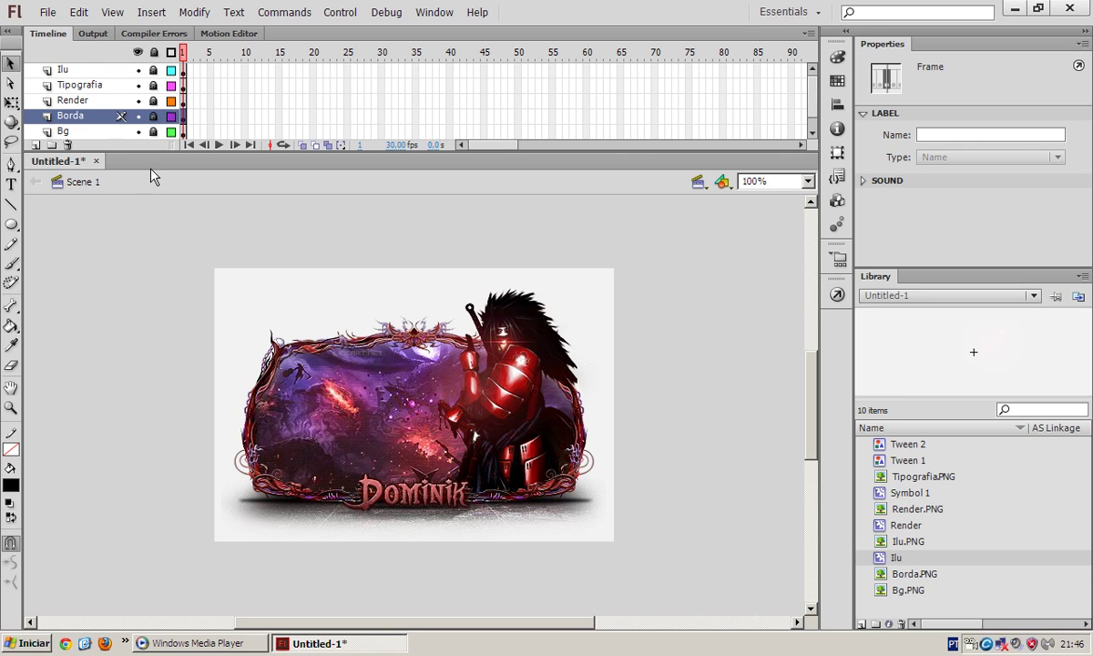
pyautogui.click(483, 341)
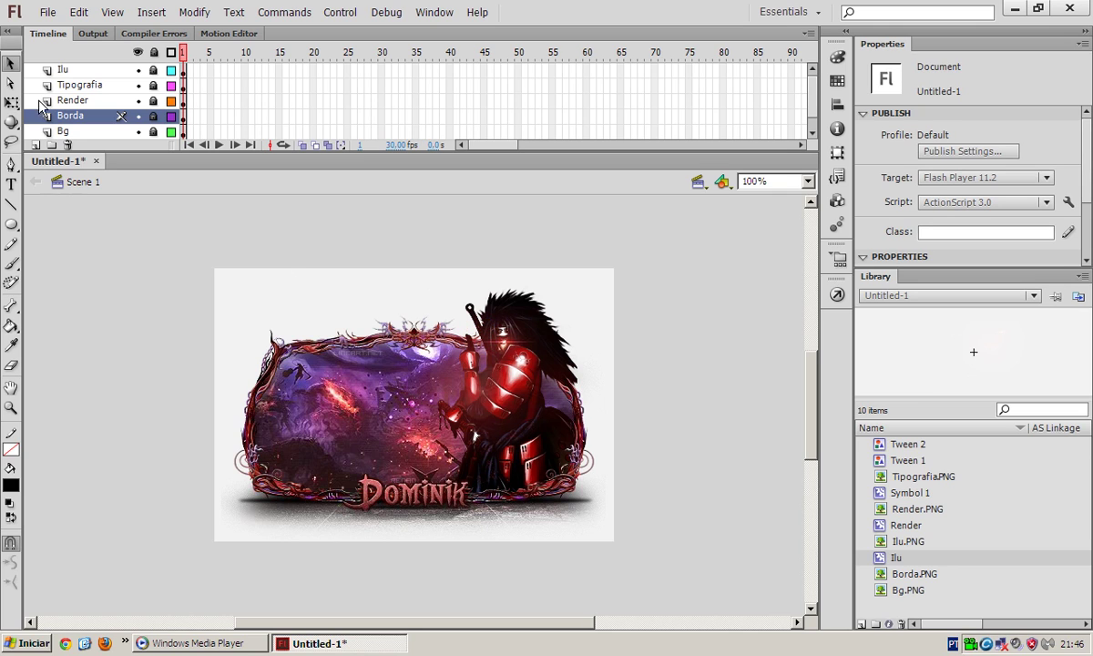
# Open the save dialog for the document, browse to the Desktop location and cancel.
pyautogui.click(50, 12)
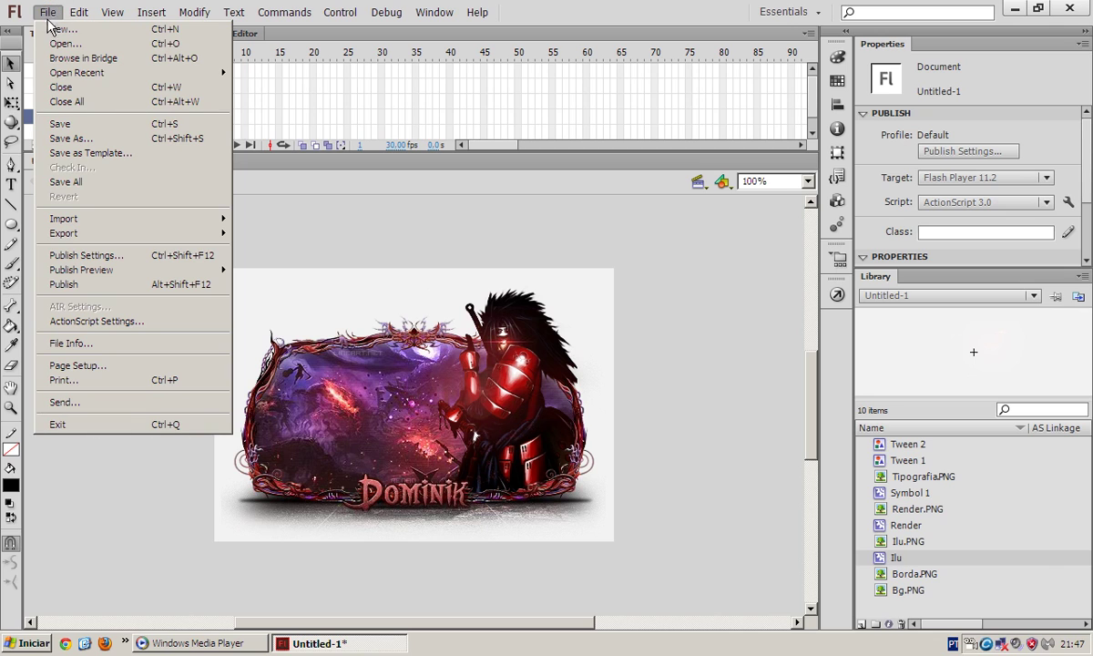
pyautogui.click(94, 132)
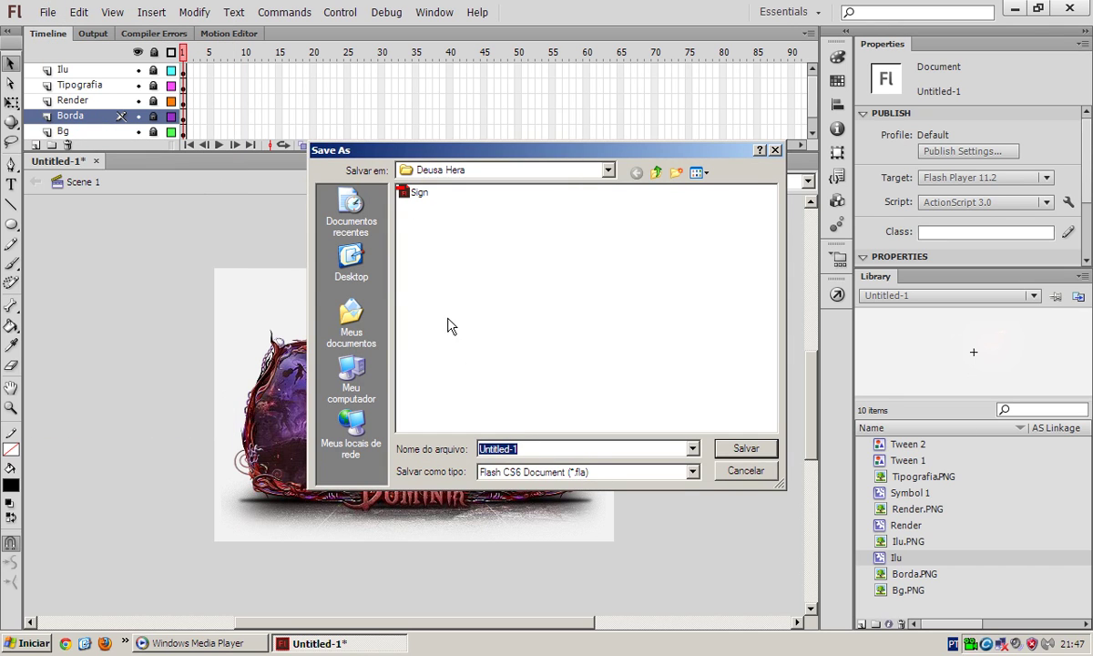
pyautogui.click(350, 259)
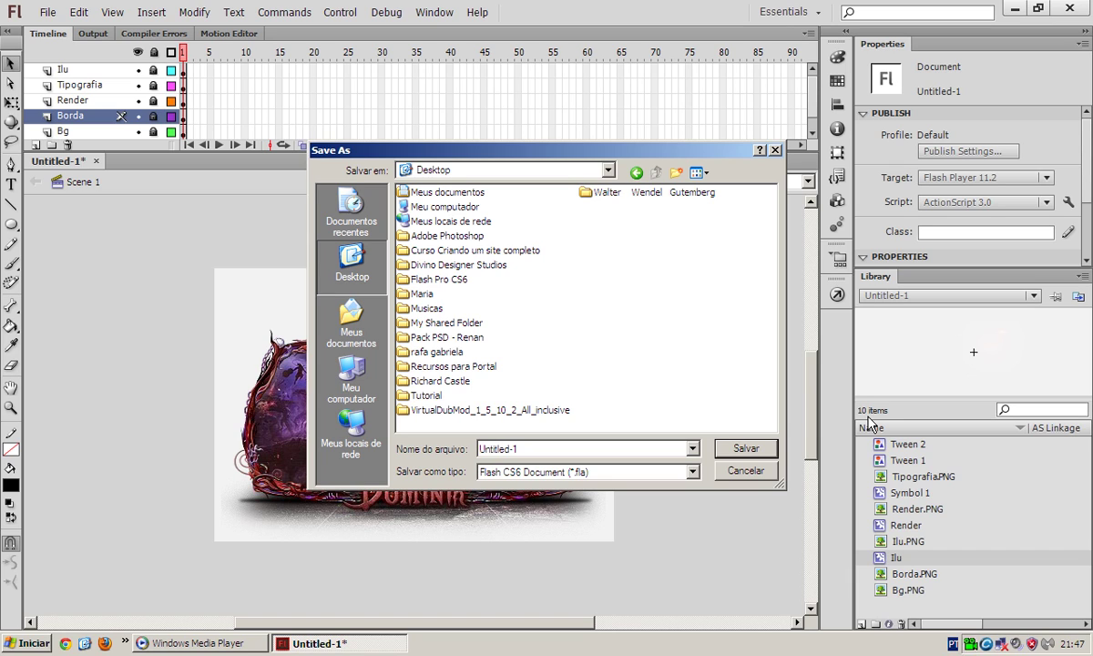
pyautogui.click(568, 319)
pyautogui.press('Escape')
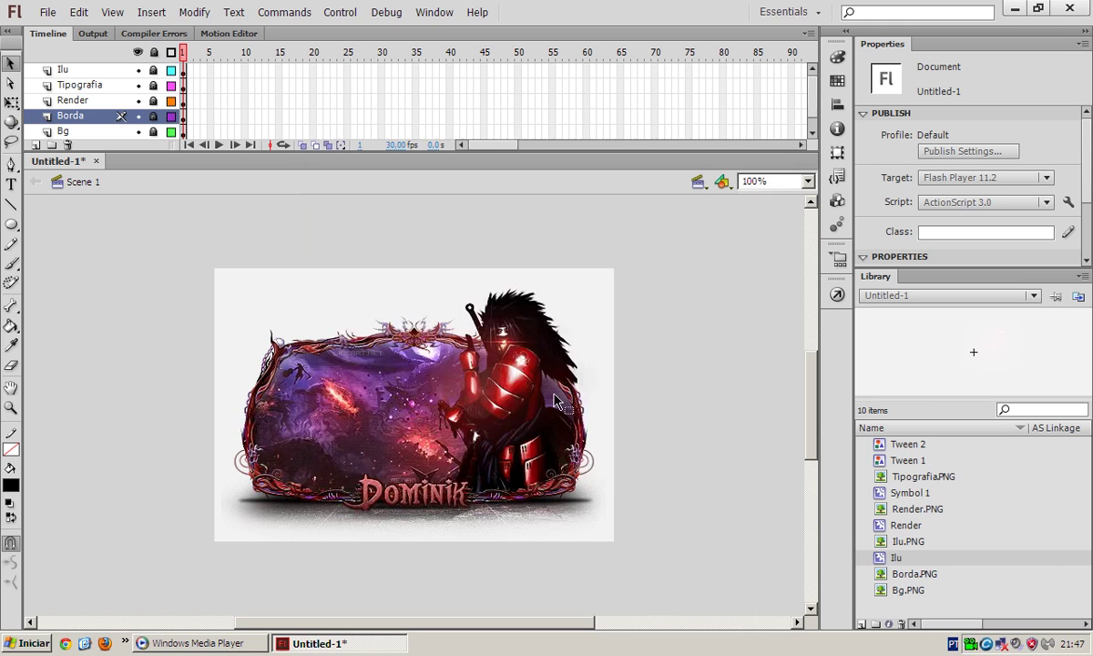
# Examine the file formats offered by Save As, keep Flash CS6 Document (*.fla) and cancel saving.
pyautogui.click(50, 12)
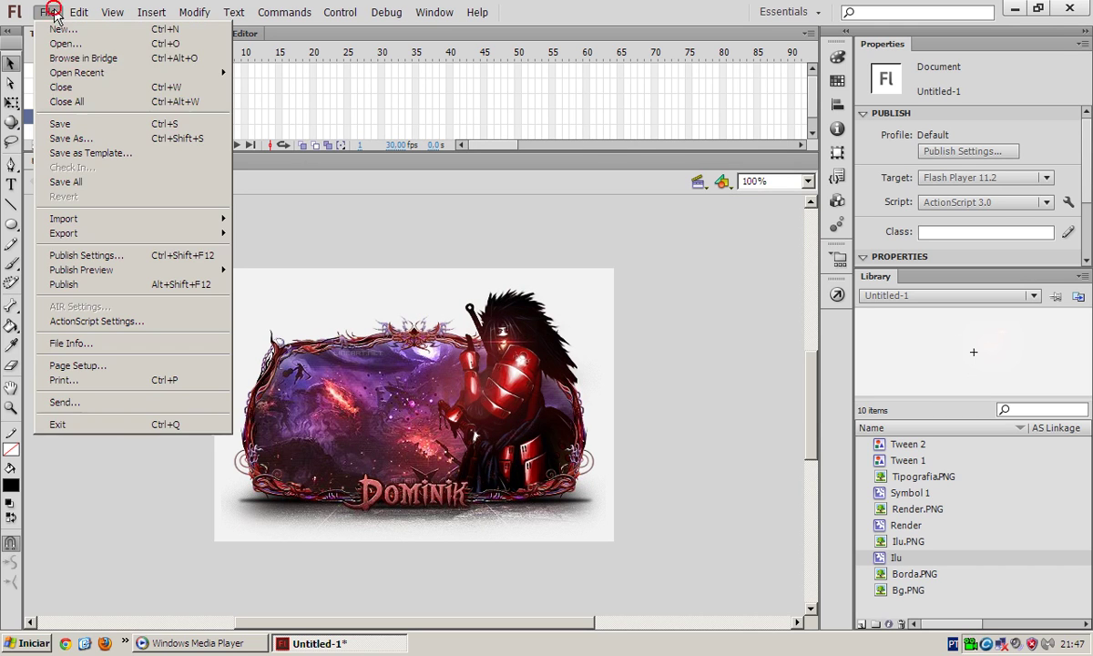
pyautogui.click(108, 139)
pyautogui.click(562, 471)
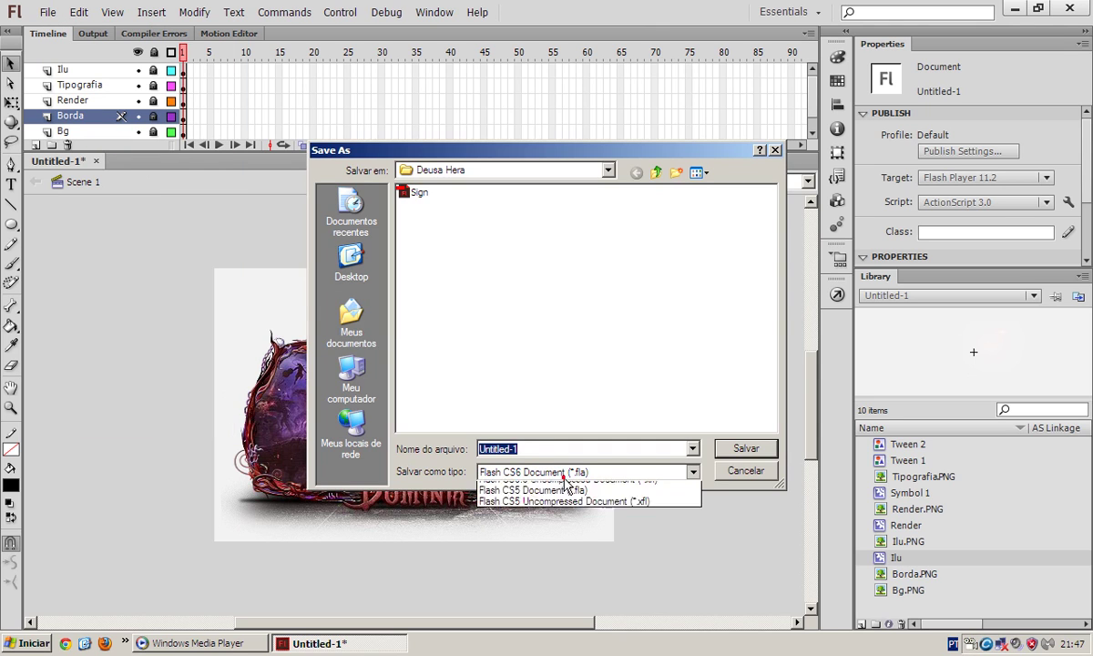
pyautogui.click(597, 408)
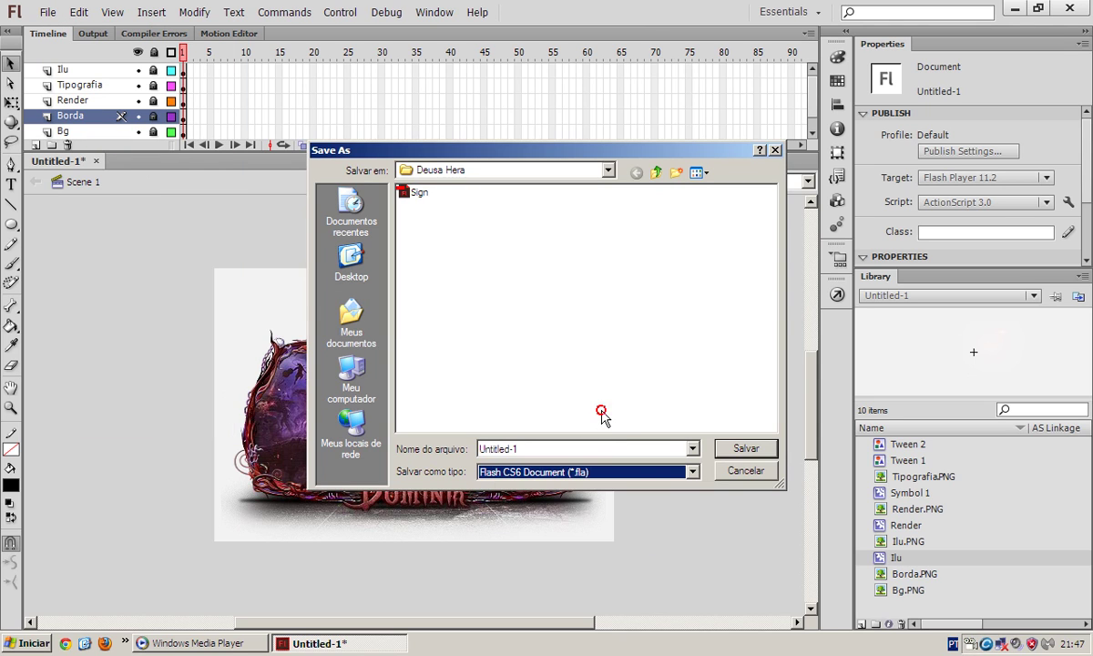
pyautogui.press('Escape')
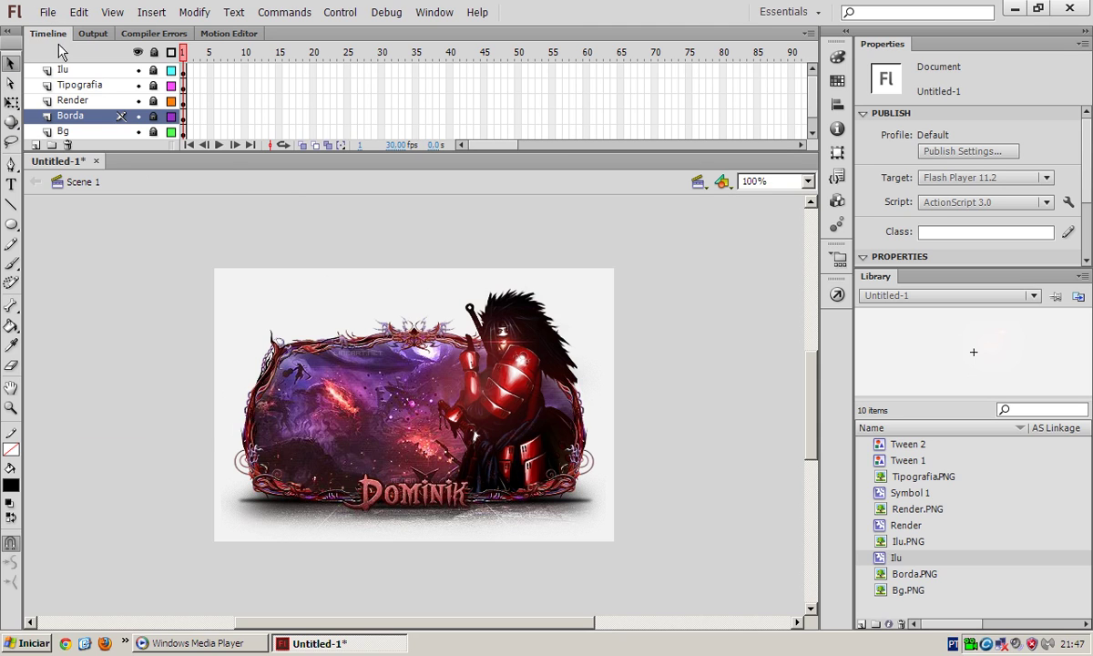
pyautogui.click(44, 13)
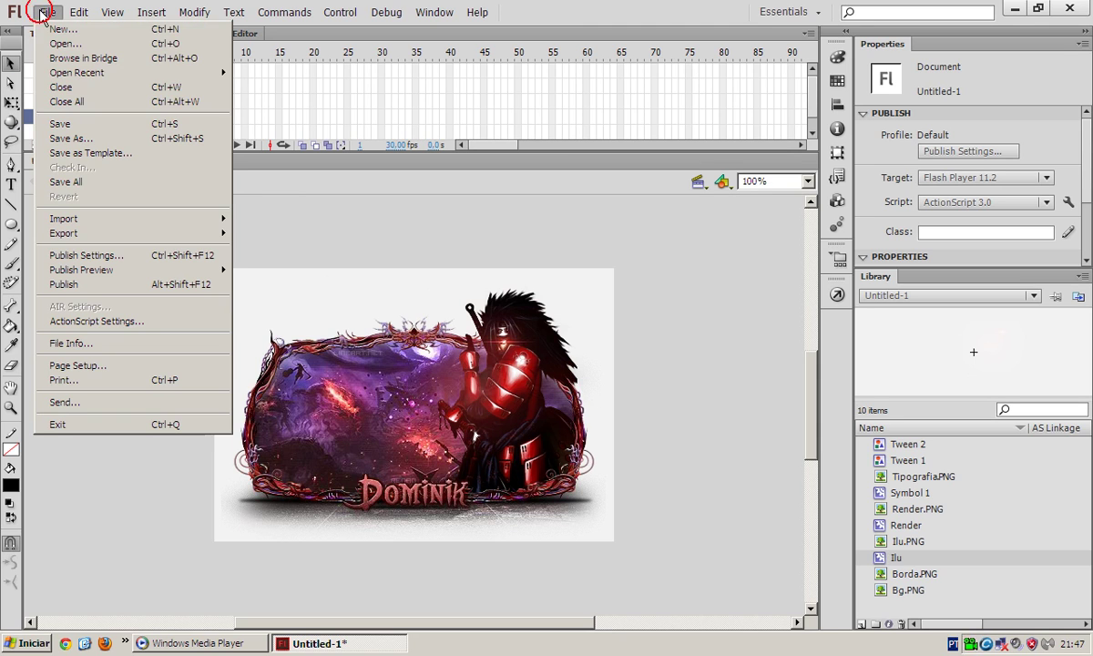
pyautogui.click(141, 153)
pyautogui.press('Escape')
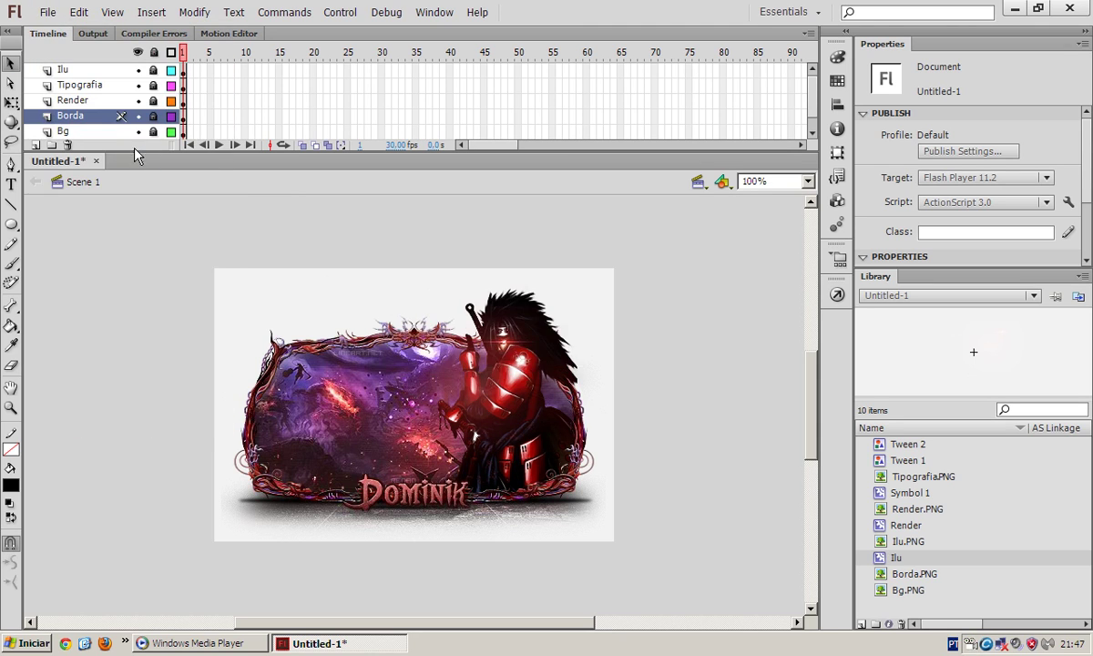
pyautogui.click(48, 11)
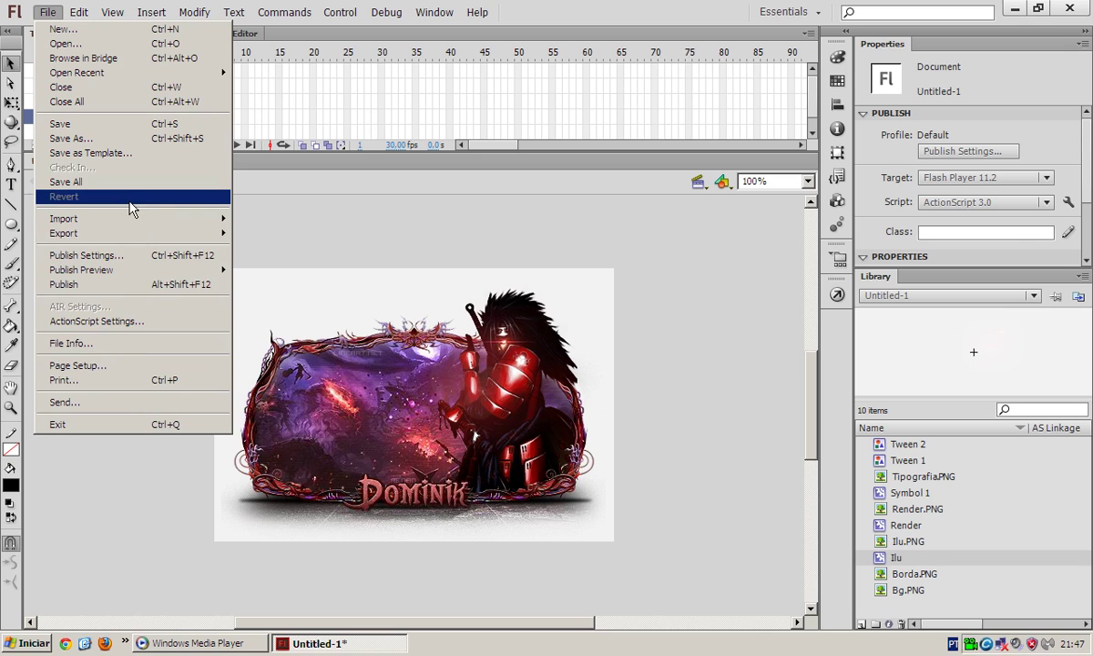
pyautogui.moveTo(71, 9)
pyautogui.click(396, 202)
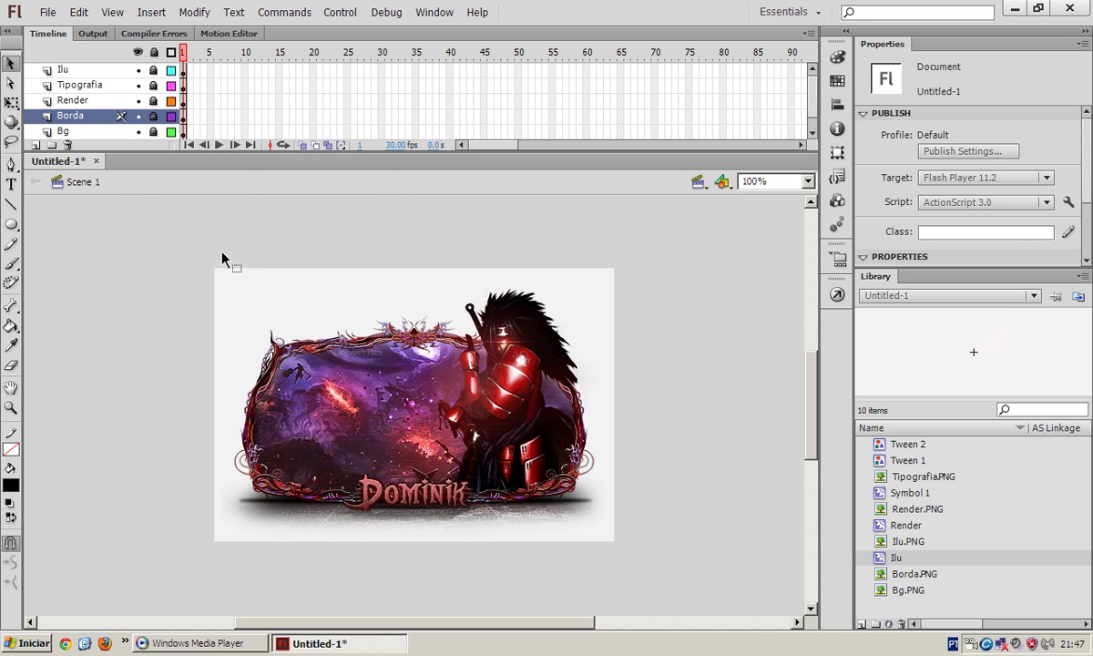
# Open Export Movie with the SWF Movie format, cancel it and review the available export commands.
pyautogui.hotkey('ctrl', 'alt', 'shift', 's')
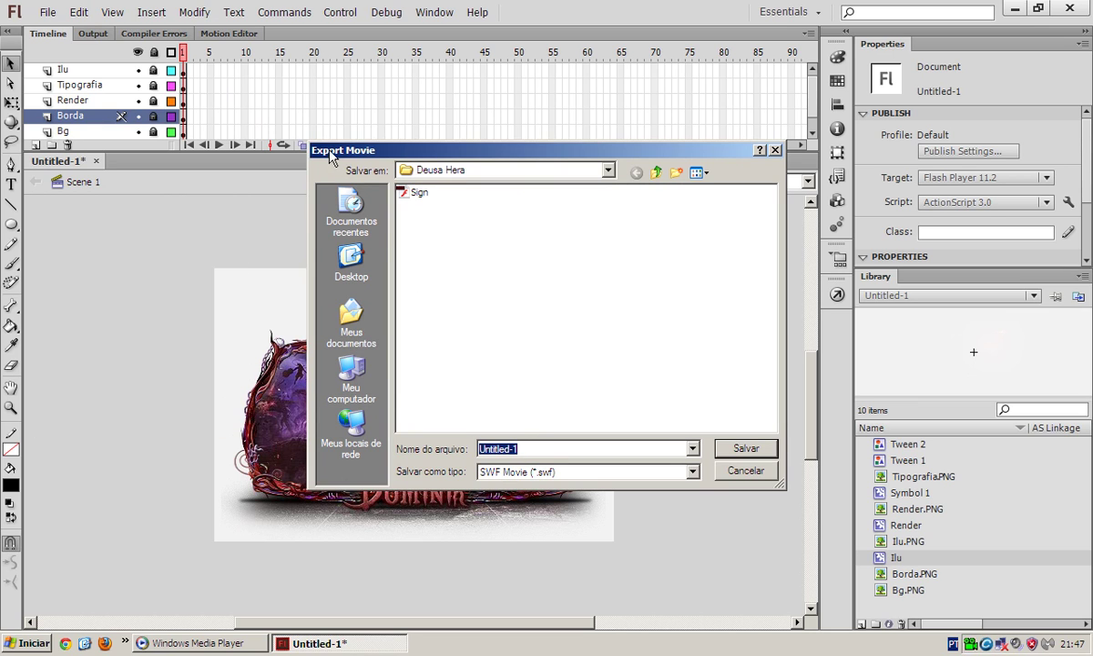
pyautogui.press('Escape')
pyautogui.click(47, 12)
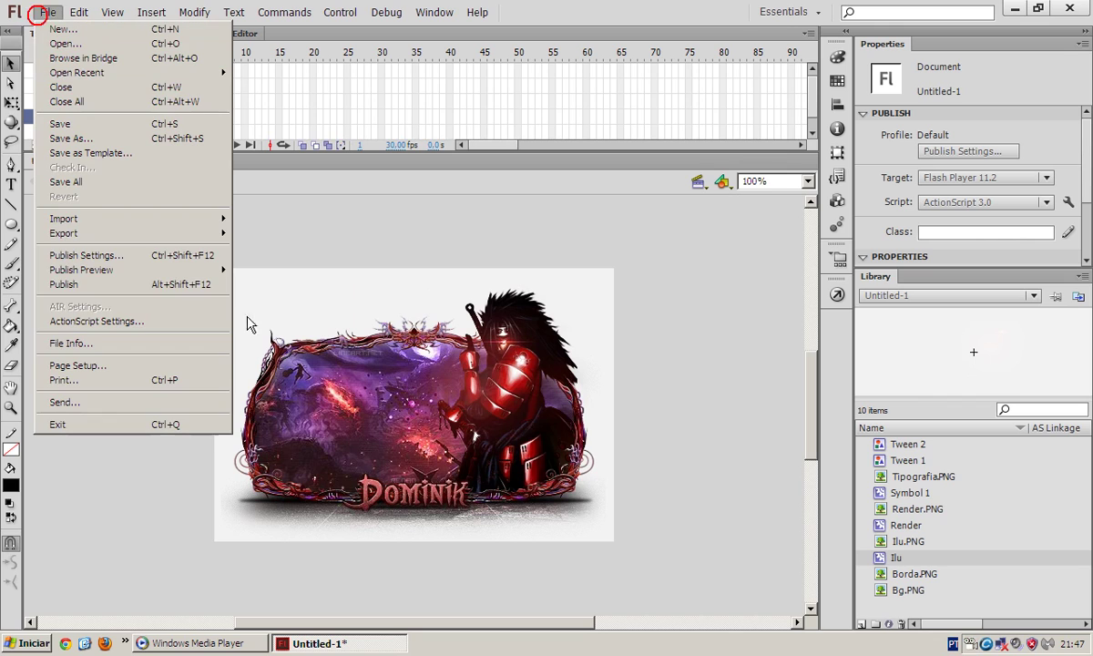
pyautogui.moveTo(139, 244)
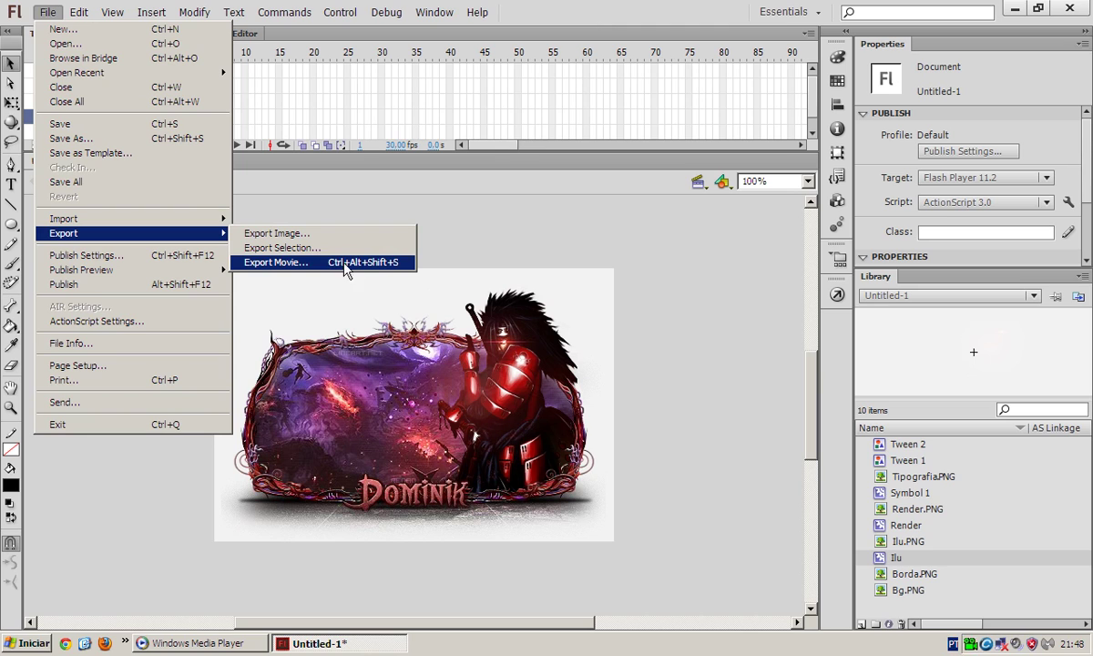
pyautogui.click(319, 351)
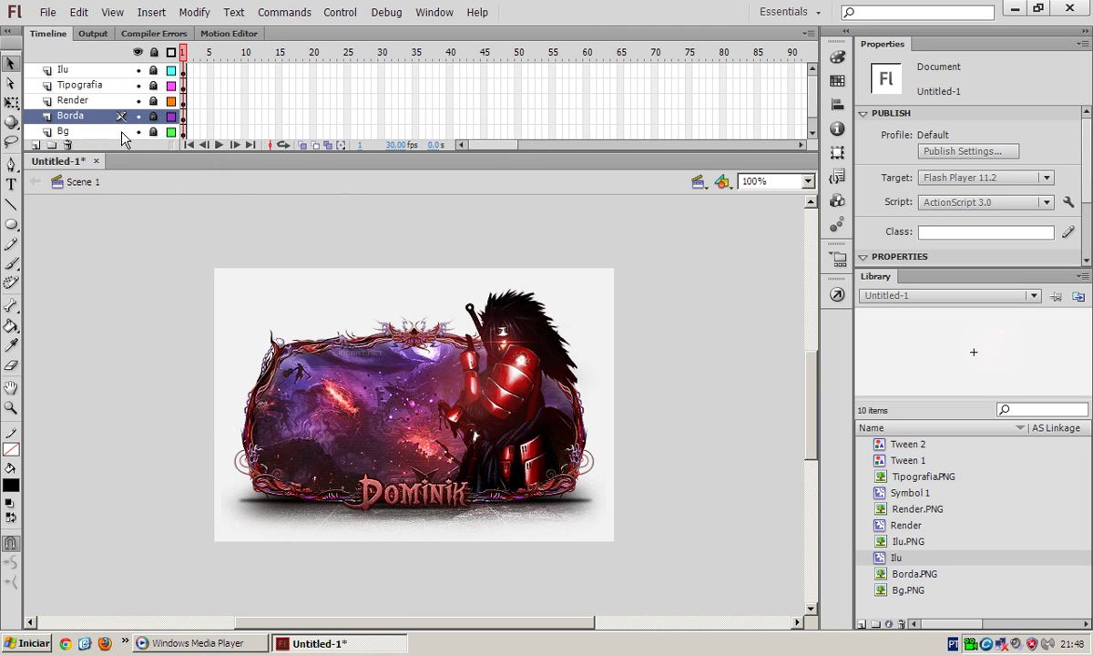
# Unlock the Borda layer and open the Render symbol for editing.
pyautogui.click(146, 117)
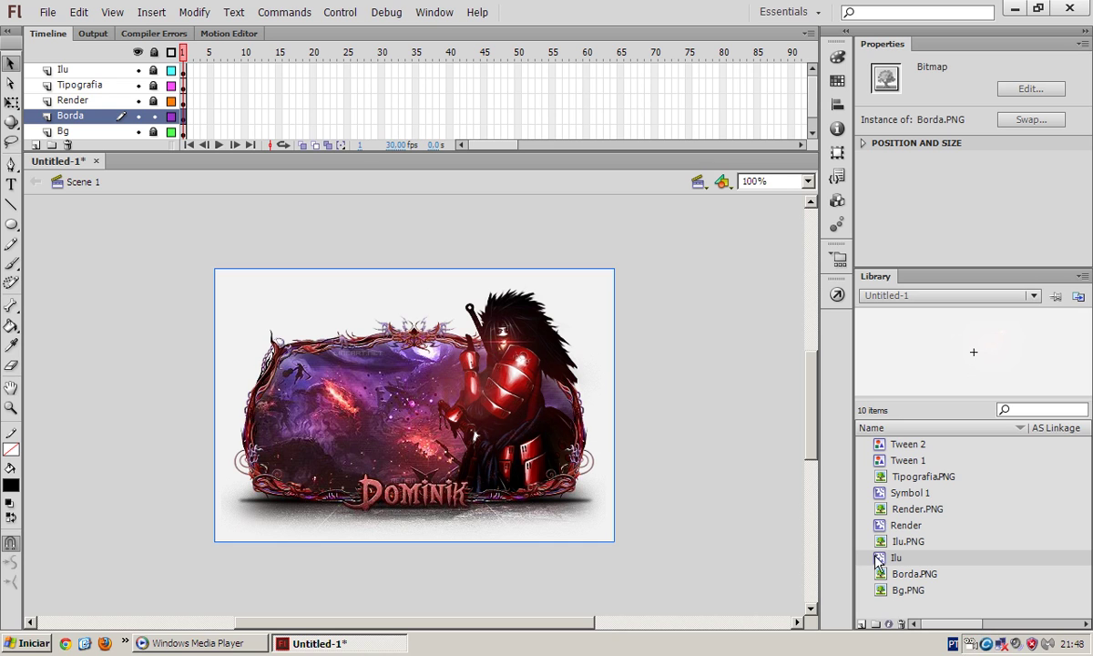
pyautogui.doubleClick(880, 525)
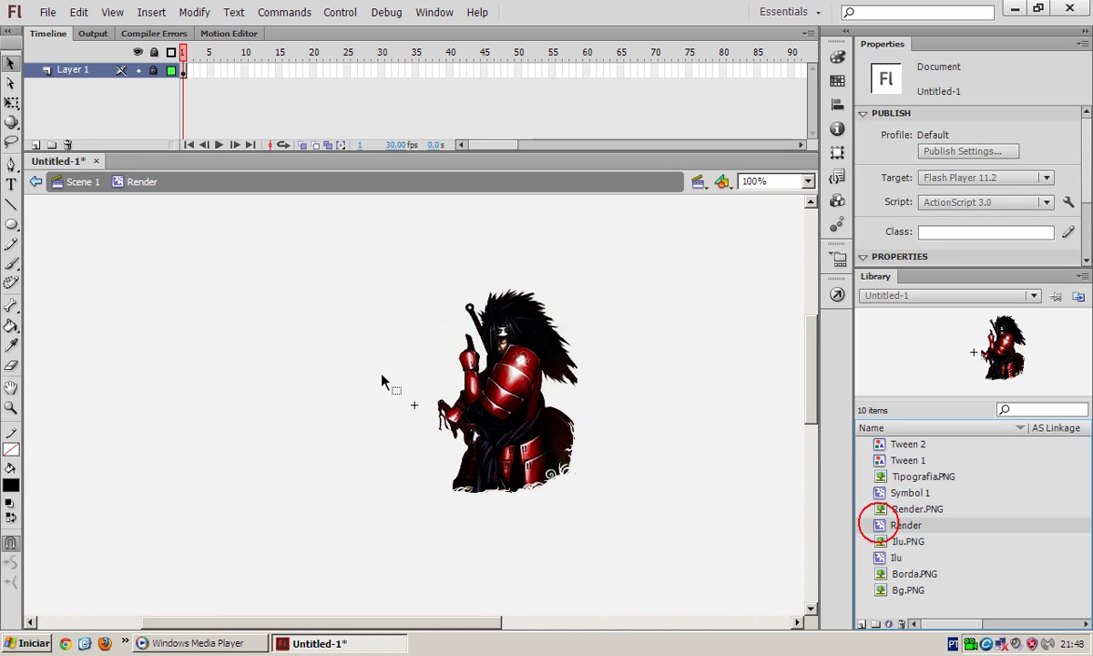
# Animate the character sliding slightly to the right with a classic tween ending at a new keyframe on frame 50.
pyautogui.click(520, 70)
pyautogui.press('F6')
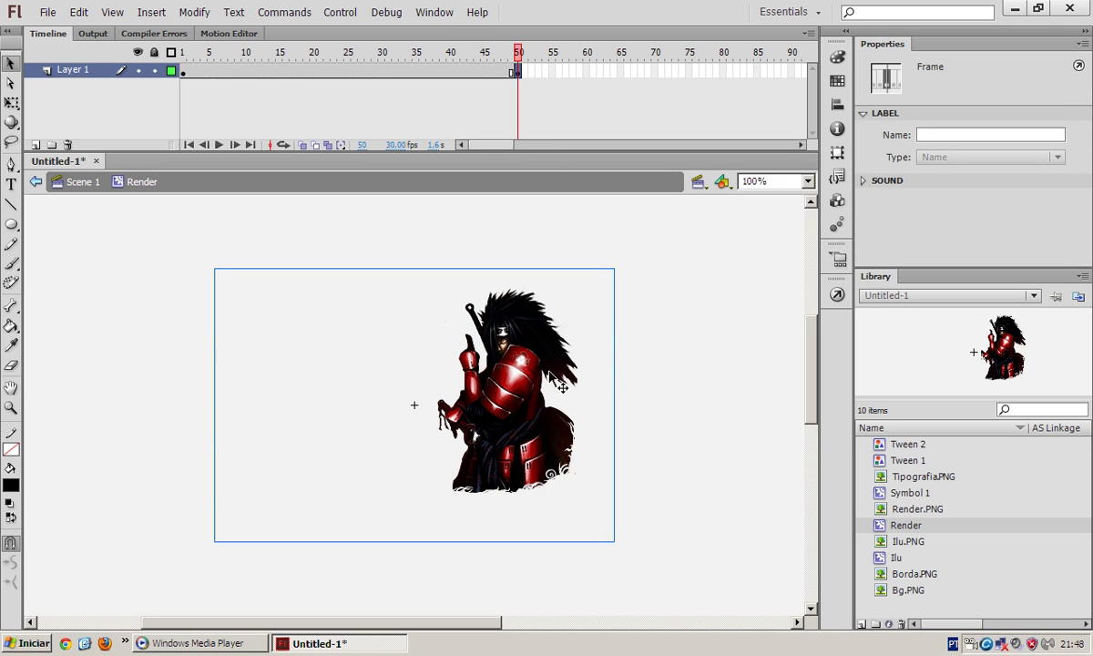
pyautogui.moveTo(526, 368); pyautogui.dragTo(546, 397)
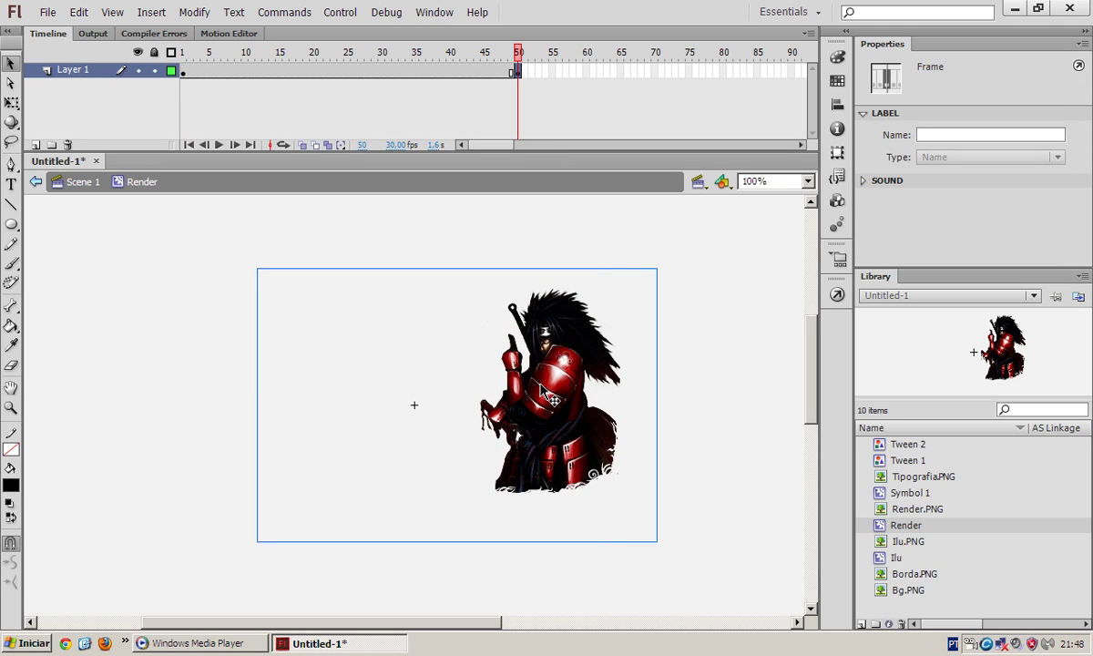
pyautogui.rightClick(440, 76)
pyautogui.click(489, 119)
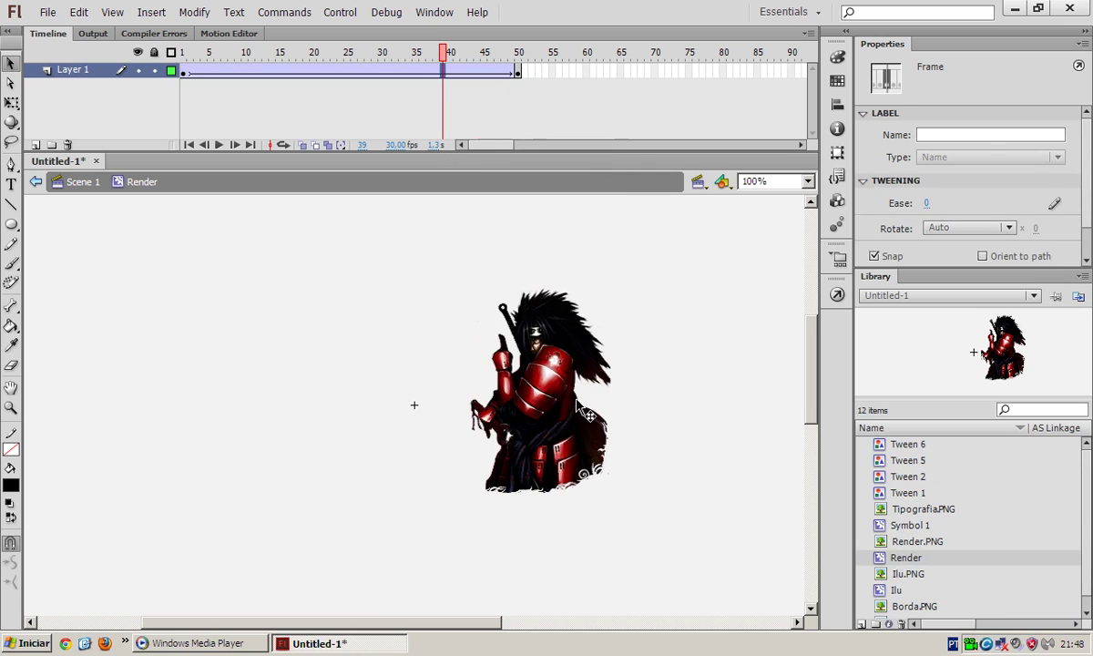
# Test the movie to preview the character's motion in the banner and close the preview.
pyautogui.hotkey('ctrl', 'Return')
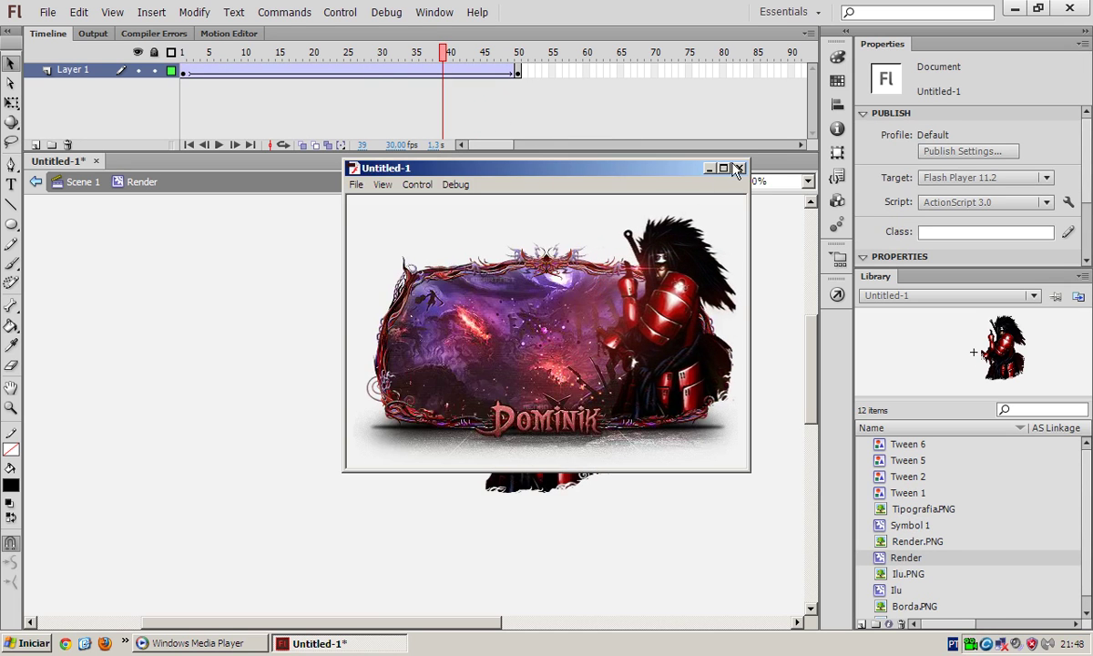
pyautogui.click(740, 163)
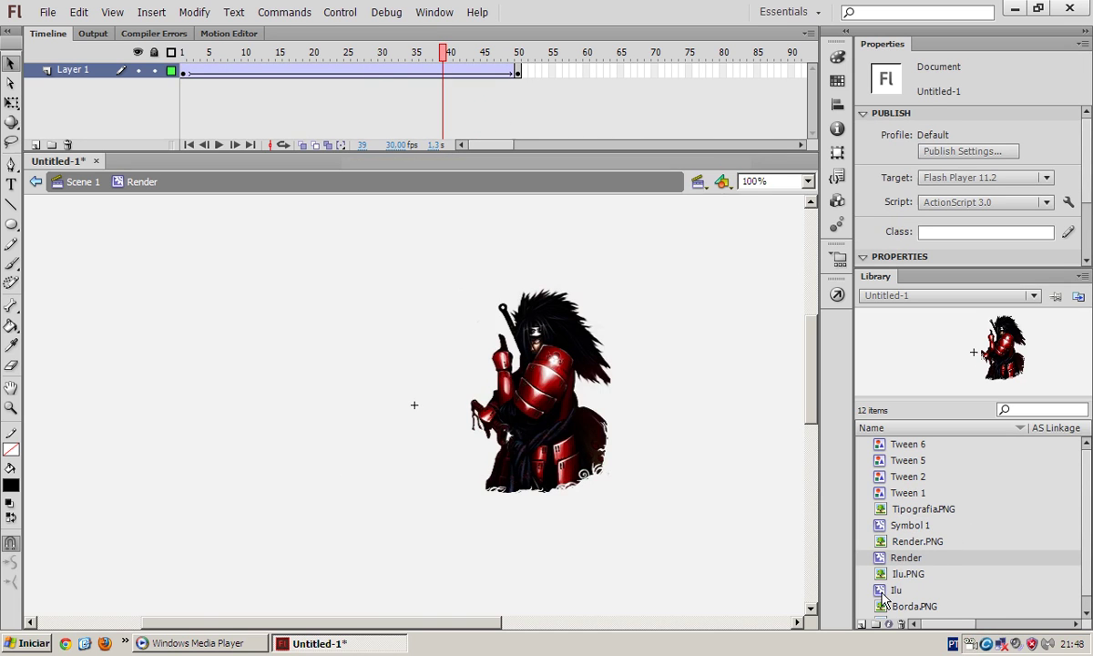
# Return to Scene 1 from the Render symbol and lock the Borda layer.
pyautogui.click(77, 182)
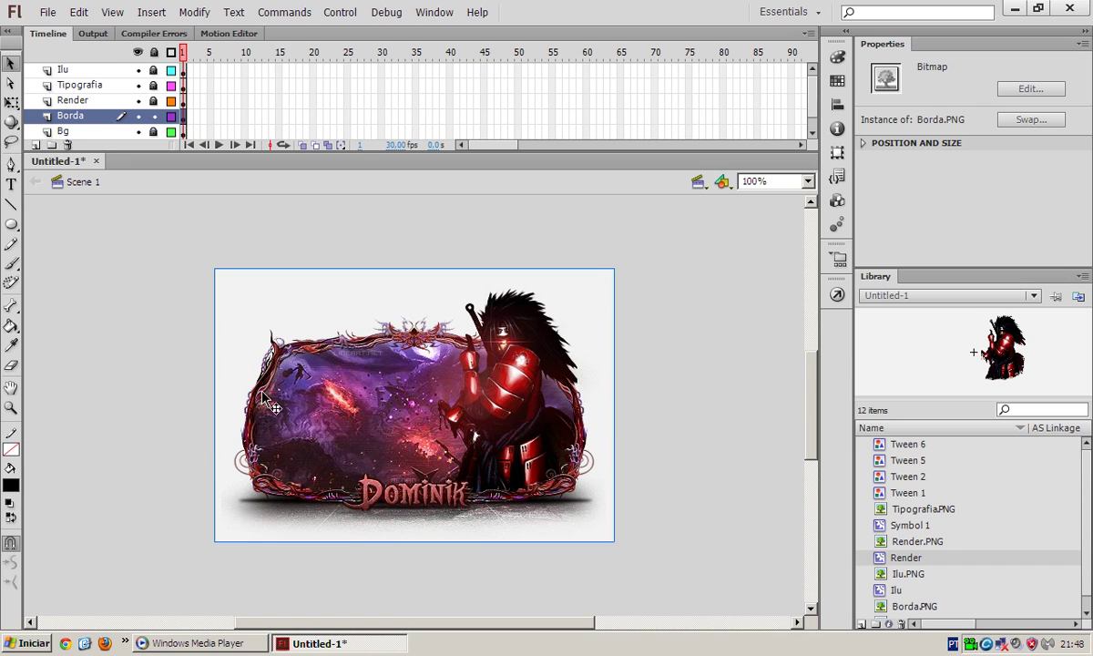
pyautogui.click(154, 116)
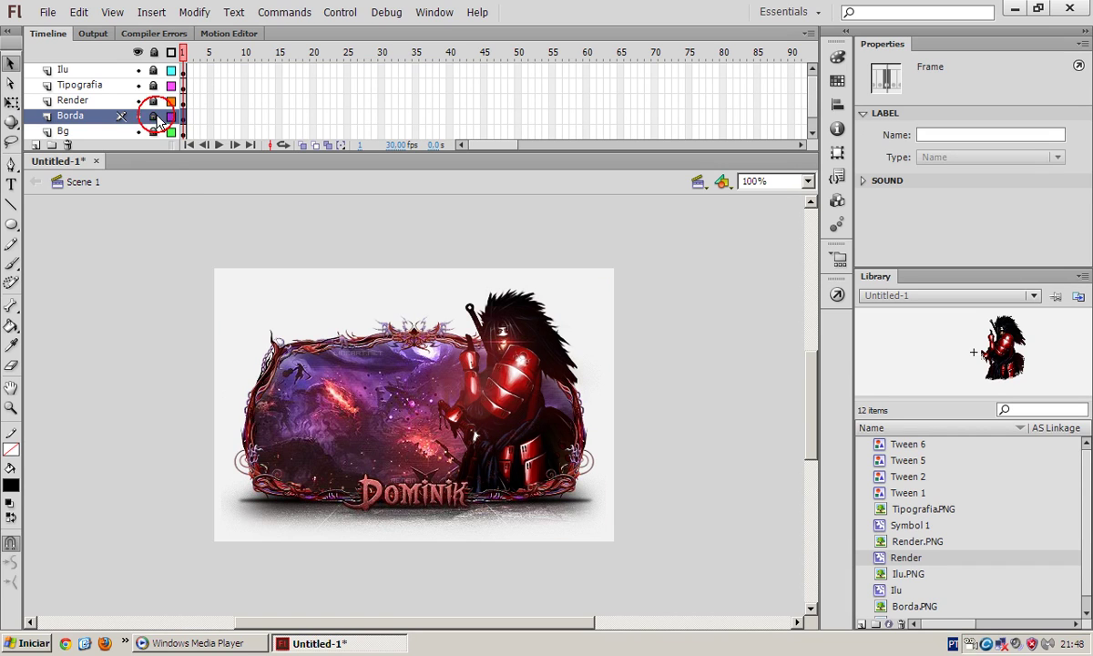
# Export the movie as an SWF Movie named Tutorial into the Tutorial folder on the Desktop.
pyautogui.hotkey('ctrl', 'alt', 'shift', 's')
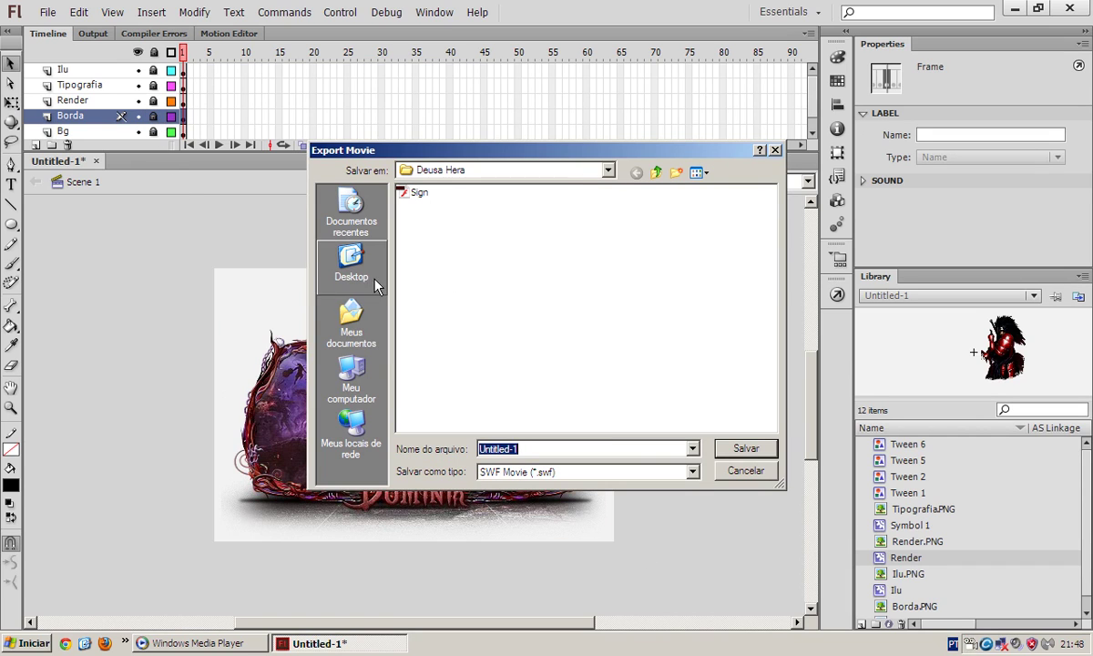
pyautogui.click(351, 260)
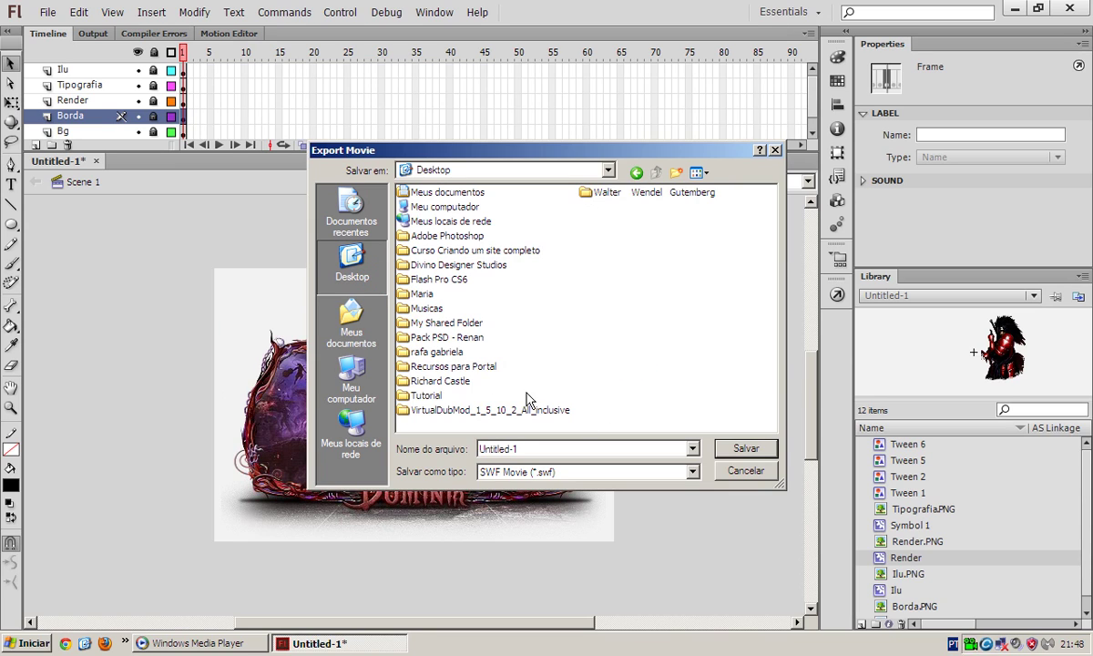
pyautogui.doubleClick(426, 396)
pyautogui.doubleClick(523, 450)
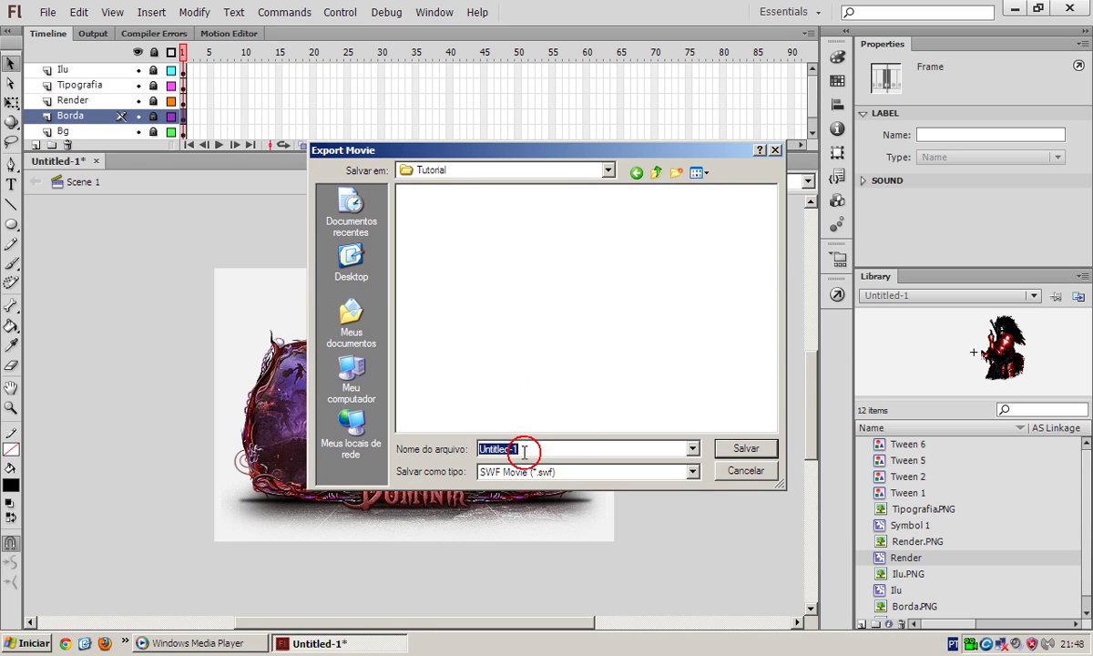
pyautogui.write('Tuto')
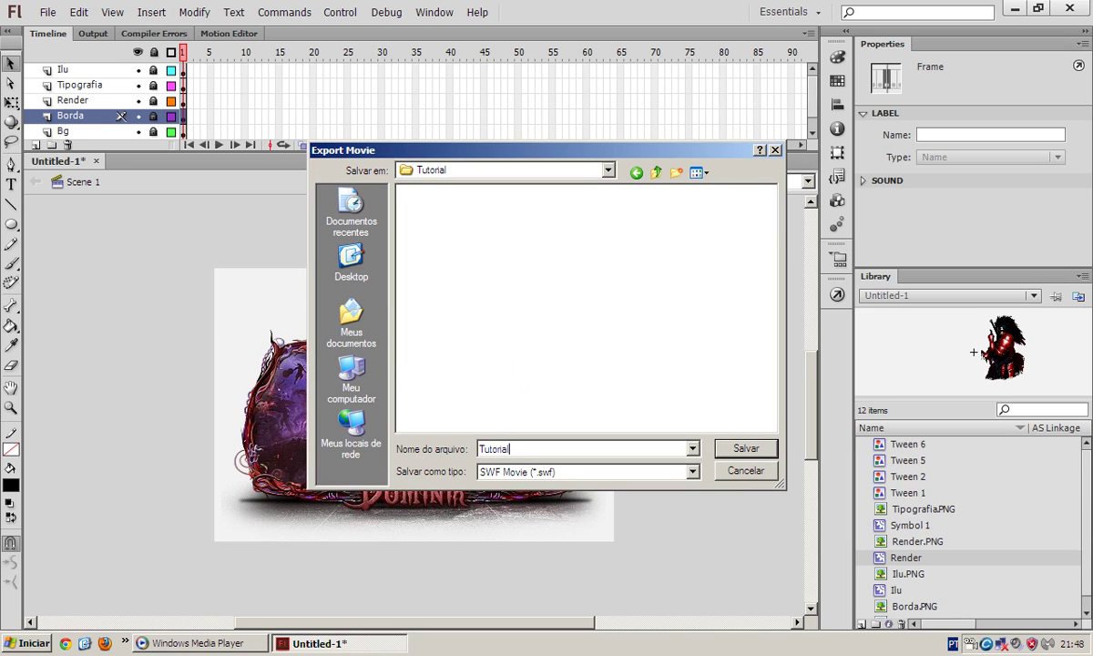
pyautogui.write('rial')
pyautogui.press('Return')
pyautogui.press('Return')
pyautogui.click(586, 344)
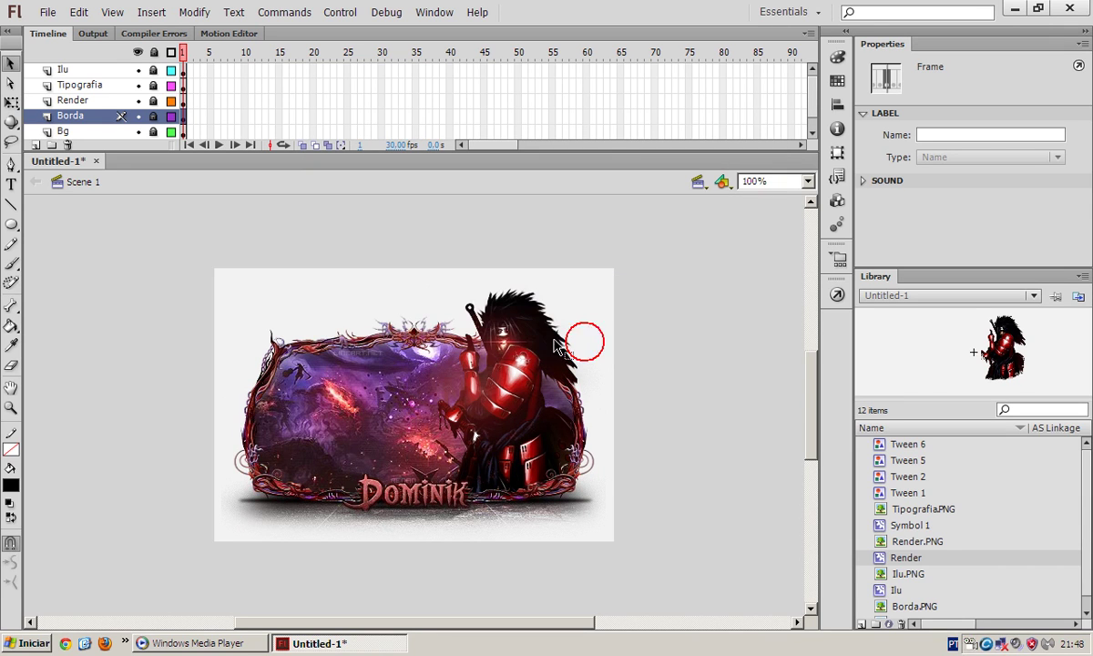
# Save the document as a Flash CS6 Document named Tutorial in the Desktop's Tutorial folder and close it.
pyautogui.hotkey('ctrl', 's')
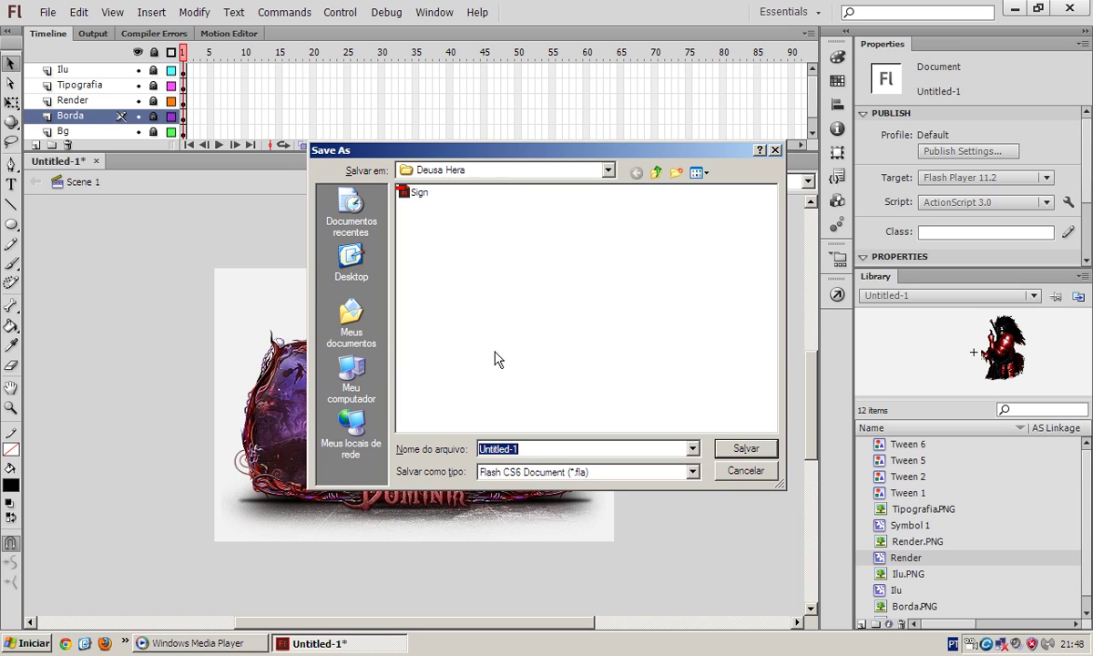
pyautogui.click(320, 266)
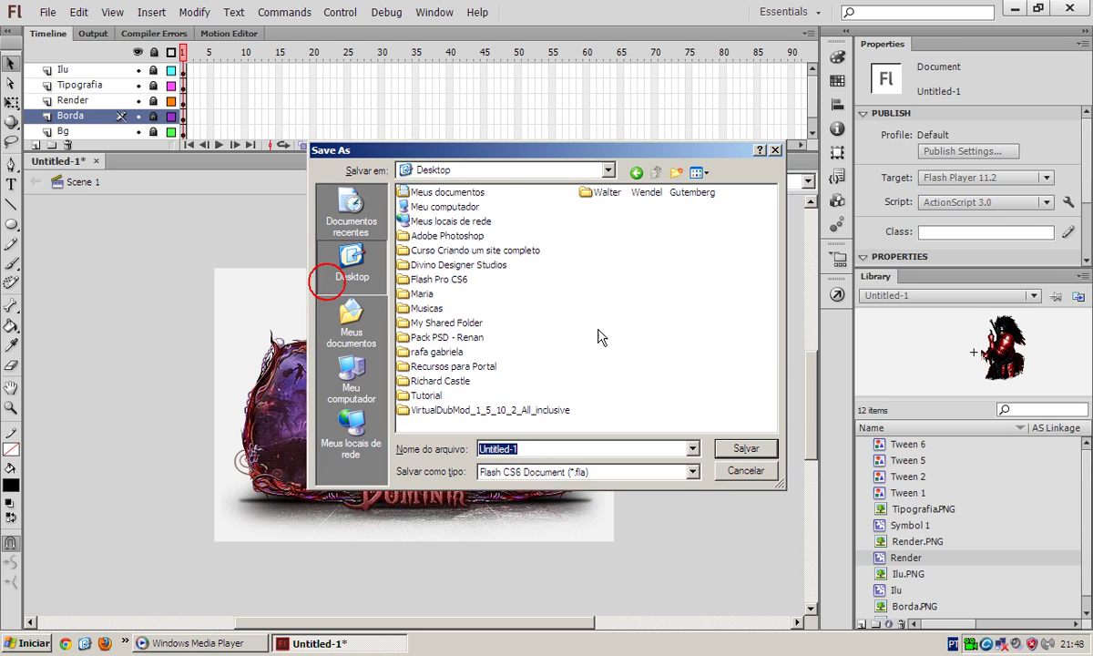
pyautogui.click(532, 320)
pyautogui.click(428, 397)
pyautogui.doubleClick(428, 396)
pyautogui.click(510, 448)
pyautogui.doubleClick(512, 448)
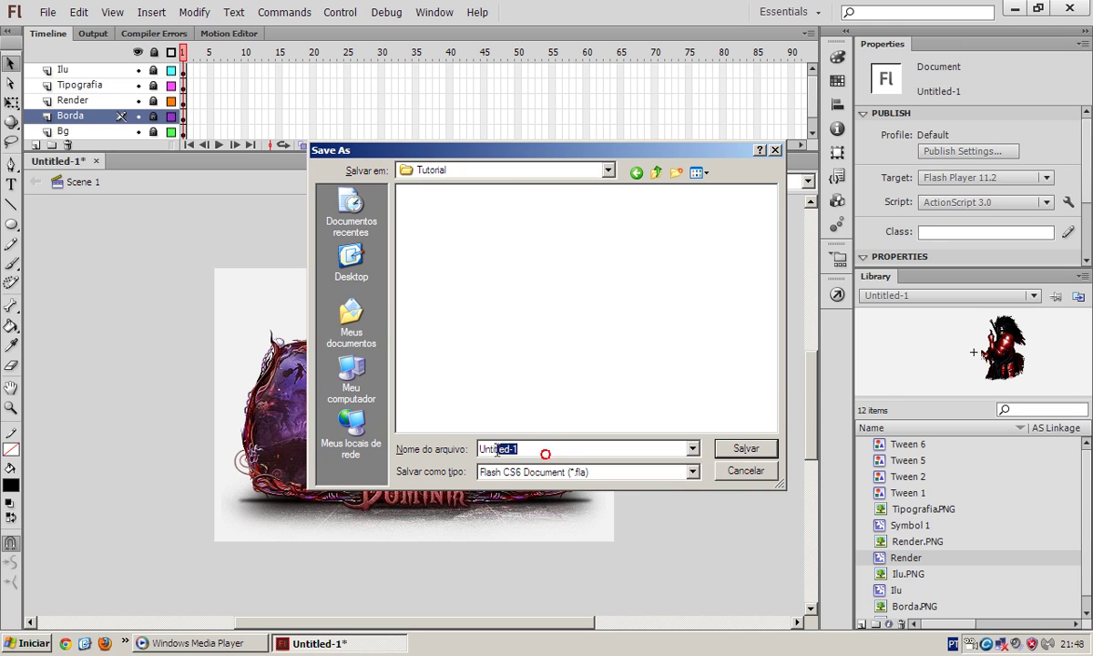
pyautogui.write('Tutorial')
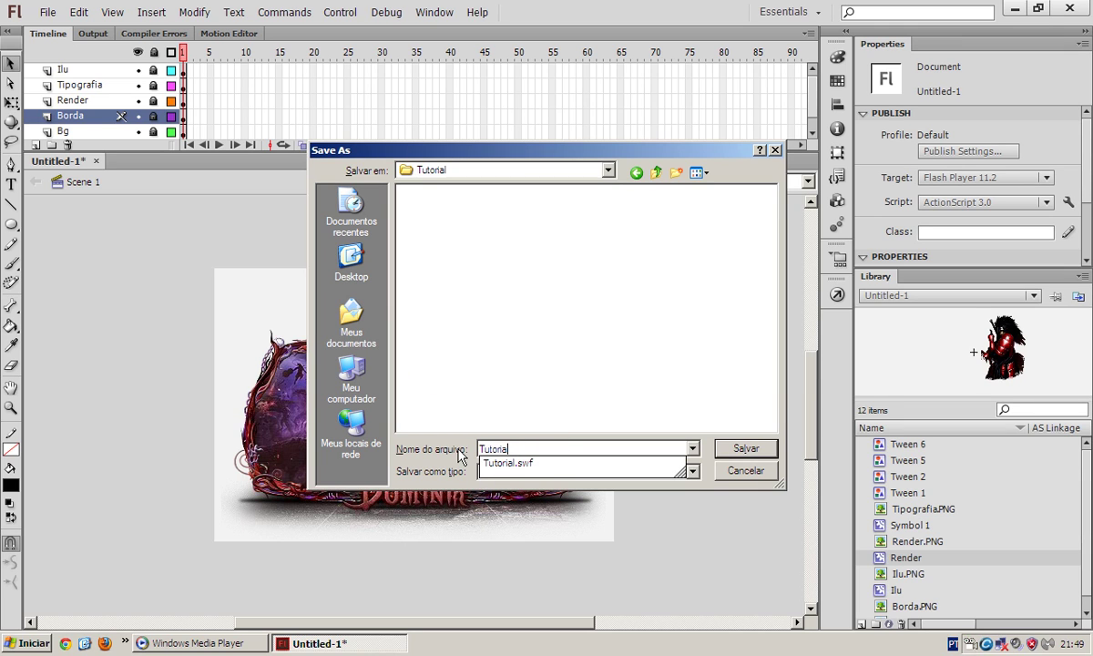
pyautogui.press('Return')
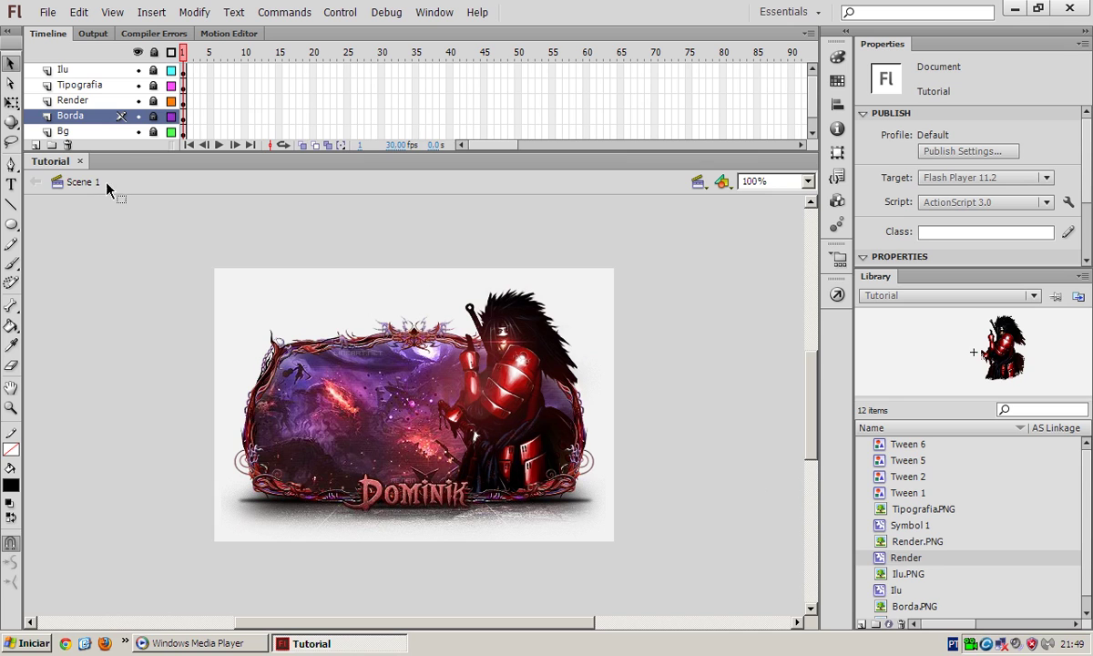
pyautogui.click(80, 161)
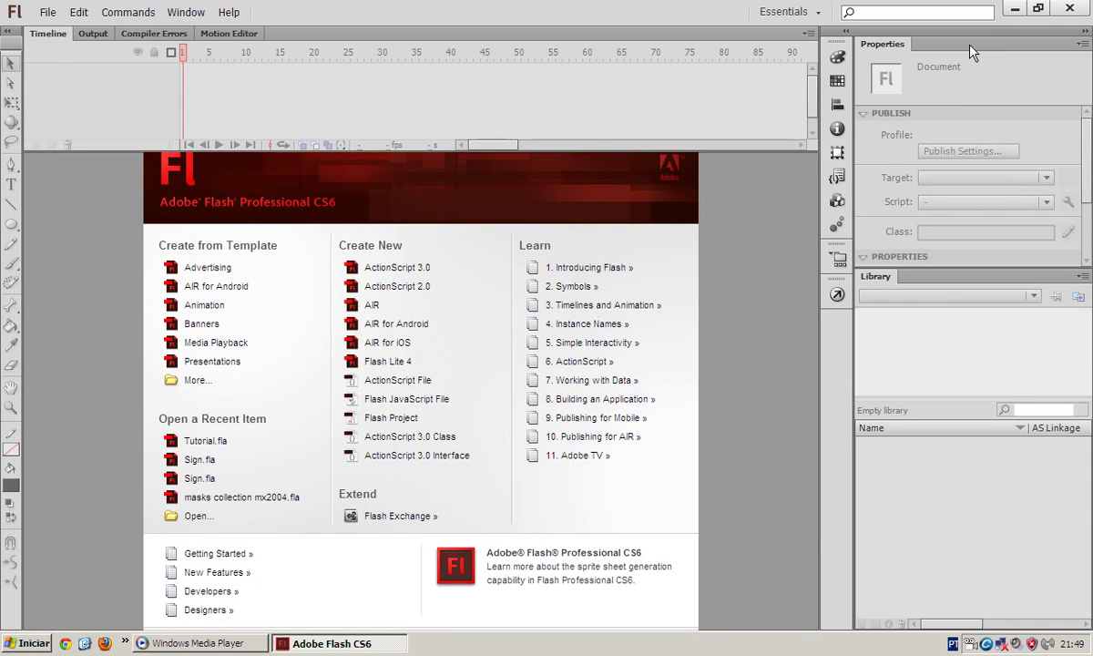
# Minimize Flash and open the Tutorial folder from the desktop in a maximized window.
pyautogui.click(1014, 11)
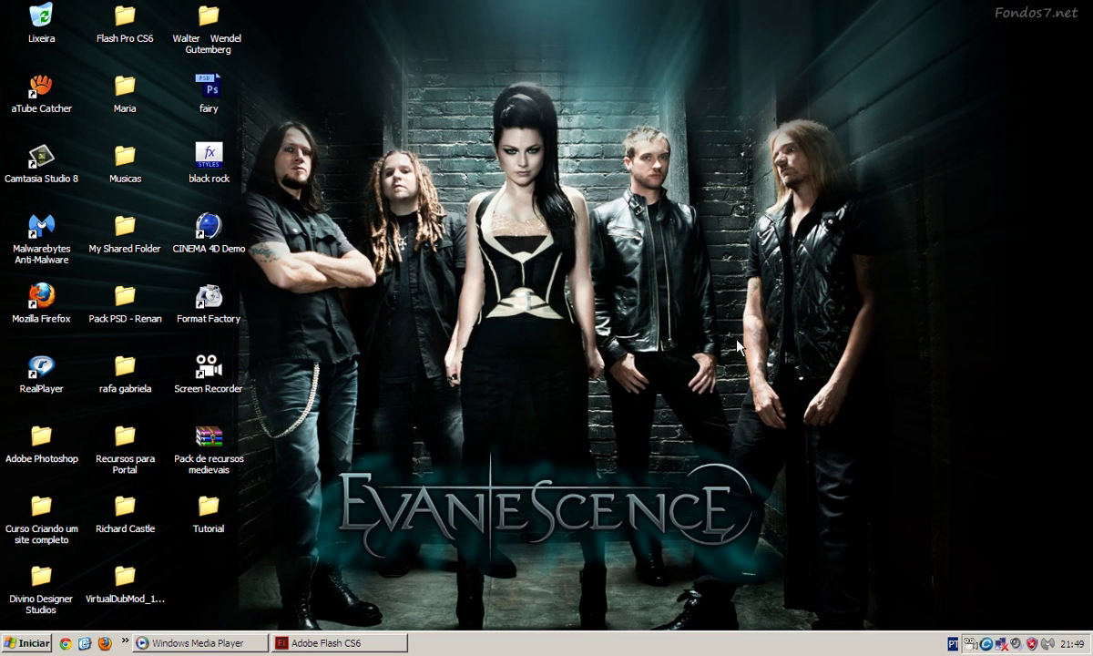
pyautogui.doubleClick(213, 516)
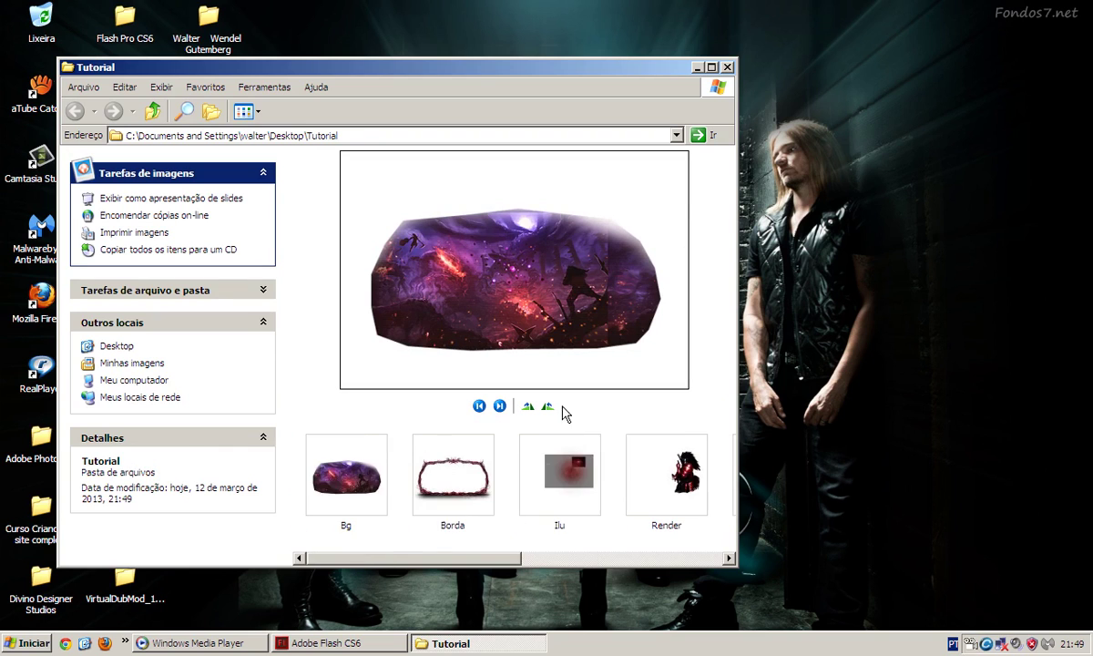
pyautogui.click(711, 67)
# Look through the folder's source images and the saved Tutorial Flash document and Flash movie files.
pyautogui.click(286, 539)
pyautogui.click(361, 506)
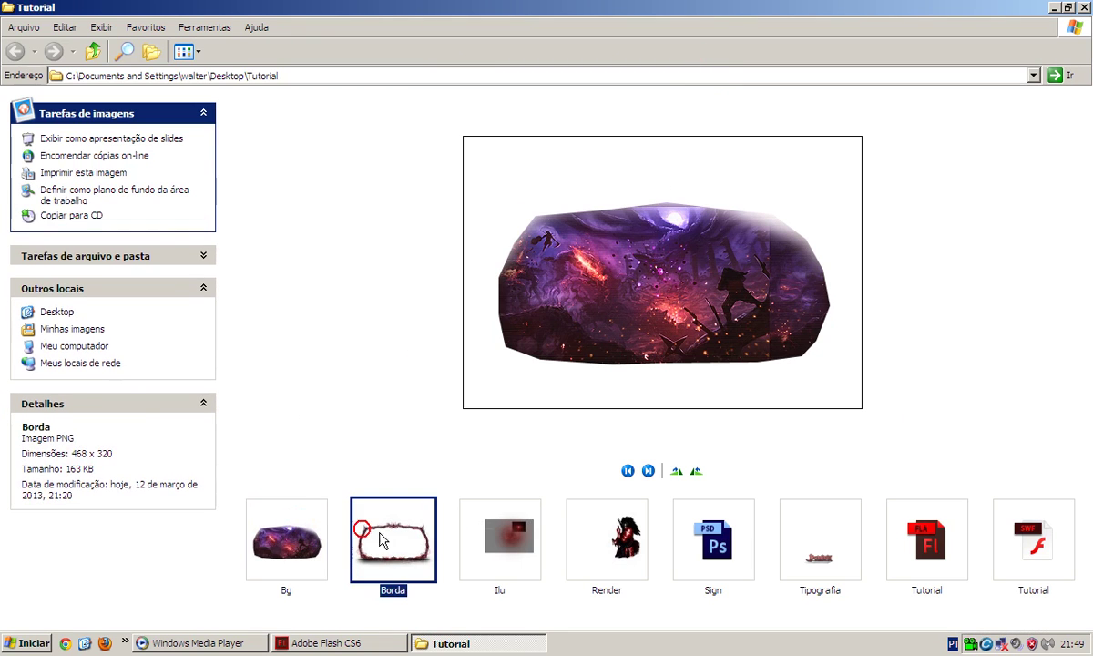
pyautogui.click(544, 557)
pyautogui.click(603, 545)
pyautogui.click(802, 554)
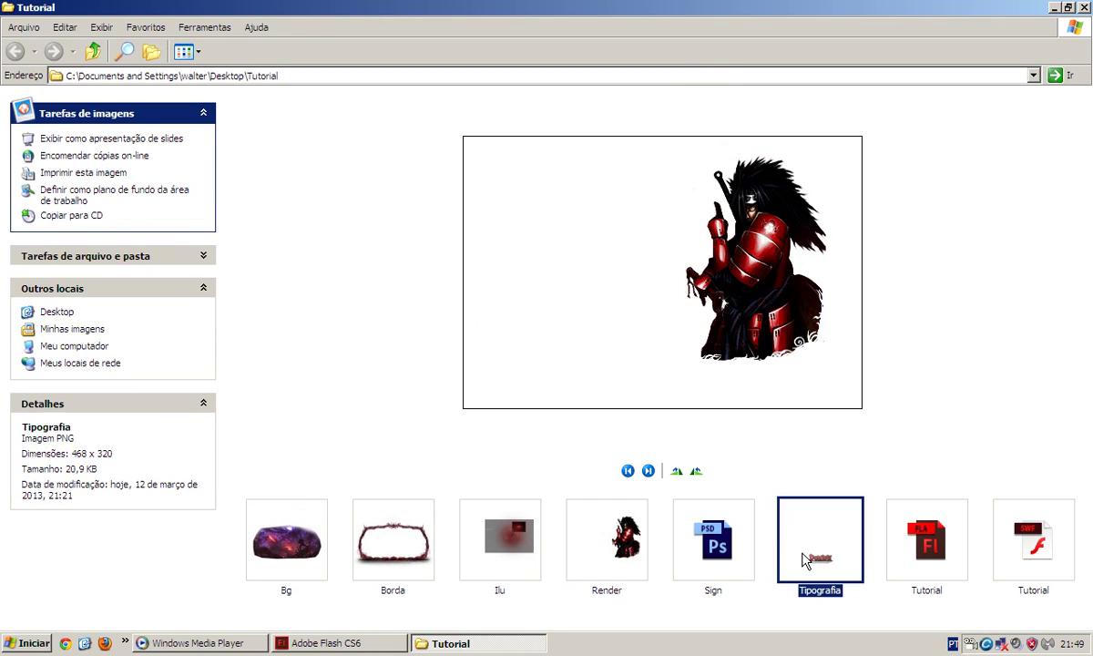
pyautogui.click(1025, 565)
pyautogui.click(947, 547)
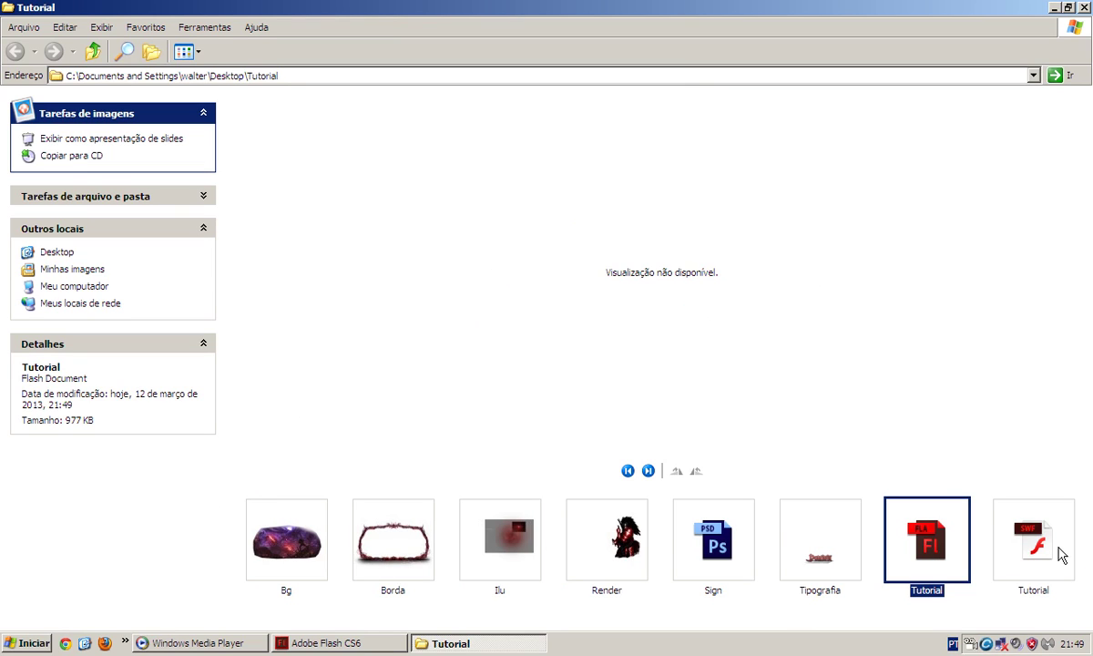
pyautogui.click(995, 516)
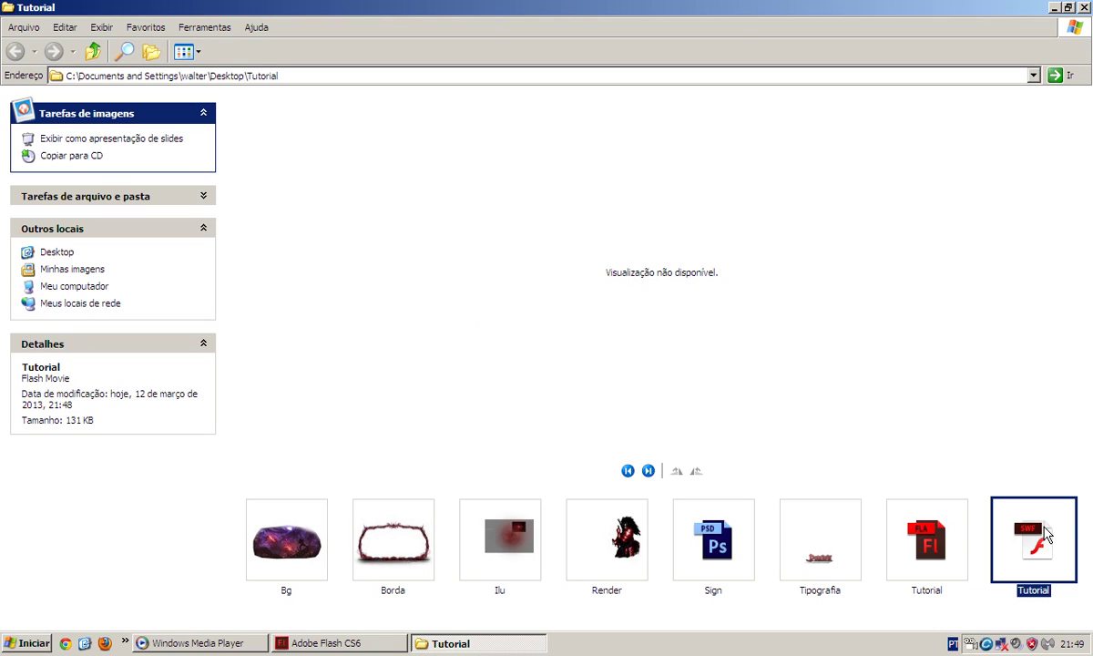
# Play the exported Tutorial SWF twice in Flash Player to check the banner animation, closing the player each time.
pyautogui.doubleClick(1045, 534)
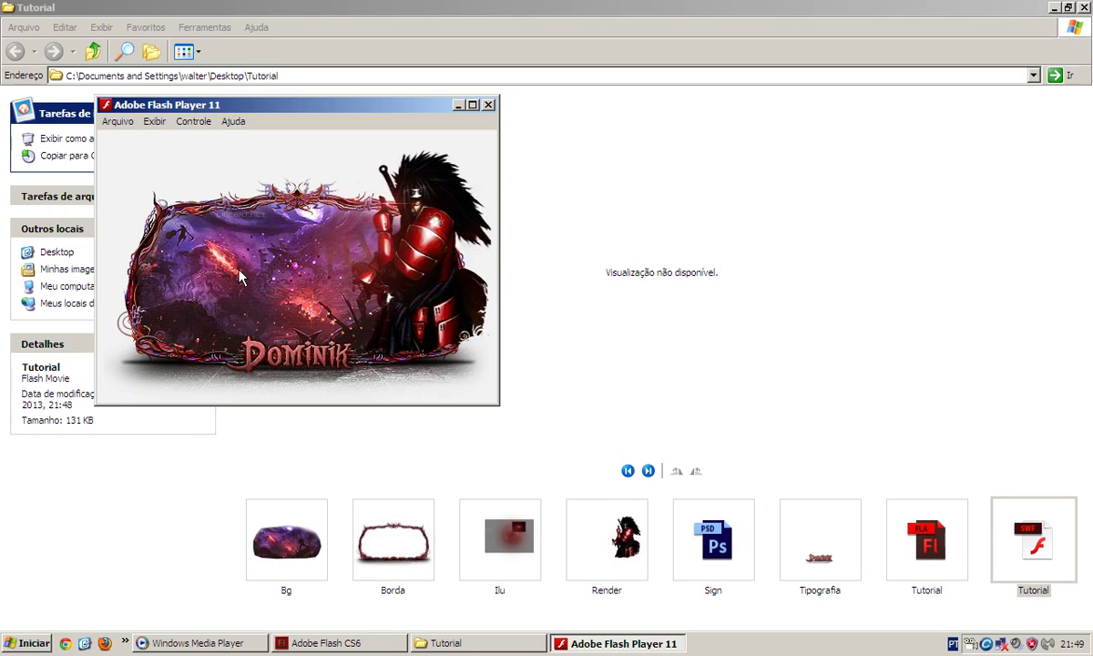
pyautogui.click(488, 104)
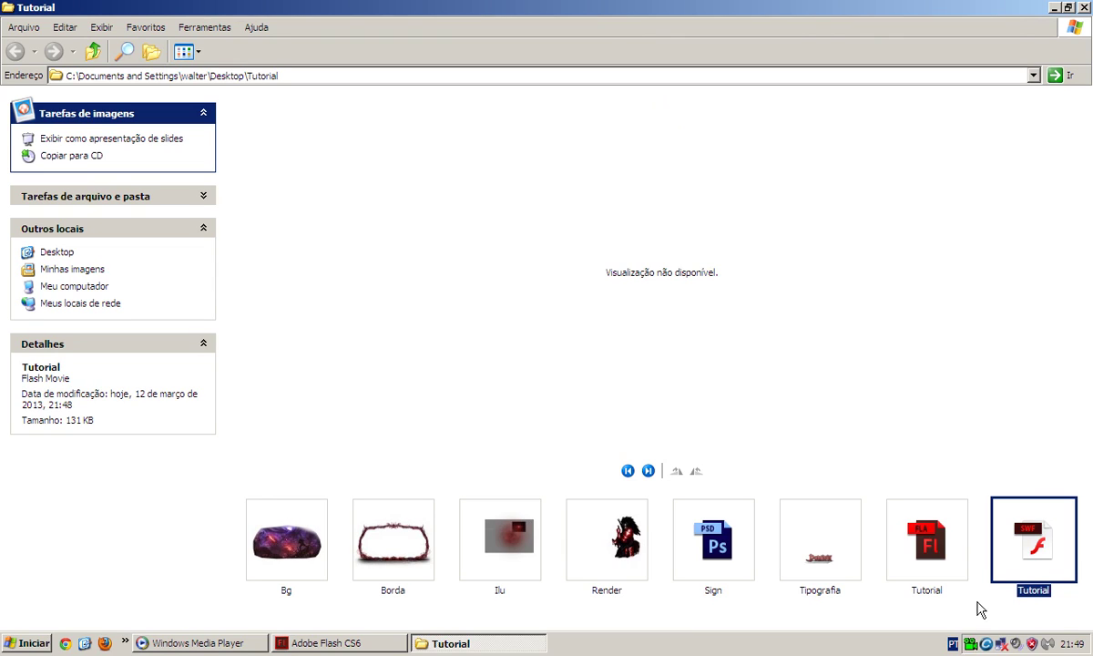
pyautogui.doubleClick(1018, 555)
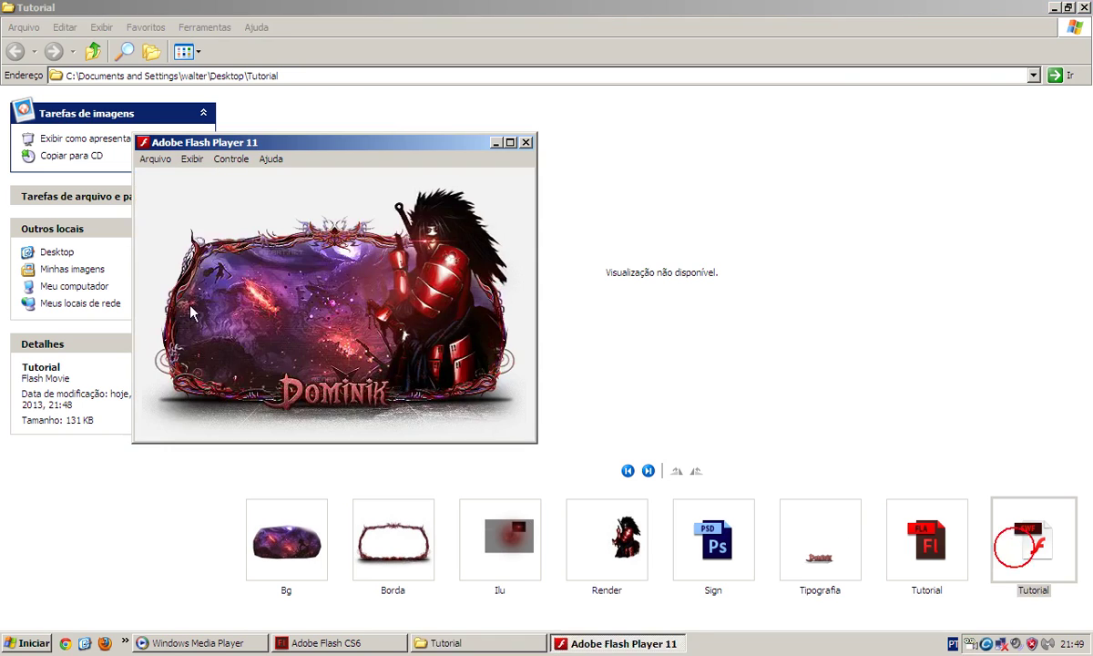
pyautogui.click(525, 142)
# Switch back to Flash and open the saved Tutorial document.
pyautogui.click(946, 510)
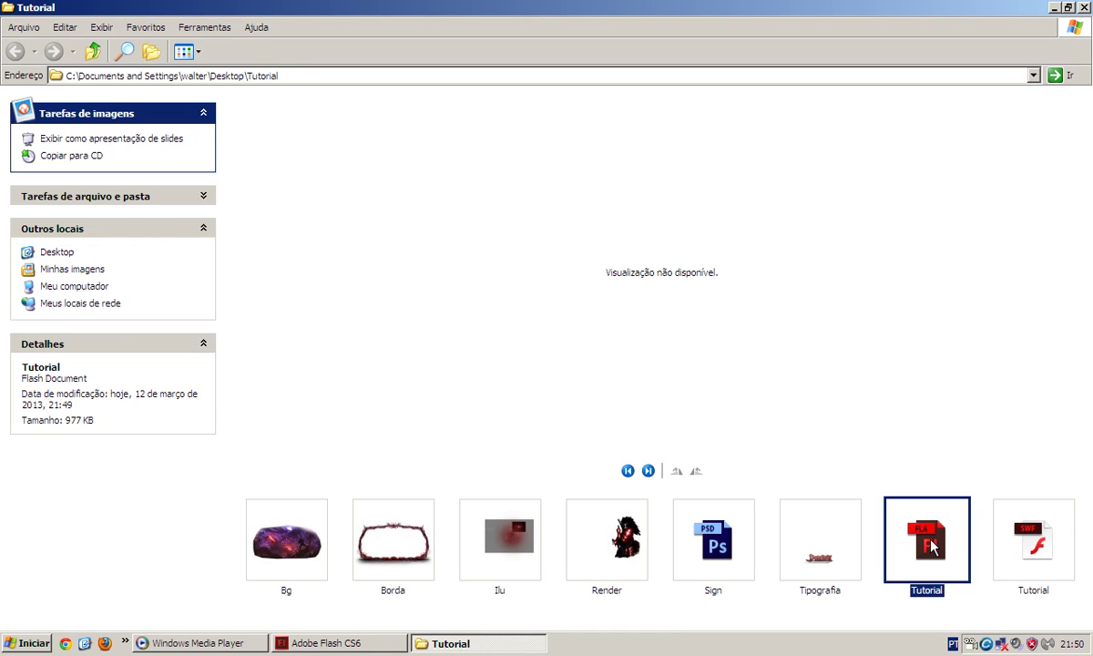
pyautogui.click(364, 641)
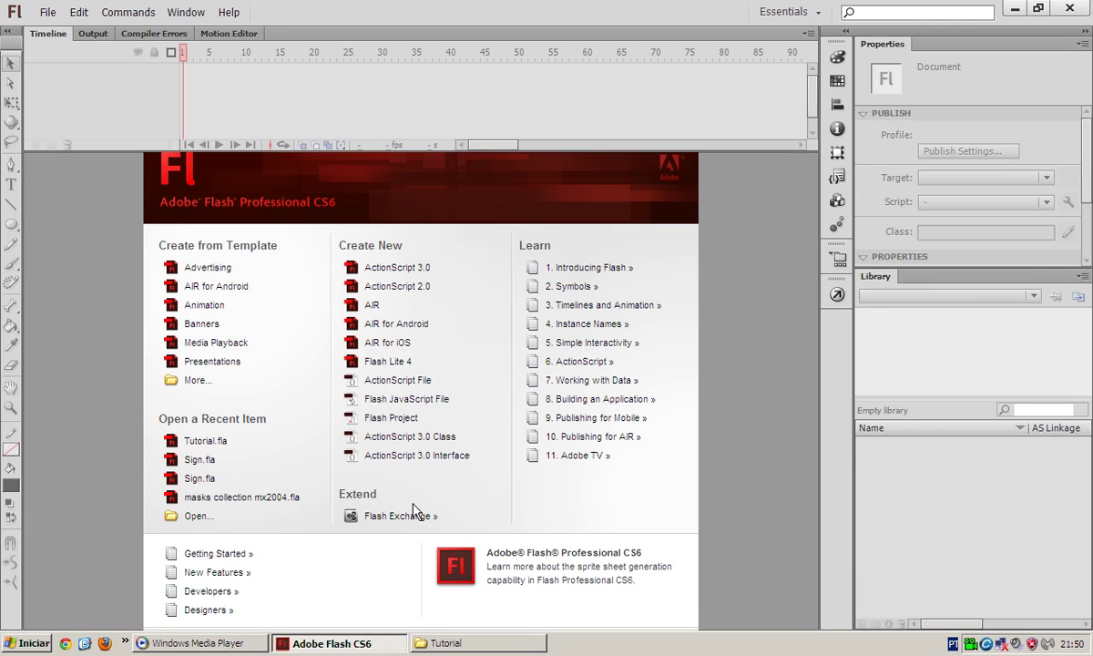
pyautogui.click(186, 516)
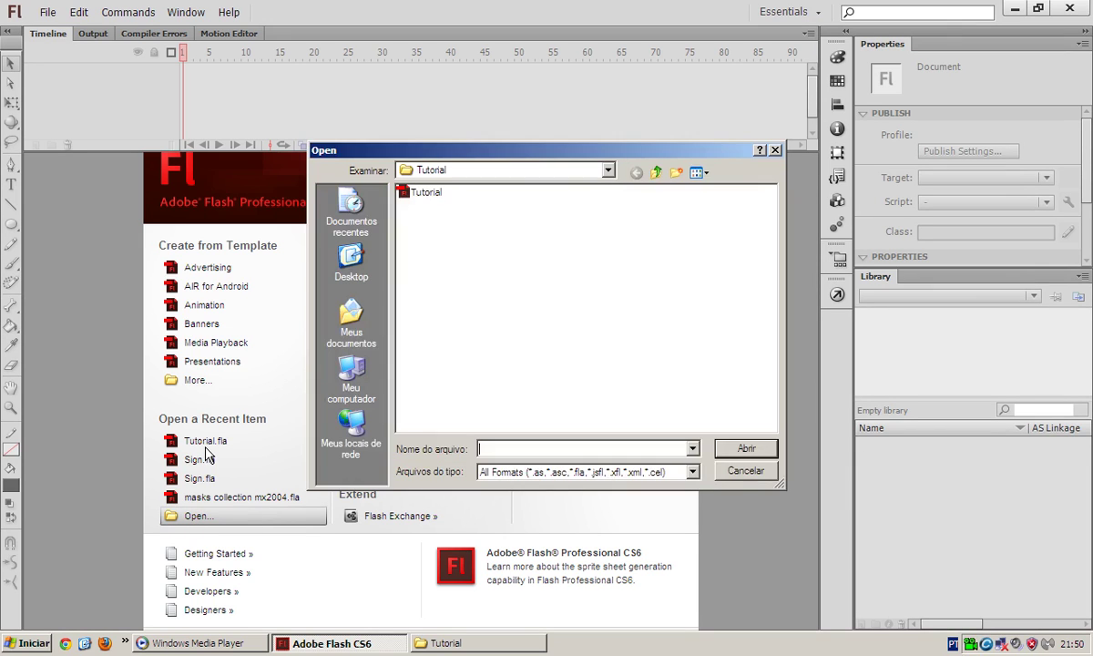
pyautogui.click(414, 192)
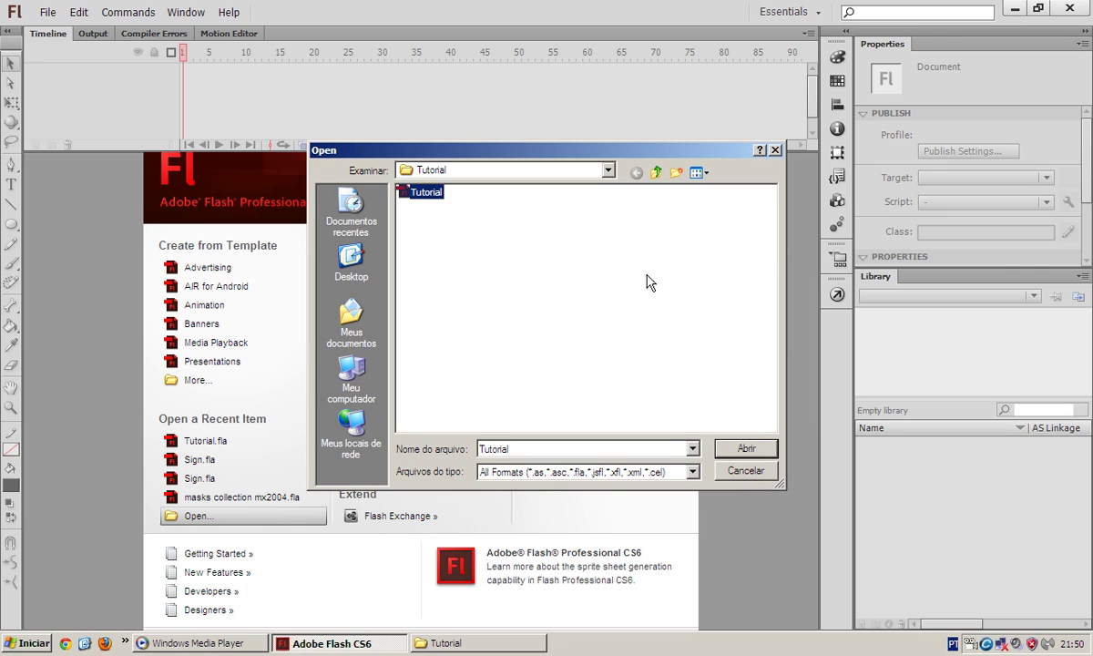
pyautogui.click(749, 448)
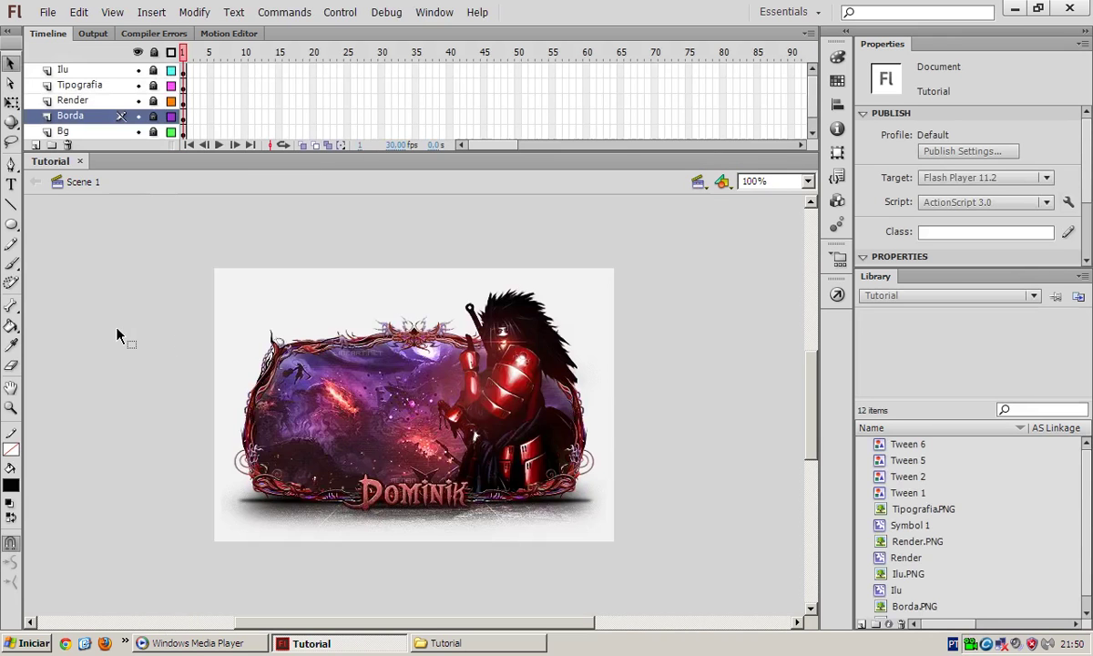
# Look over the reopened document's layers and close it without saving changes.
pyautogui.click(154, 117)
pyautogui.scroll(-5, 450, 308)
pyautogui.scroll(5, 478, 337)
pyautogui.click(84, 161)
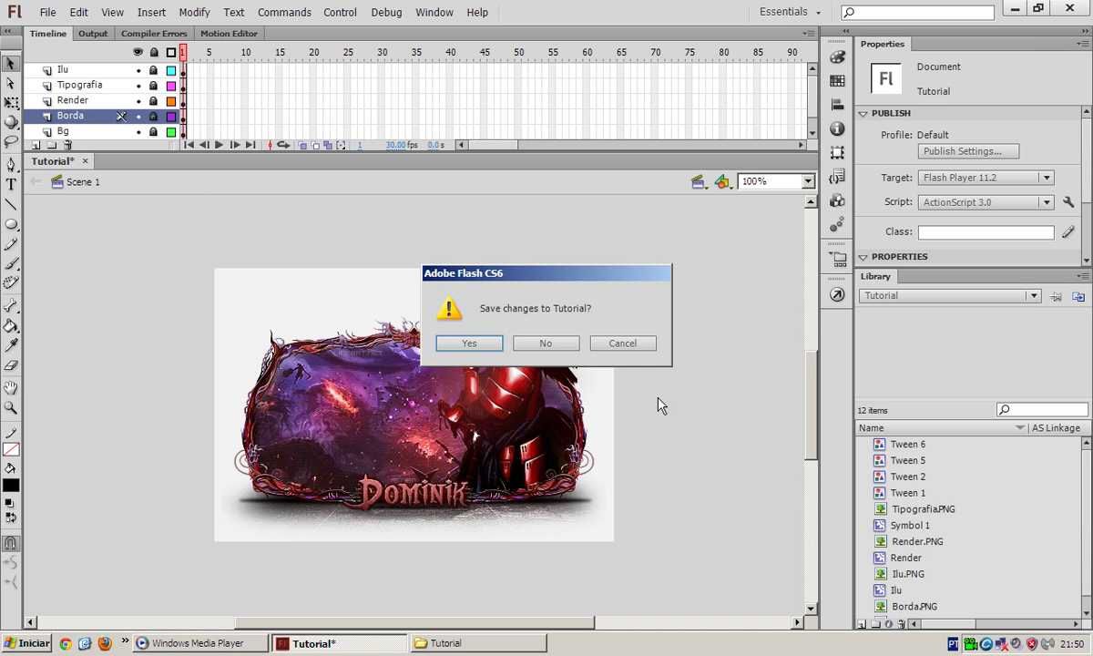
pyautogui.click(545, 343)
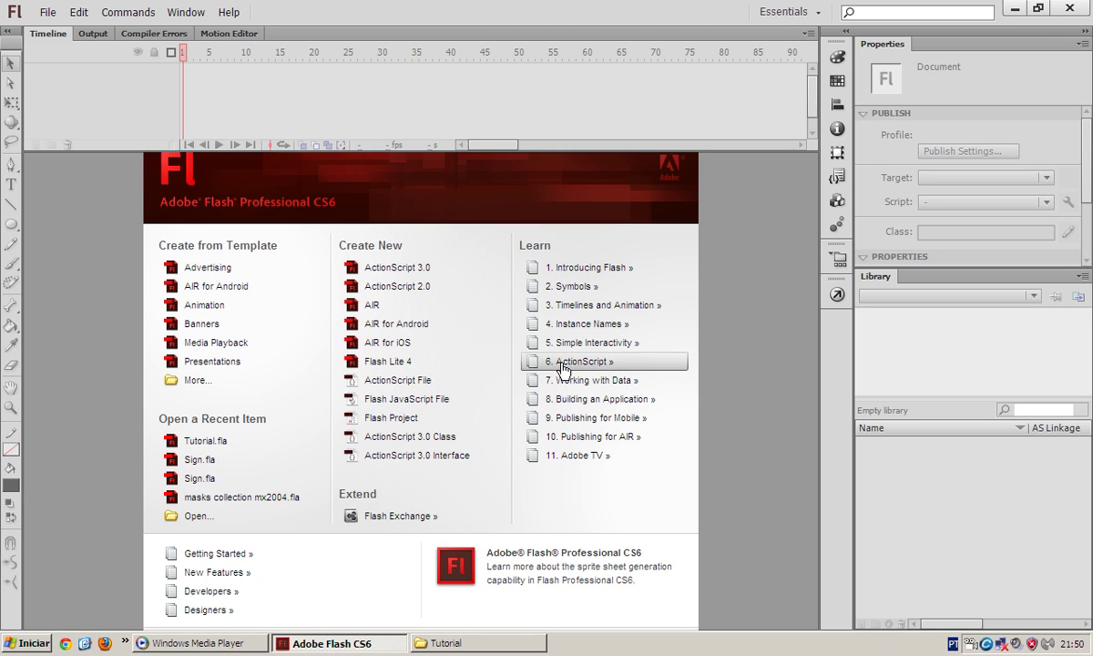
# Switch to a new blank Notepad document.
pyautogui.click(27, 643)
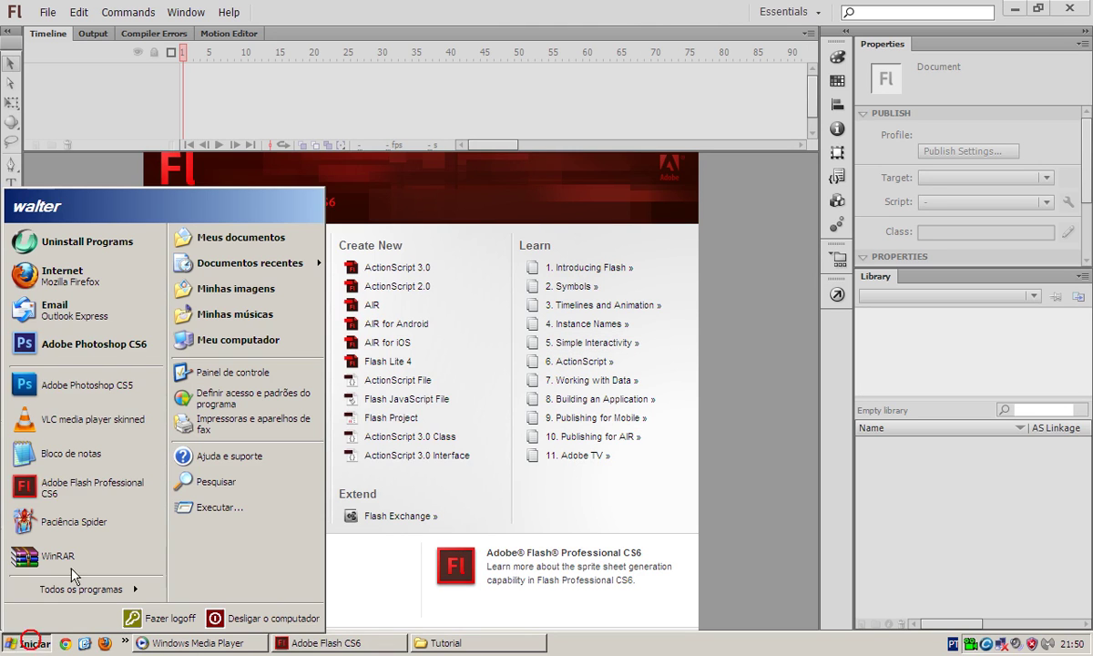
pyautogui.click(71, 452)
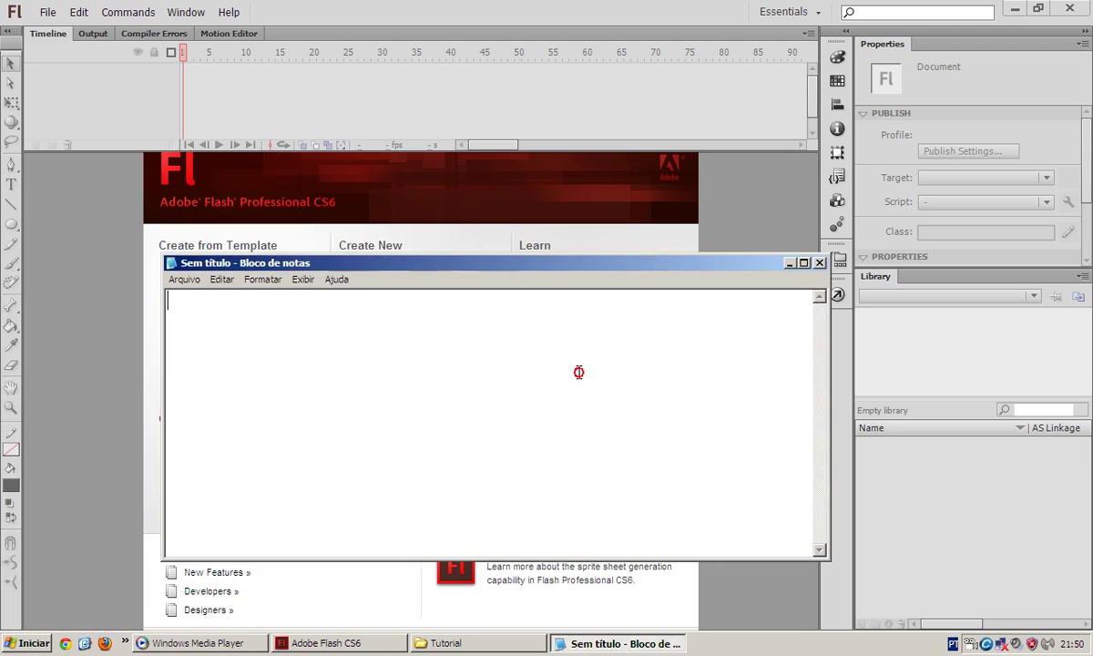
pyautogui.write('De')
pyautogui.press('BackSpace')
pyautogui.press('BackSpace')
pyautogui.write('deviantar')
pyautogui.hotkey('ctrl', 'a')
pyautogui.press('Delete')
pyautogui.write('ren')
pyautogui.press('BackSpace')
pyautogui.press('BackSpace')
# Write the designer's DeviantArt web address and, after a blank line, add linearts.net/forum.
pyautogui.write('desig')
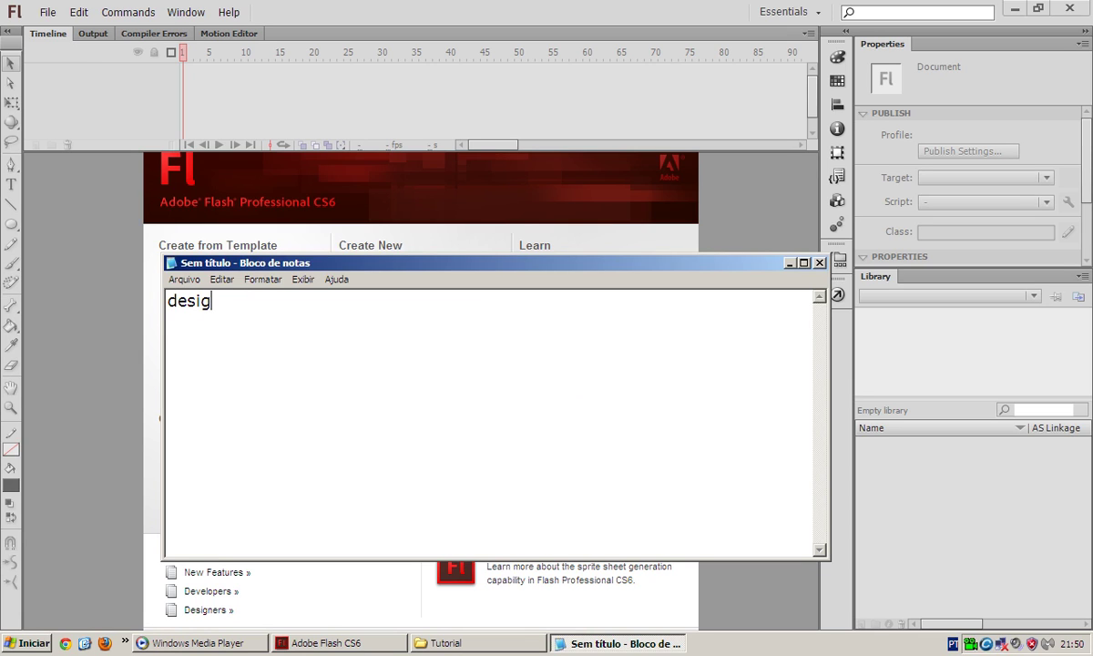
pyautogui.write('nerrena')
pyautogui.write('n.de')
pyautogui.write('viantyar')
pyautogui.press('BackSpace')
pyautogui.press('BackSpace')
pyautogui.press('BackSpace')
pyautogui.write('a')
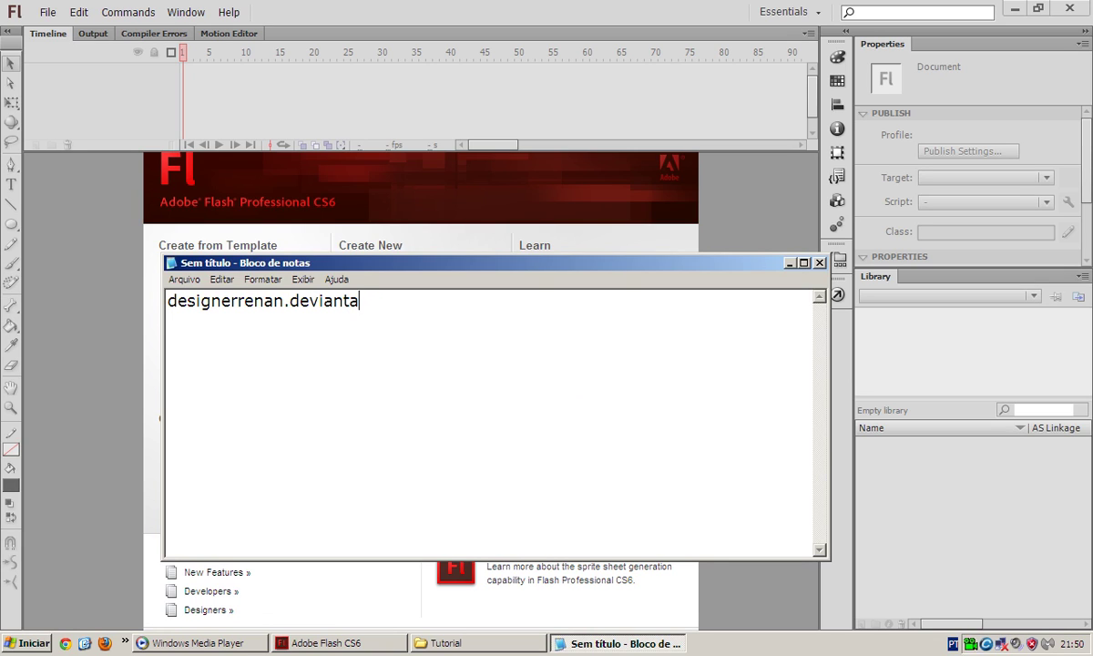
pyautogui.write('rt.com  linear')
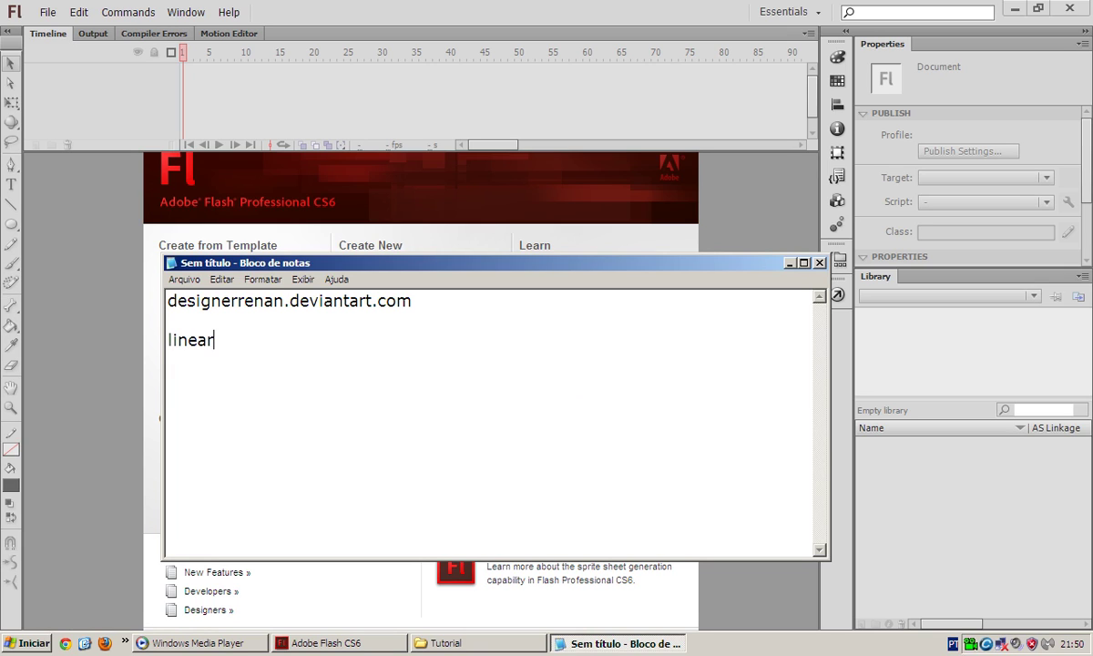
pyautogui.write('ts.net/forum')
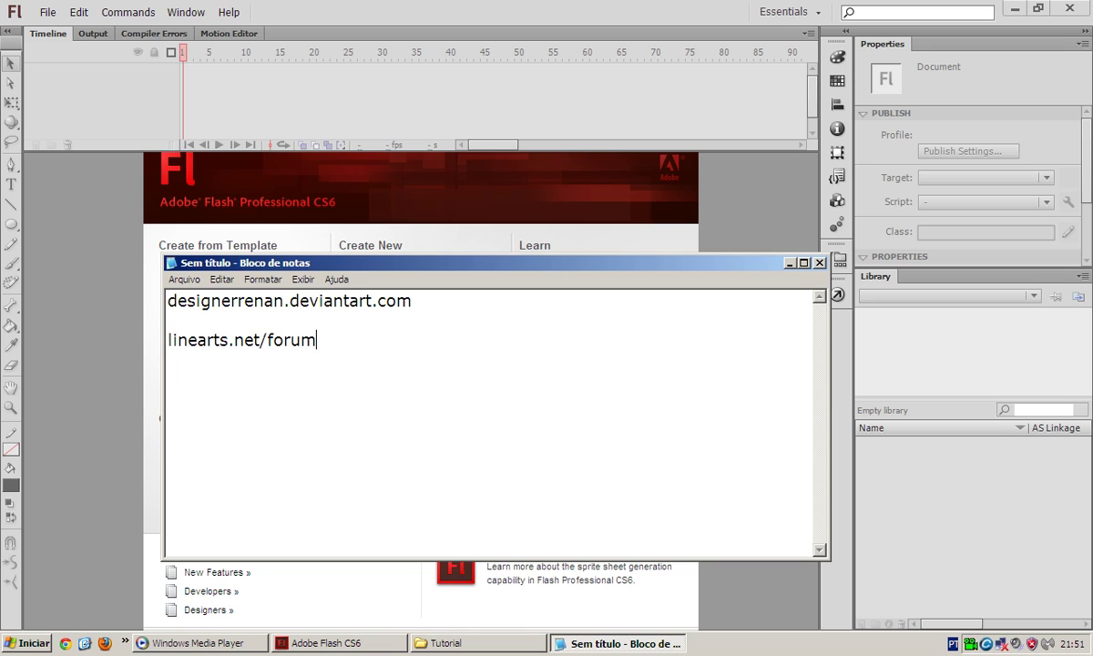
pyautogui.doubleClick(418, 342)
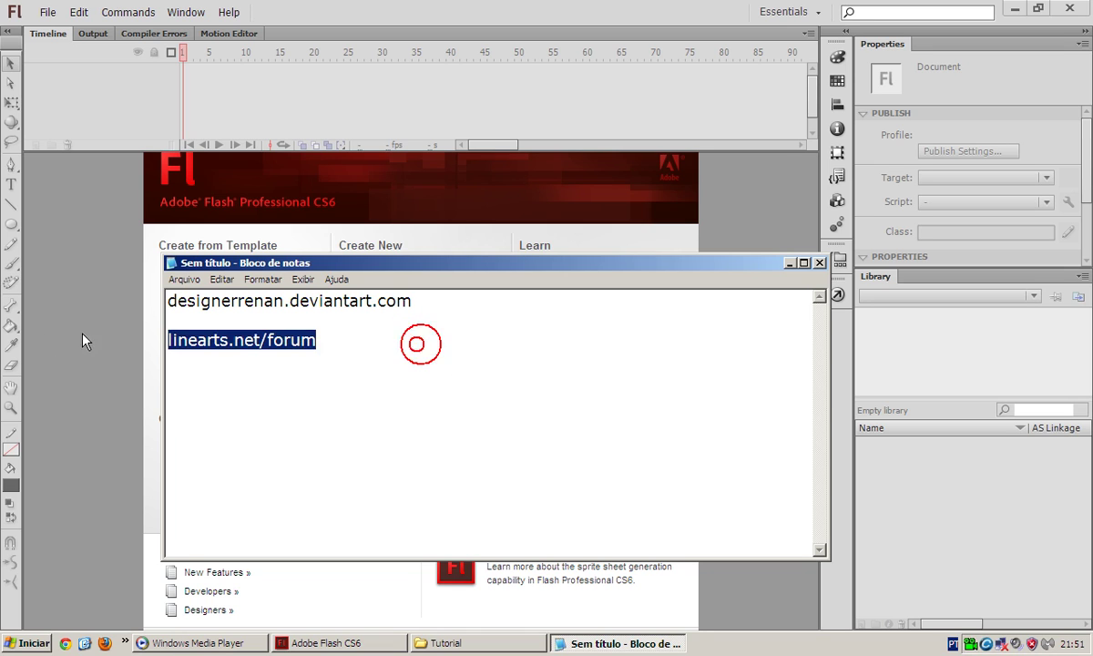
pyautogui.click(319, 346)
pyautogui.moveTo(443, 297); pyautogui.dragTo(168, 302)
pyautogui.click(390, 342)
pyautogui.hotkey('ctrl', 'a')
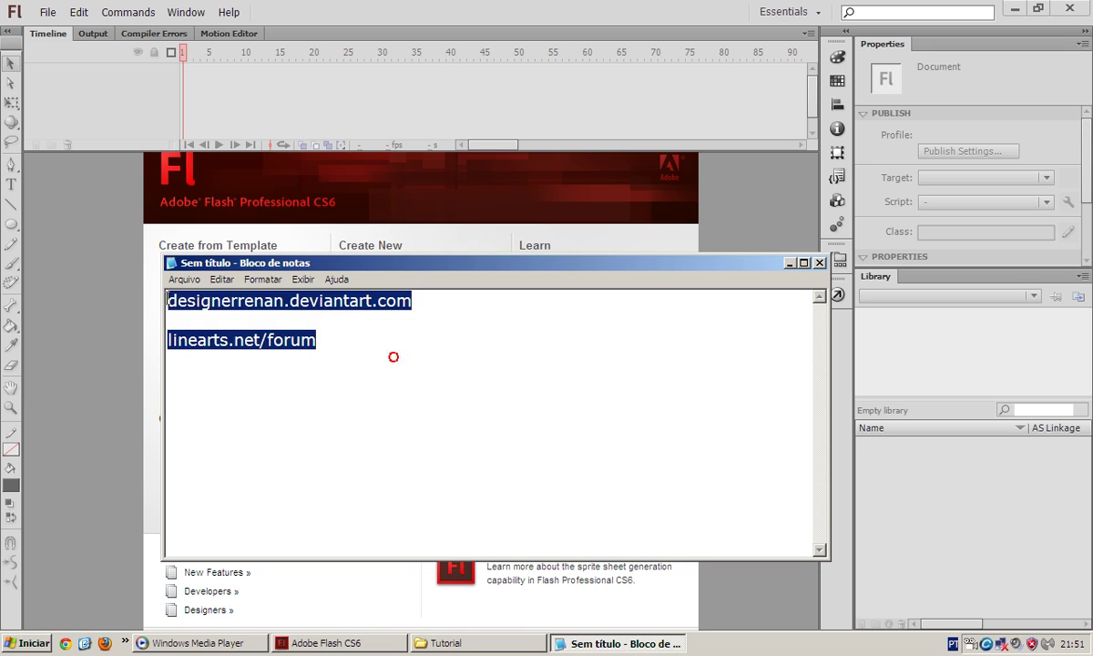
pyautogui.click(160, 300)
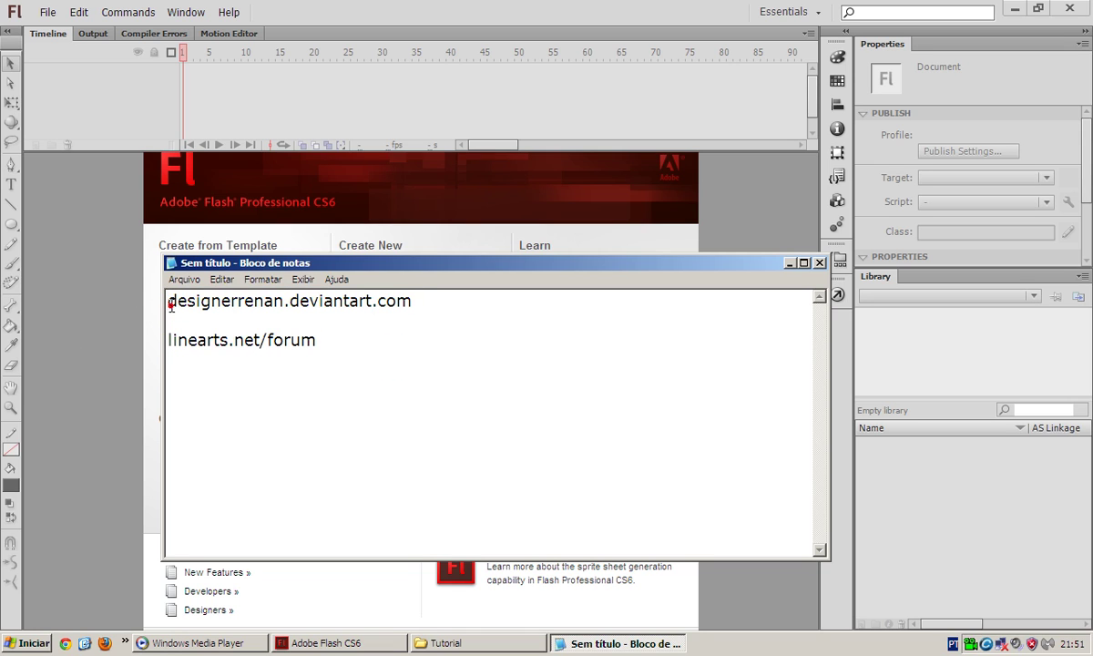
pyautogui.moveTo(170, 306); pyautogui.dragTo(371, 385)
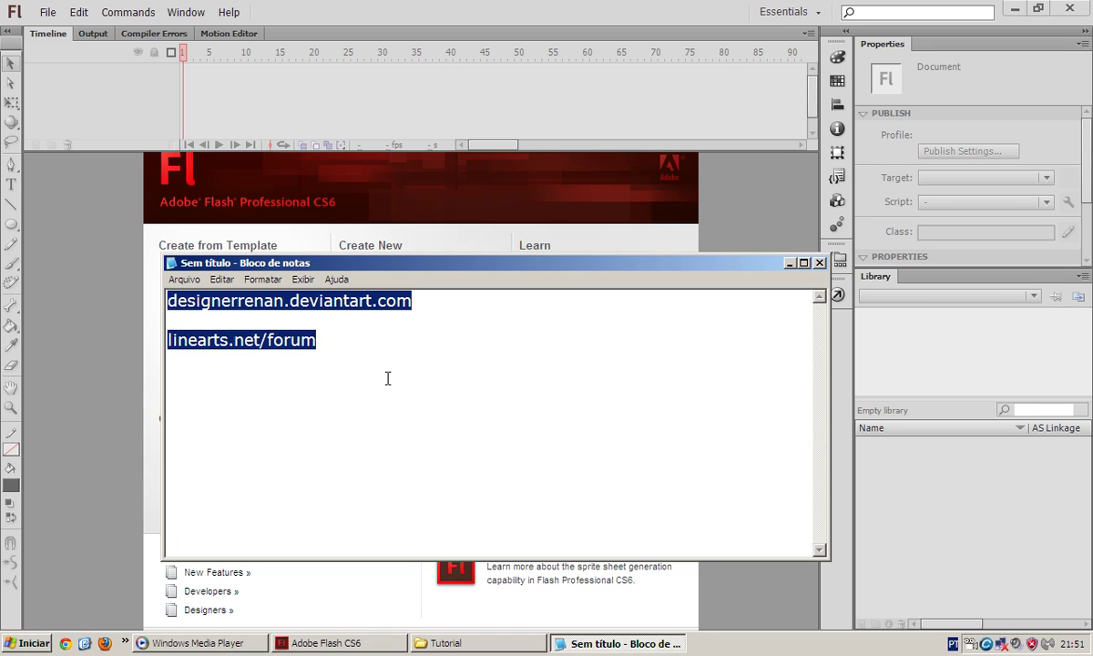
# Add the author's username after a blank line below the linearts.net/forum address.
pyautogui.click(382, 363)
pyautogui.click(298, 376)
pyautogui.click(368, 377)
pyautogui.write('E')
pyautogui.press('BackSpace')
pyautogui.write('R')
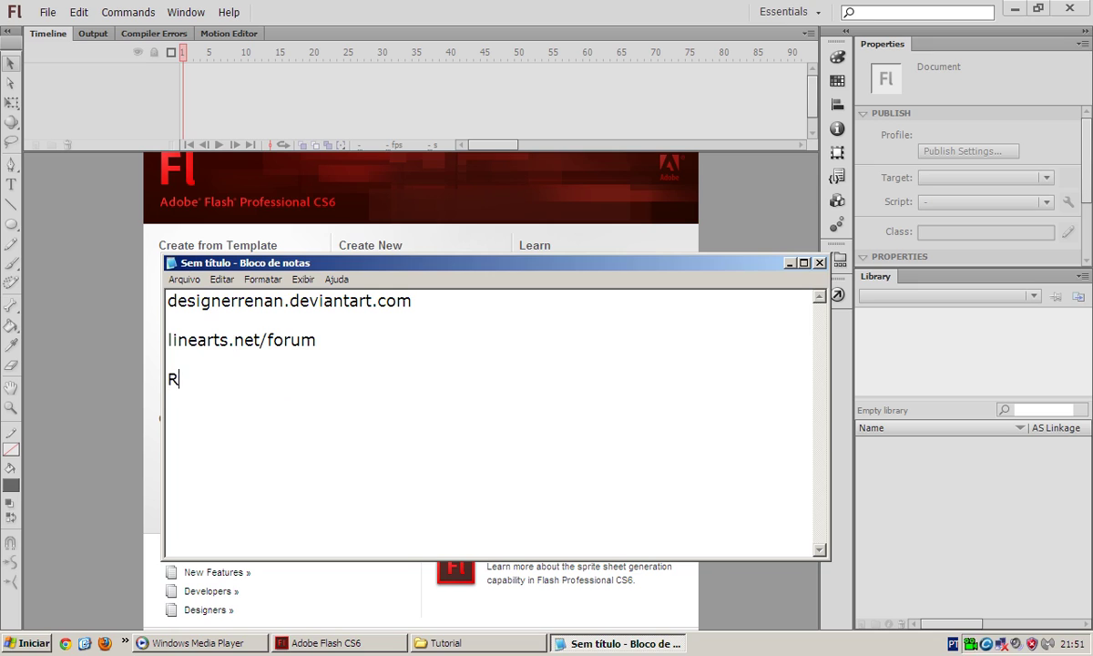
pyautogui.write('enan_DS')
pyautogui.doubleClick(280, 381)
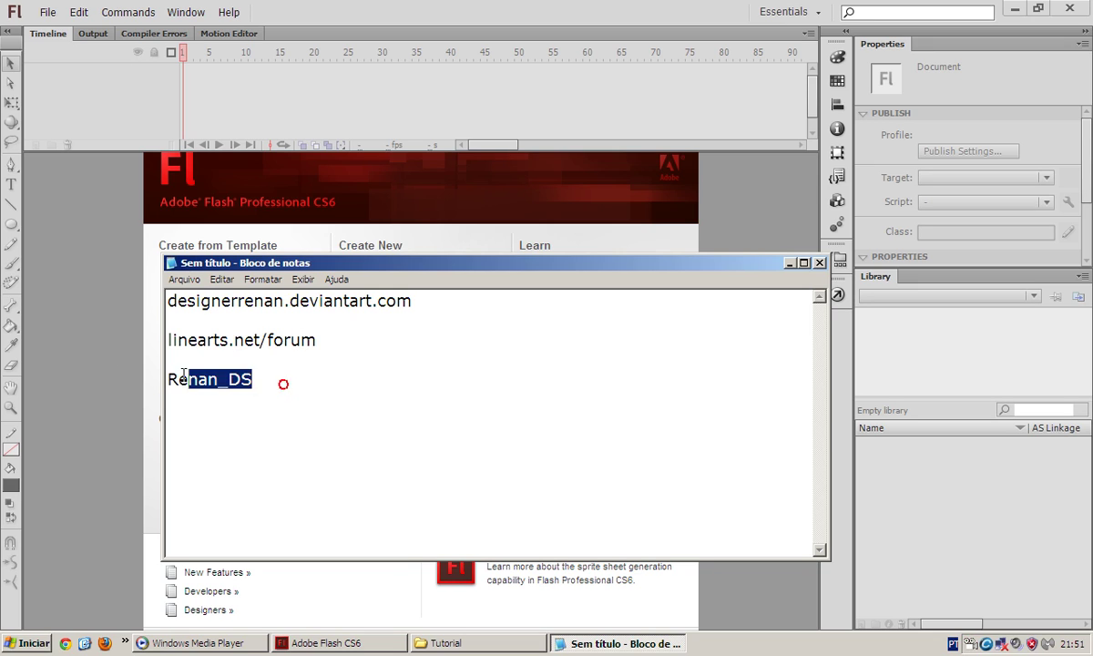
pyautogui.doubleClick(319, 389)
pyautogui.click(397, 397)
pyautogui.doubleClick(383, 394)
pyautogui.click(277, 387)
pyautogui.doubleClick(306, 395)
pyautogui.click(343, 397)
pyautogui.doubleClick(347, 391)
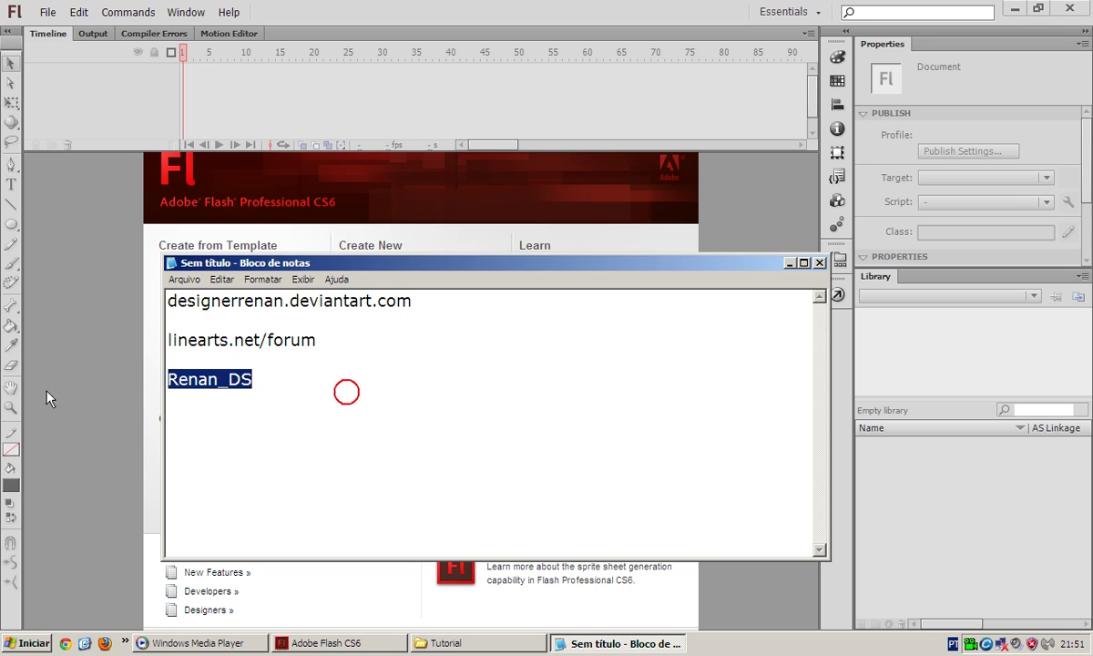
pyautogui.click(265, 398)
pyautogui.doubleClick(278, 379)
pyautogui.click(259, 384)
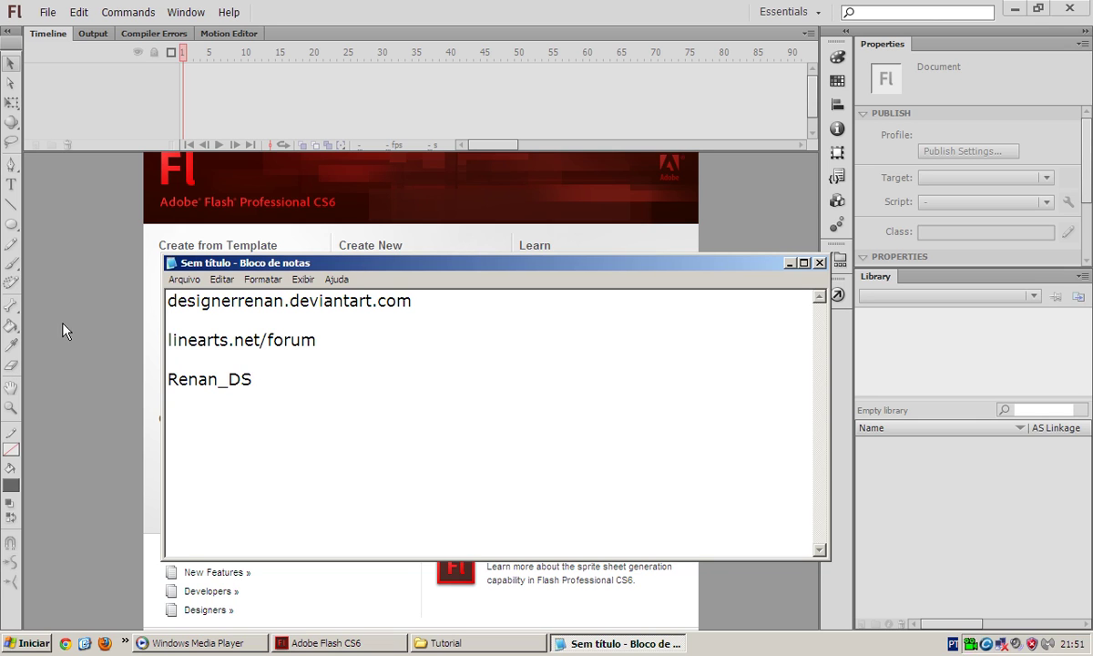
pyautogui.doubleClick(430, 300)
pyautogui.click(456, 381)
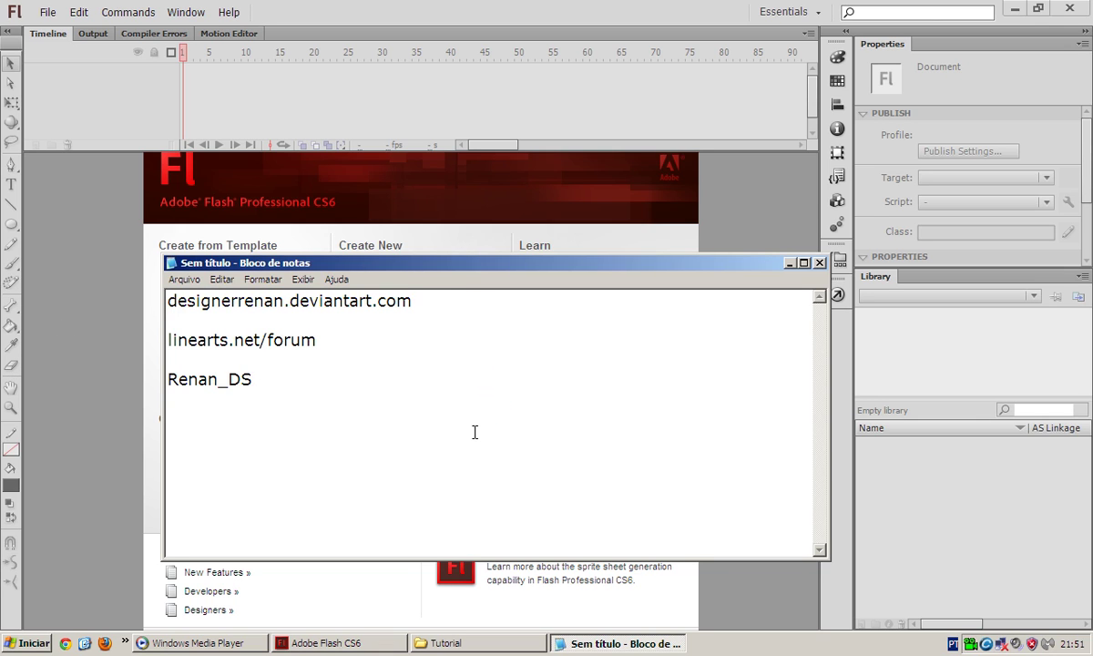